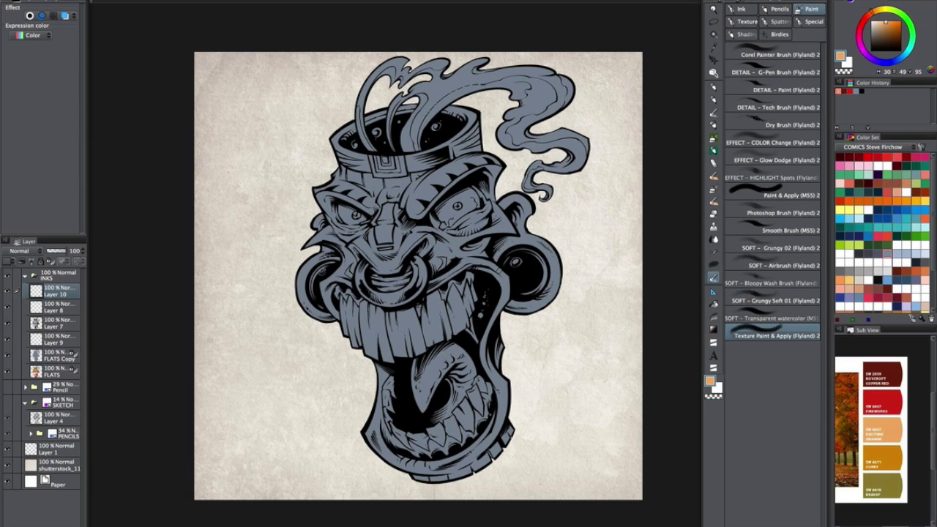
drag(521, 231, 521, 245)
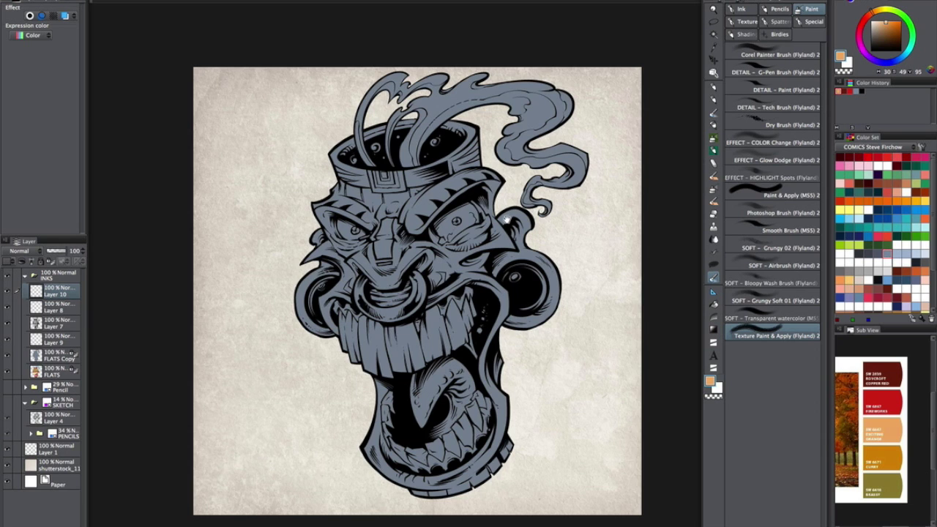
scroll(513, 205, down, 2)
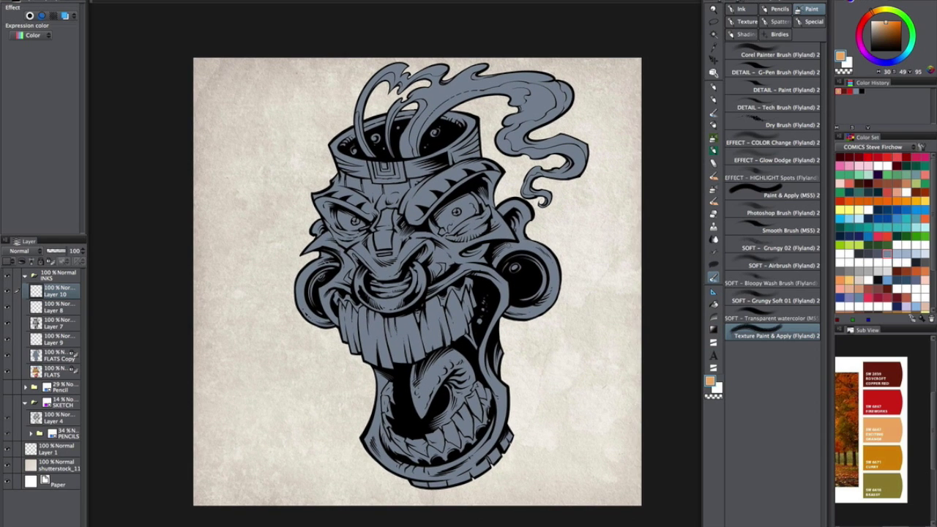
drag(540, 243, 523, 239)
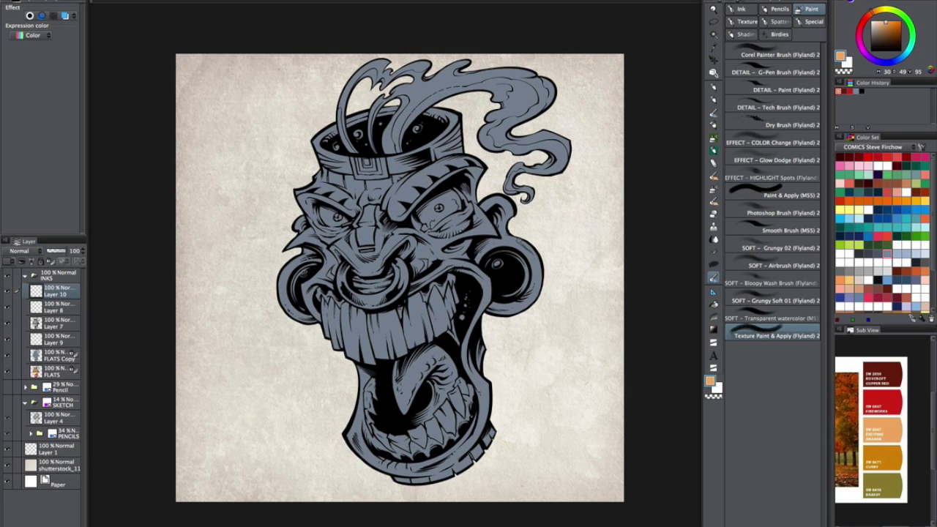
drag(505, 248, 532, 242)
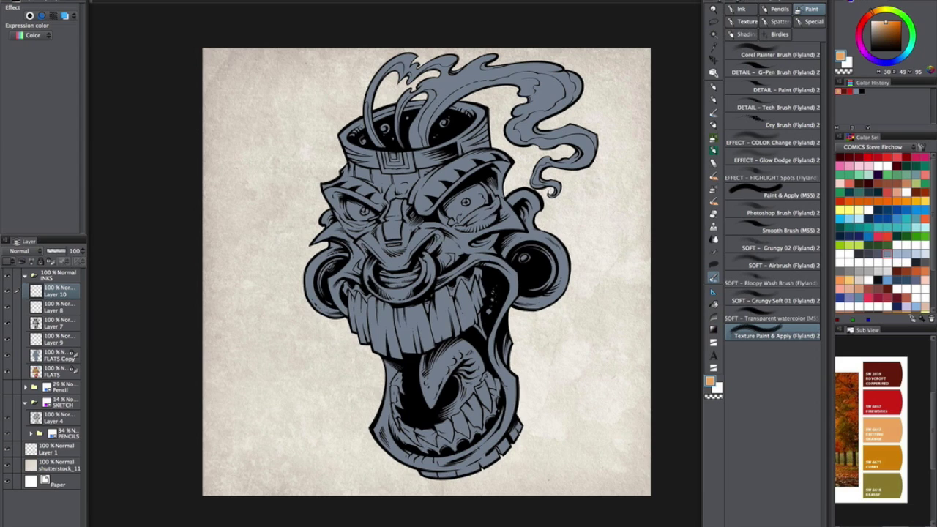
Step: Select the FLATS Copy layer and hide it to reveal the coloured flats of the tiki head
click(45, 357)
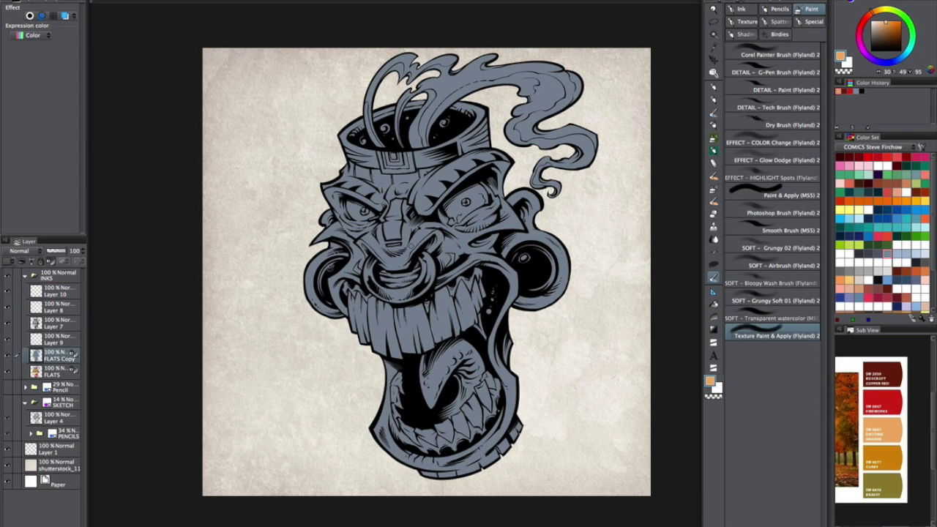
drag(396, 248, 375, 254)
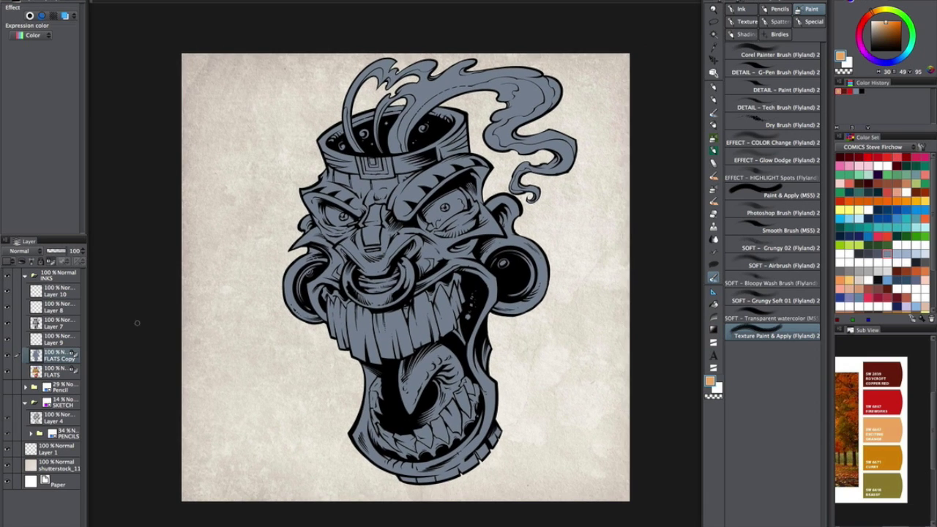
click(7, 359)
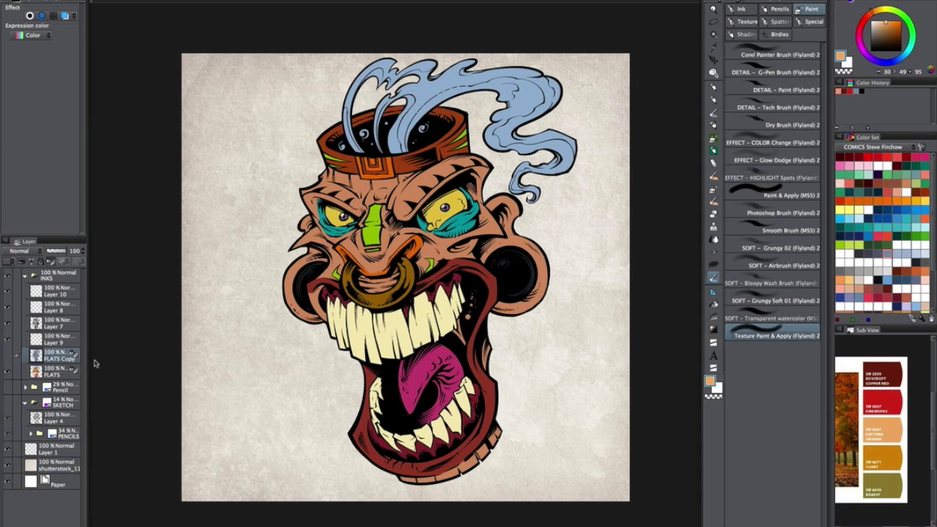
scroll(493, 281, up, 1)
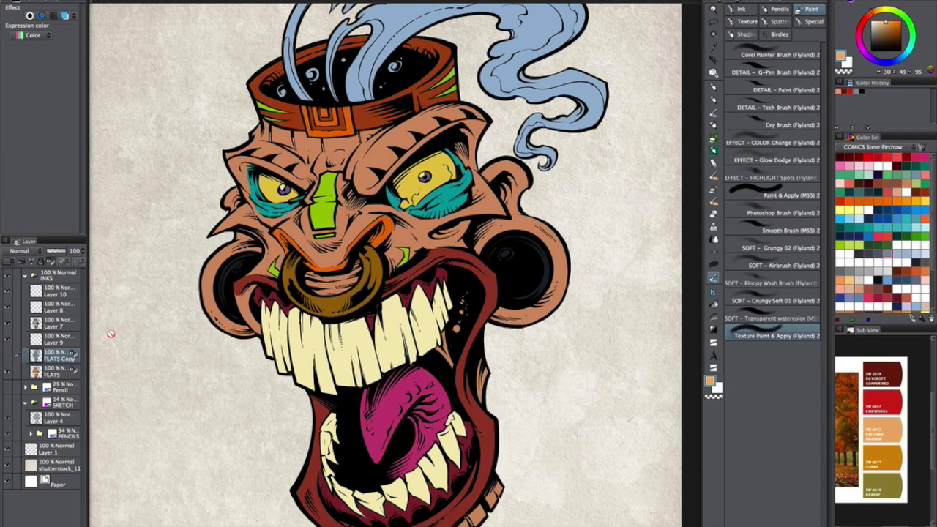
scroll(477, 239, up, 3)
scroll(519, 257, up, 2)
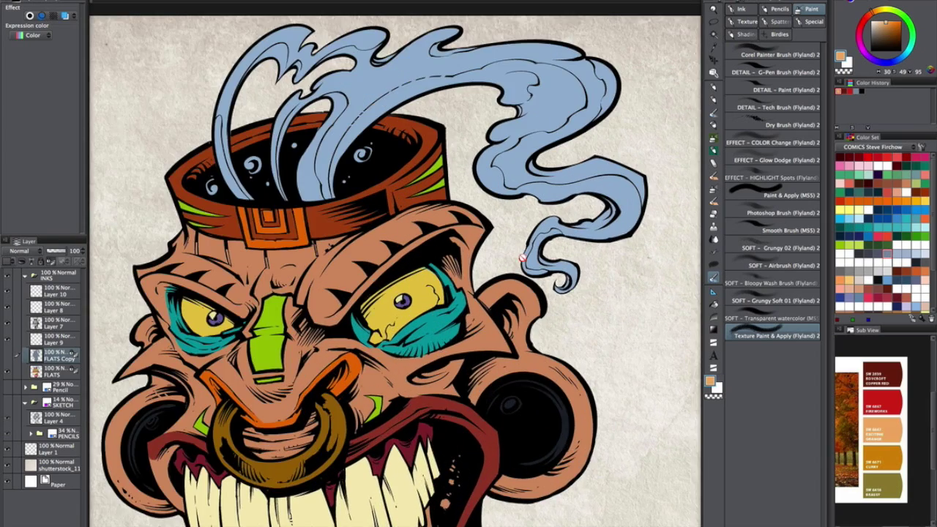
Step: With the TECH - Fill Pen, sample the eye's yellow, then select the FLATS layer and sample the teal around the eye
mouse_move(438, 298)
mouse_down()
mouse_move(475, 274)
mouse_move(499, 272)
mouse_up()
click(741, 10)
alt+click(458, 273)
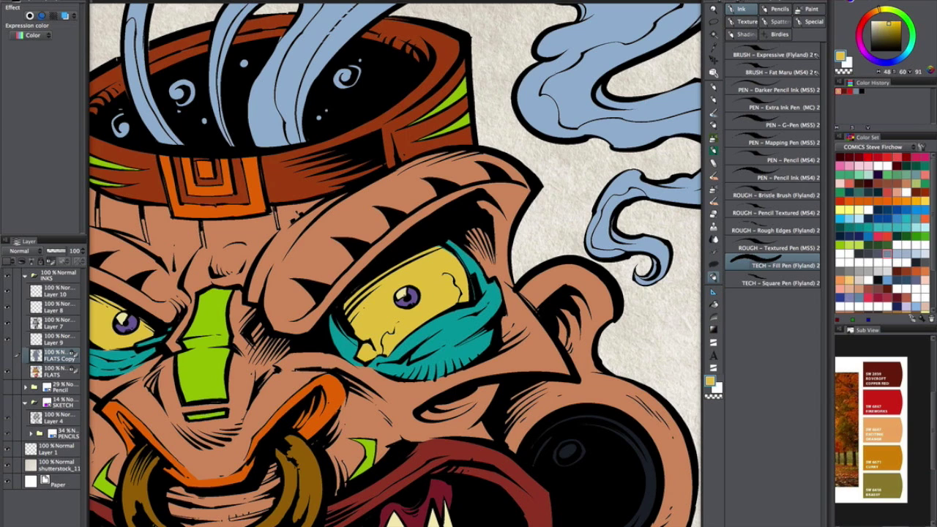
click(59, 374)
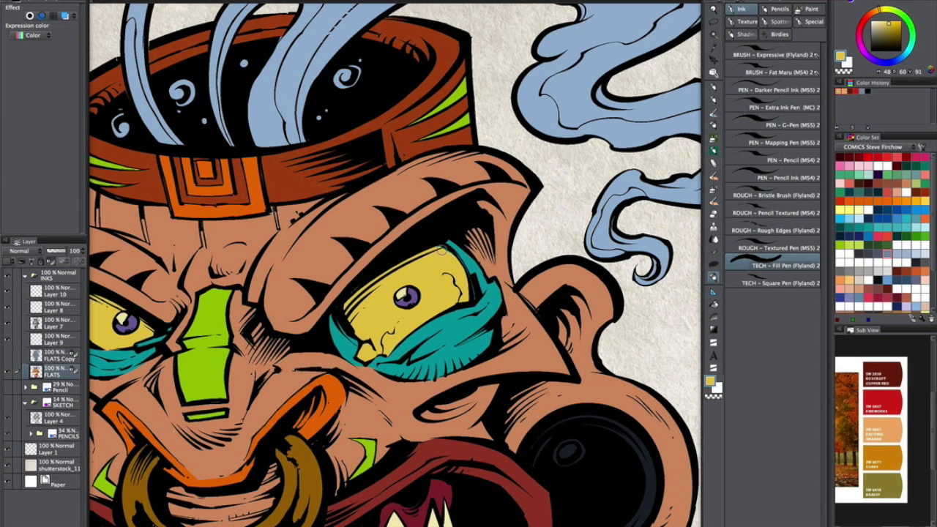
alt+click(497, 289)
drag(482, 366, 583, 250)
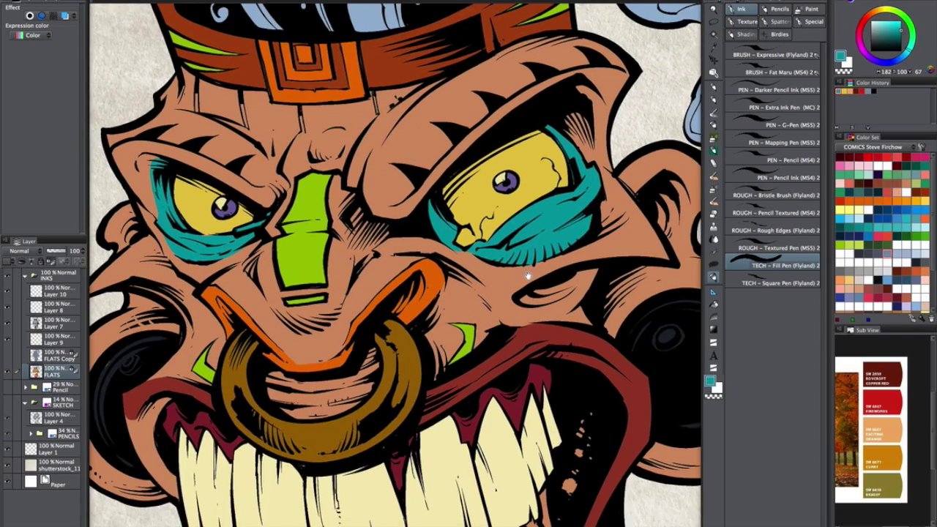
drag(464, 250, 490, 258)
scroll(505, 295, down, 2)
scroll(512, 317, down, 1)
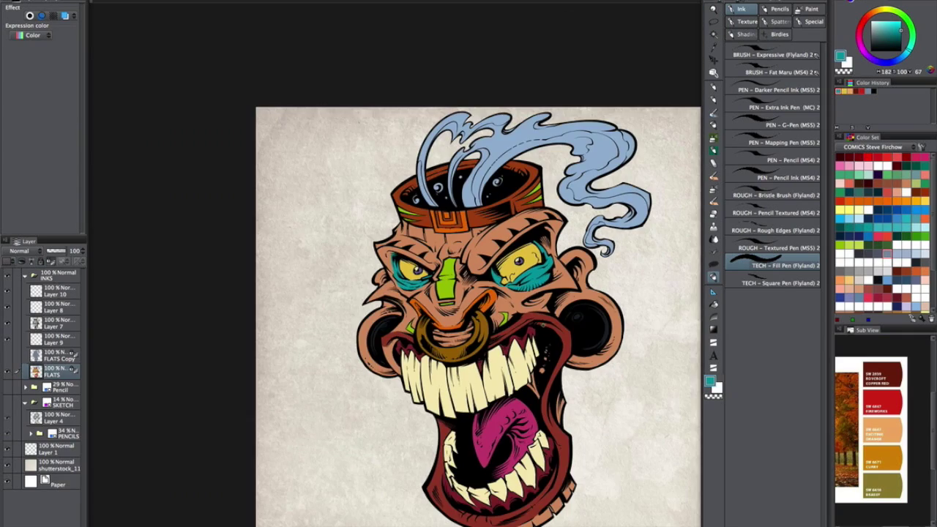
drag(570, 311, 523, 298)
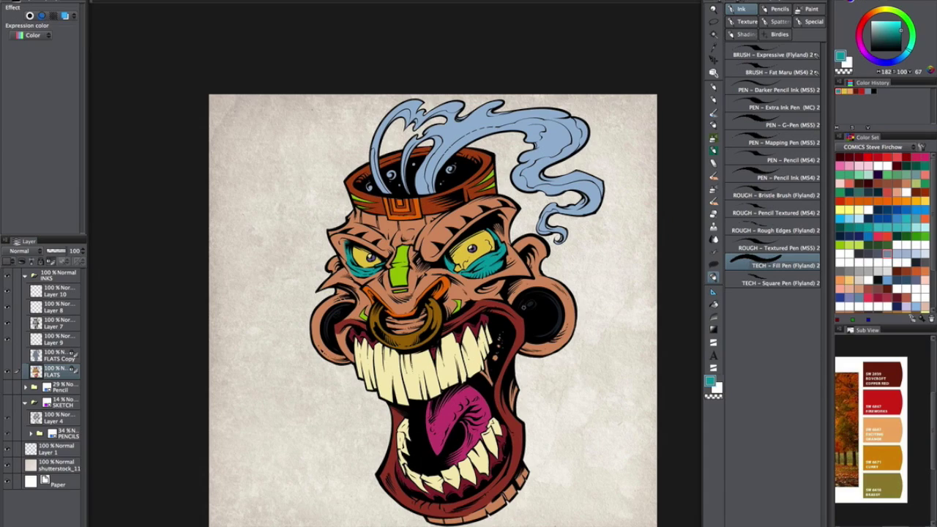
Step: Sample the orange of the nostril outline and the dark red of the lips from the flats
scroll(534, 293, up, 3)
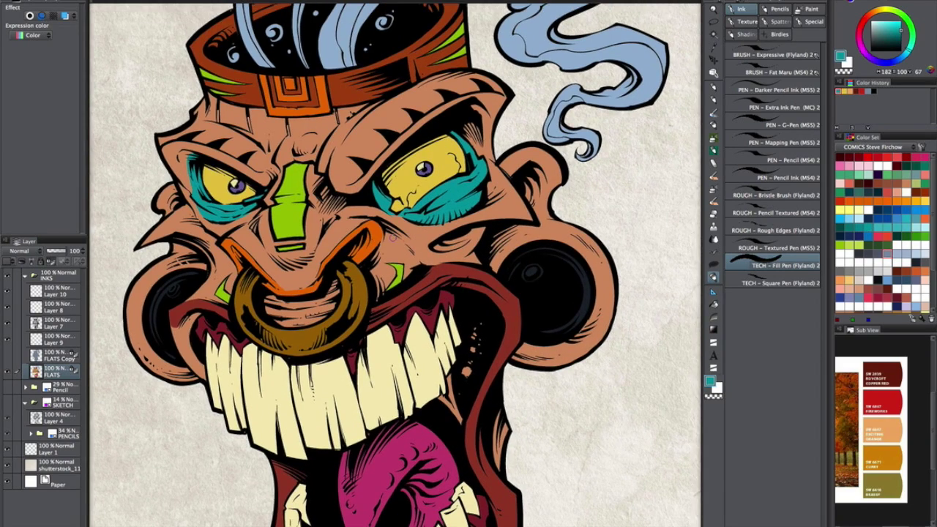
scroll(393, 235, up, 2)
alt+click(378, 229)
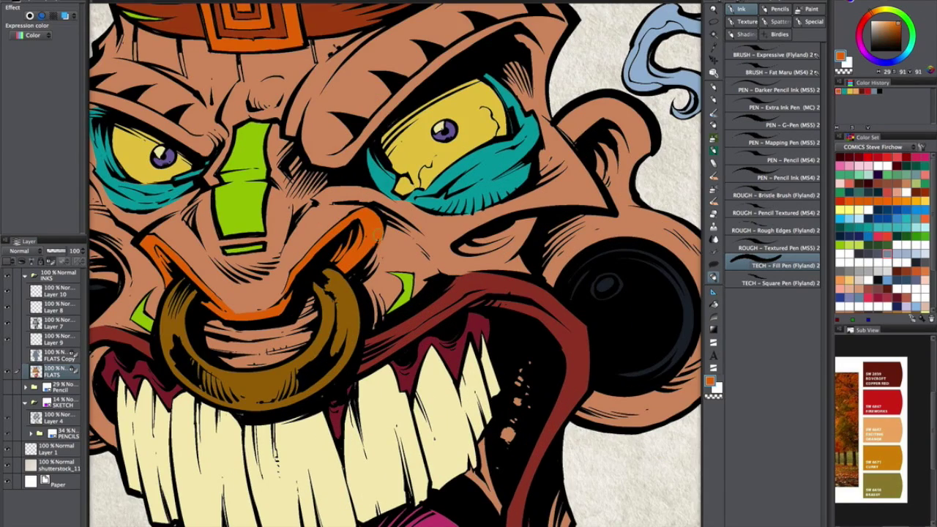
scroll(573, 303, down, 4)
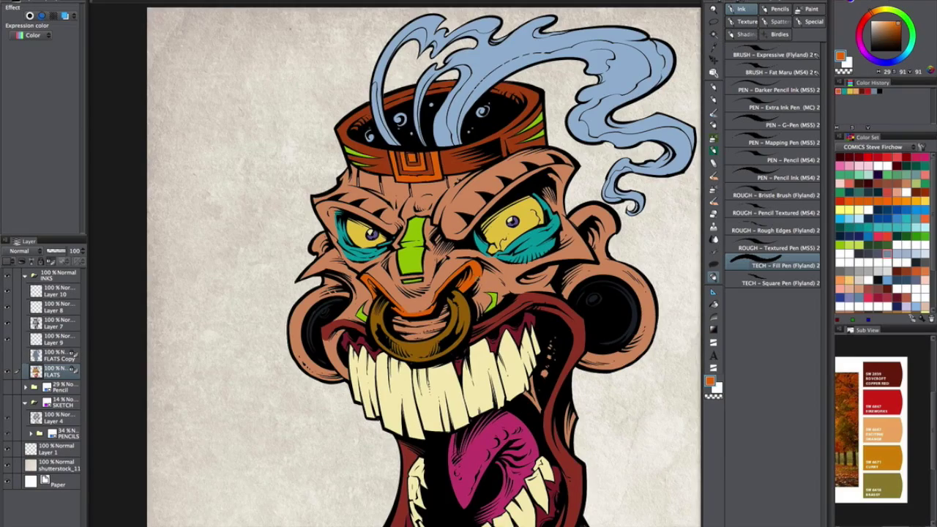
drag(531, 316, 512, 248)
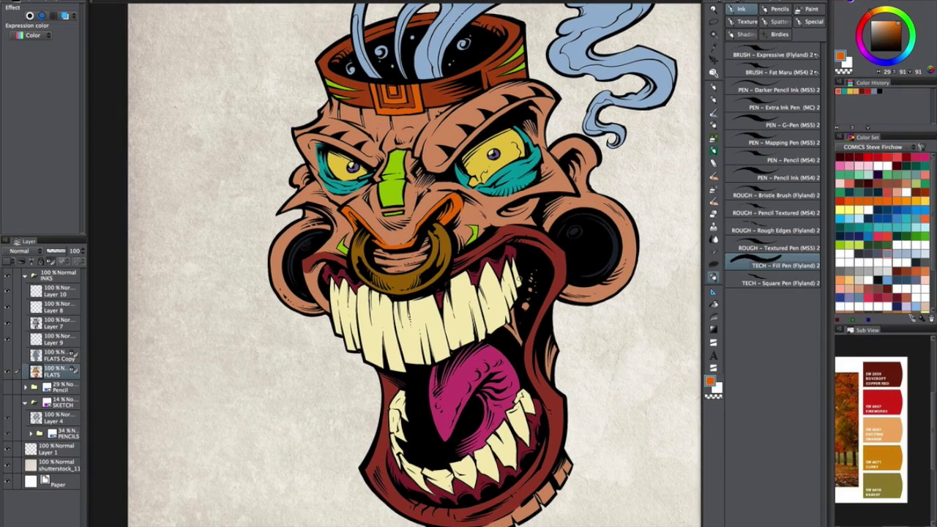
drag(474, 279, 488, 263)
scroll(483, 272, up, 2)
alt+click(517, 187)
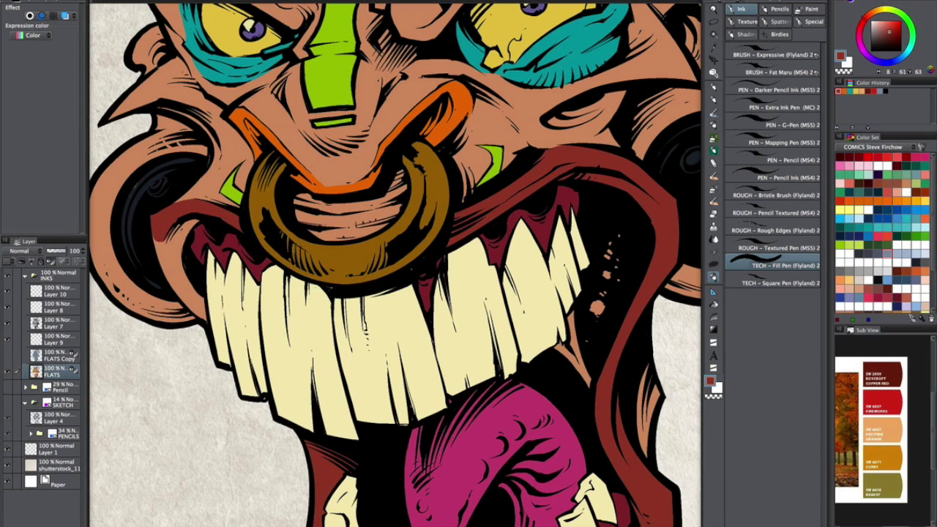
drag(280, 212, 343, 199)
mouse_move(256, 207)
mouse_down()
mouse_move(238, 230)
mouse_move(240, 218)
mouse_move(264, 306)
mouse_move(235, 264)
mouse_move(220, 222)
mouse_move(243, 279)
mouse_move(218, 222)
mouse_up()
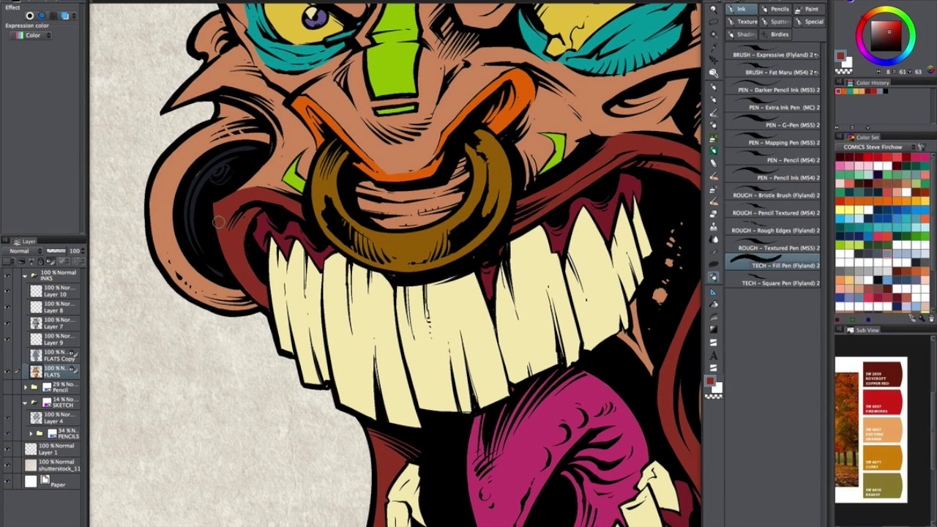
Step: Sample the dark blue inside the earlobe plug as the drawing colour
alt+click(209, 172)
key(super+minus)
drag(545, 223, 521, 209)
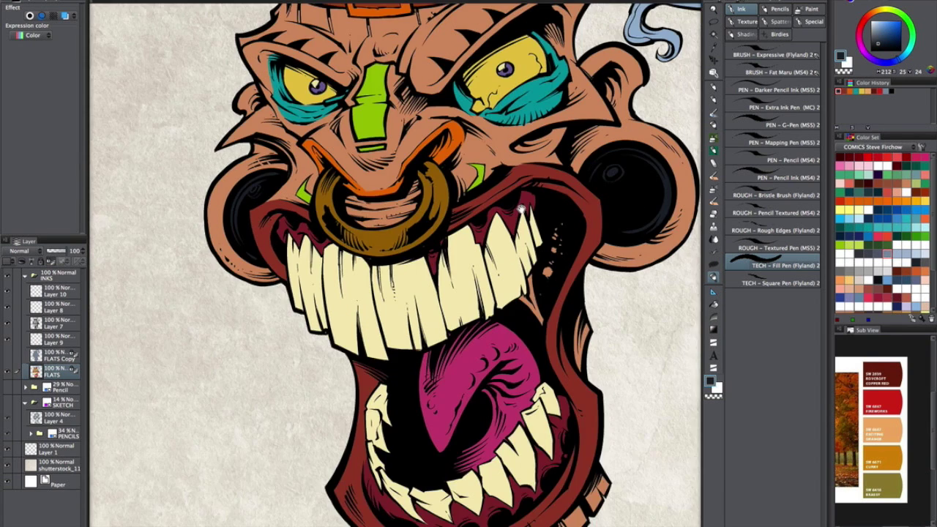
scroll(522, 207, down, 2)
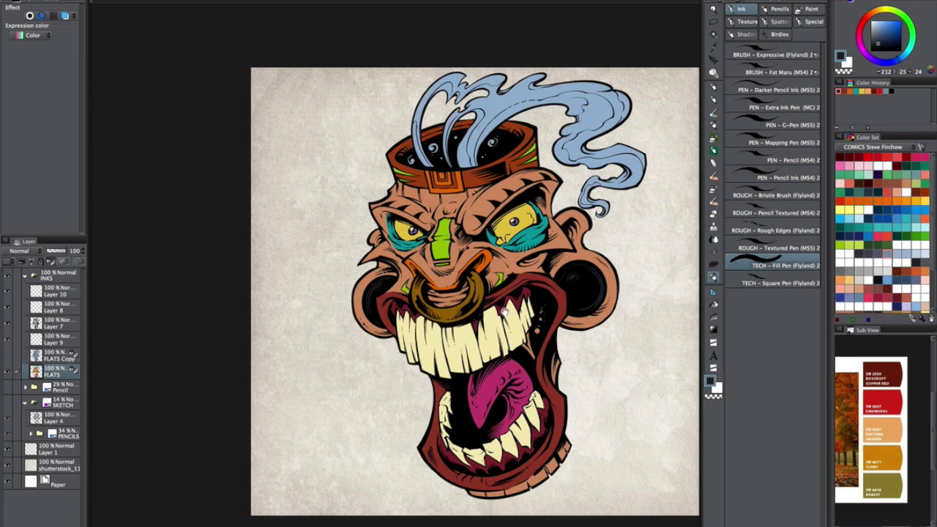
Step: Show the FLATS Copy layer again and make it the active layer
drag(535, 319, 451, 297)
click(8, 357)
click(44, 357)
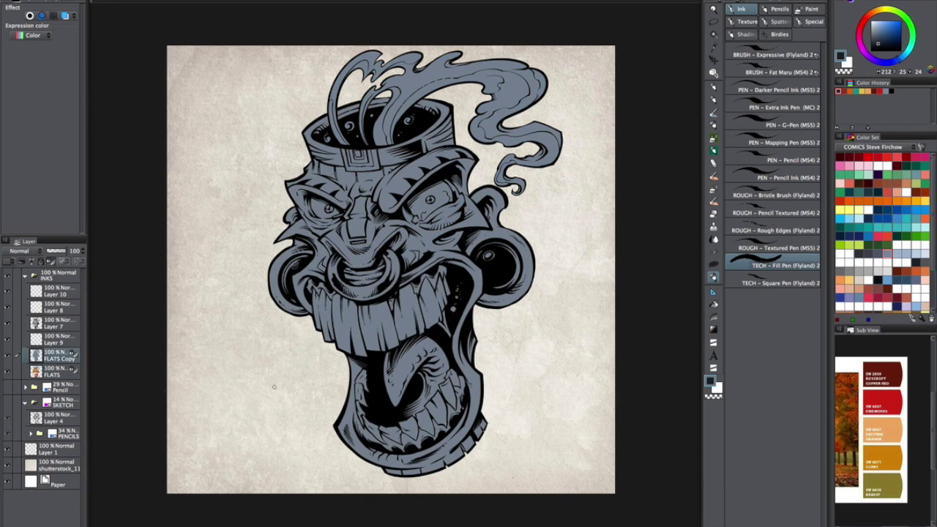
drag(496, 303, 531, 323)
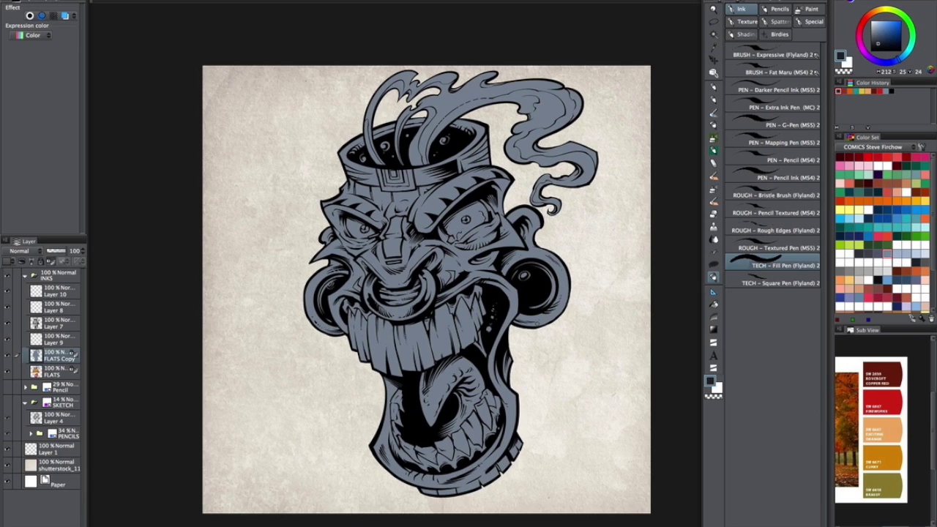
scroll(526, 249, up, 1)
drag(525, 249, 542, 228)
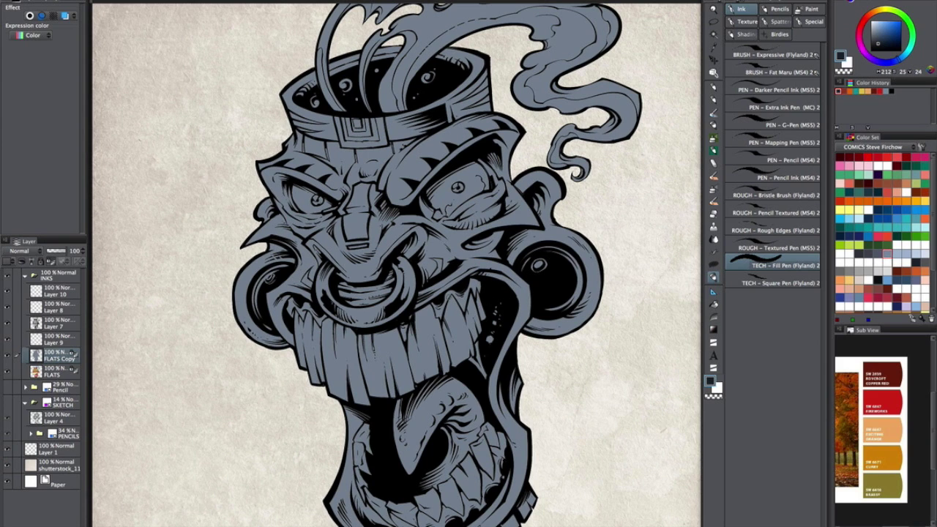
mouse_move(651, 322)
mouse_down()
mouse_move(640, 323)
mouse_move(645, 329)
mouse_up()
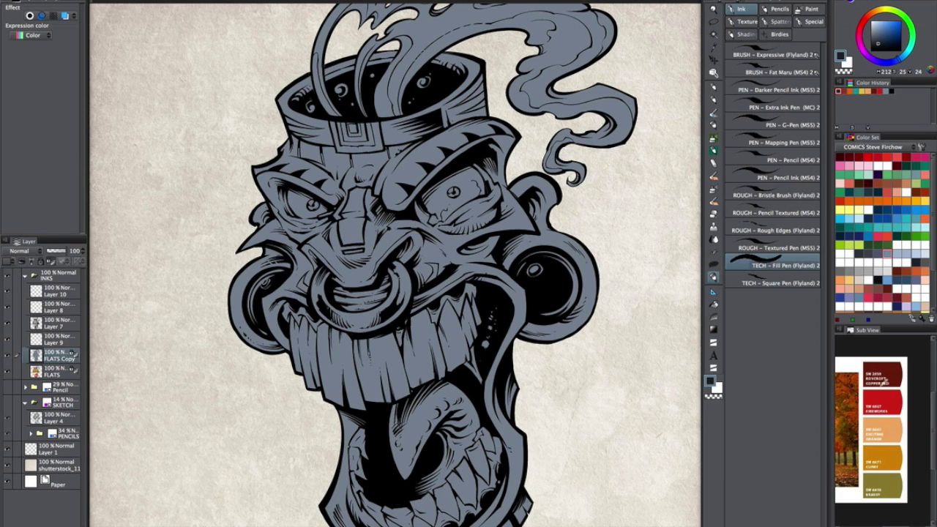
mouse_move(866, 443)
mouse_down()
mouse_move(891, 445)
mouse_move(833, 439)
mouse_up()
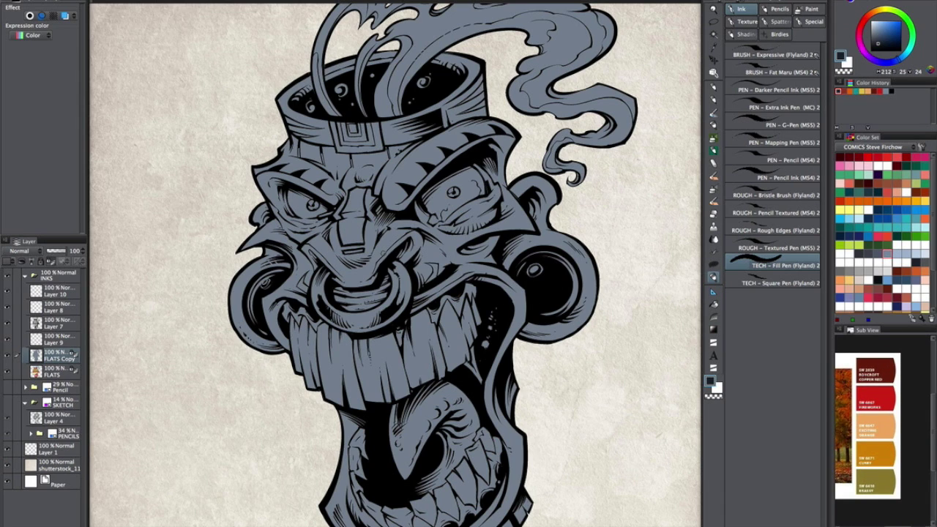
drag(494, 286, 515, 272)
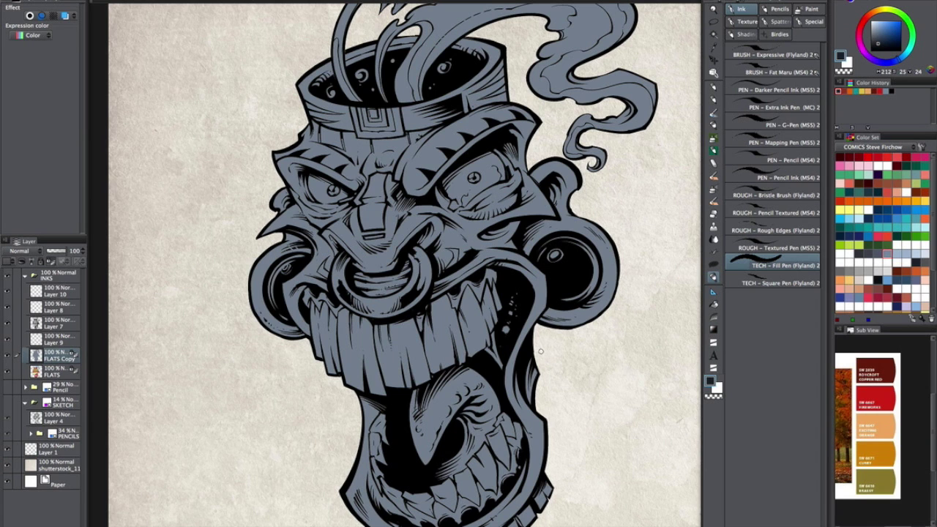
scroll(542, 352, down, 1)
scroll(542, 352, up, 1)
drag(534, 291, 506, 258)
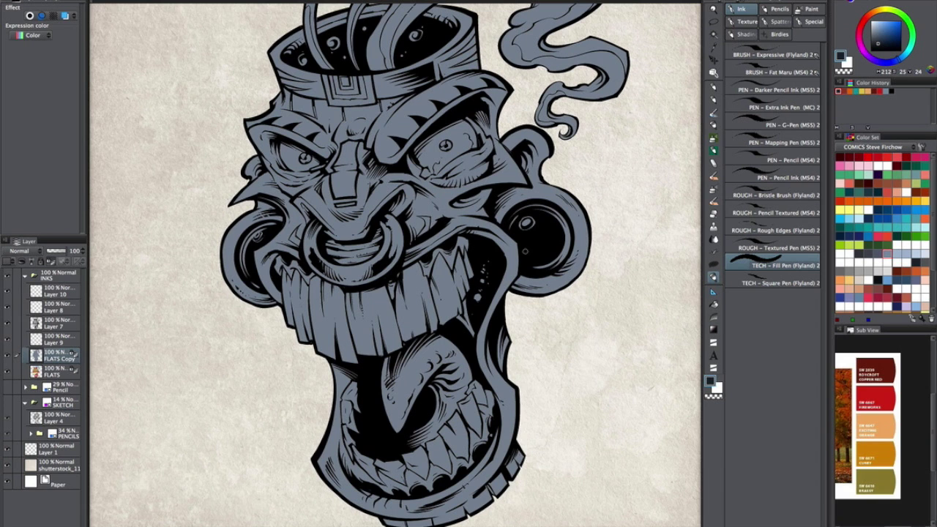
drag(475, 207, 497, 257)
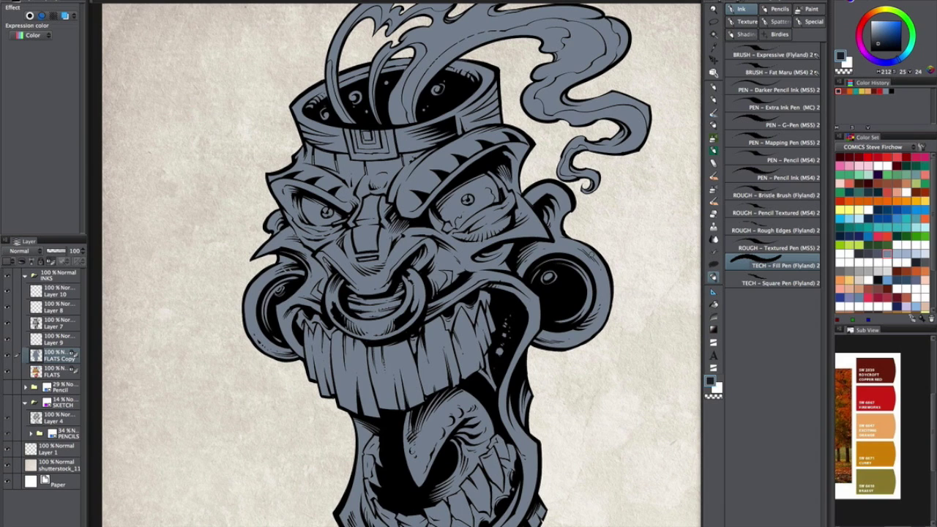
drag(481, 239, 462, 215)
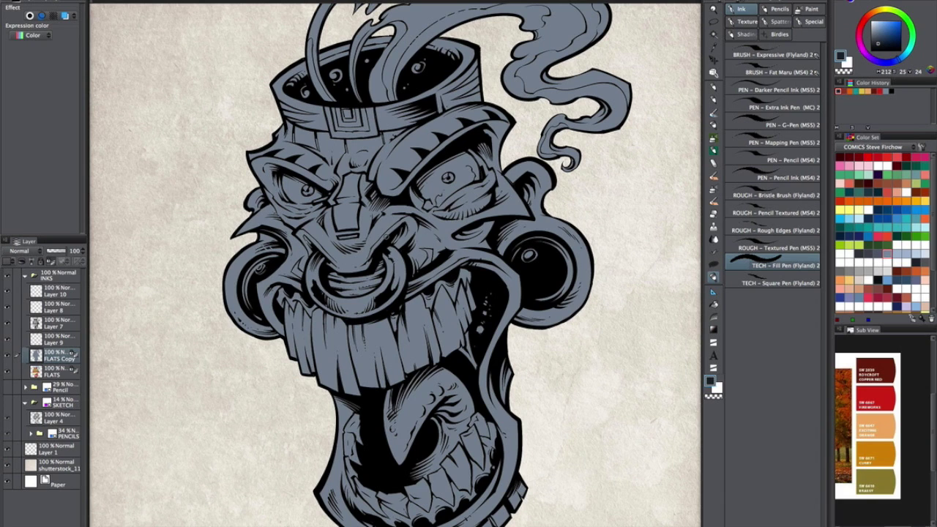
Step: Choose the SOFT - Airbrush from the Paint brushes and enlarge its brush size considerably
click(806, 10)
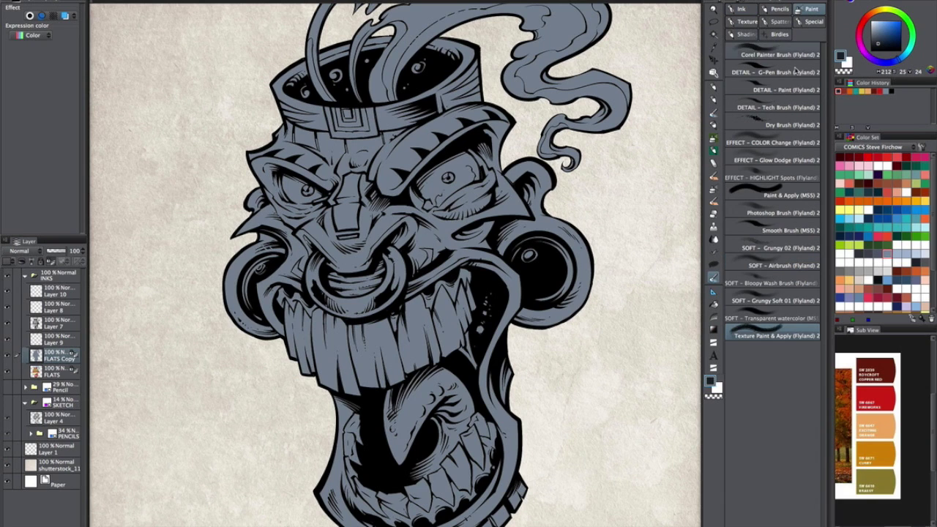
click(774, 265)
key(bracketright)
key(bracketright)
key(bracketright)
key(bracketright)
key(bracketright)
key(bracketright)
key(bracketright)
key(bracketright)
key(bracketright)
key(bracketright)
key(bracketright)
key(bracketright)
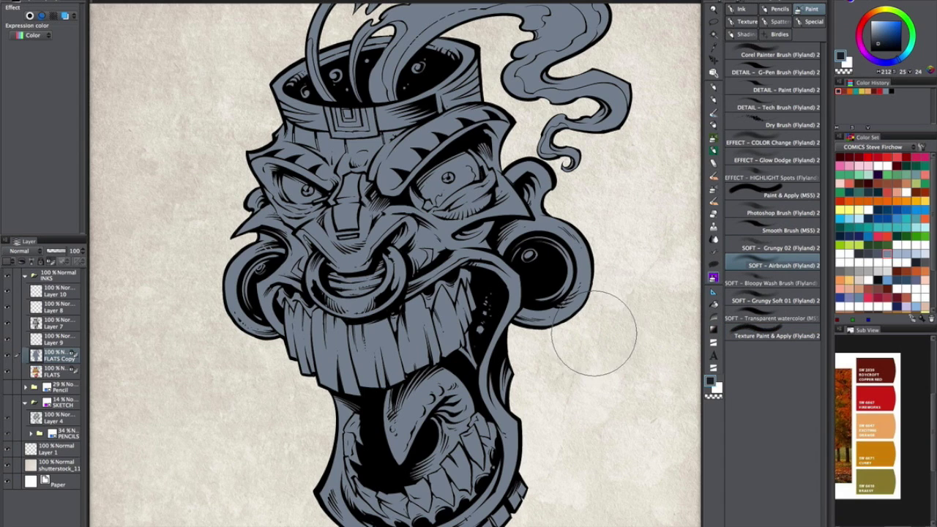
mouse_move(596, 232)
mouse_down()
mouse_move(615, 214)
mouse_move(603, 233)
mouse_up()
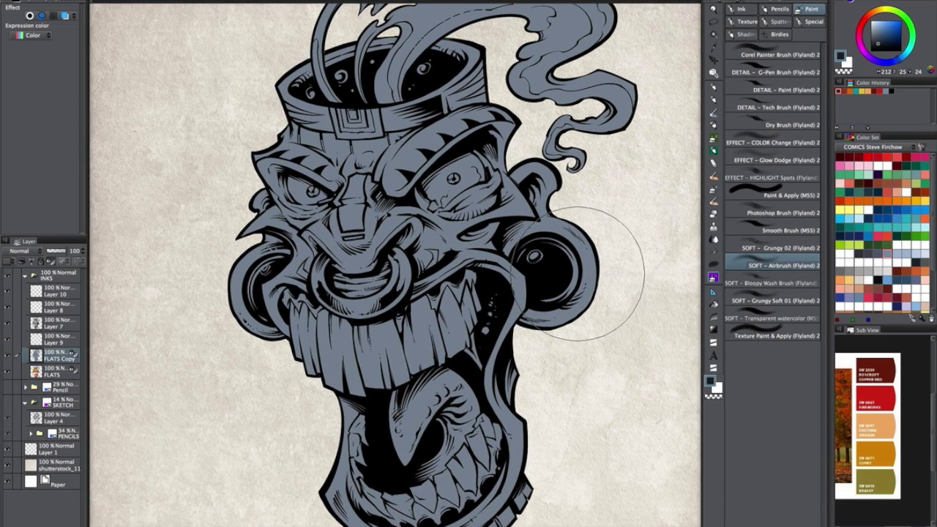
drag(579, 274, 606, 285)
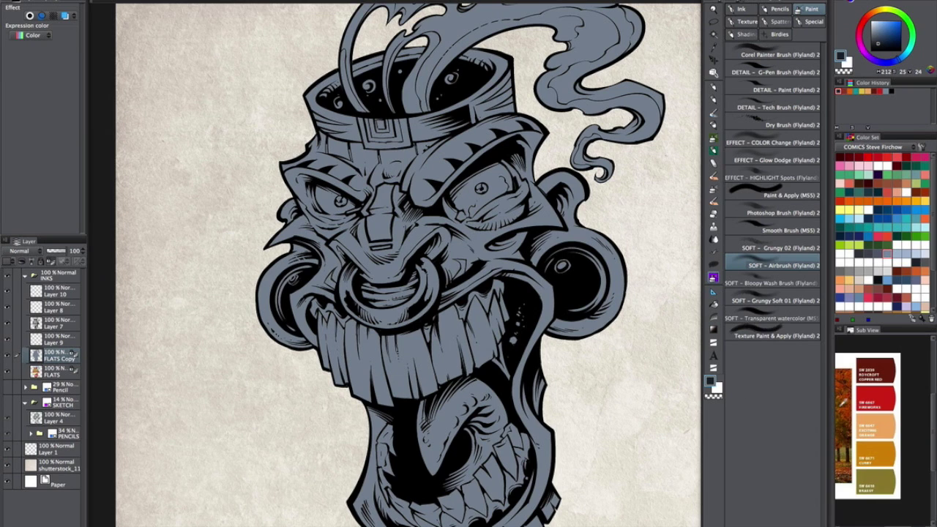
Step: Sample the Fireworks red, make FLATS the reference layer, and set up Auto select with Selection for reference layer while working on FLATS Copy
click(883, 390)
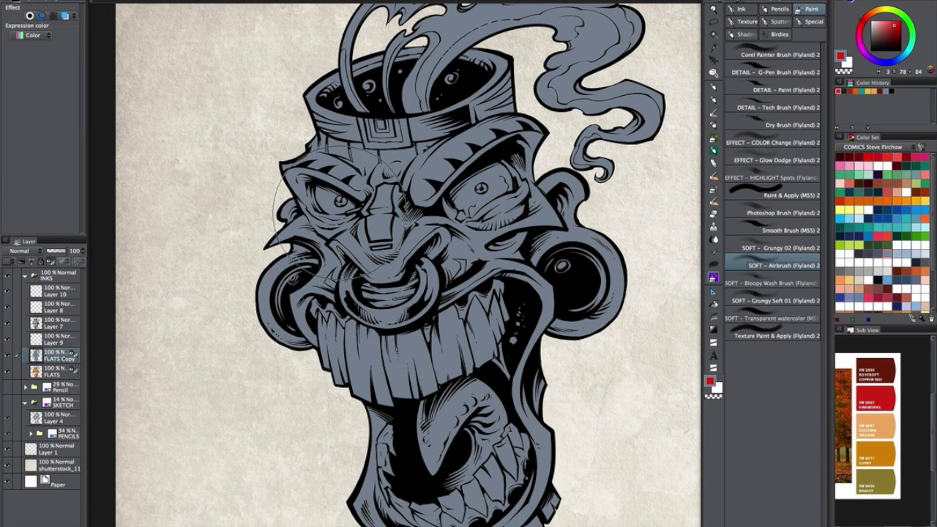
key(w)
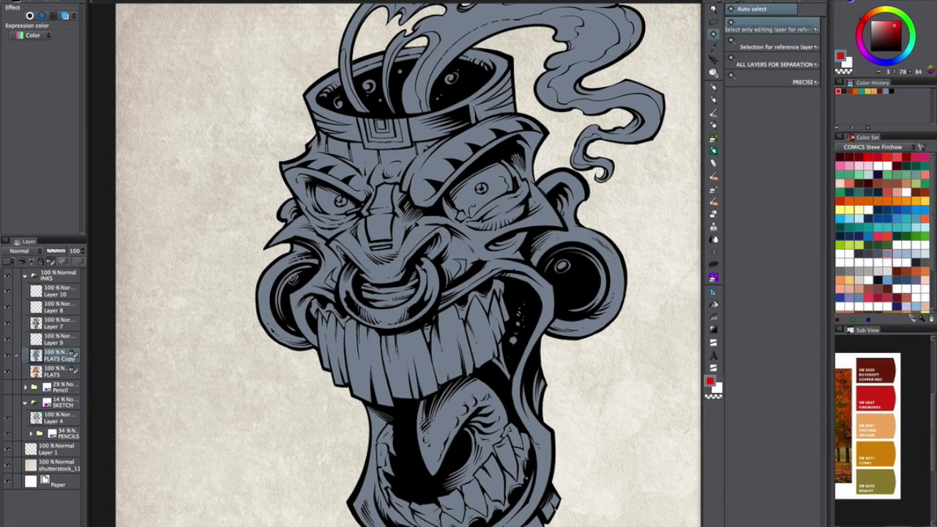
click(58, 372)
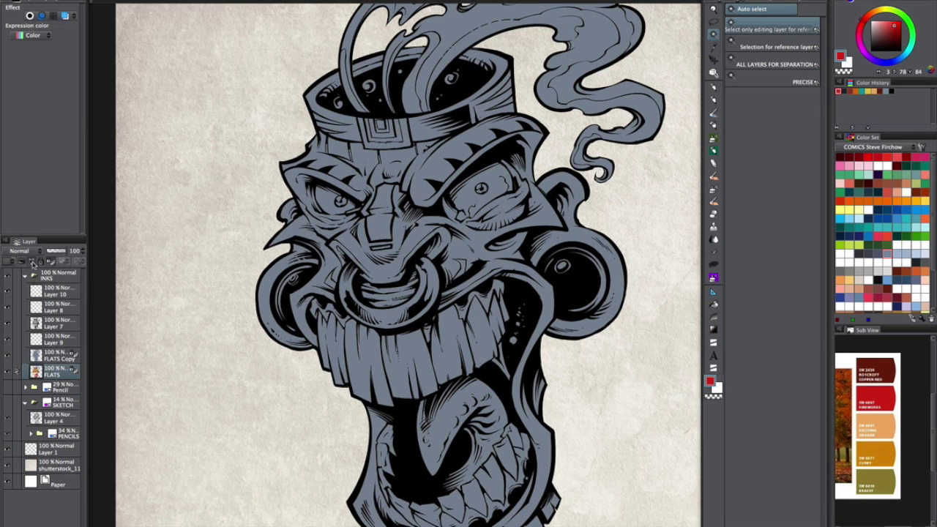
click(54, 356)
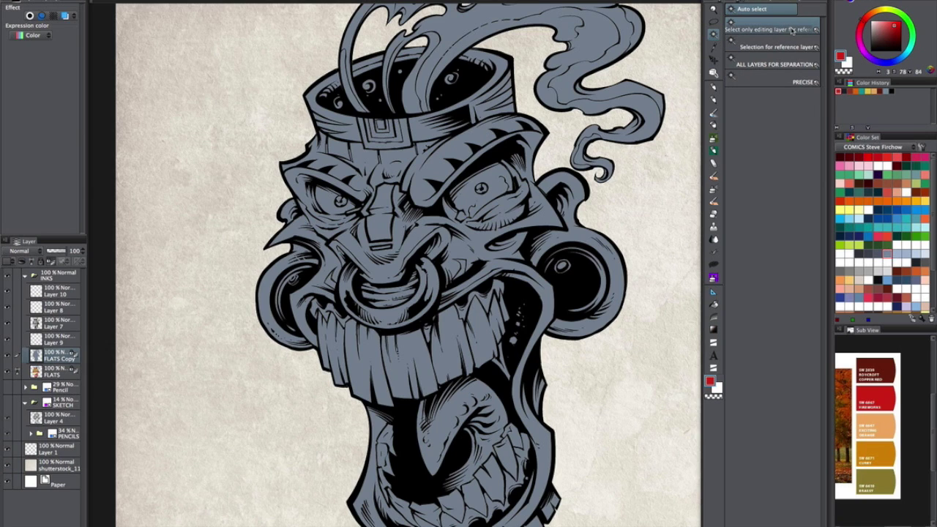
click(795, 50)
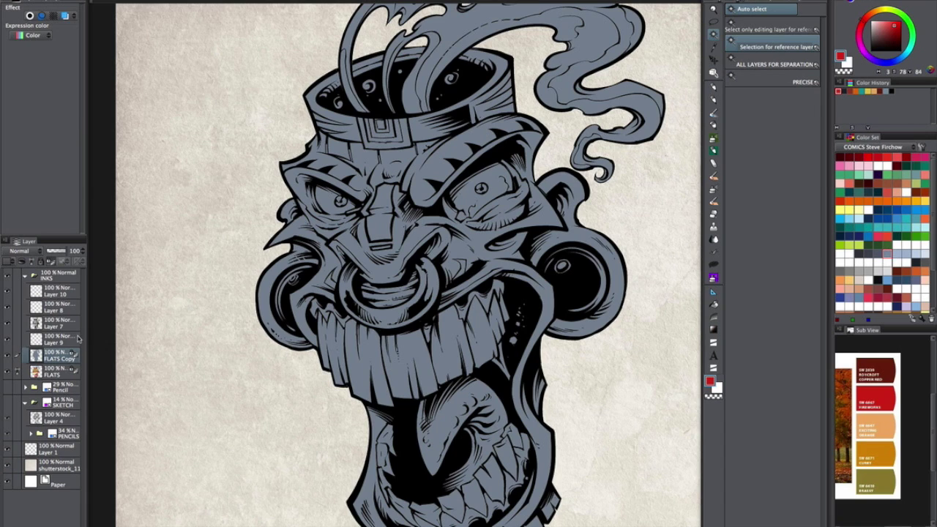
Step: Select the accent area covering the nose stripe, cheek marks and headband stripes, hide the selection border, and airbrush it red
click(386, 228)
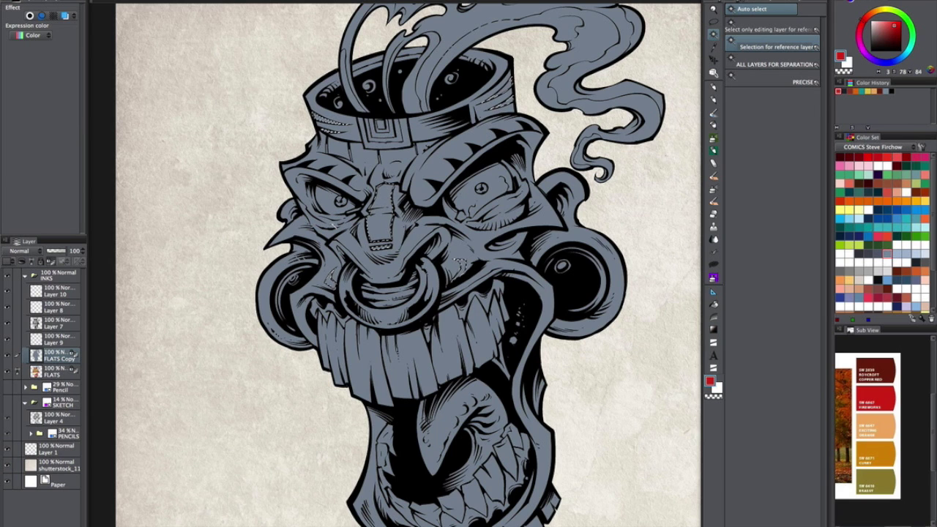
click(7, 356)
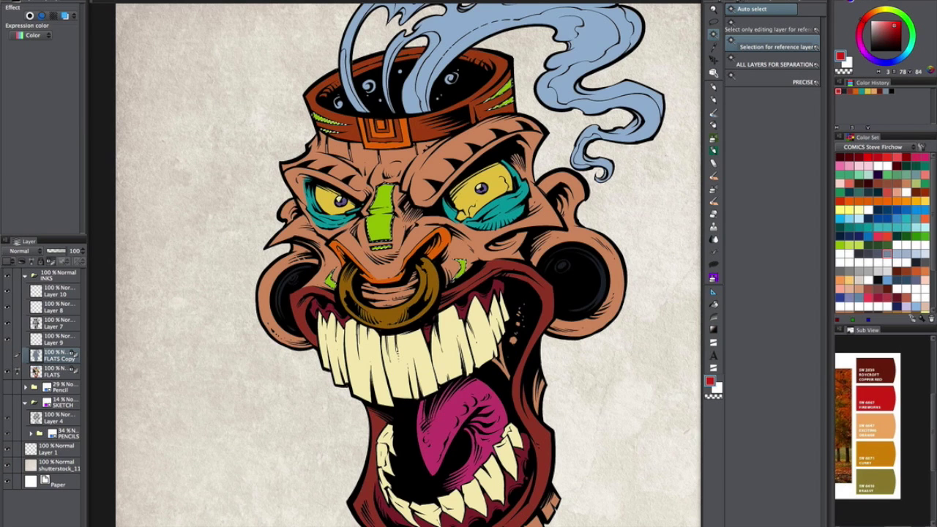
click(7, 356)
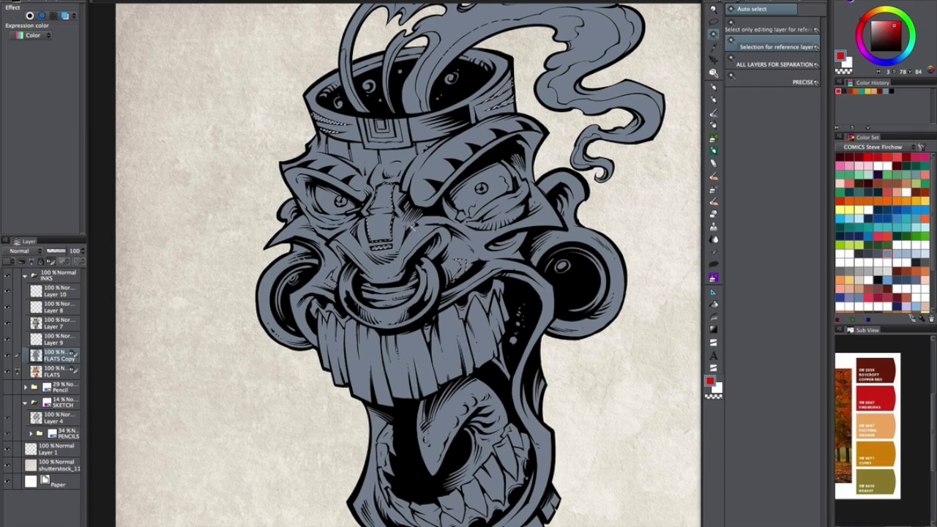
key(b)
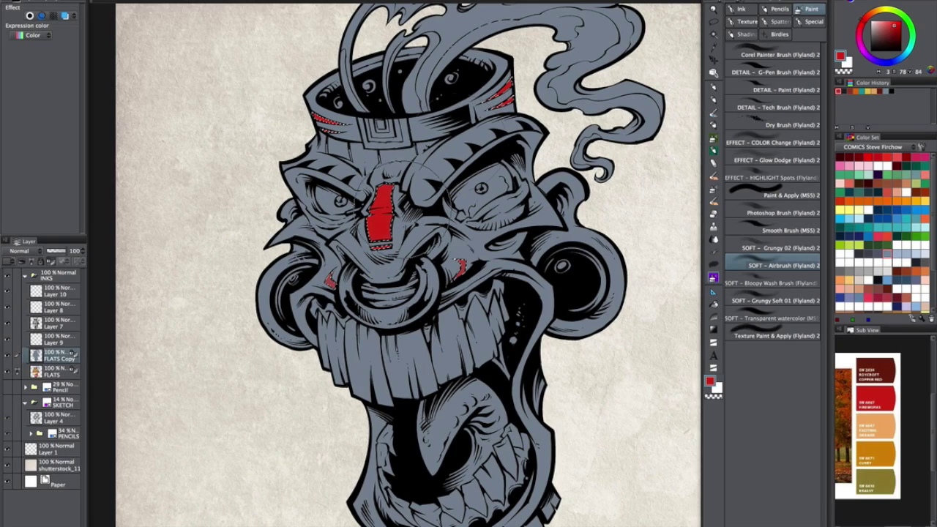
key(ctrl+d)
drag(410, 197, 399, 236)
Step: Airbrush a bright orange fade over the lower nose stripe and the cheek and headband accents
click(883, 15)
drag(369, 277, 372, 252)
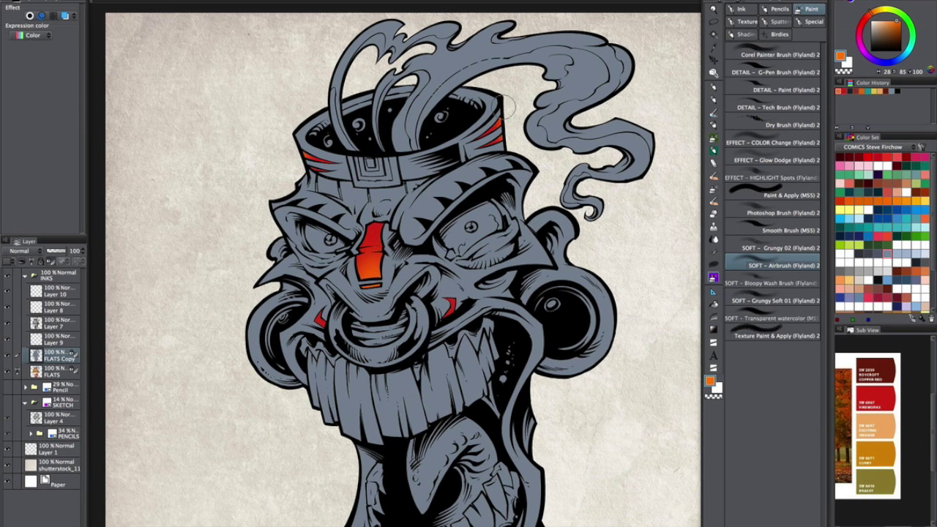
scroll(513, 123, down, 2)
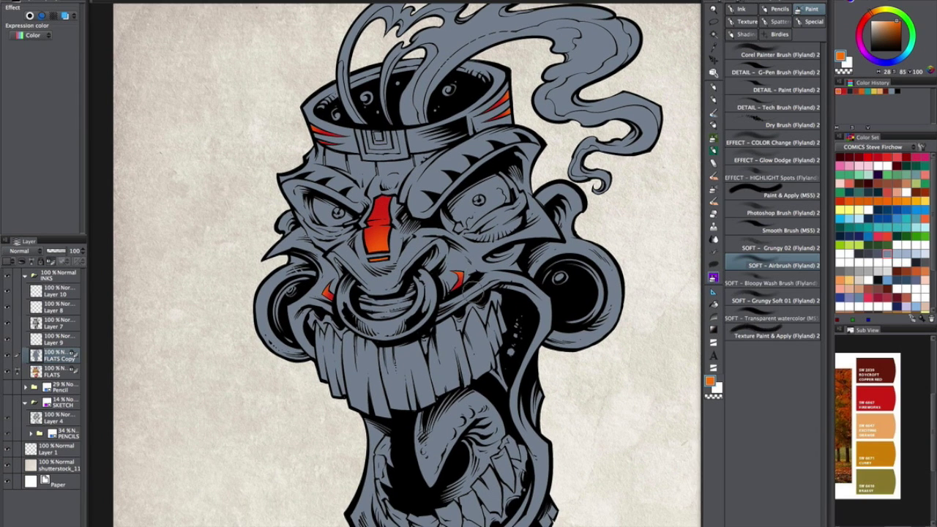
Step: Select the nose ring and airbrush it with the Curry gold, shading its sides with the Roycroft Copper Red
drag(498, 232, 478, 213)
click(60, 372)
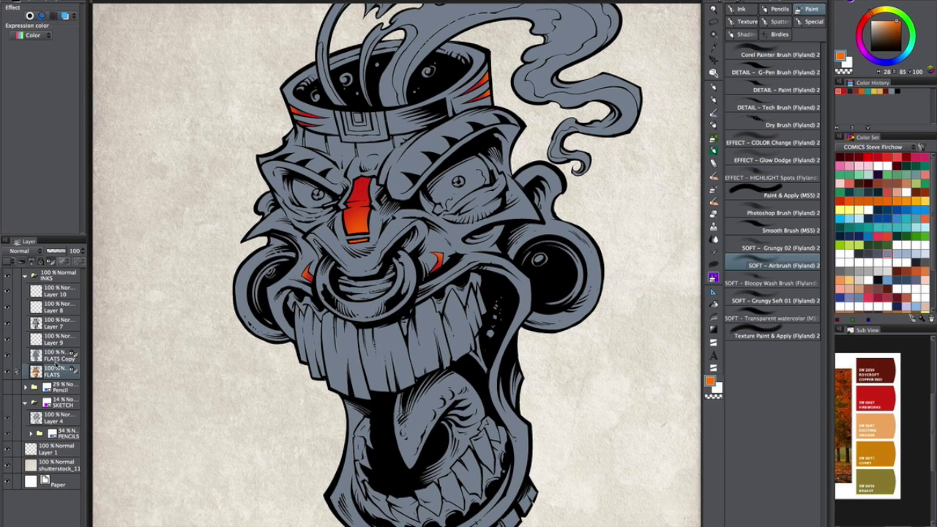
key(w)
click(57, 358)
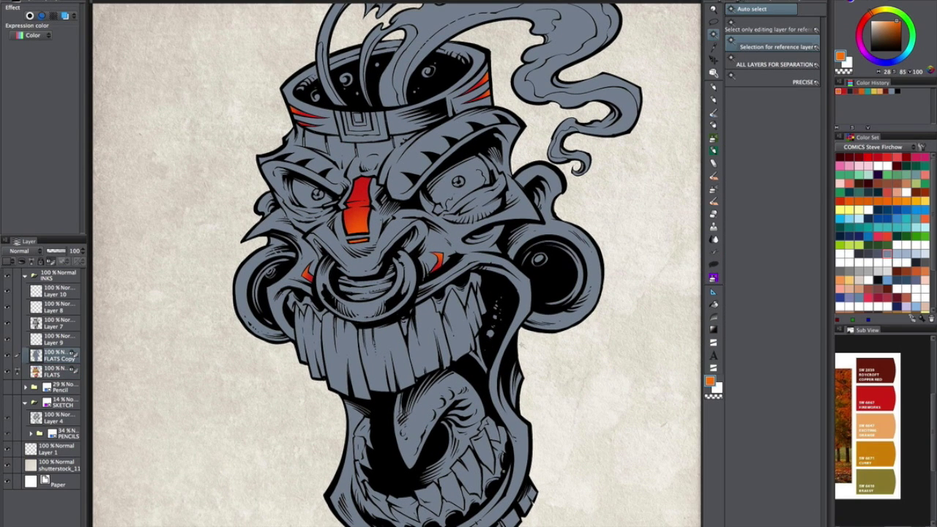
key(b)
click(855, 436)
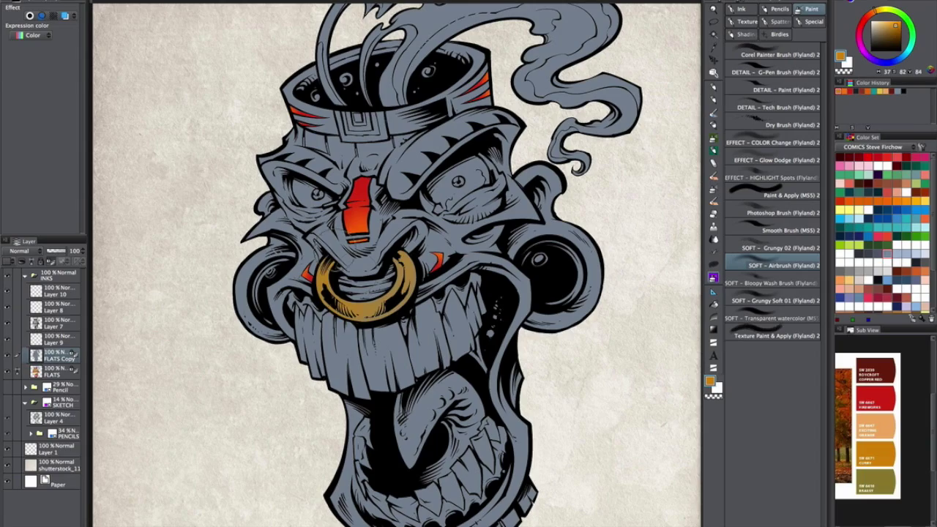
click(830, 2)
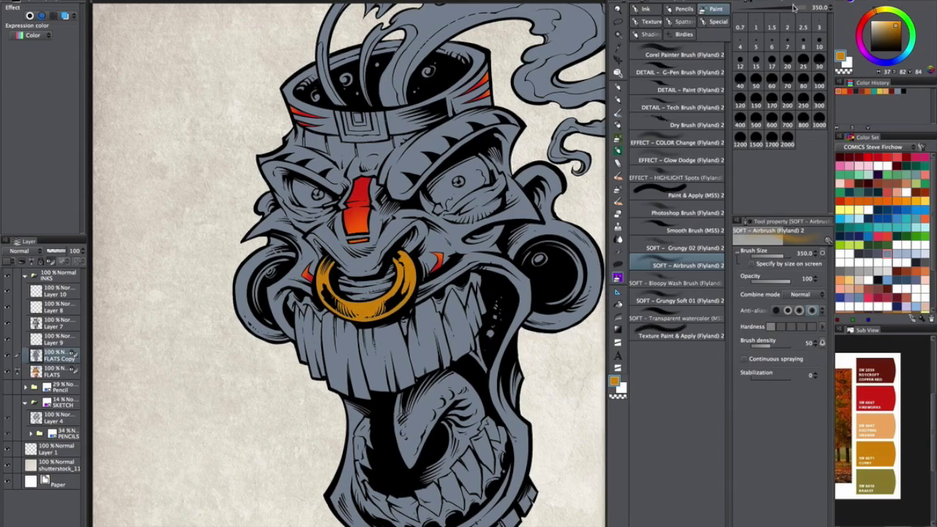
click(830, 3)
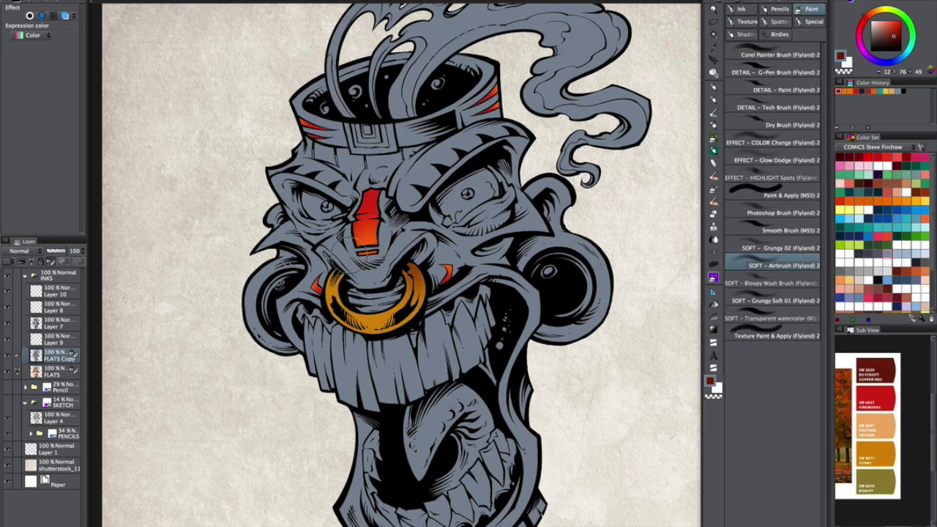
Step: Make Layer 9 active, select the eyes and teeth, and airbrush them with the light orange from the reference palette
drag(498, 268, 551, 273)
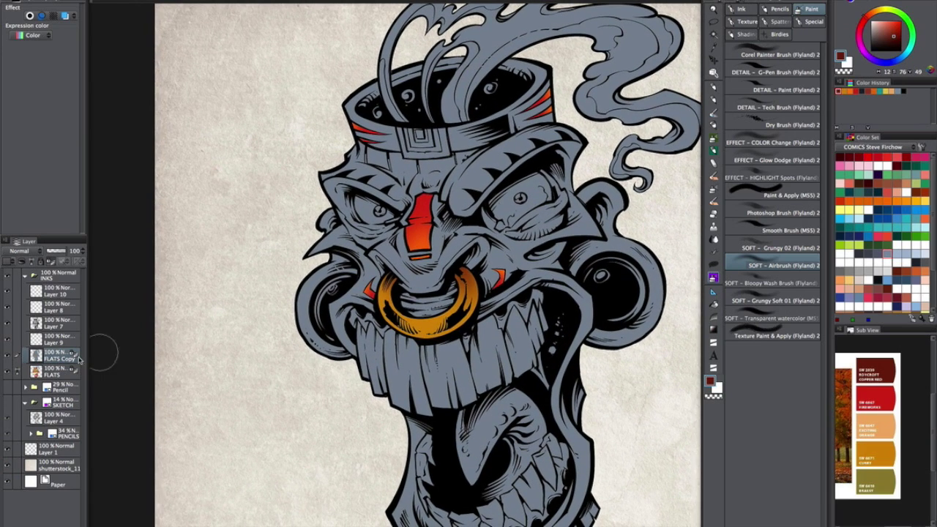
key(w)
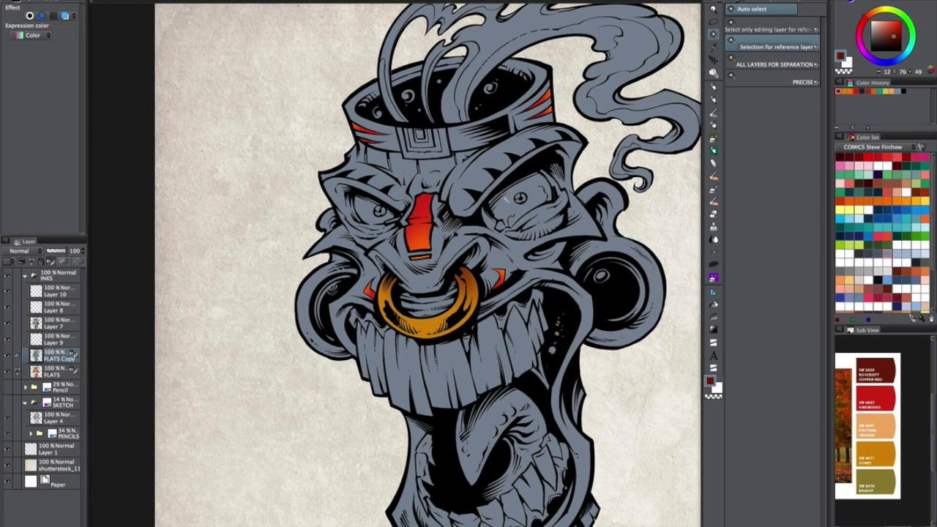
click(63, 343)
key(ctrl+h)
key(b)
click(872, 427)
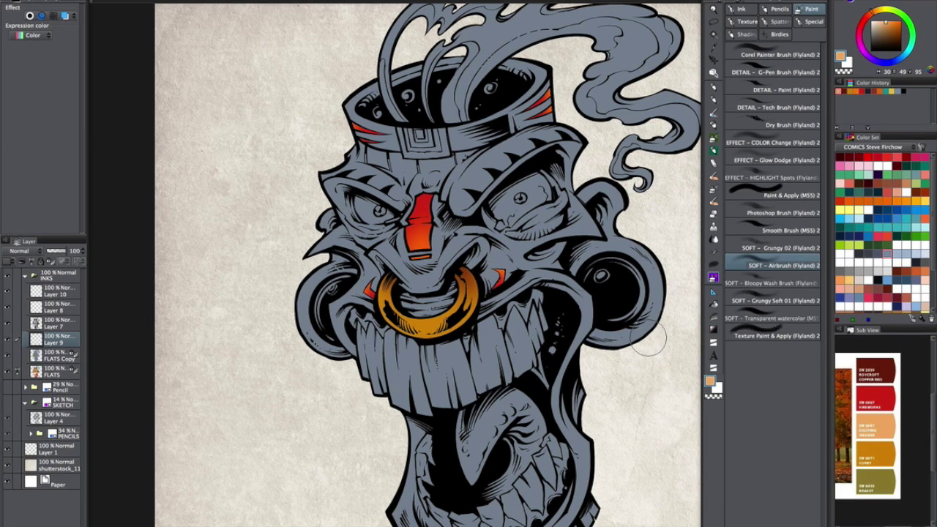
mouse_move(546, 176)
mouse_down()
mouse_move(505, 194)
mouse_move(514, 196)
mouse_up()
drag(362, 202, 388, 214)
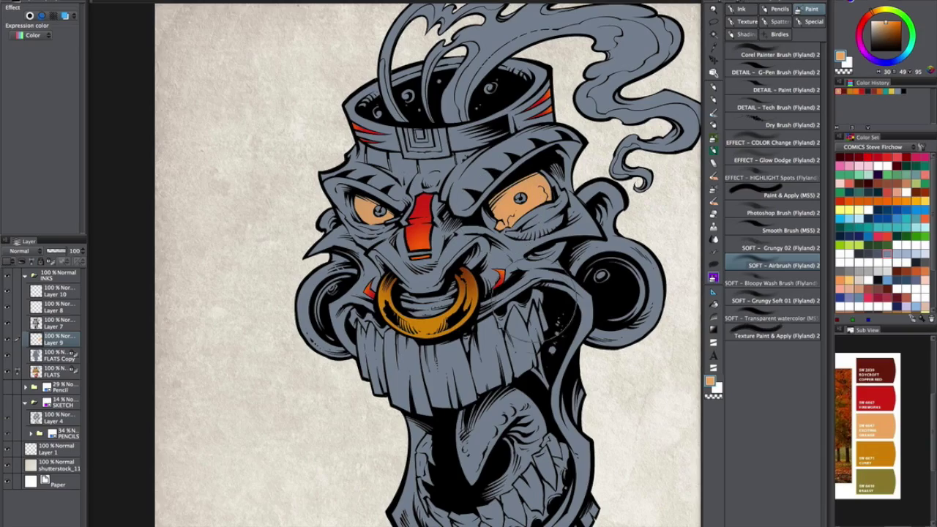
key(ctrl+0)
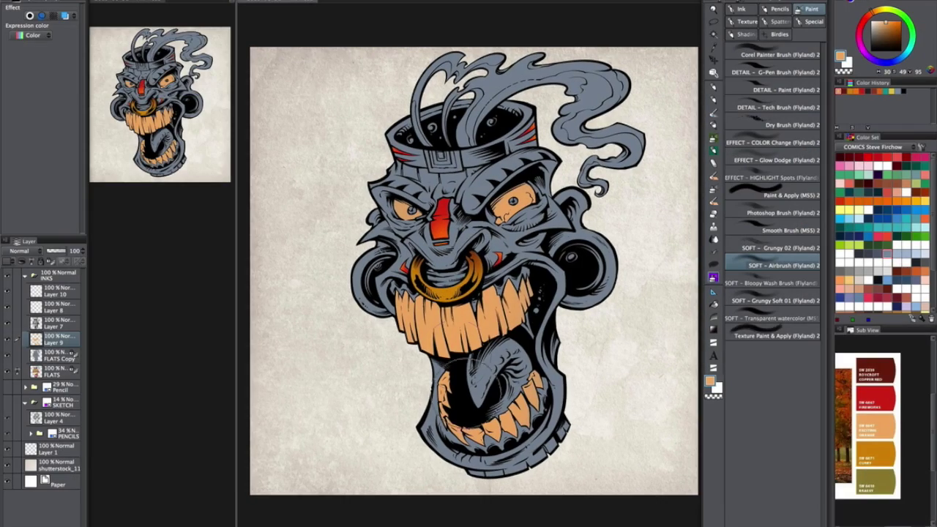
Step: Sample the Roycroft Copper Red and select the gums around the upper and lower teeth for airbrushing
click(875, 371)
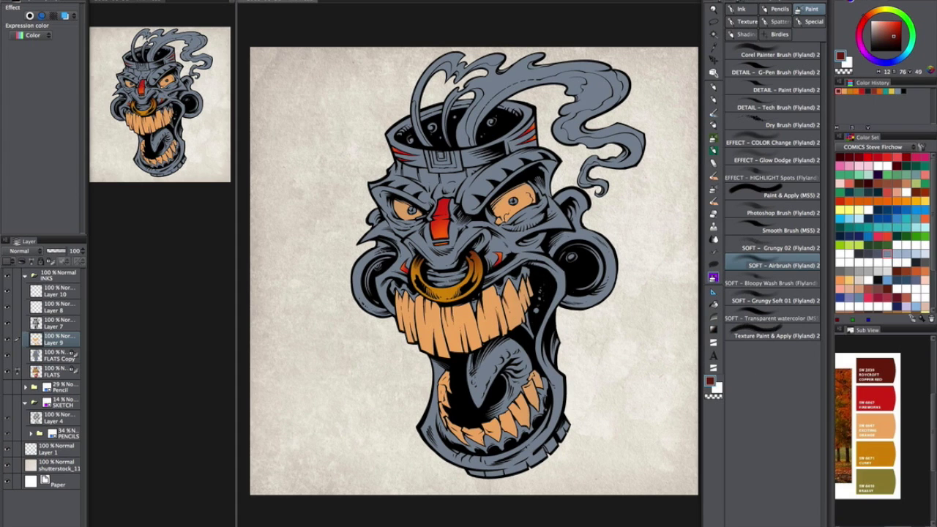
key(w)
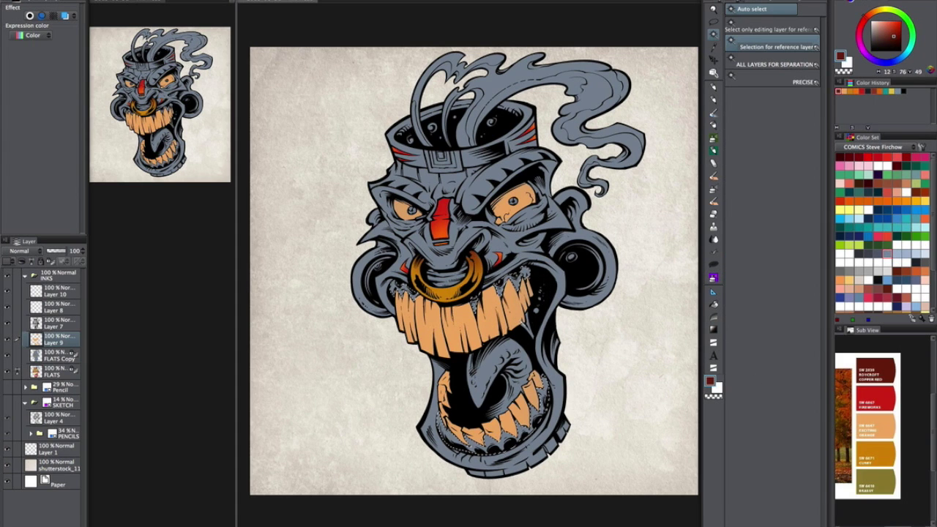
key(b)
click(877, 21)
drag(545, 276, 399, 291)
key(super+z)
Step: Airbrush the gums with the Roycroft Copper Red and add Fireworks red over them
click(876, 371)
mouse_move(543, 388)
mouse_down()
mouse_move(453, 432)
mouse_move(555, 366)
mouse_up()
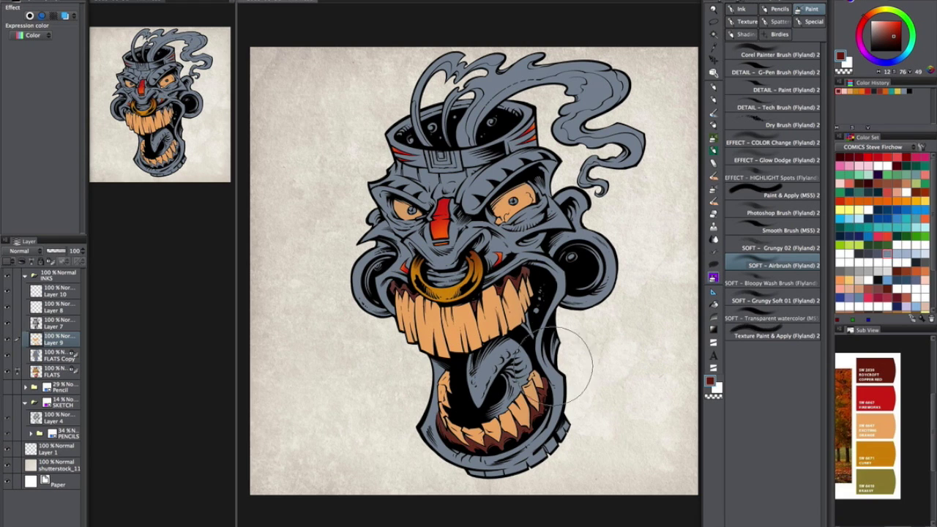
click(874, 396)
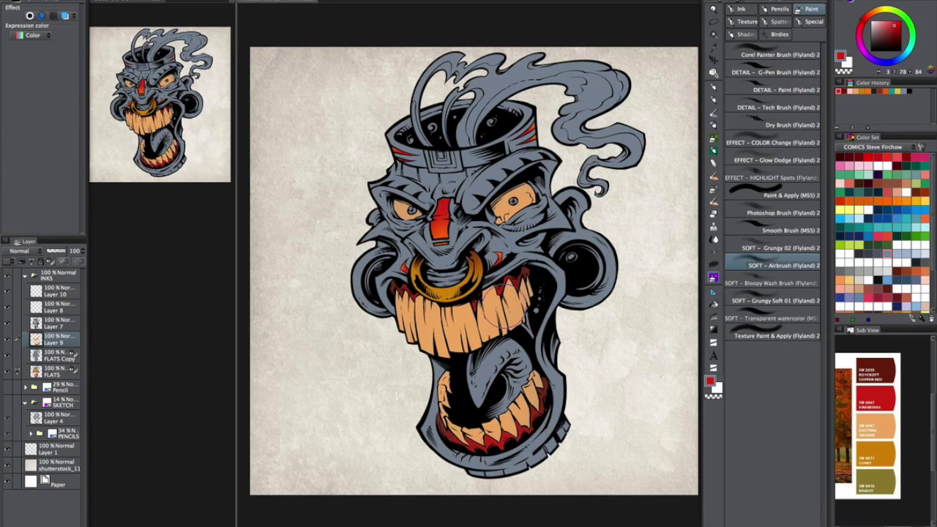
Step: Select the tongue and airbrush it with the Roycroft Copper Red
space+drag(506, 343, 462, 320)
key(w)
click(460, 344)
key(b)
click(874, 370)
mouse_move(480, 358)
mouse_down()
mouse_move(470, 307)
mouse_move(462, 385)
mouse_up()
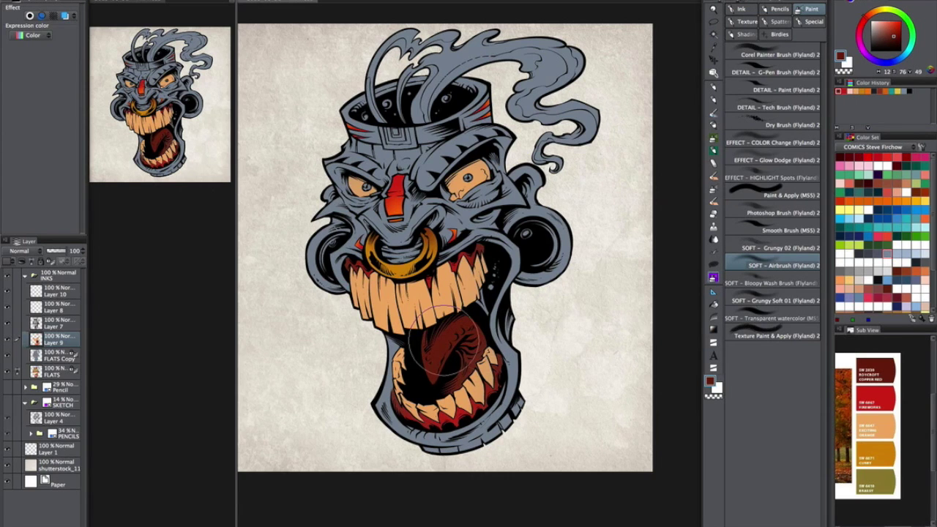
Step: Select the face skin, hide the selection border, and airbrush the face, ears and neck with the olive green from the reference palette
drag(445, 341, 495, 377)
key(w)
click(474, 305)
key(ctrl+d)
key(b)
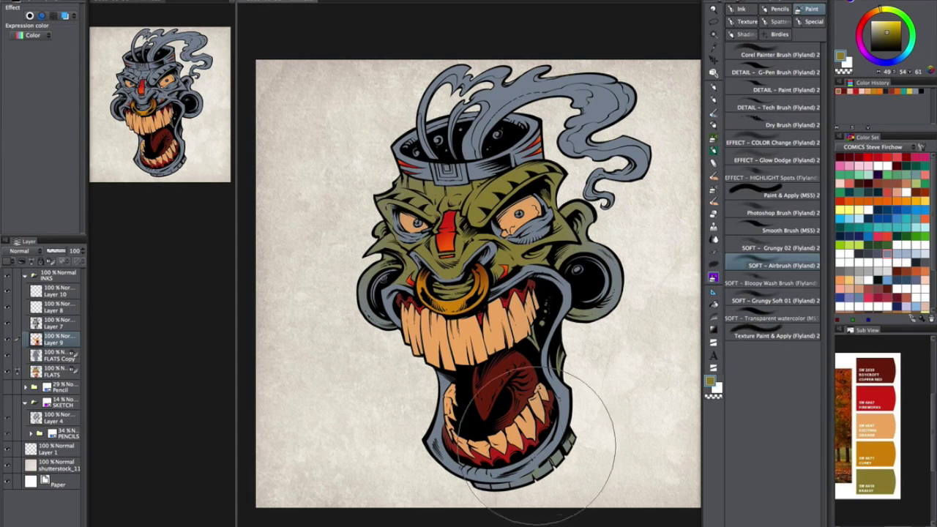
key(bracketleft)
Step: Airbrush the headband in Curry gold and shade its edges with the Roycroft Copper Red using a smaller brush
drag(630, 390, 635, 401)
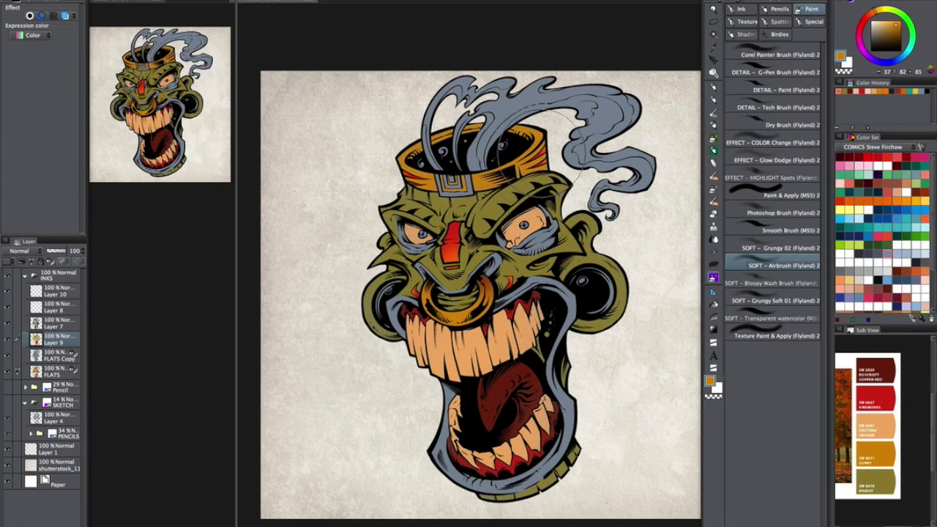
click(876, 370)
key(bracketleft)
key(bracketleft)
mouse_move(550, 156)
mouse_down()
mouse_move(461, 199)
mouse_move(398, 180)
mouse_up()
Step: Select the lids and bags around both eyes and airbrush them with the Fireworks red
drag(617, 256, 583, 240)
key(w)
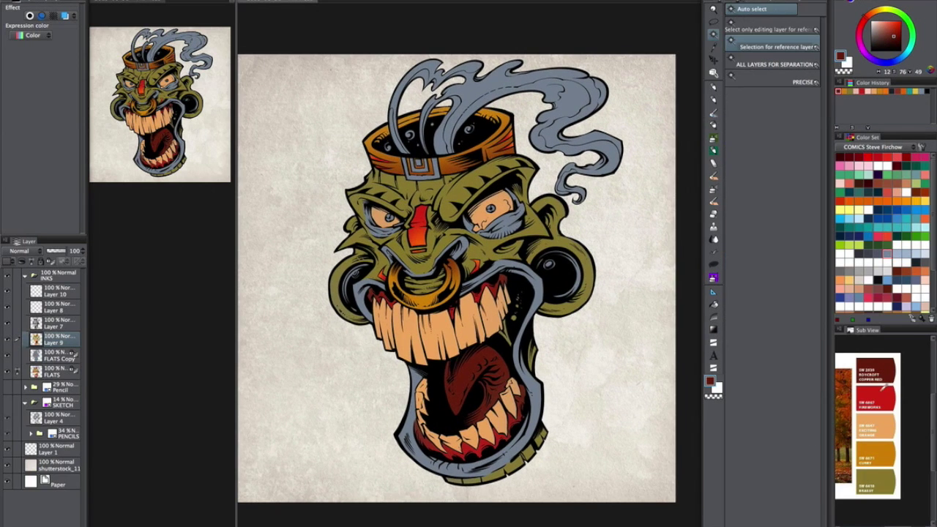
click(874, 392)
key(b)
mouse_move(522, 197)
mouse_down()
mouse_move(514, 223)
mouse_move(476, 228)
mouse_up()
drag(399, 230, 369, 214)
Step: Select the lips and airbrush them with the Roycroft Copper Red
key(w)
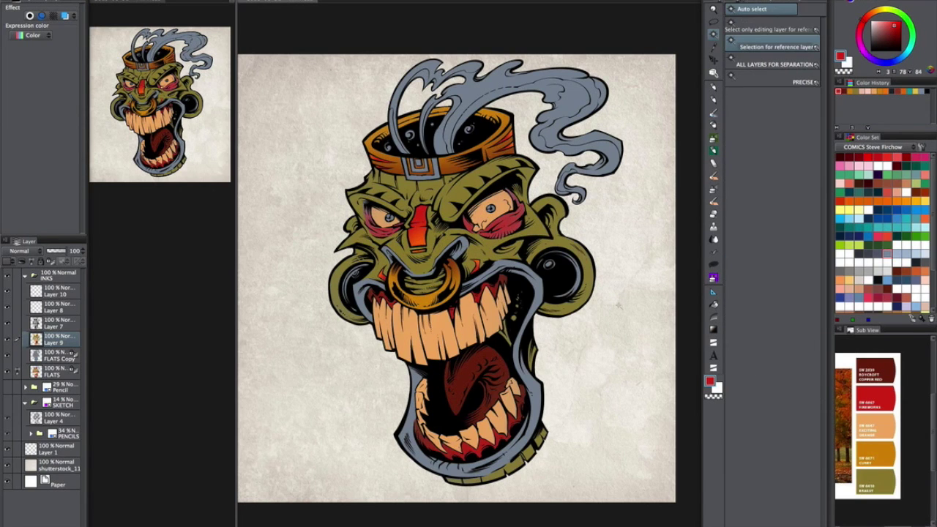
key(b)
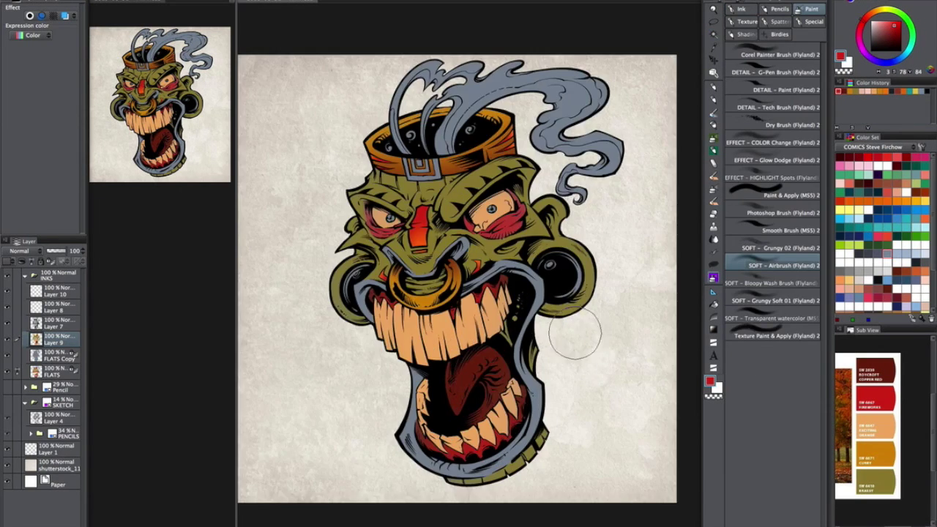
key(w)
key(b)
click(880, 371)
mouse_move(447, 311)
mouse_down()
mouse_move(538, 381)
mouse_move(401, 353)
mouse_move(457, 300)
mouse_move(443, 469)
mouse_move(362, 299)
mouse_up()
Step: Airbrush the nostril outline and the square headband emblem with the same dark copper red
drag(594, 352, 613, 350)
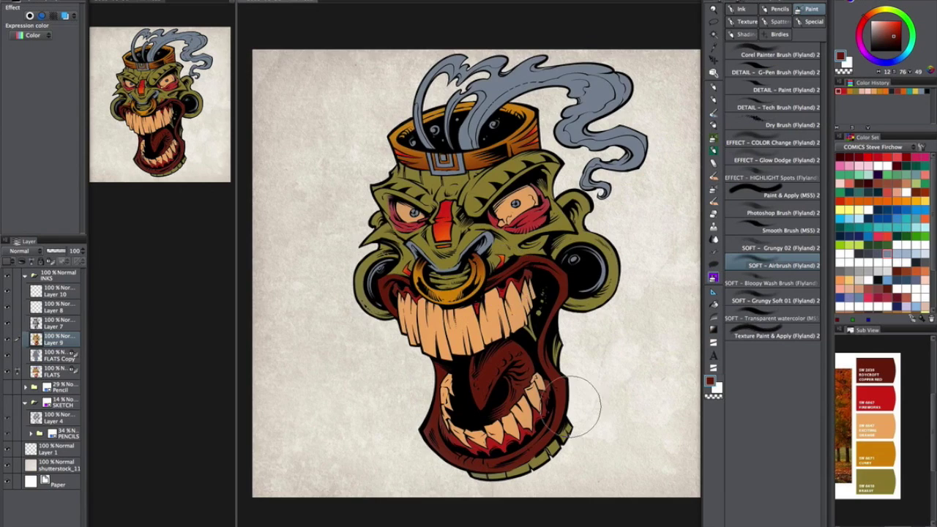
drag(485, 259, 434, 275)
mouse_move(453, 176)
mouse_down()
mouse_move(426, 192)
mouse_move(439, 172)
mouse_up()
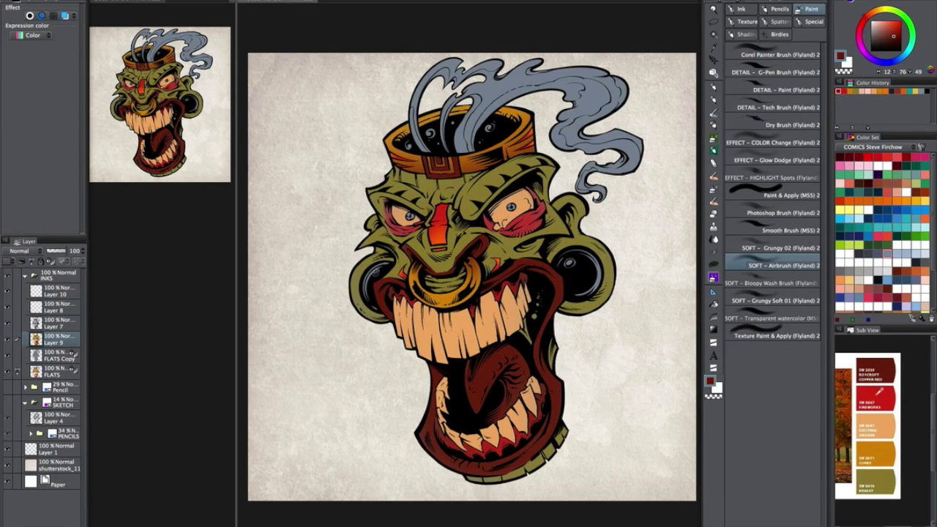
Step: Sample the Fireworks red and airbrush it along the outer edge of the lips
alt+click(536, 411)
drag(543, 341, 542, 314)
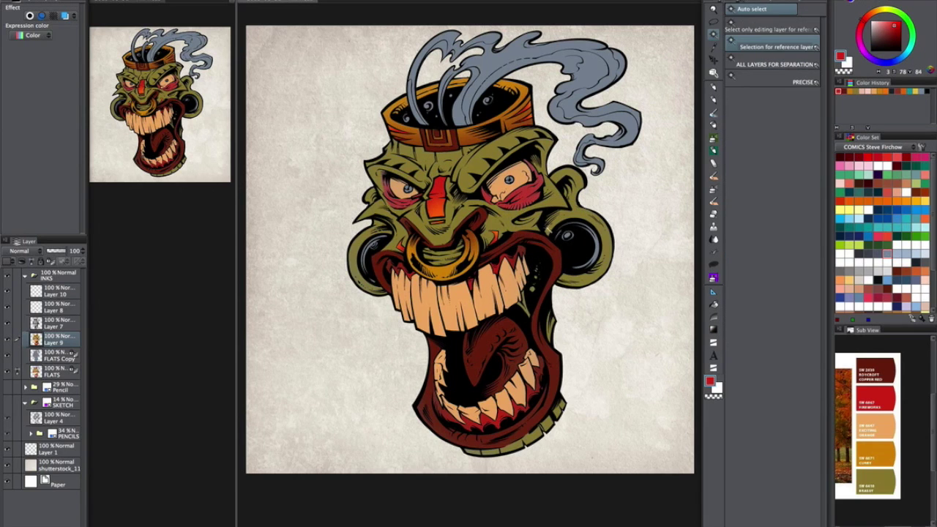
mouse_move(548, 249)
mouse_down()
mouse_move(548, 403)
mouse_move(472, 443)
mouse_up()
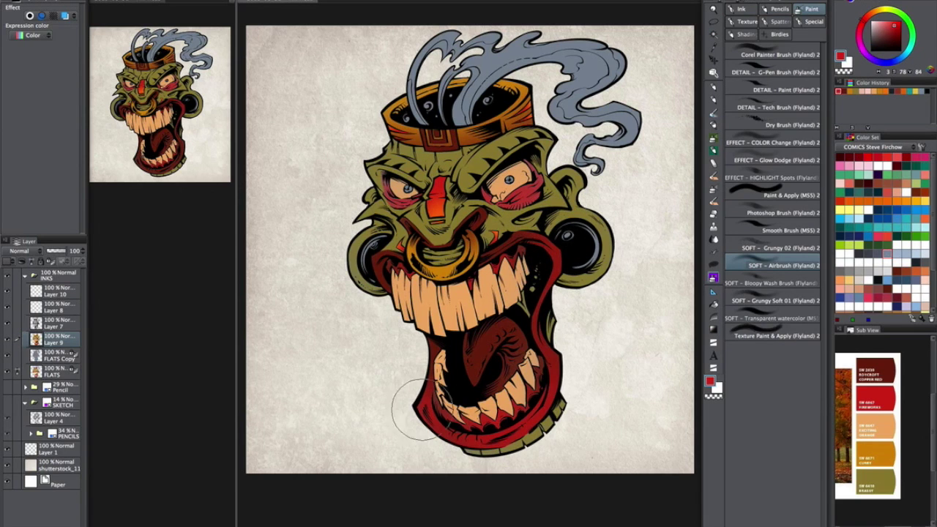
Step: Try the Curry gold and a bright blue swatch on the ear plugs, and undo the blue strokes
drag(513, 233, 533, 247)
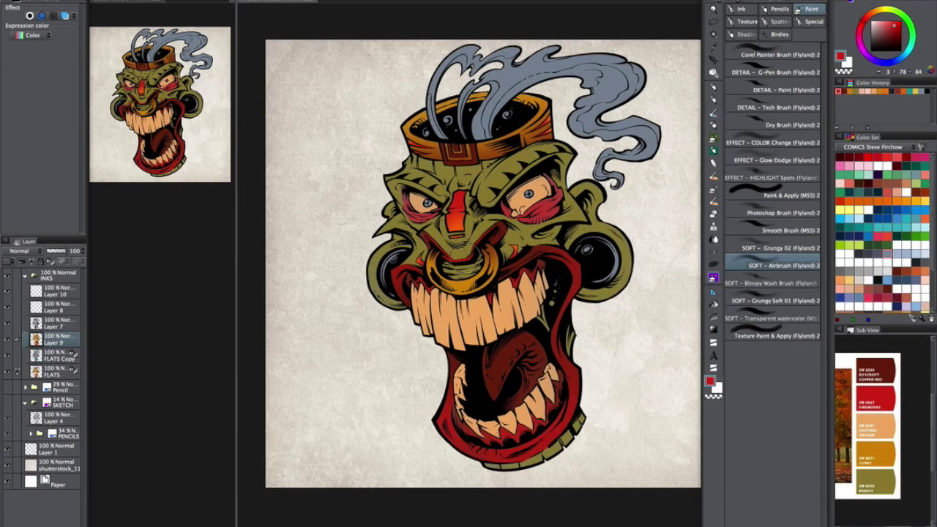
drag(589, 310, 555, 288)
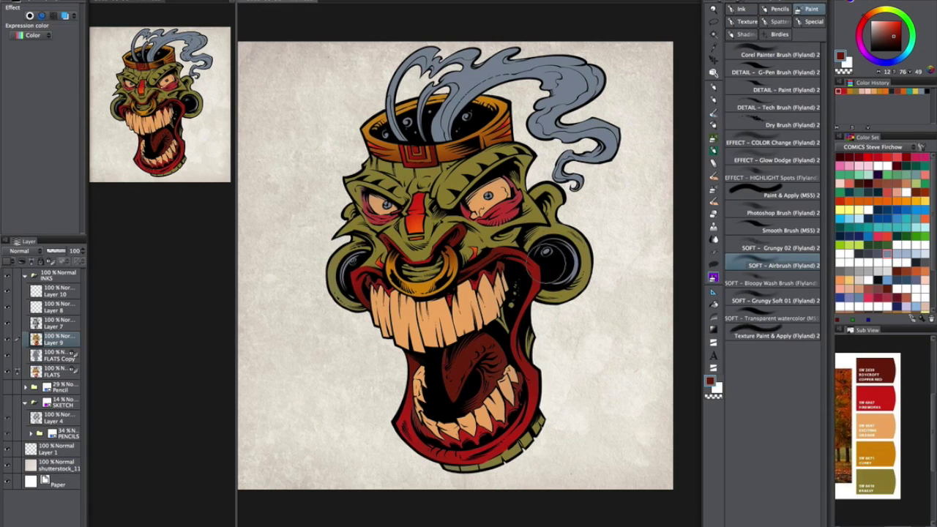
click(884, 464)
drag(570, 272, 562, 243)
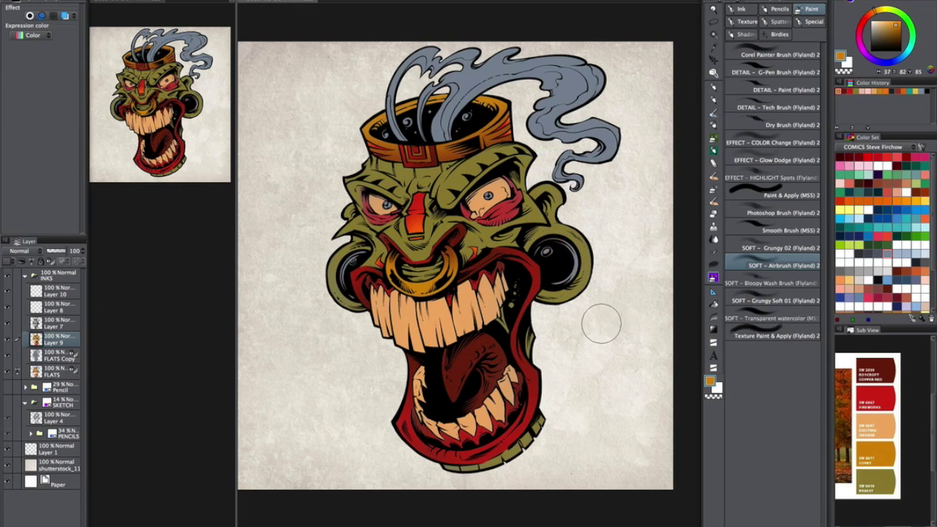
scroll(588, 348, down, 4)
scroll(589, 347, up, 4)
click(906, 210)
drag(530, 258, 559, 232)
drag(360, 256, 347, 282)
key(ctrl+z)
key(ctrl+z)
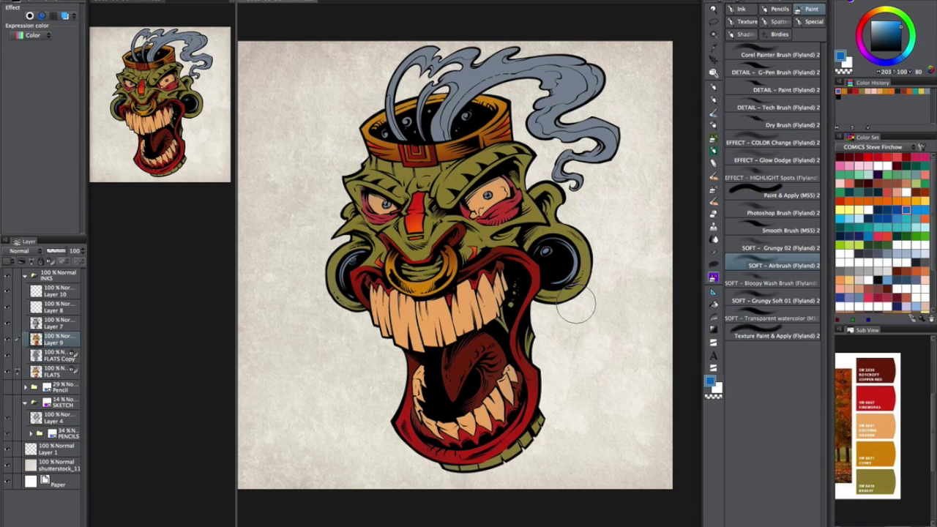
Step: Airbrush the round plugs in both ears with a darker blue swatch
click(888, 218)
mouse_move(548, 247)
mouse_down()
mouse_move(541, 258)
mouse_move(559, 263)
mouse_up()
drag(356, 255, 347, 278)
drag(468, 228, 487, 245)
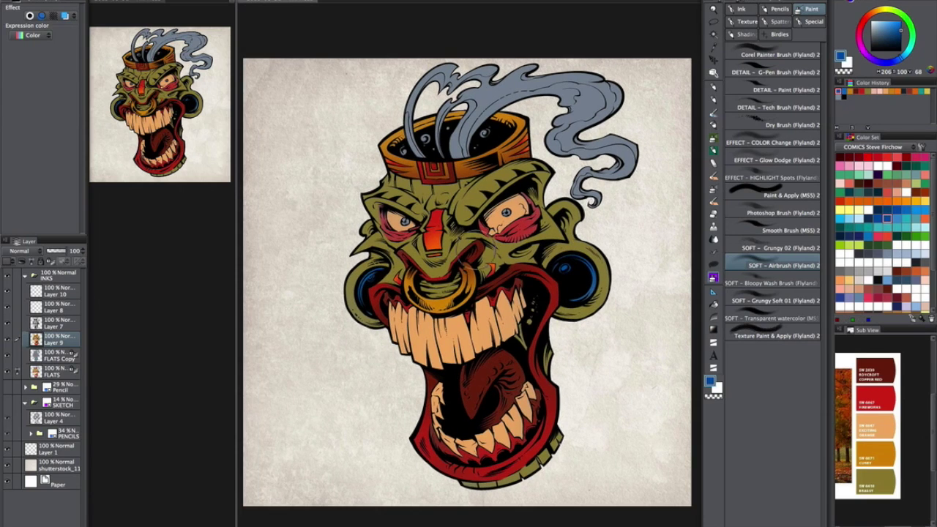
Step: Select the lids and bags around both eyes and shade them with the dark blue, undoing the last stroke
key(w)
scroll(417, 226, up, 3)
key(b)
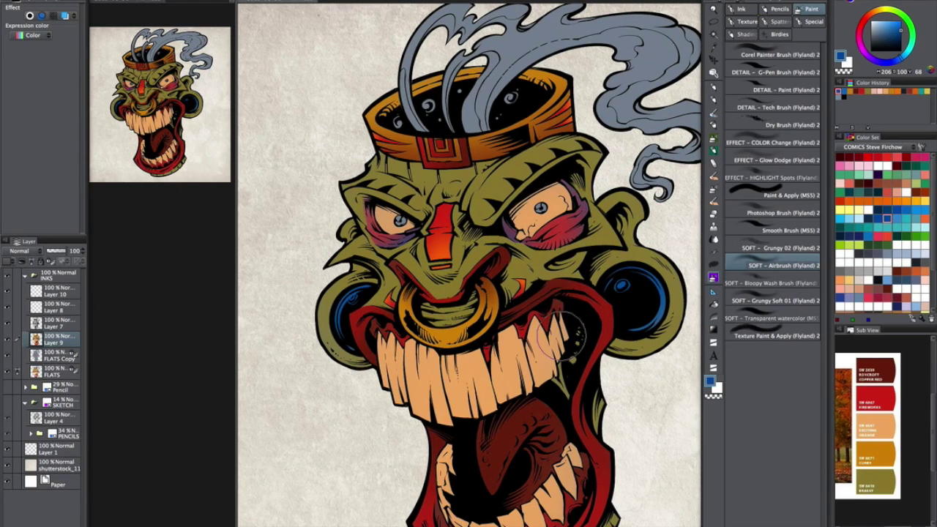
key(ctrl+z)
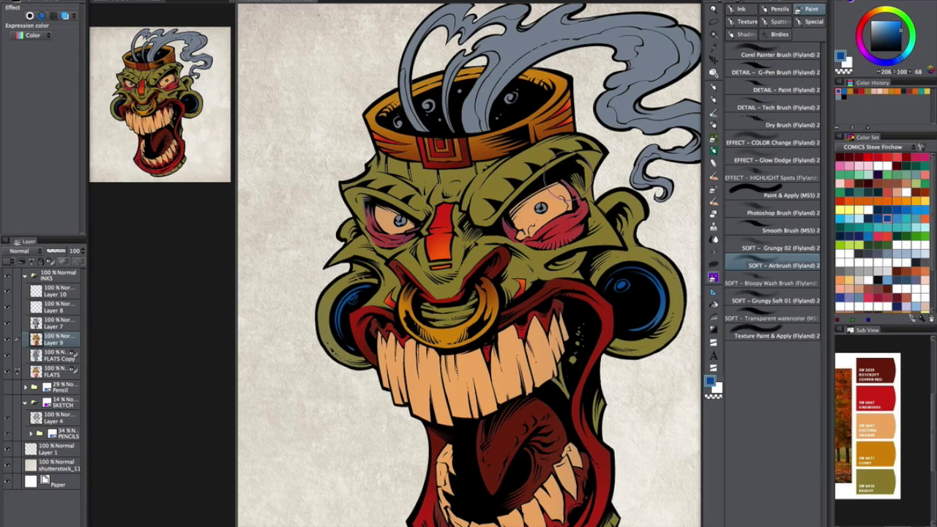
scroll(618, 357, down, 3)
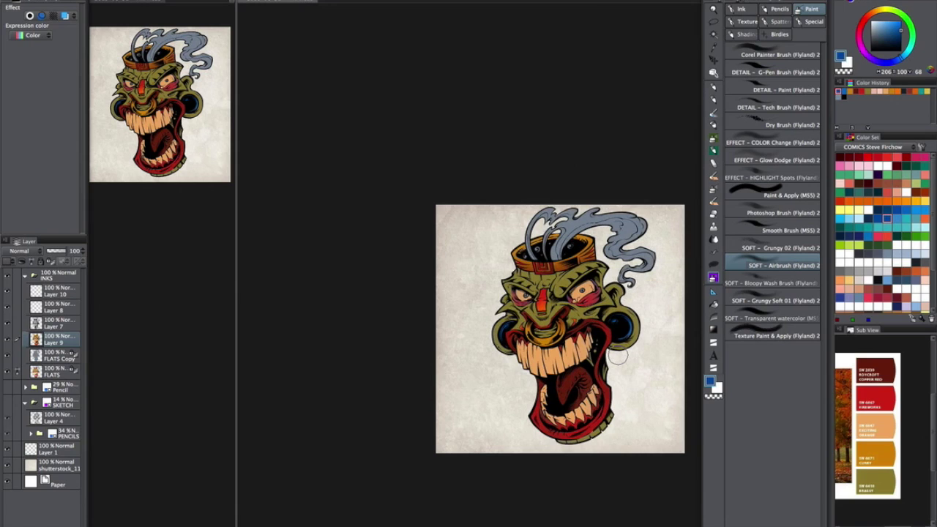
scroll(617, 357, up, 3)
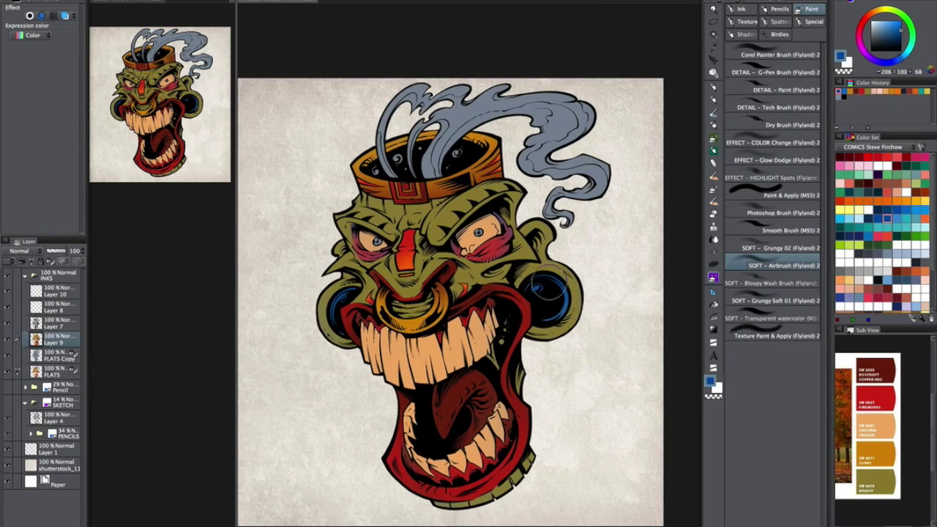
Step: Select the ear plug areas and airbrush the plugs in both ears with the Curry gold
key(w)
click(547, 289)
key(b)
click(871, 475)
mouse_move(559, 308)
mouse_down()
mouse_move(561, 323)
mouse_move(548, 278)
mouse_up()
click(872, 454)
drag(351, 316, 344, 306)
mouse_move(586, 347)
mouse_down()
mouse_move(594, 335)
mouse_move(609, 354)
mouse_up()
Step: Choose a magenta swatch from the colour set and airbrush the irises of both eyes with it
key(w)
scroll(582, 318, up, 3)
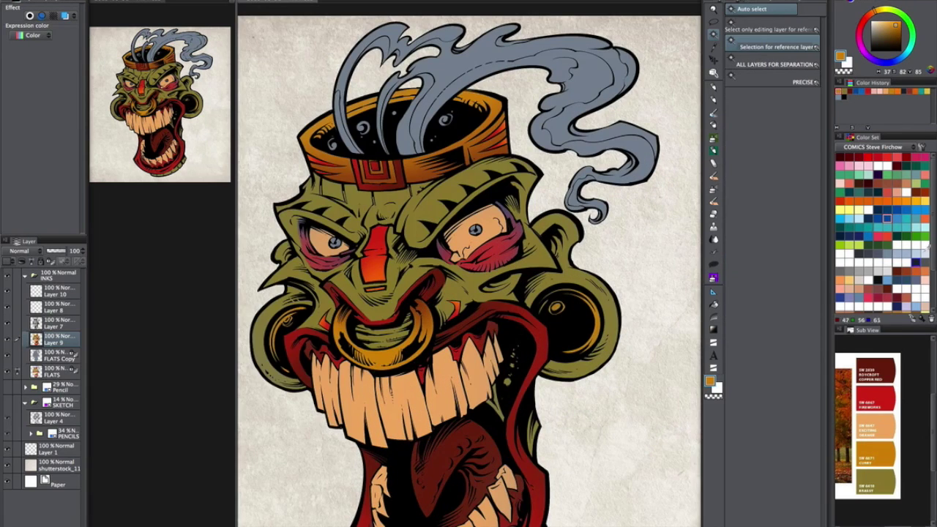
drag(931, 248, 931, 285)
click(916, 273)
drag(615, 263, 668, 278)
key(b)
drag(532, 245, 537, 238)
click(388, 257)
Step: Select within the larger eye, mix a pale cream from the sampled colour and airbrush a highlight there
key(w)
click(541, 241)
key(b)
alt+click(544, 241)
click(879, 9)
click(876, 21)
drag(528, 240, 522, 247)
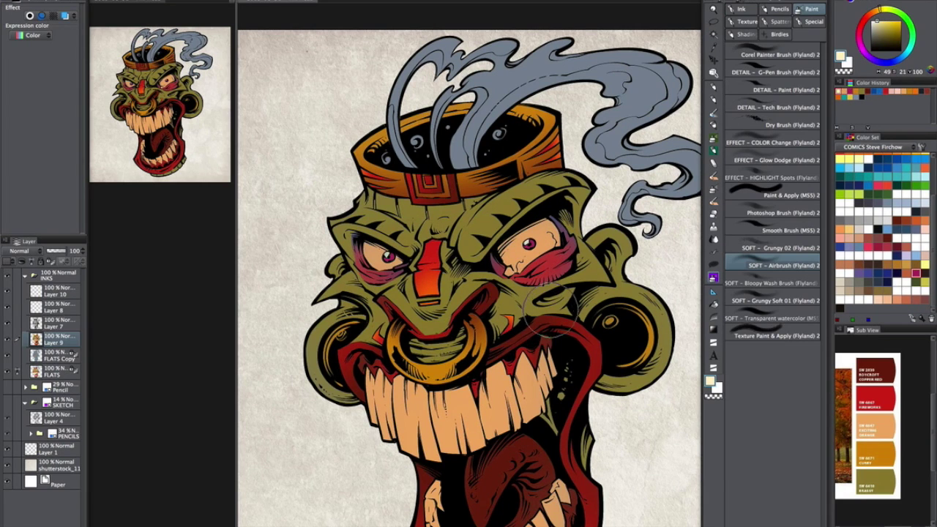
Step: Select the smoke rising from the head and airbrush it light blue with an enlarged soft brush
key(ctrl+minus)
drag(552, 310, 508, 379)
key(w)
click(549, 209)
key(b)
alt+click(478, 419)
key(bracketright)
key(bracketright)
key(bracketright)
mouse_move(567, 313)
mouse_down()
mouse_move(561, 197)
mouse_move(410, 293)
mouse_move(400, 277)
mouse_up()
drag(451, 360, 444, 310)
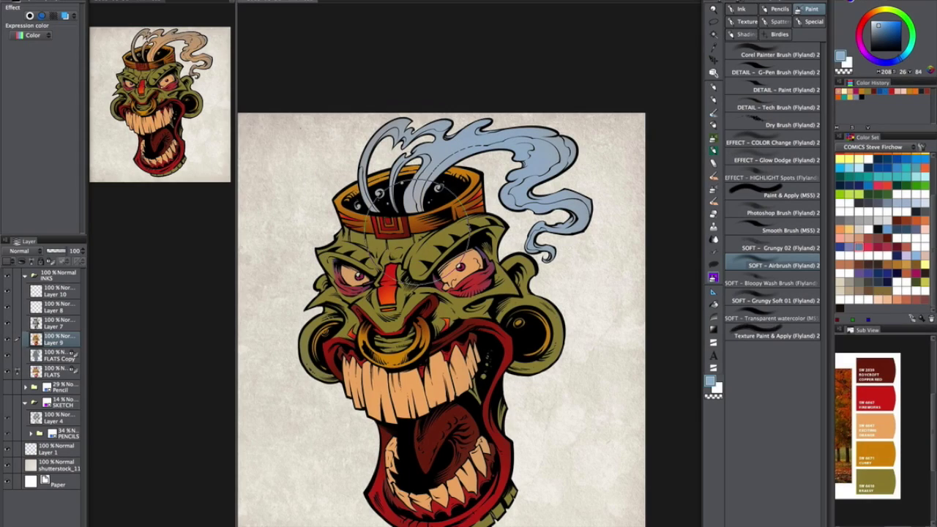
drag(418, 232, 480, 270)
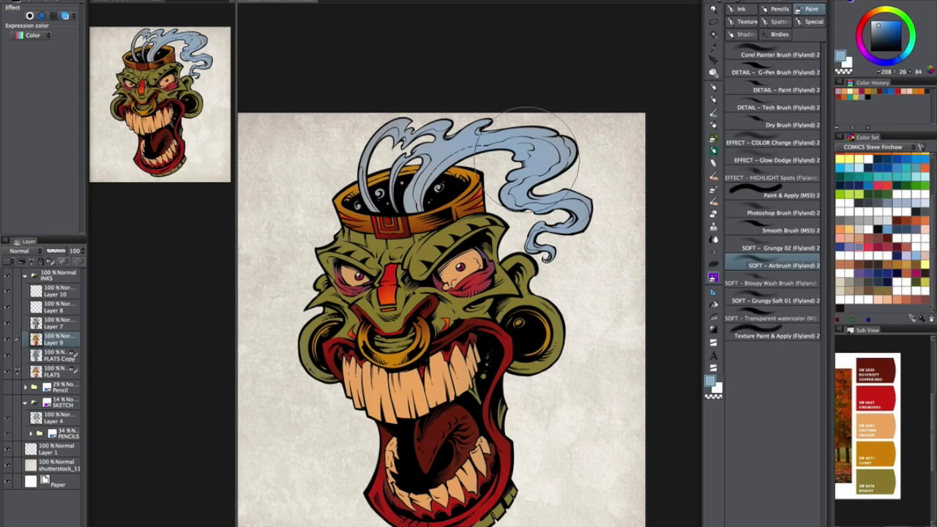
Step: Create a new layer above Layer 9, set it to Multiply and clip it to the layer below
scroll(398, 105, up, 3)
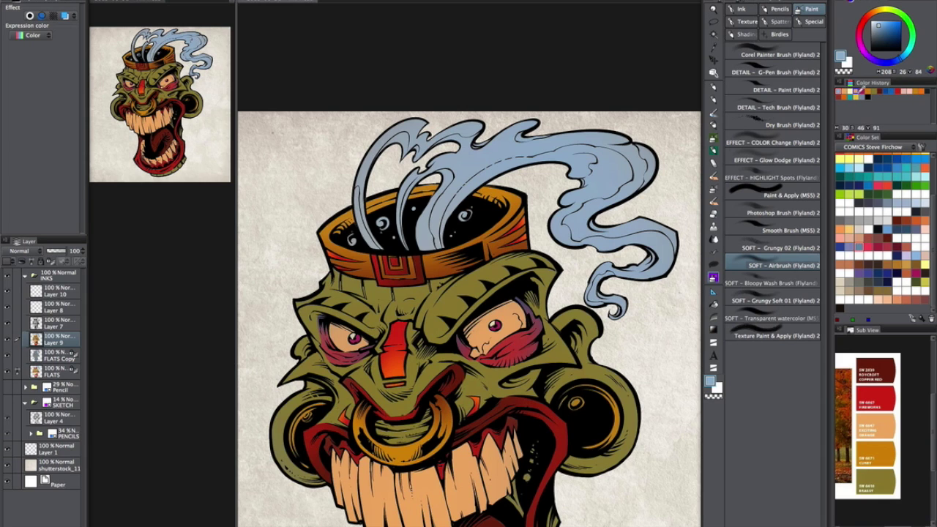
scroll(601, 271, down, 3)
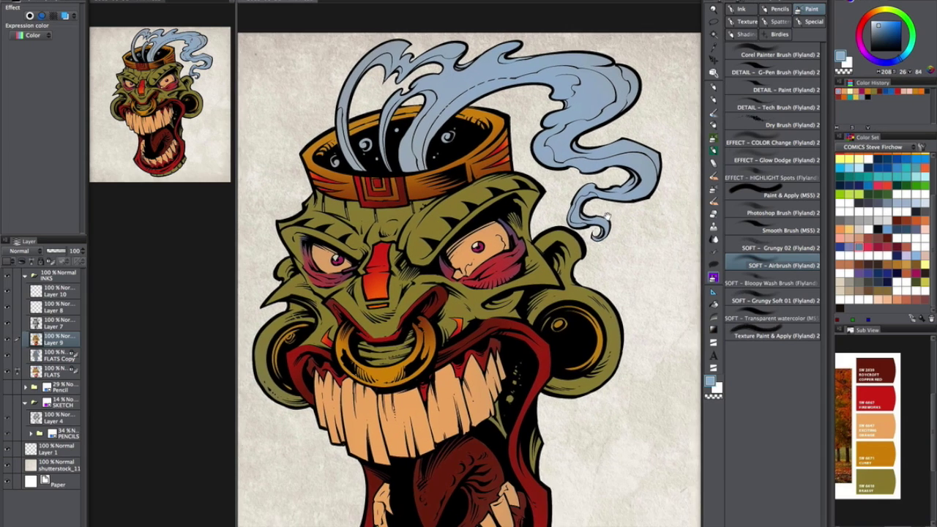
scroll(607, 273, down, 1)
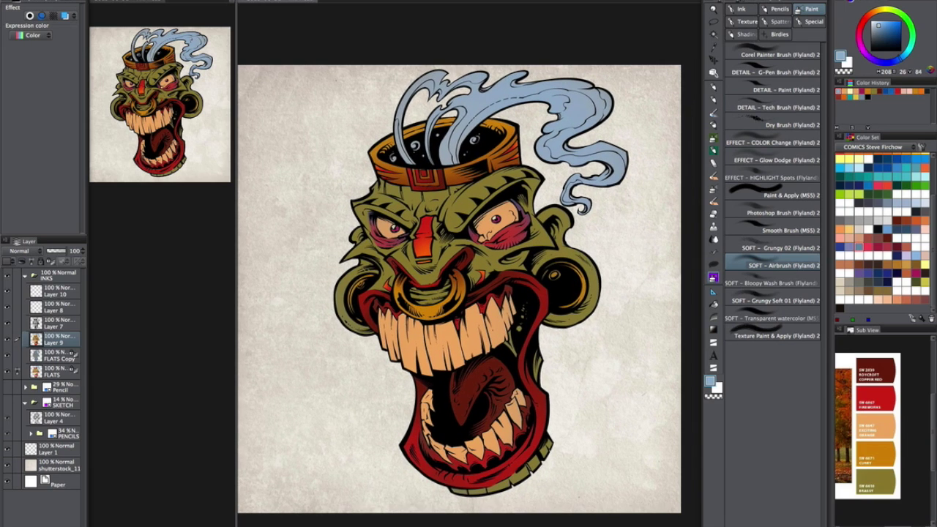
key(w)
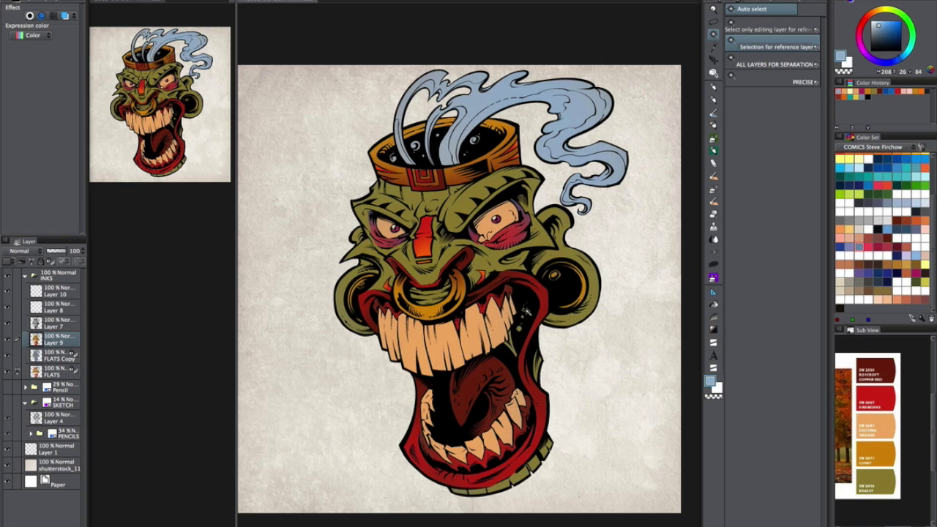
drag(530, 308, 529, 271)
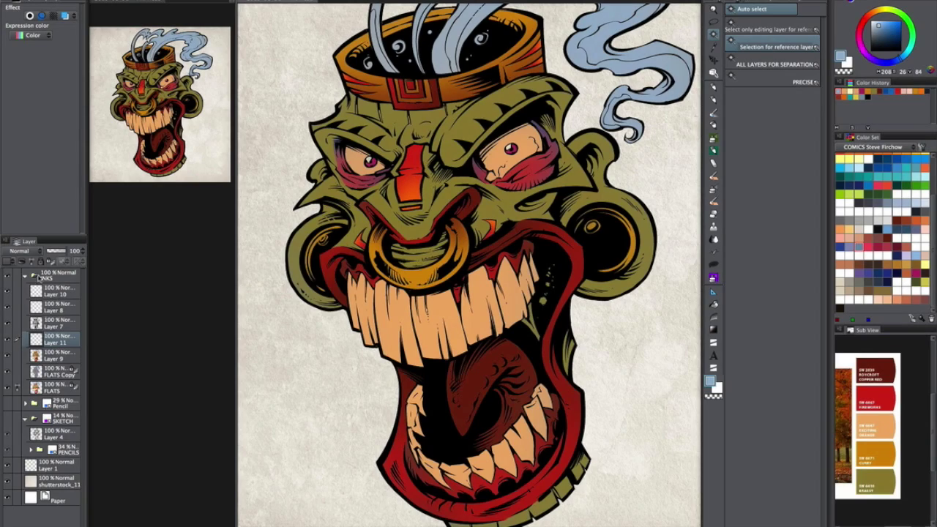
click(26, 251)
click(22, 280)
click(22, 262)
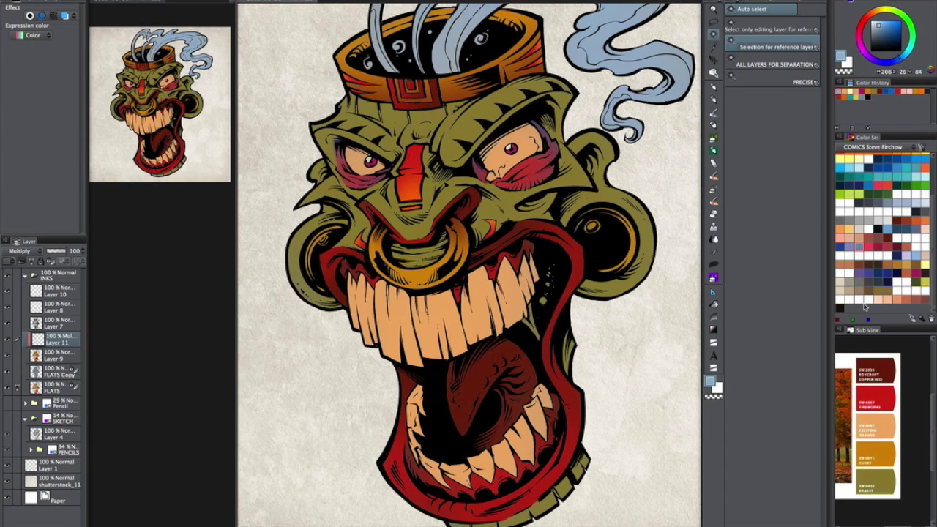
Step: Shade the cheek and nose with a pale periwinkle on the Multiply layer, using the Texture Paint & Apply brush
mouse_move(933, 210)
mouse_down()
mouse_move(931, 171)
mouse_move(930, 194)
mouse_up()
scroll(932, 194, down, 3)
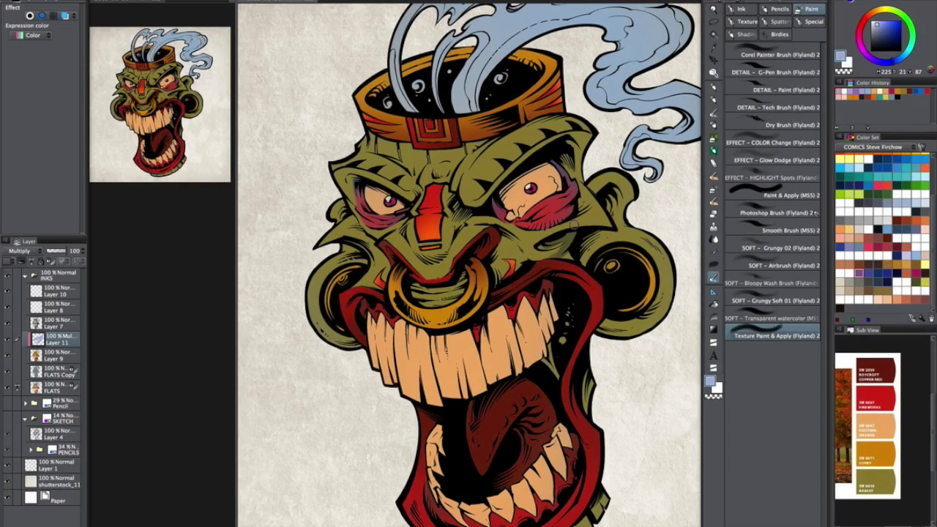
mouse_move(565, 256)
mouse_down()
mouse_move(554, 247)
mouse_move(532, 257)
mouse_move(505, 234)
mouse_move(545, 235)
mouse_up()
mouse_move(506, 211)
mouse_down()
mouse_move(499, 252)
mouse_move(505, 233)
mouse_move(530, 237)
mouse_move(534, 253)
mouse_up()
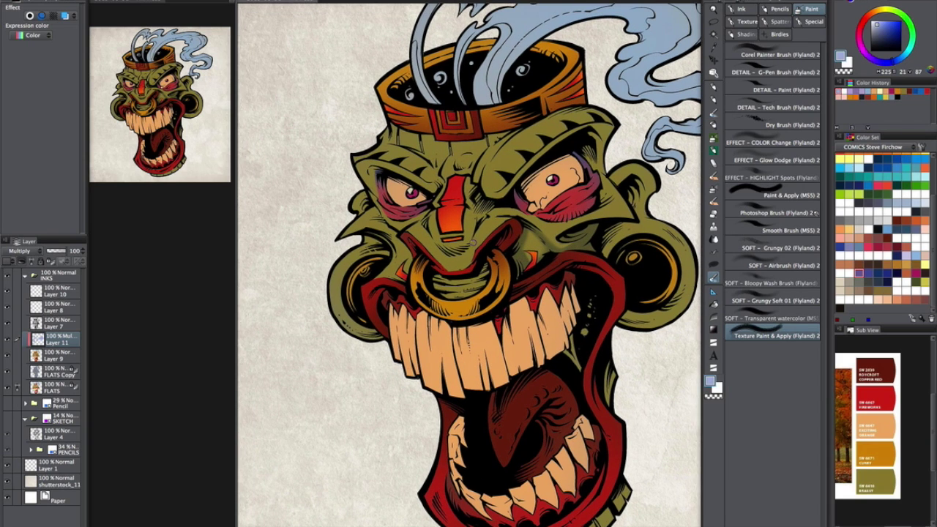
drag(469, 239, 458, 244)
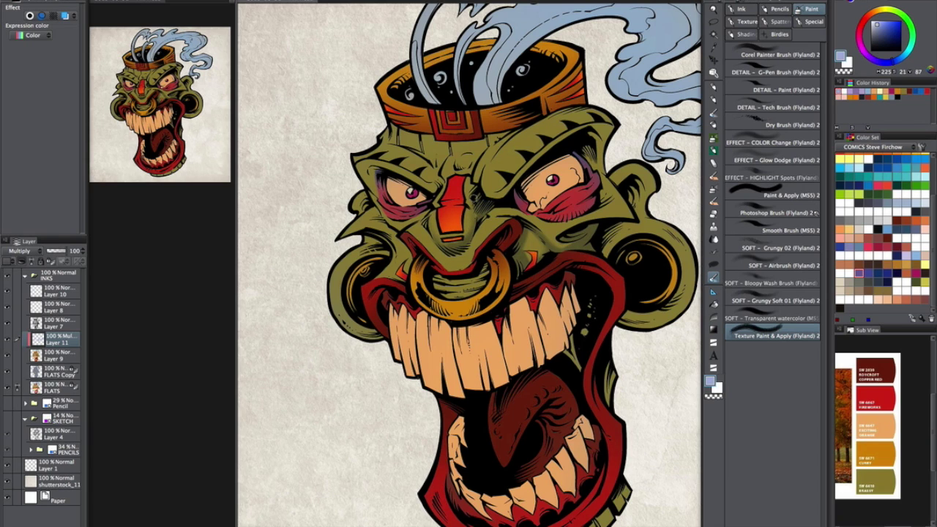
Step: Shade the forehead, brows and bridge of the nose with the same periwinkle on the Multiply layer
mouse_move(448, 161)
mouse_down()
mouse_move(442, 189)
mouse_move(476, 175)
mouse_move(445, 175)
mouse_move(498, 160)
mouse_up()
drag(551, 181, 537, 177)
drag(467, 219, 474, 181)
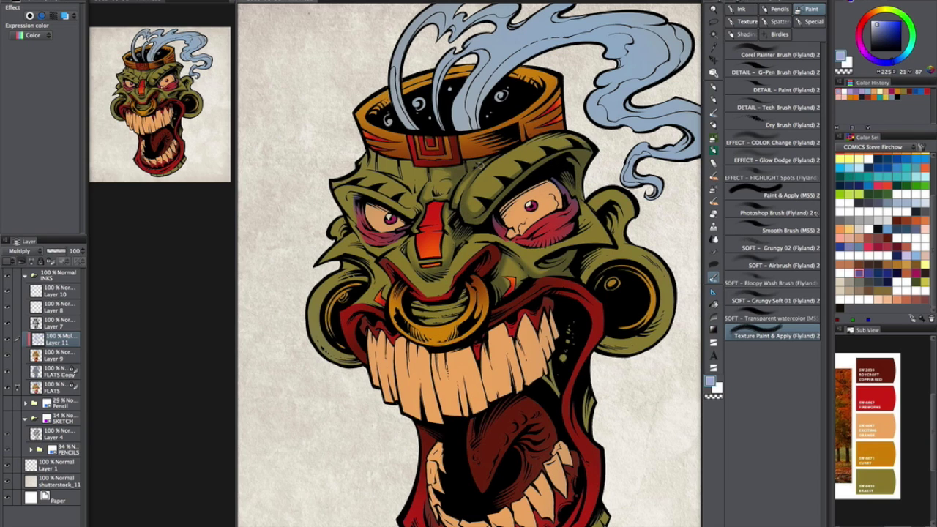
scroll(475, 164, right, 2)
scroll(476, 164, down, 1)
scroll(538, 191, left, 1)
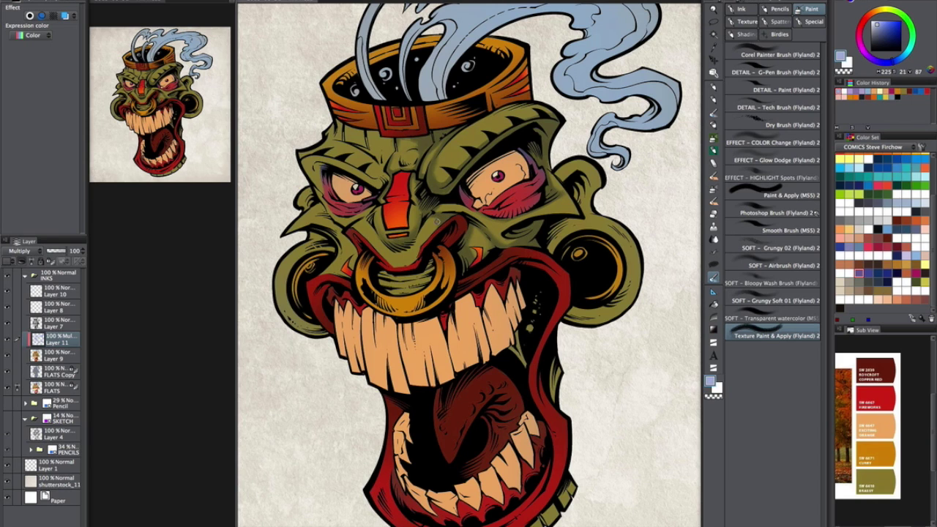
Step: Deepen the periwinkle shading around the nostrils and across the cheeks below the eyes
mouse_move(443, 211)
mouse_down()
mouse_move(478, 222)
mouse_move(539, 214)
mouse_up()
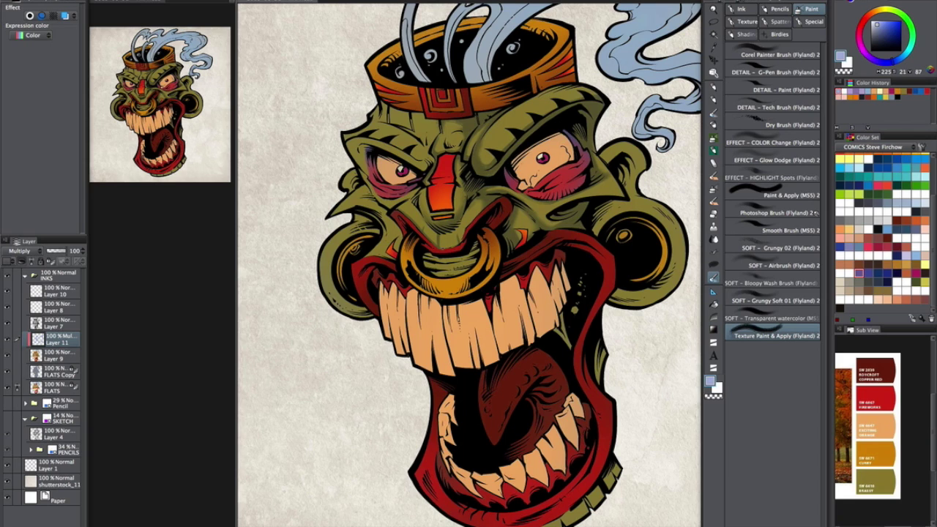
drag(468, 241, 478, 243)
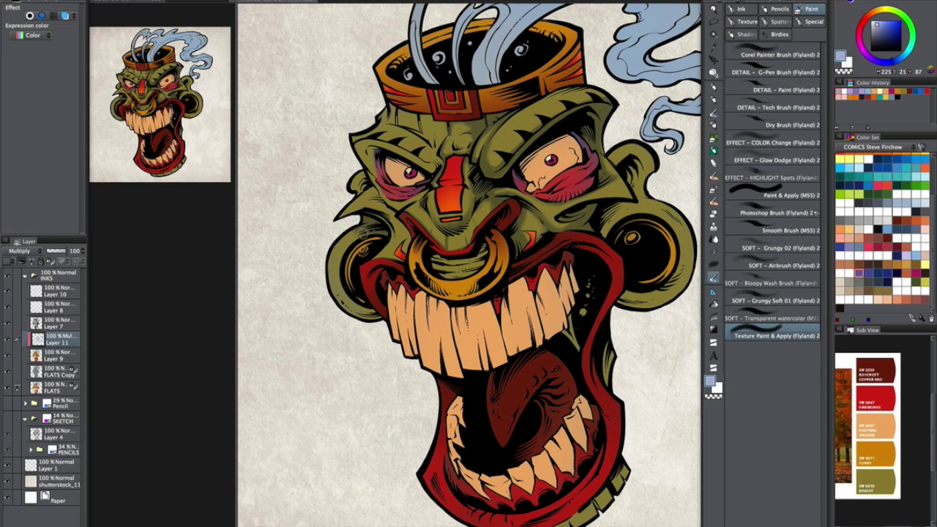
key(ctrl+0)
mouse_move(535, 196)
mouse_down()
mouse_move(547, 211)
mouse_move(518, 243)
mouse_move(521, 230)
mouse_up()
drag(469, 242, 477, 210)
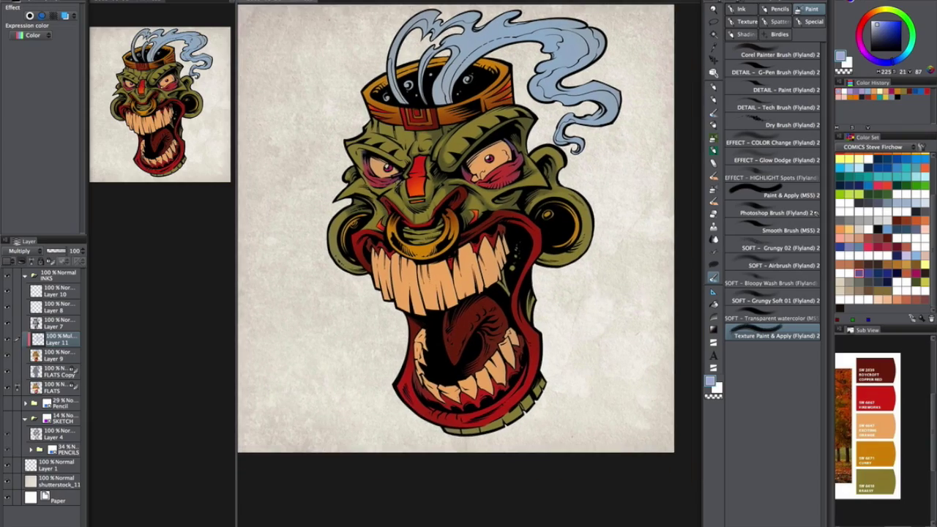
scroll(402, 240, up, 2)
drag(503, 305, 556, 287)
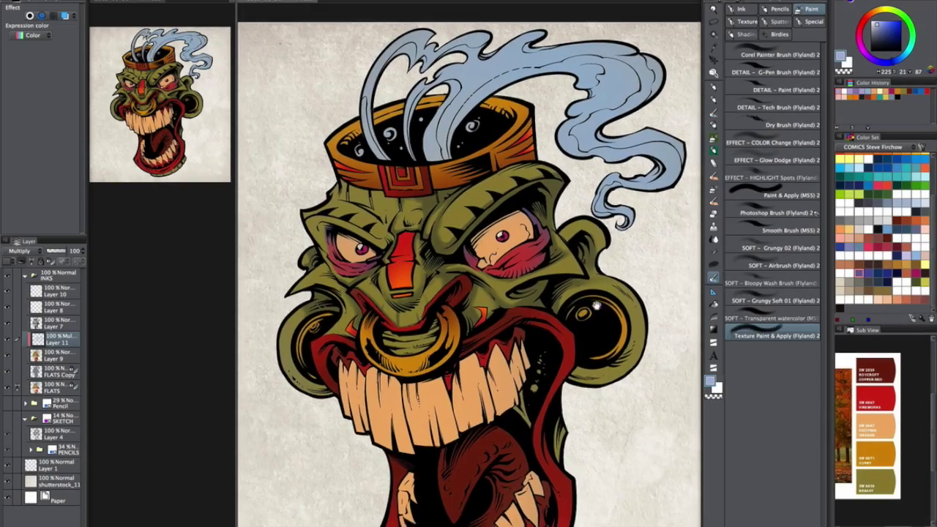
Step: Add a new layer directly above the line art on Layer 7 and clip it to that layer
scroll(617, 396, down, 3)
scroll(617, 396, up, 3)
mouse_move(566, 344)
mouse_down()
mouse_move(563, 310)
mouse_move(547, 339)
mouse_up()
click(48, 323)
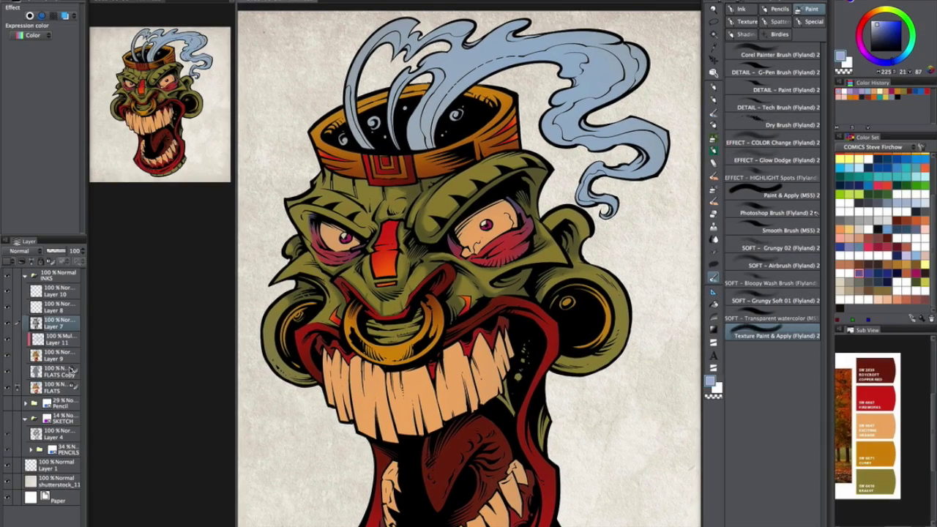
key(m)
drag(640, 214, 637, 269)
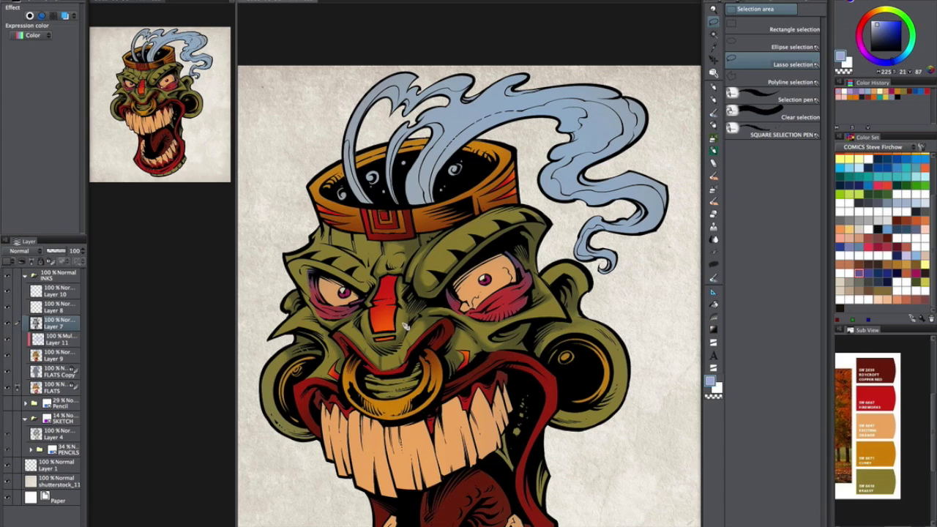
key(ctrl+shift+n)
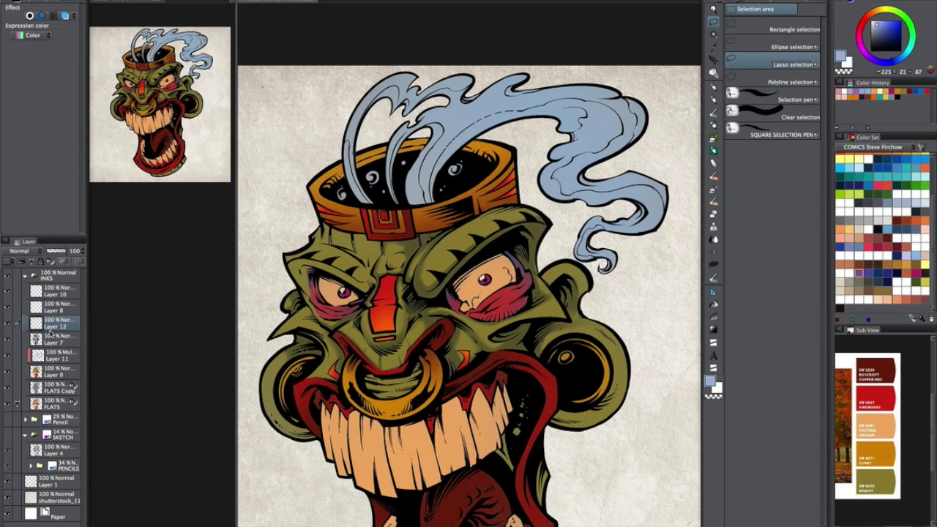
click(24, 263)
Step: Mix a pale icy blue (H 192, S 13, V 100) and recolour the outlines of the smoke's trailing end with Lasso fill
key(b)
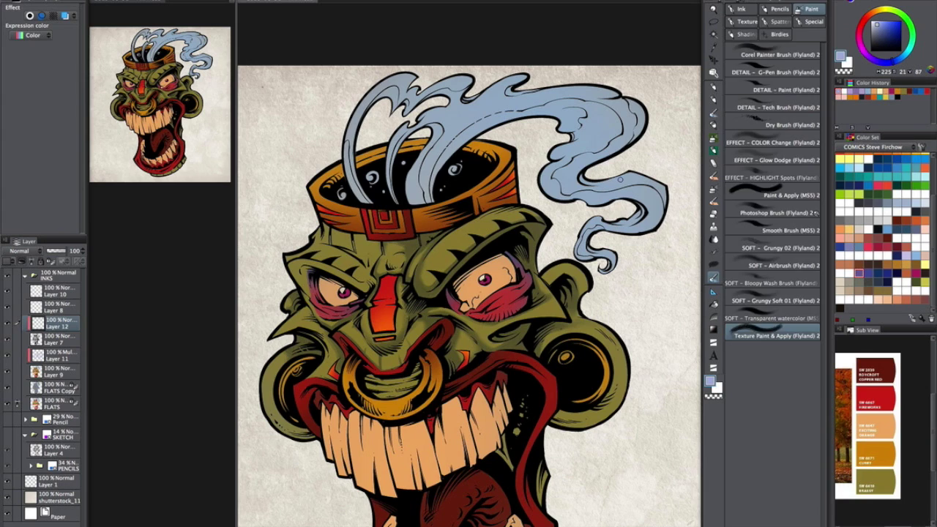
key(u)
alt+click(624, 175)
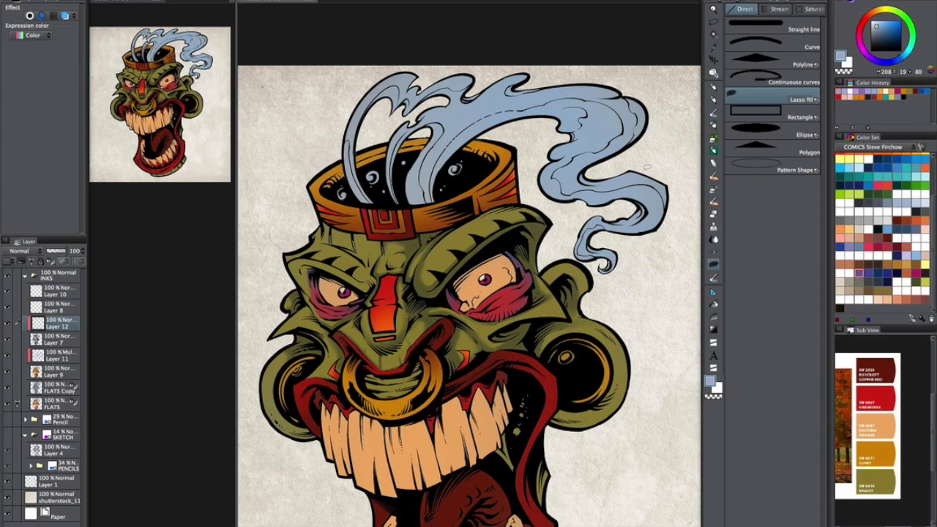
drag(877, 28, 873, 23)
drag(904, 59, 898, 55)
mouse_move(671, 165)
mouse_down()
mouse_move(636, 269)
mouse_move(598, 279)
mouse_move(574, 179)
mouse_up()
mouse_move(680, 173)
mouse_down()
mouse_move(619, 274)
mouse_move(597, 277)
mouse_move(630, 261)
mouse_move(598, 276)
mouse_move(581, 257)
mouse_move(567, 220)
mouse_up()
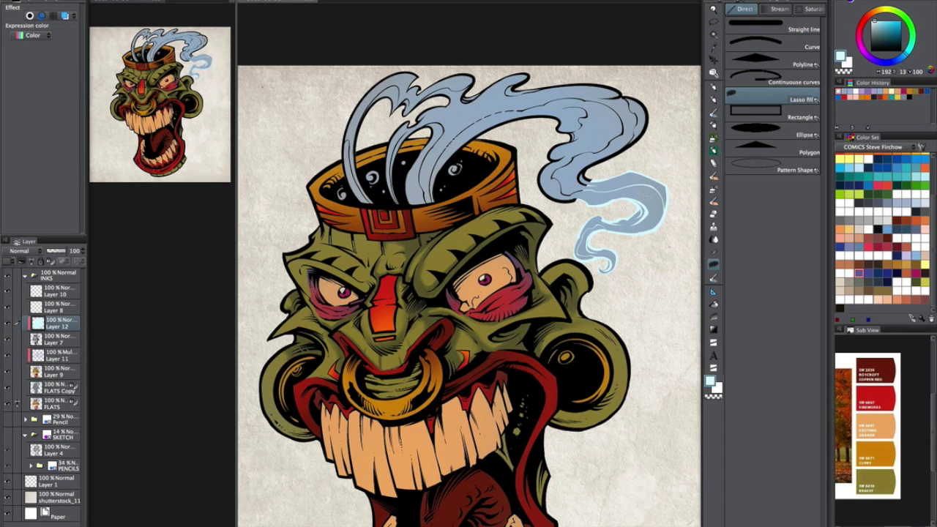
mouse_move(631, 162)
mouse_down()
mouse_move(558, 212)
mouse_move(653, 84)
mouse_up()
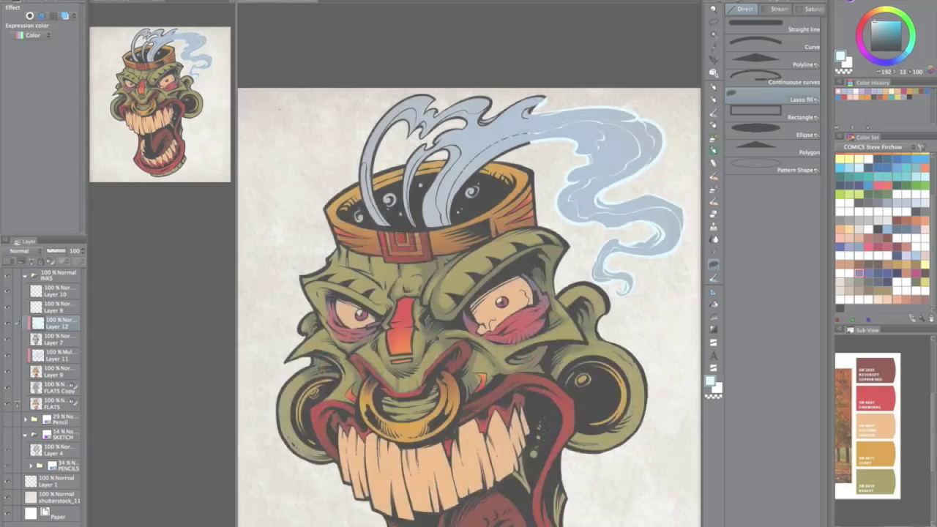
Step: Recolour the outlines of the smoke columns rising from the bowl in the pale icy blue with Lasso fill
scroll(469, 220, up, 5)
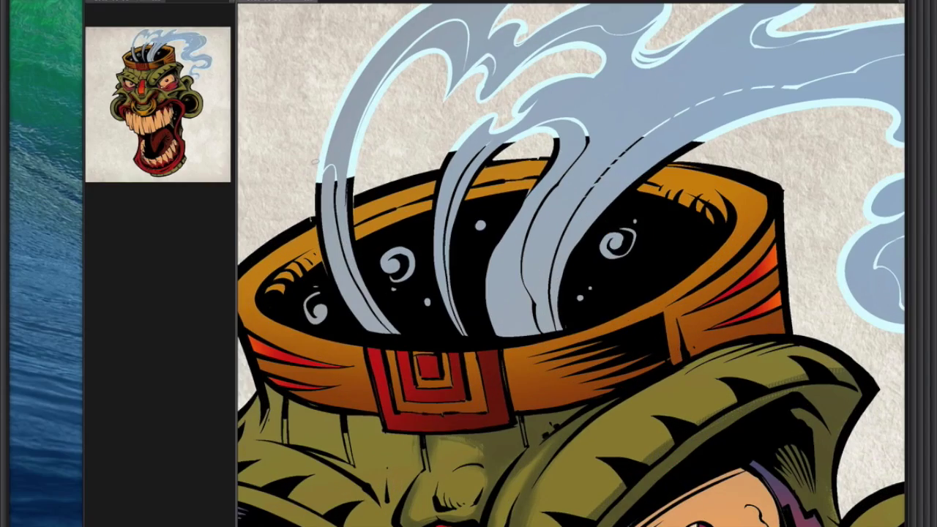
mouse_move(313, 159)
mouse_down()
mouse_move(322, 237)
mouse_move(354, 321)
mouse_move(402, 332)
mouse_move(363, 249)
mouse_move(347, 173)
mouse_up()
key(alt+BackSpace)
drag(479, 102, 461, 109)
mouse_move(461, 109)
mouse_down()
mouse_move(438, 148)
mouse_move(412, 236)
mouse_move(455, 343)
mouse_move(439, 202)
mouse_move(464, 179)
mouse_up()
scroll(465, 179, right, 2)
drag(475, 104, 499, 149)
mouse_move(469, 195)
mouse_down()
mouse_move(442, 336)
mouse_move(544, 225)
mouse_move(648, 138)
mouse_up()
key(alt+BackSpace)
drag(591, 212, 615, 193)
key(super+minus)
key(super+minus)
key(super+minus)
drag(608, 268, 548, 252)
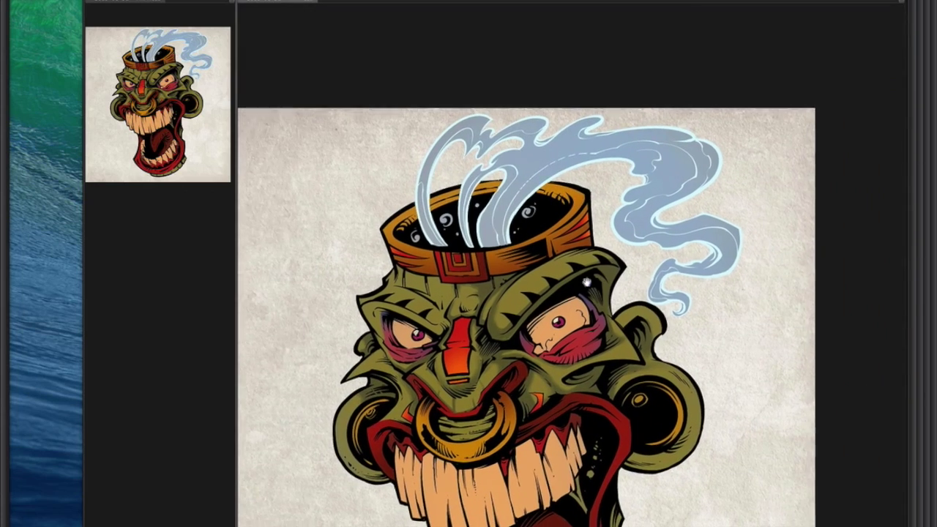
Step: Lower the brightness of the colours on Layer 9 to -19 with Hue/Saturation/Luminosity
key(Tab)
key(super+u)
click(708, 351)
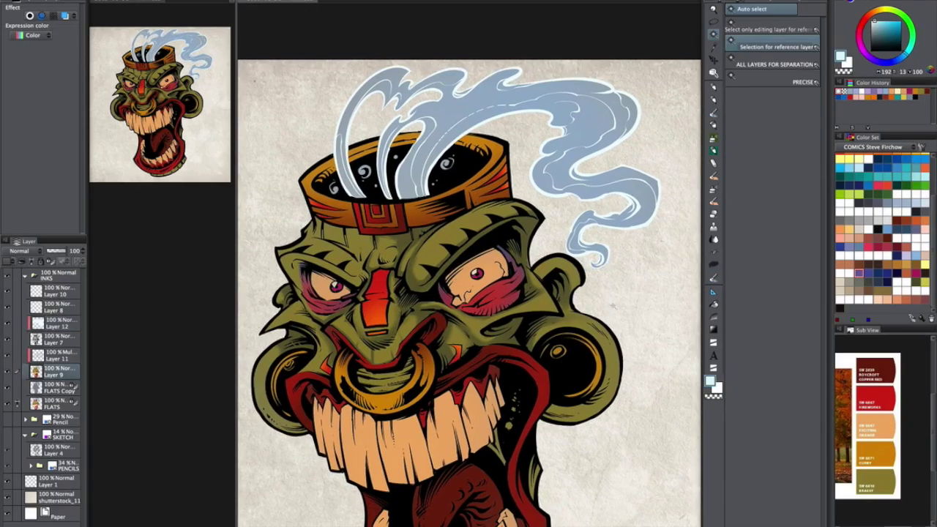
key(ctrl+u)
drag(675, 350, 660, 355)
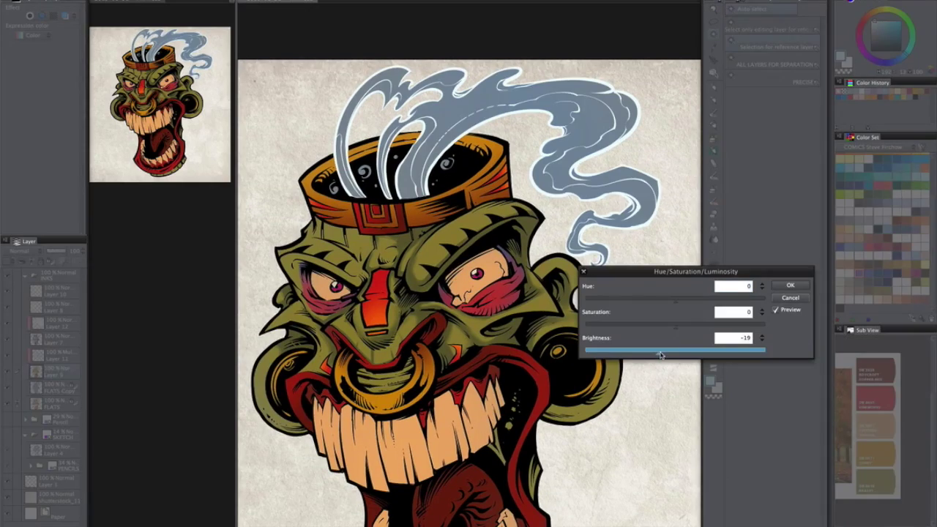
key(Return)
Step: Lock the transparent pixels of the line art on Layer 7 and fill it with a dark violet (H 266, S 21, V 23)
drag(521, 379, 561, 332)
scroll(561, 331, down, 2)
scroll(556, 332, up, 2)
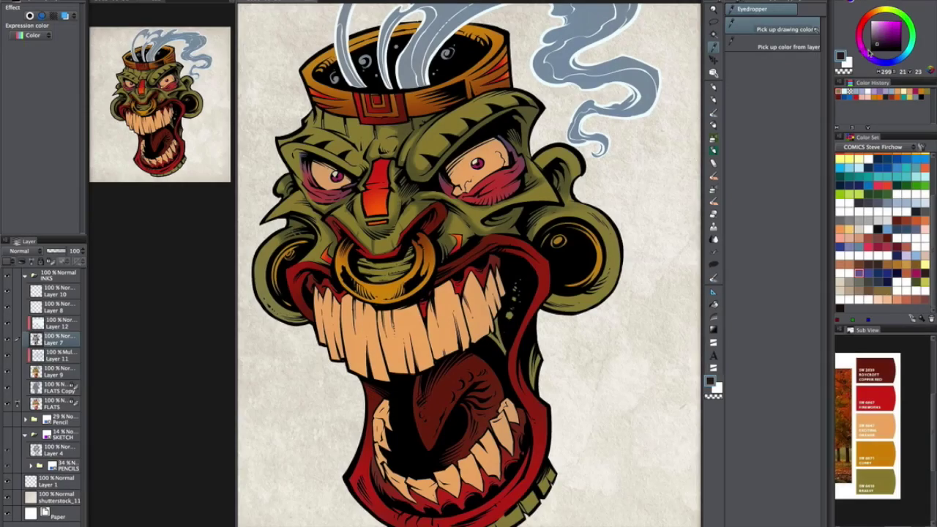
drag(868, 53, 873, 58)
drag(563, 287, 575, 314)
key(slash)
key(alt+Delete)
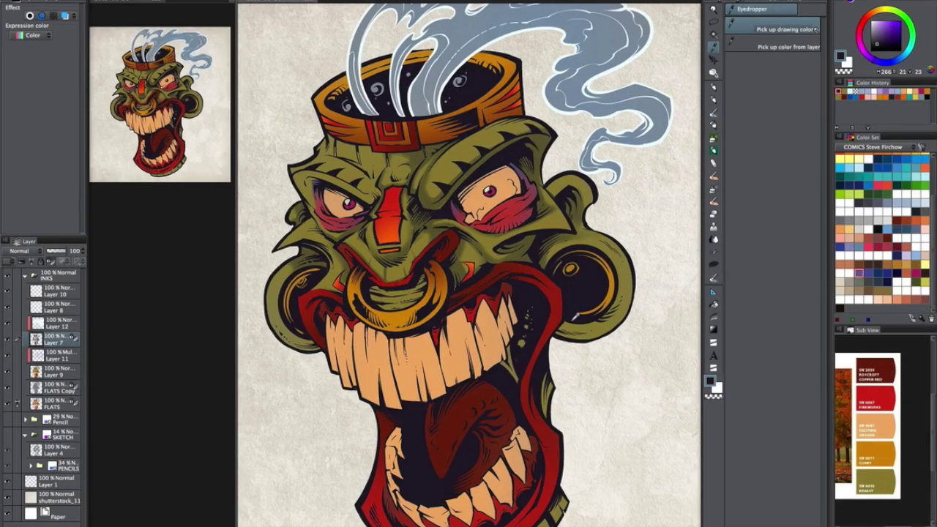
Step: Mix a near-black blue (H 234, S 16, V 13) and refill the line art on Layer 7 with it
click(876, 47)
drag(875, 60, 886, 63)
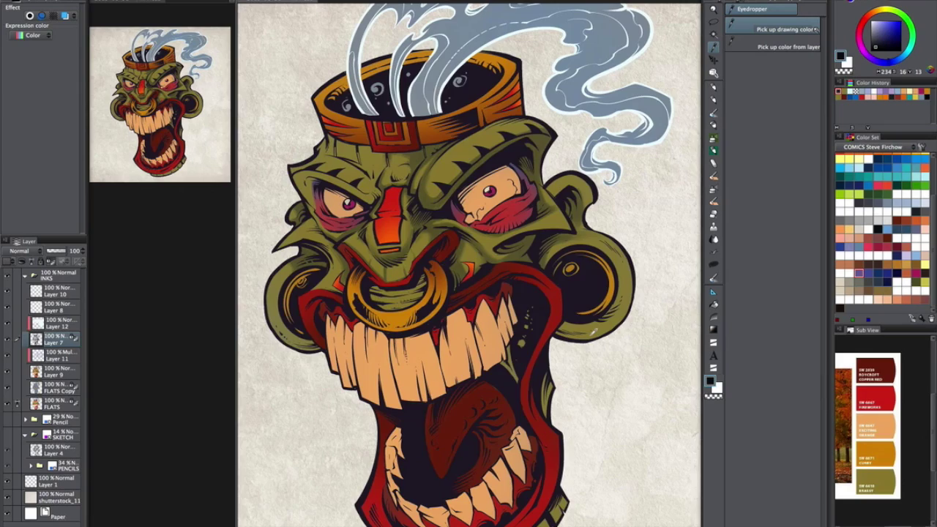
key(alt+Delete)
scroll(595, 342, down, 4)
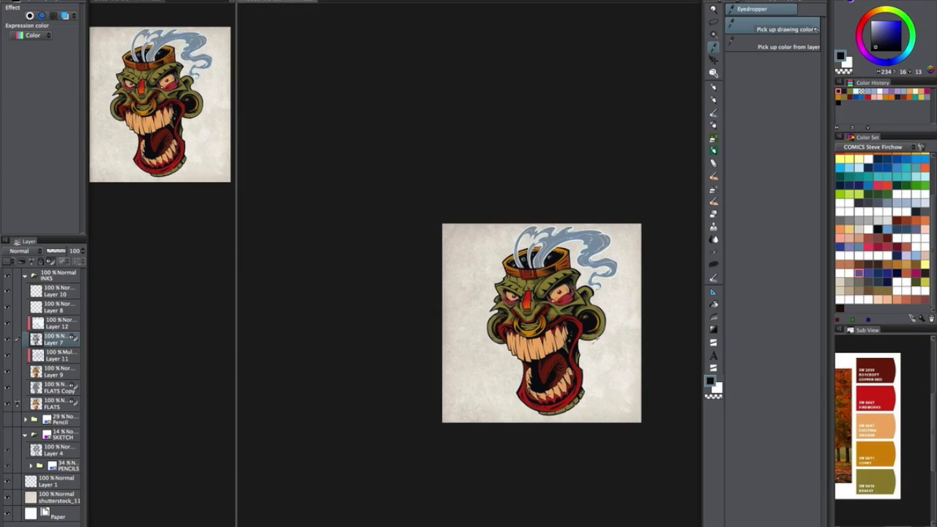
Step: Add a new layer clipped to Layer 7 and mix a dark brown (H 24, S 87, V 34) for Lasso fill
scroll(594, 338, up, 6)
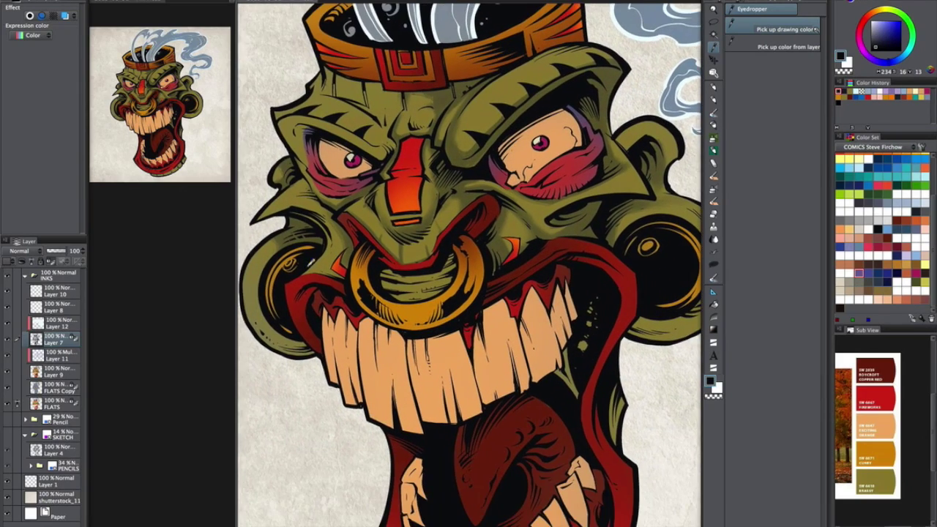
key(m)
key(ctrl+shift+n)
scroll(393, 287, up, 2)
key(u)
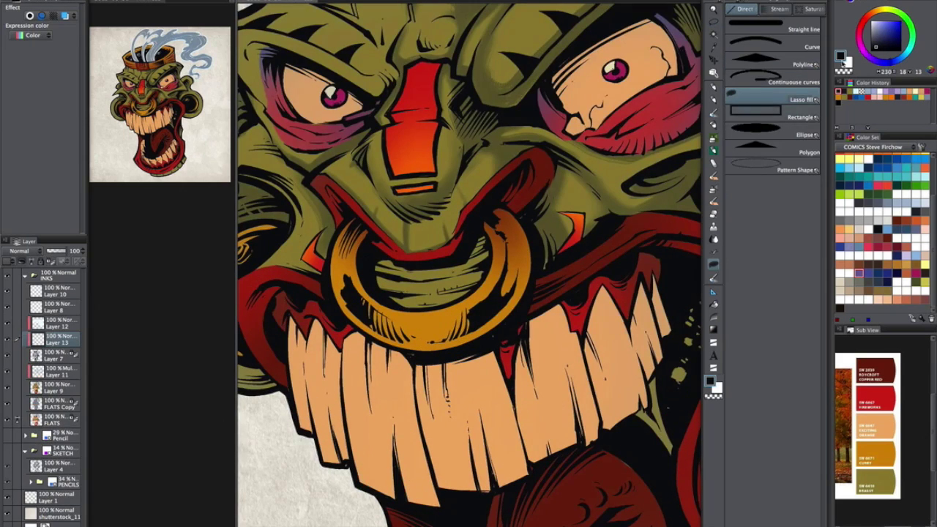
click(870, 14)
click(892, 44)
Step: Recolour the ink outlines and shadow lines of the gold nose ring in the dark brown with Lasso fill
key(Tab)
mouse_move(361, 248)
mouse_down()
mouse_move(374, 275)
mouse_move(373, 230)
mouse_move(352, 213)
mouse_move(329, 251)
mouse_move(341, 313)
mouse_move(366, 331)
mouse_up()
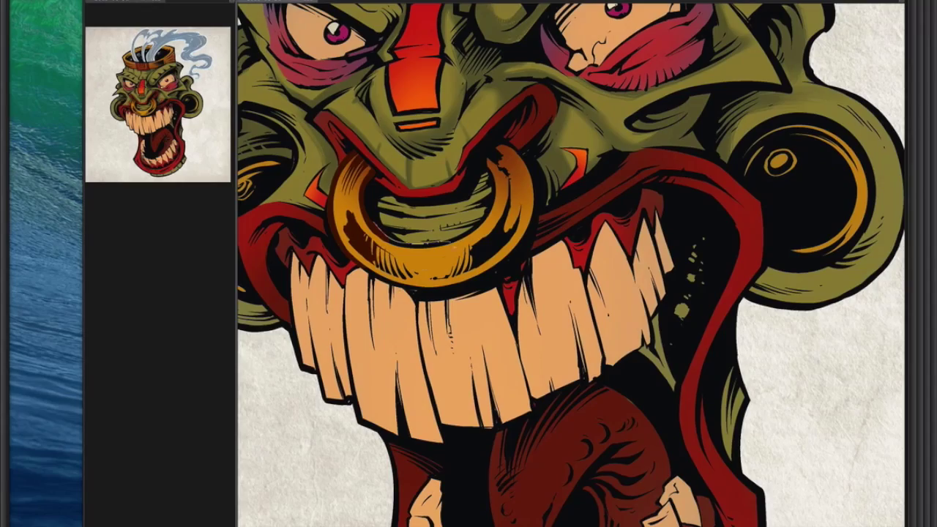
mouse_move(438, 286)
mouse_down()
mouse_move(393, 284)
mouse_move(371, 271)
mouse_up()
drag(474, 196, 537, 254)
mouse_move(479, 301)
mouse_down()
mouse_move(553, 266)
mouse_move(544, 213)
mouse_move(604, 233)
mouse_move(592, 307)
mouse_move(480, 344)
mouse_up()
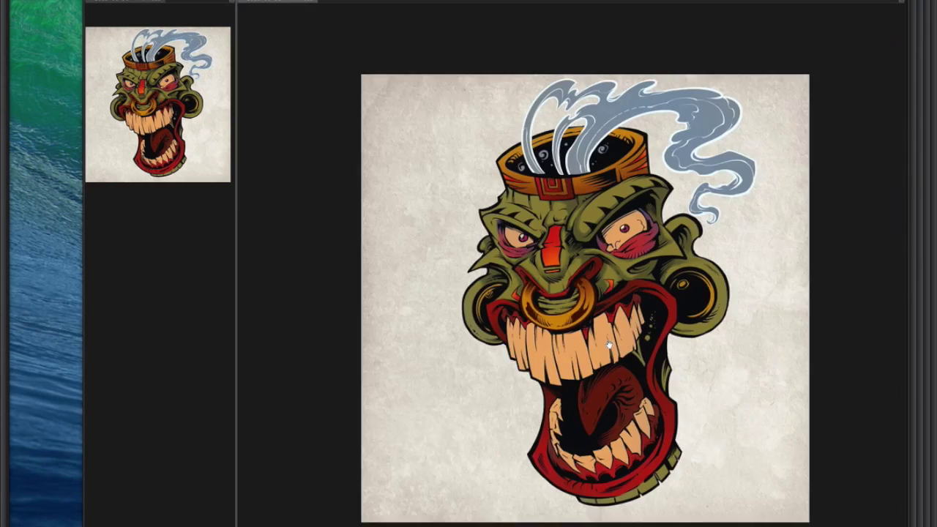
Step: Recolour the ink lines of the bowl's rim and band in the same dark brown
scroll(557, 220, up, 5)
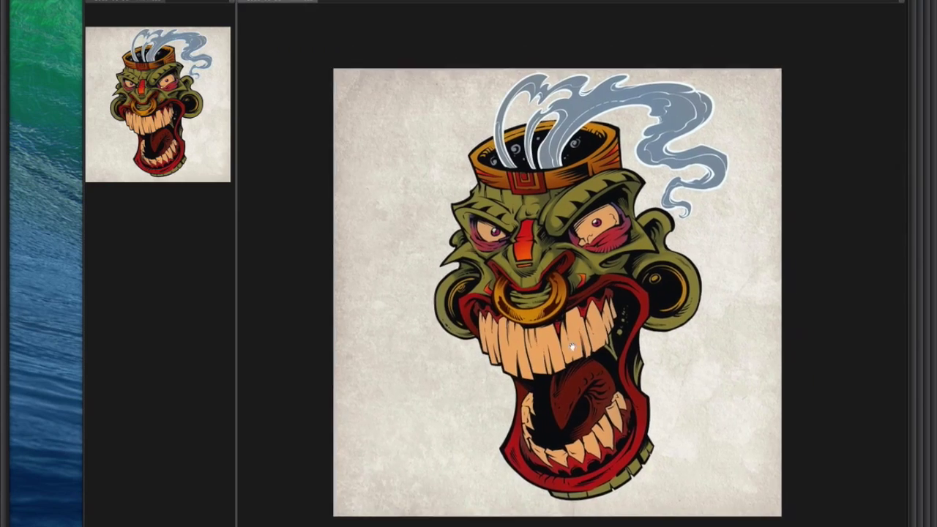
mouse_move(635, 115)
mouse_down()
mouse_move(644, 205)
mouse_move(501, 249)
mouse_move(492, 208)
mouse_move(559, 188)
mouse_move(631, 123)
mouse_up()
key(alt+BackSpace)
drag(581, 238, 615, 227)
mouse_move(530, 206)
mouse_down()
mouse_move(421, 175)
mouse_move(481, 139)
mouse_move(572, 128)
mouse_move(630, 140)
mouse_move(643, 108)
mouse_move(393, 205)
mouse_move(404, 222)
mouse_move(485, 247)
mouse_move(532, 247)
mouse_up()
key(alt+BackSpace)
scroll(650, 337, down, 5)
drag(718, 356, 662, 311)
scroll(659, 335, down, 4)
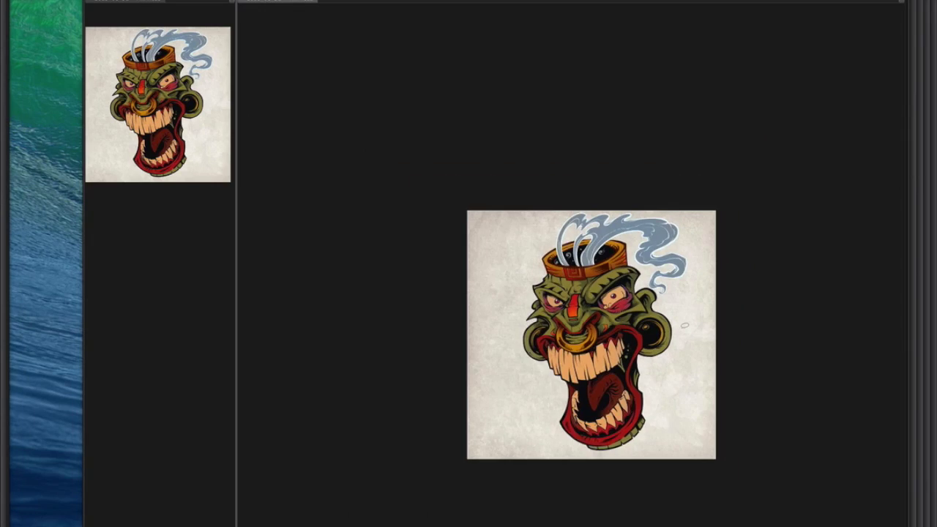
Step: Add another clipped layer directly above Layer 7 and mix a deep red (H 6, S 92, V 47)
scroll(654, 386, up, 5)
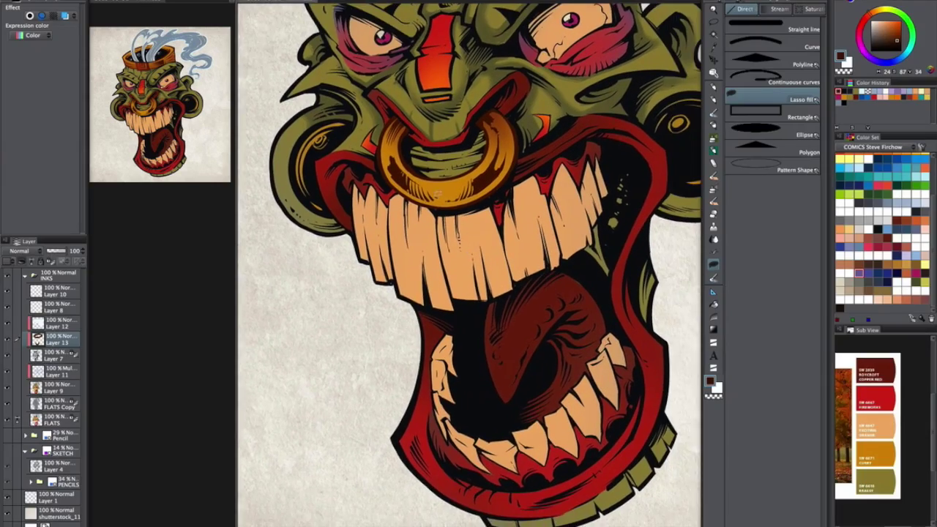
scroll(454, 208, up, 2)
click(59, 356)
key(ctrl+shift+n)
key(Tab)
key(Tab)
click(868, 17)
click(894, 33)
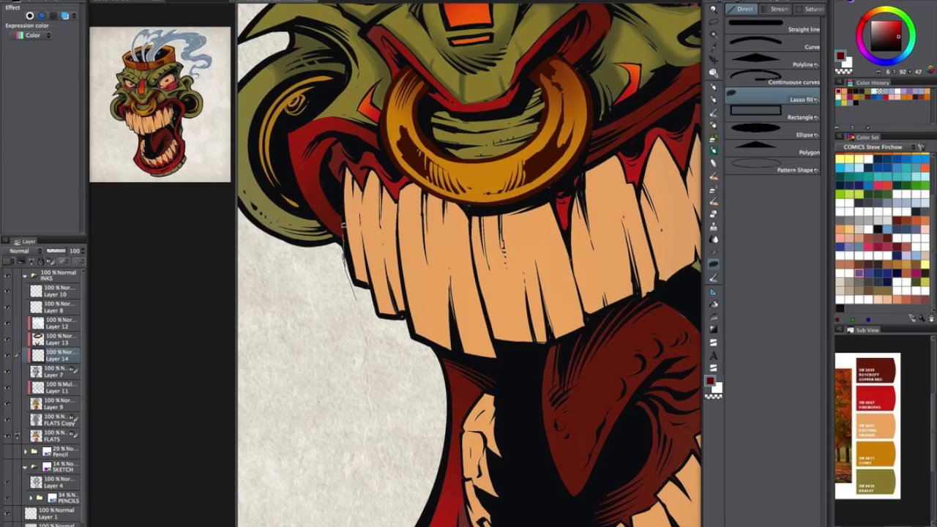
Step: Recolour the outlines and crack lines of the upper teeth in the deep red with Lasso fill
mouse_move(354, 292)
mouse_down()
mouse_move(343, 167)
mouse_move(394, 303)
mouse_move(388, 319)
mouse_up()
mouse_move(381, 339)
mouse_down()
mouse_move(362, 264)
mouse_move(429, 348)
mouse_up()
drag(510, 304, 459, 278)
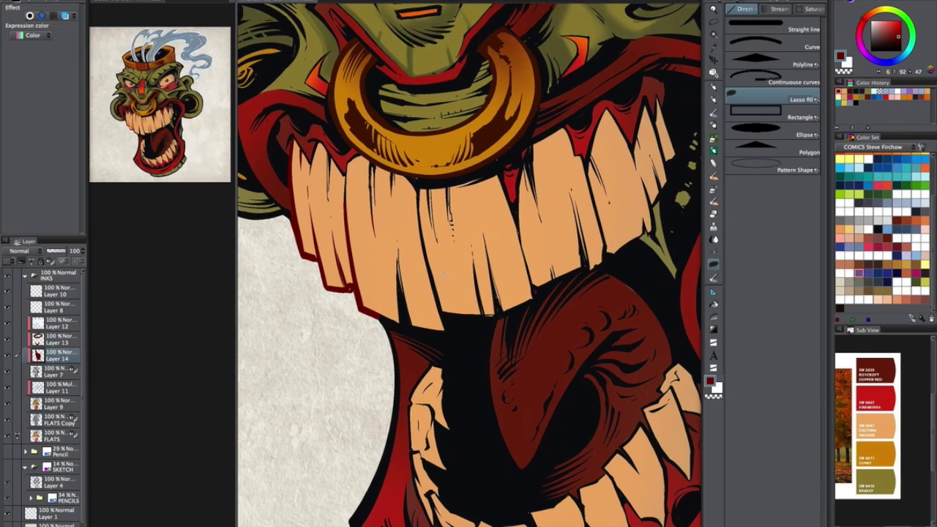
mouse_move(375, 316)
mouse_down()
mouse_move(419, 329)
mouse_move(532, 301)
mouse_move(636, 223)
mouse_move(586, 167)
mouse_move(492, 208)
mouse_move(402, 199)
mouse_up()
drag(409, 181, 412, 255)
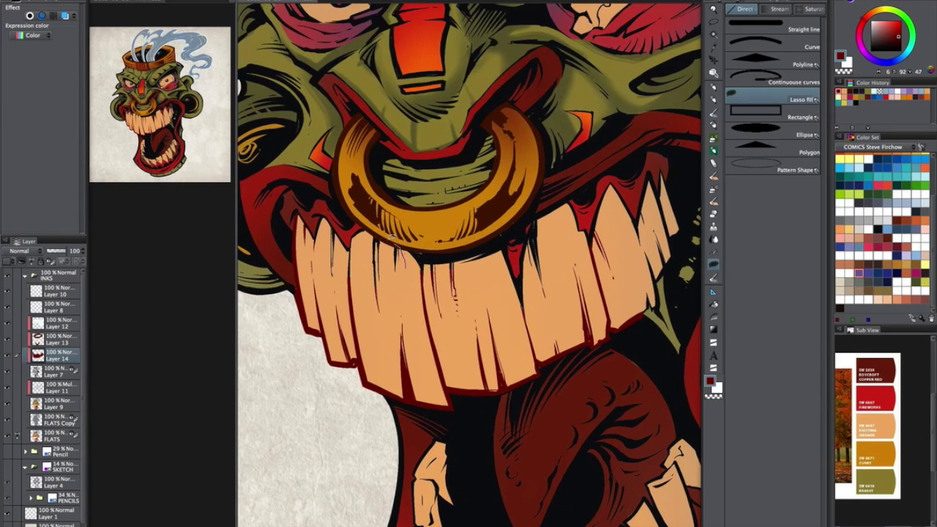
drag(372, 313, 350, 291)
drag(372, 293, 350, 290)
mouse_move(368, 254)
mouse_down()
mouse_move(468, 230)
mouse_move(385, 303)
mouse_move(369, 258)
mouse_up()
mouse_move(476, 238)
mouse_down()
mouse_move(443, 227)
mouse_move(416, 282)
mouse_up()
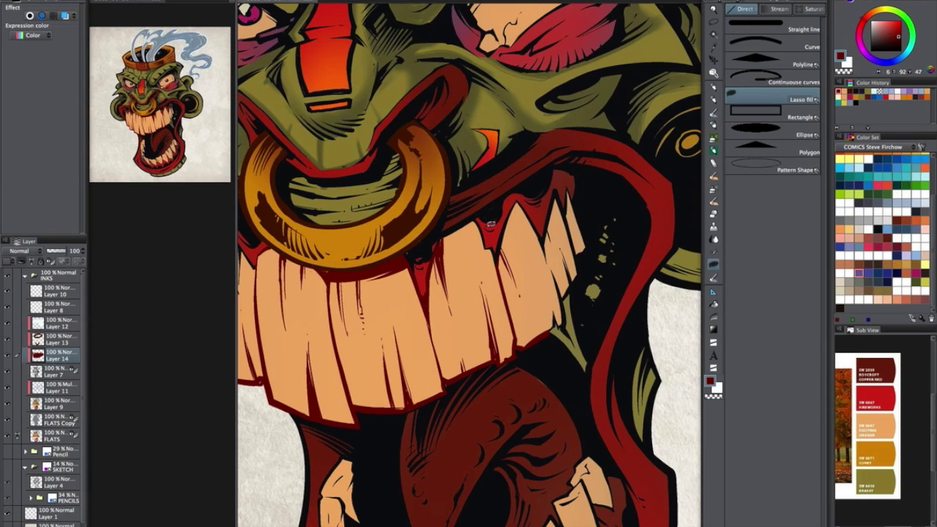
mouse_move(569, 179)
mouse_down()
mouse_move(590, 256)
mouse_move(576, 284)
mouse_up()
drag(540, 335, 532, 337)
scroll(571, 272, down, 5)
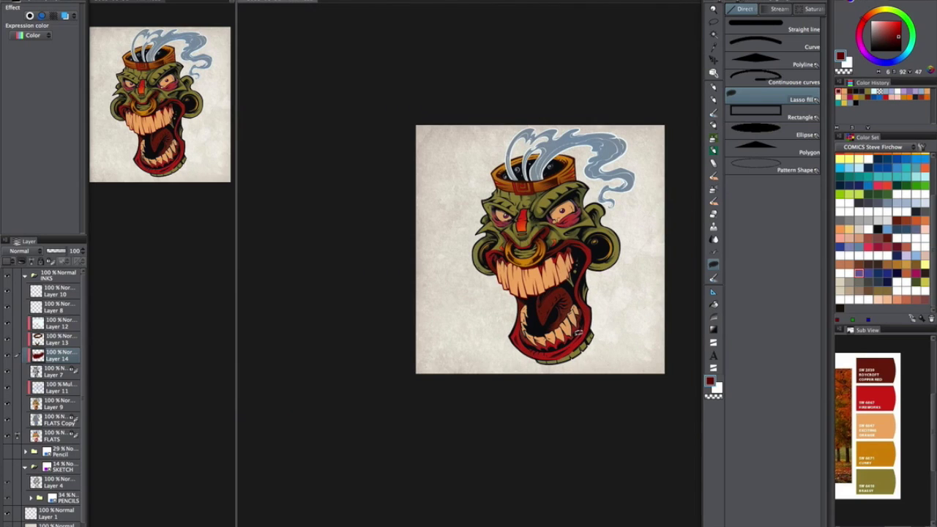
Step: Recolour the outlines of the lower teeth in the same deep red
scroll(579, 331, up, 5)
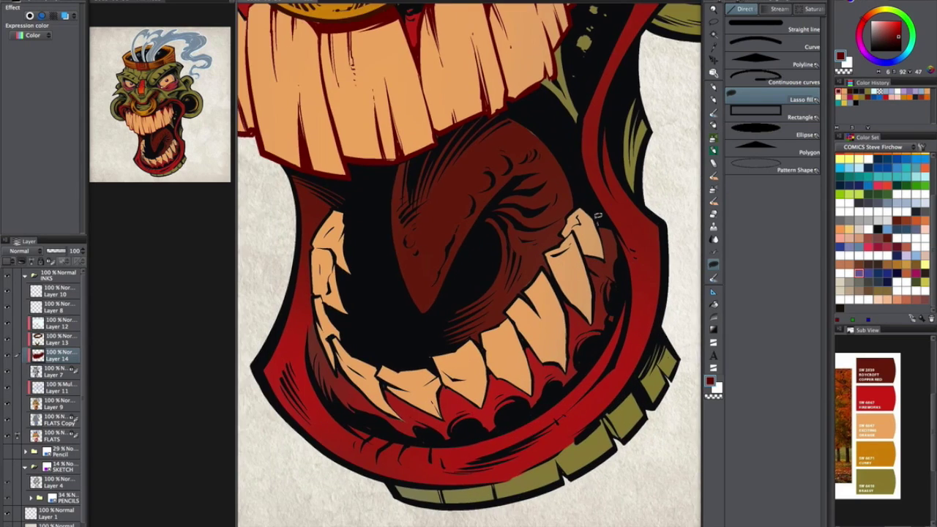
mouse_move(558, 234)
mouse_down()
mouse_move(494, 317)
mouse_move(397, 364)
mouse_move(368, 357)
mouse_move(342, 323)
mouse_move(356, 264)
mouse_move(345, 211)
mouse_move(310, 236)
mouse_move(313, 338)
mouse_move(369, 404)
mouse_up()
drag(451, 411, 503, 387)
drag(599, 319, 613, 247)
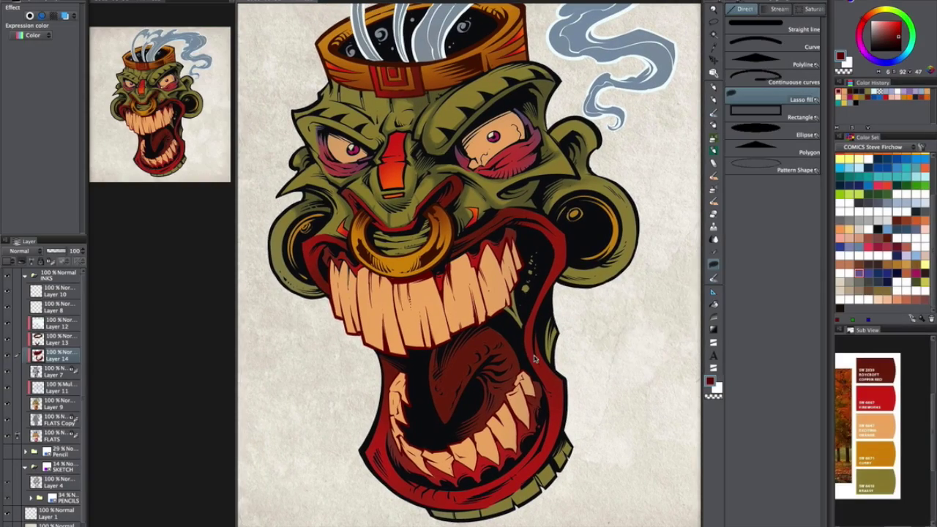
Step: Lower the brightness of the red tooth lines on Layer 14 to -19 with Hue/Saturation/Luminosity
key(ctrl+u)
drag(673, 354, 661, 356)
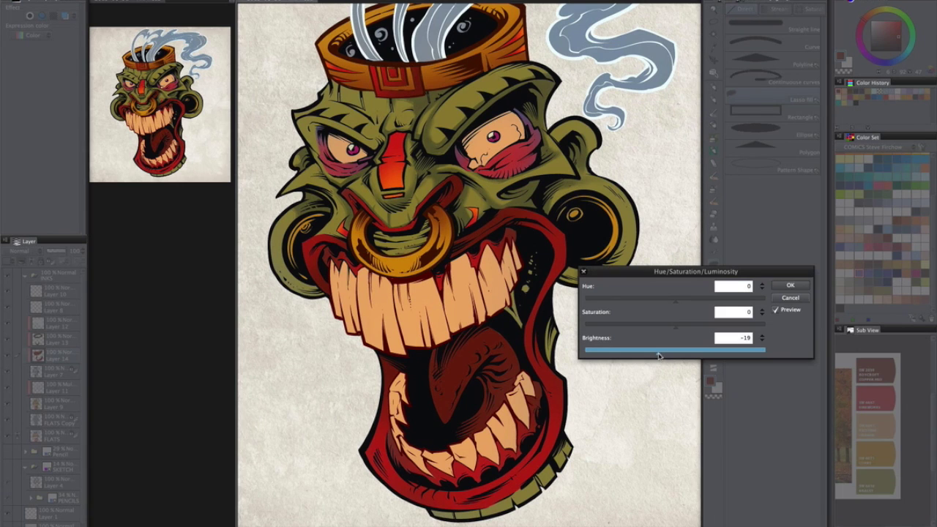
click(777, 286)
mouse_move(556, 329)
mouse_down()
mouse_move(564, 296)
mouse_move(581, 295)
mouse_move(548, 341)
mouse_up()
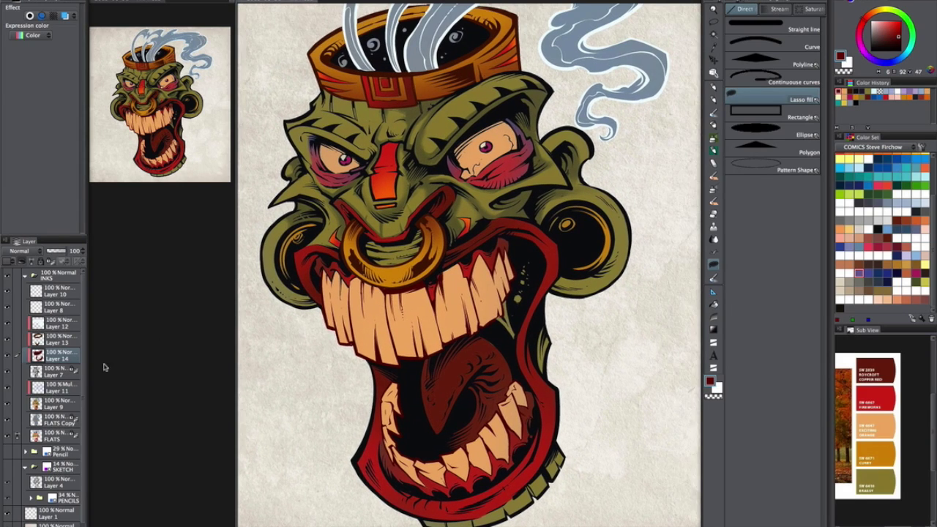
Step: Brighten the colours on Layer 9 with Hue/Saturation/Luminosity
key(ctrl+u)
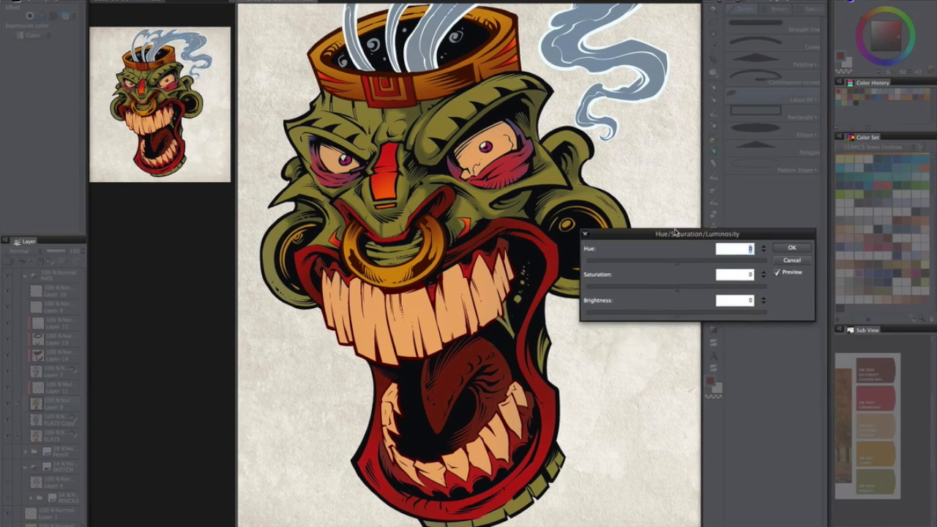
drag(673, 312, 678, 313)
drag(677, 283, 677, 289)
drag(679, 312, 682, 285)
key(Return)
scroll(605, 335, down, 5)
drag(617, 281, 576, 310)
scroll(608, 338, up, 5)
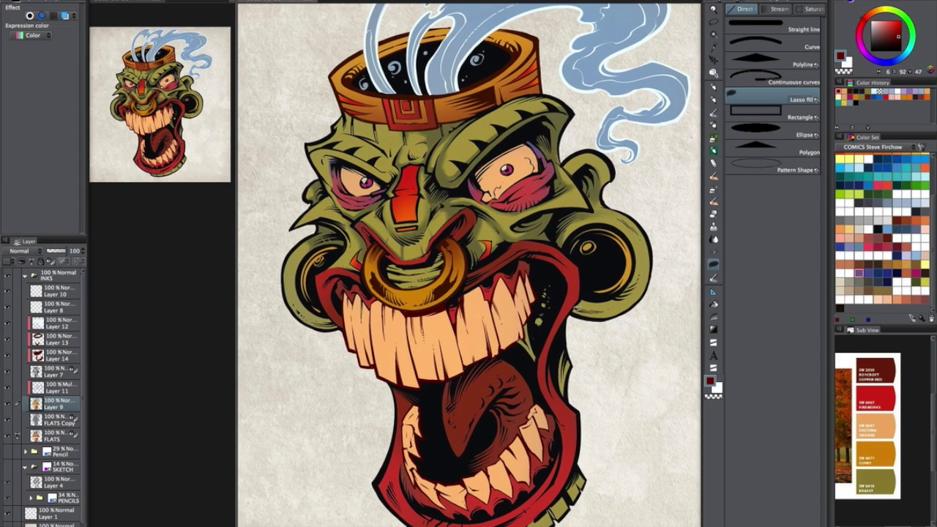
scroll(550, 327, up, 4)
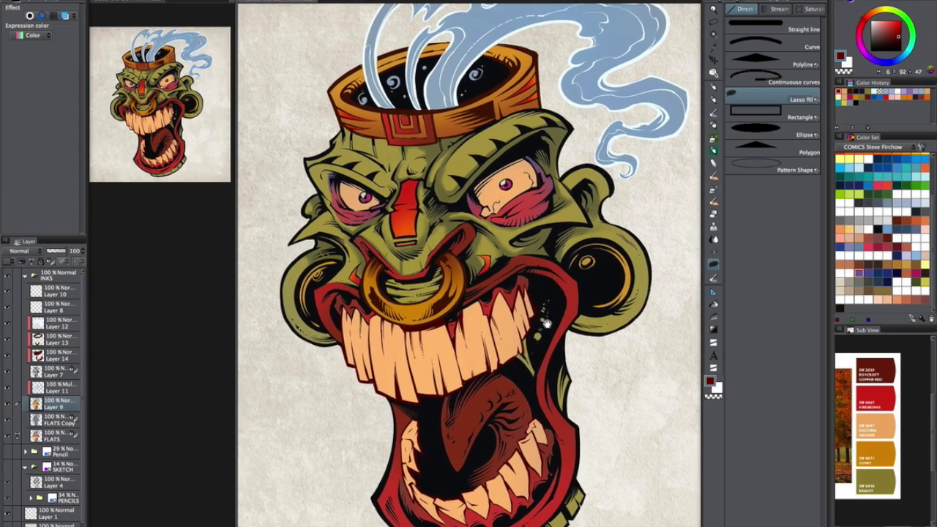
Step: Mix a dark magenta (H 335, S 100, V 44) and add a new clipped layer directly above Layer 7
scroll(541, 249, up, 2)
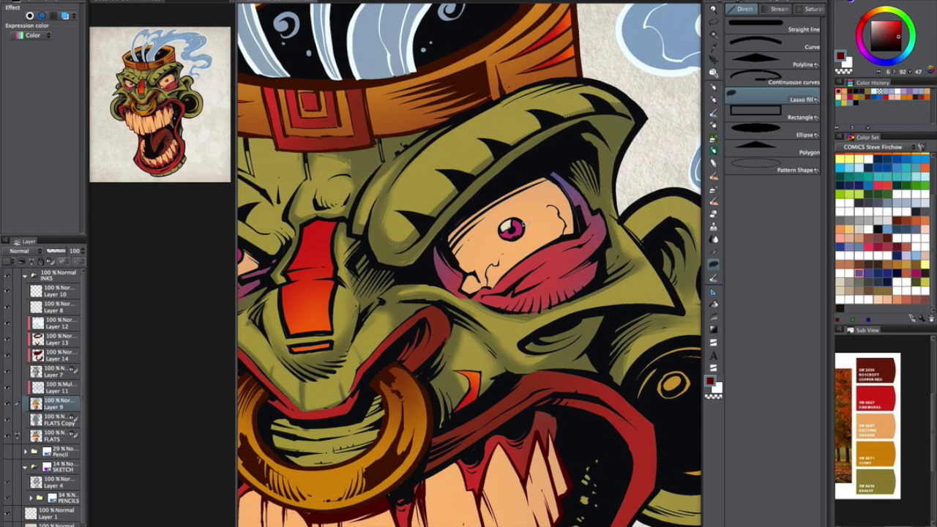
alt+click(601, 210)
drag(889, 39, 902, 37)
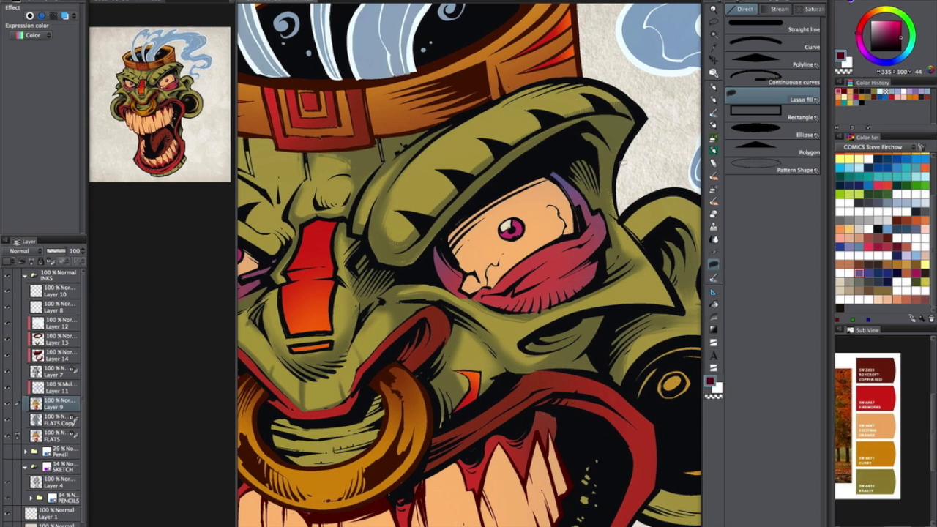
scroll(549, 271, up, 2)
click(54, 374)
key(ctrl+shift+n)
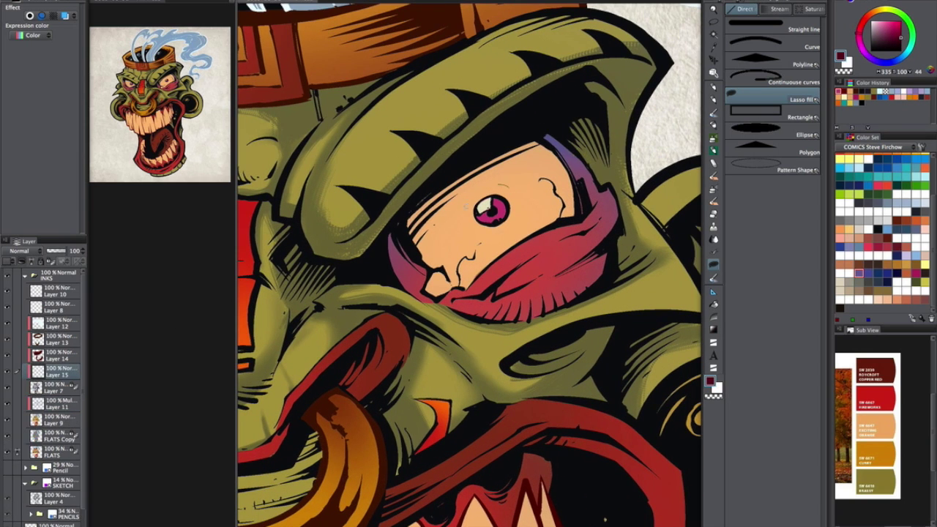
Step: Recolour the ink outlines of both irises and pupils in the dark magenta with Lasso fill
drag(467, 207, 483, 200)
mouse_move(374, 267)
mouse_down()
mouse_move(437, 257)
mouse_move(598, 271)
mouse_up()
mouse_move(527, 219)
mouse_down()
mouse_move(572, 209)
mouse_move(529, 206)
mouse_up()
key(super+minus)
key(super+minus)
drag(697, 357, 501, 353)
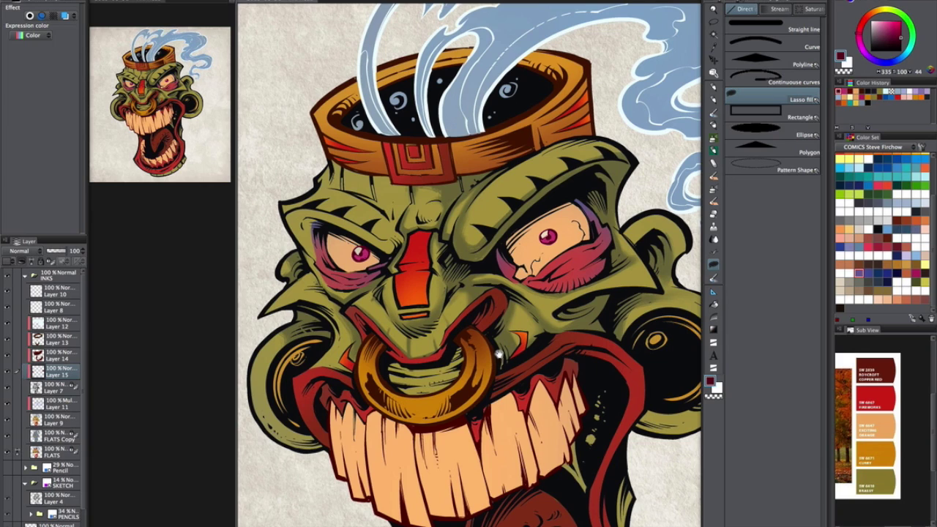
scroll(499, 354, down, 5)
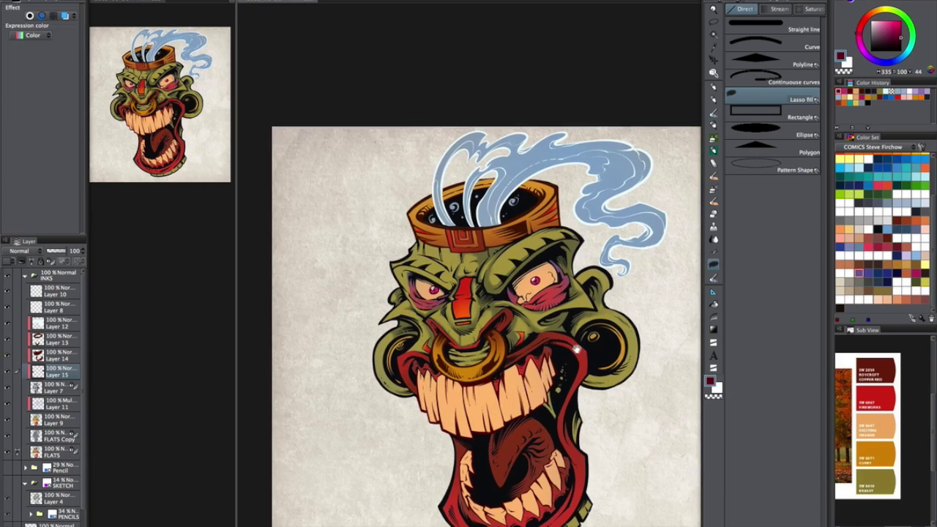
scroll(576, 350, down, 1)
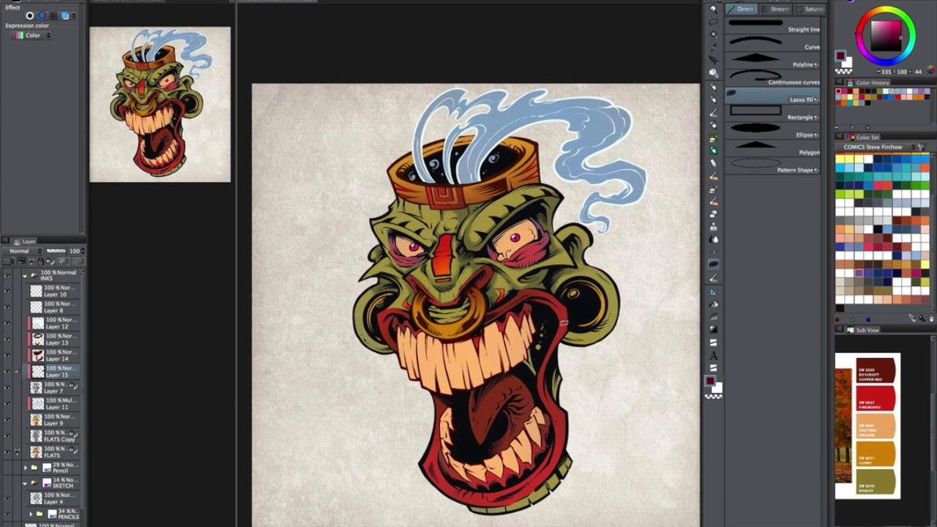
Step: Recolour the ink lines of the upper gums in dark red (H 7, S 93, V 38) with Lasso fill on Layer 15
scroll(563, 322, up, 5)
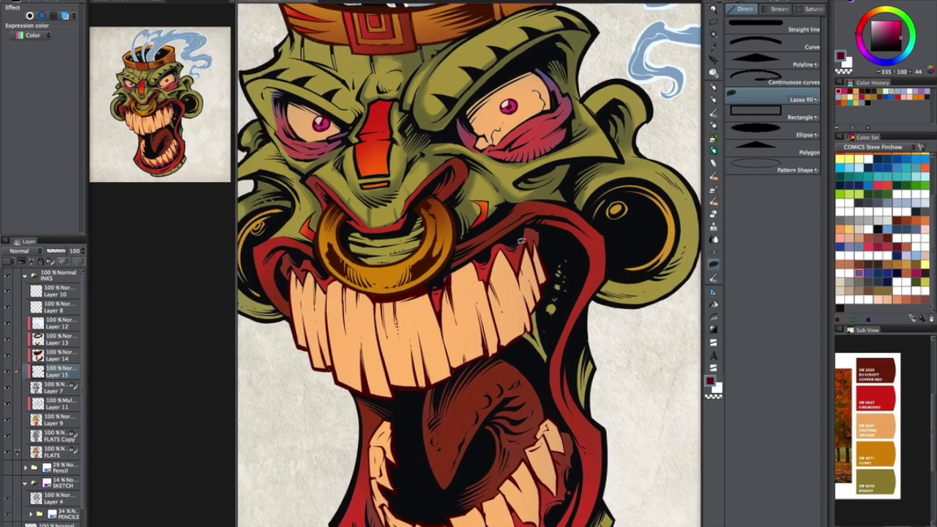
scroll(609, 227, up, 1)
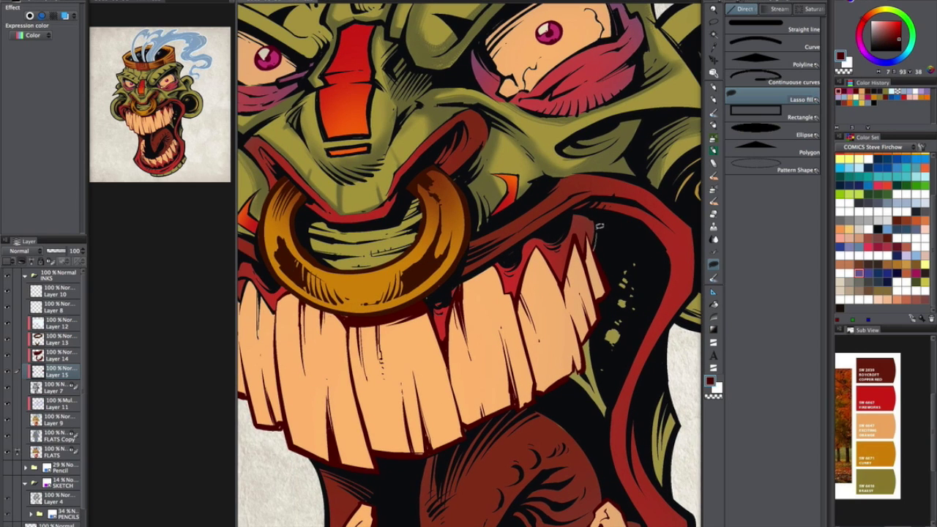
mouse_move(569, 212)
mouse_down()
mouse_move(494, 263)
mouse_move(492, 294)
mouse_move(542, 302)
mouse_up()
scroll(554, 300, down, 2)
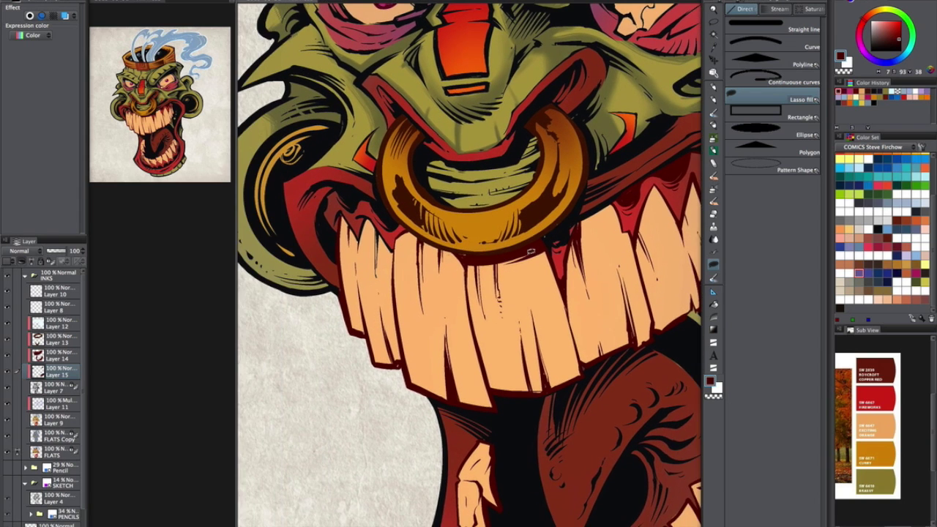
key(Tab)
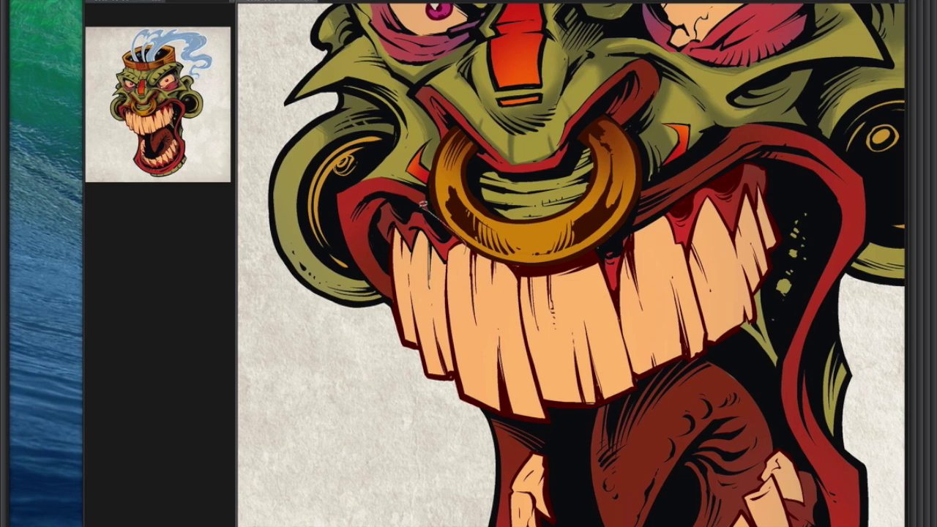
mouse_move(447, 227)
mouse_down()
mouse_move(395, 197)
mouse_move(380, 231)
mouse_move(426, 270)
mouse_up()
Step: Recolour the ink shadows of the lower gums around the bottom teeth in the same dark red with Lasso fill
key(super+minus)
mouse_move(618, 291)
mouse_down()
mouse_move(586, 209)
mouse_move(506, 94)
mouse_up()
key(super+equal)
mouse_move(339, 284)
mouse_down()
mouse_move(377, 343)
mouse_move(452, 367)
mouse_move(479, 364)
mouse_move(441, 339)
mouse_move(425, 349)
mouse_move(391, 325)
mouse_up()
key(alt+BackSpace)
mouse_move(458, 364)
mouse_down()
mouse_move(547, 348)
mouse_move(586, 324)
mouse_move(591, 297)
mouse_move(562, 325)
mouse_move(535, 316)
mouse_move(515, 341)
mouse_move(501, 333)
mouse_move(466, 358)
mouse_up()
key(alt+BackSpace)
drag(549, 330, 470, 383)
mouse_move(509, 359)
mouse_down()
mouse_move(515, 368)
mouse_move(542, 338)
mouse_move(560, 295)
mouse_move(524, 309)
mouse_move(543, 322)
mouse_move(572, 280)
mouse_move(568, 221)
mouse_move(553, 251)
mouse_move(558, 325)
mouse_up()
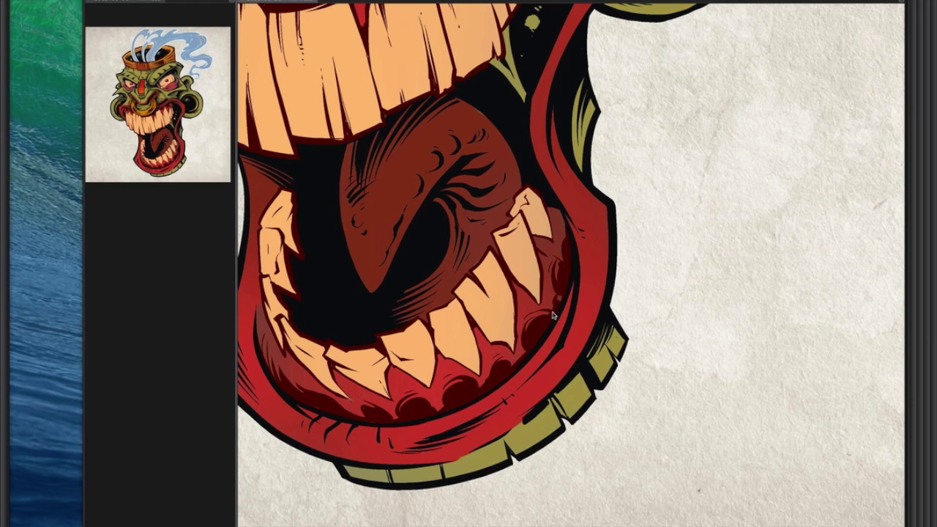
scroll(559, 327, down, 5)
drag(582, 240, 592, 333)
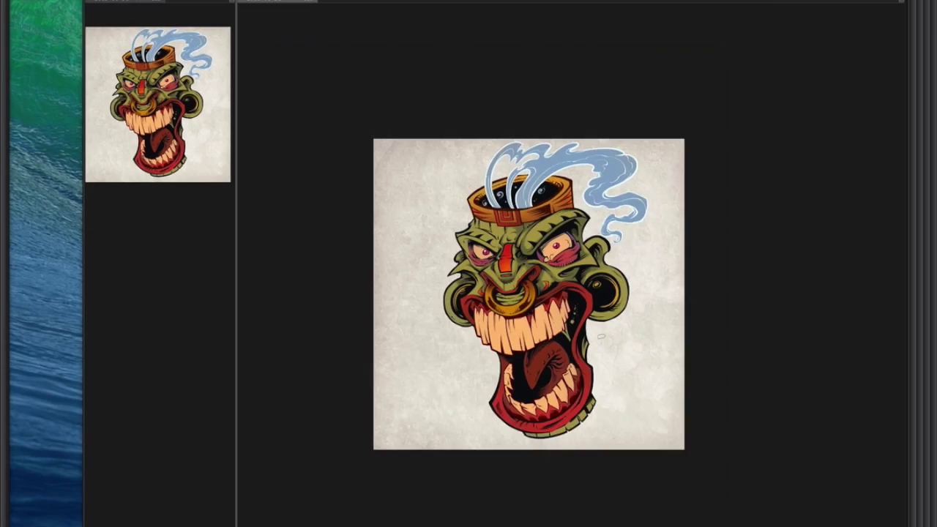
Step: Make the Multiply layer, Layer 11, active and choose the Texture Paint & Apply brush for shading
scroll(564, 329, up, 3)
key(Tab)
drag(561, 265, 530, 263)
click(55, 419)
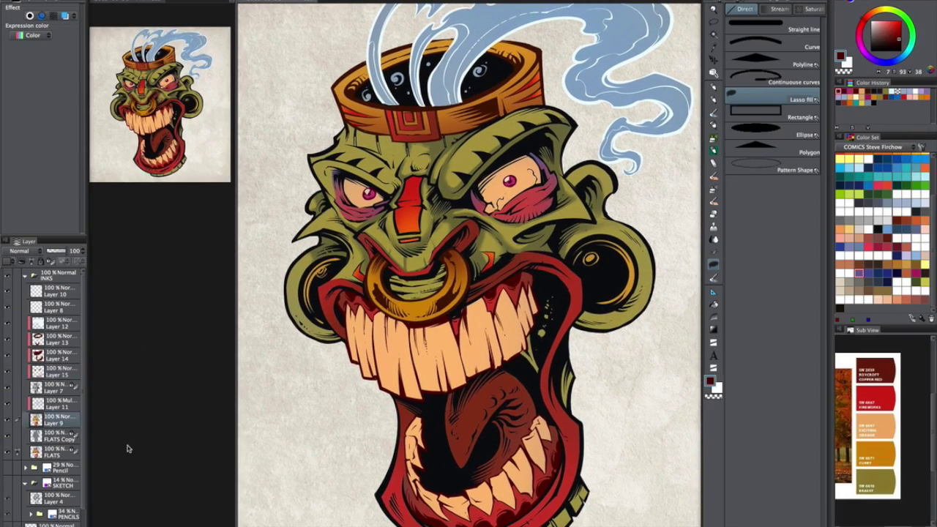
drag(525, 291, 547, 312)
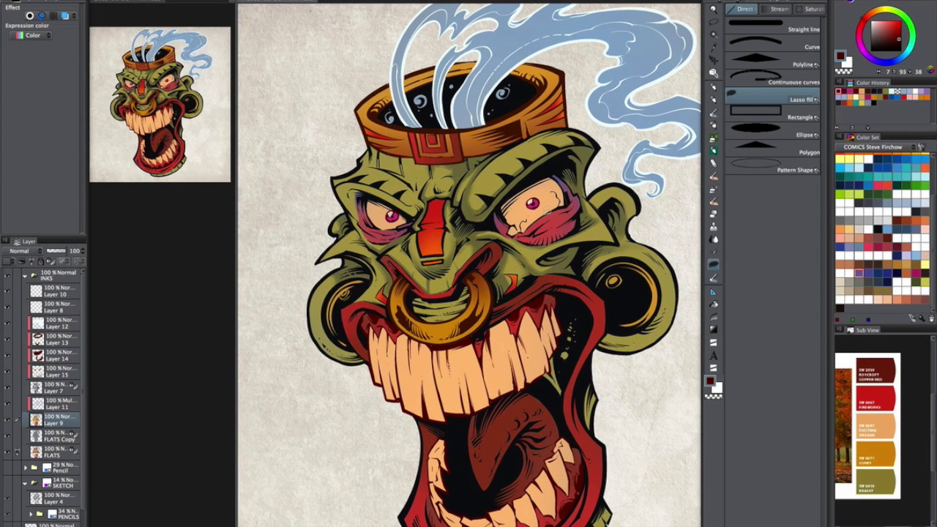
click(57, 404)
click(714, 276)
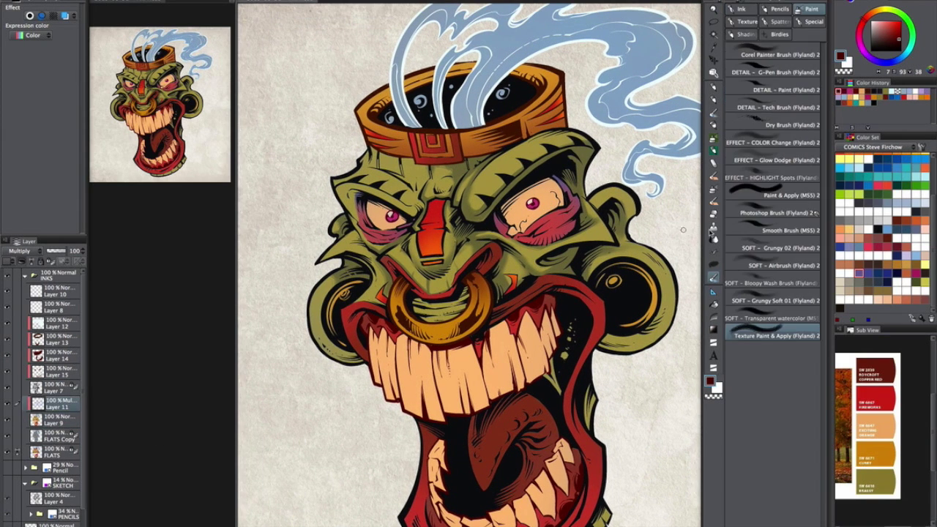
click(714, 263)
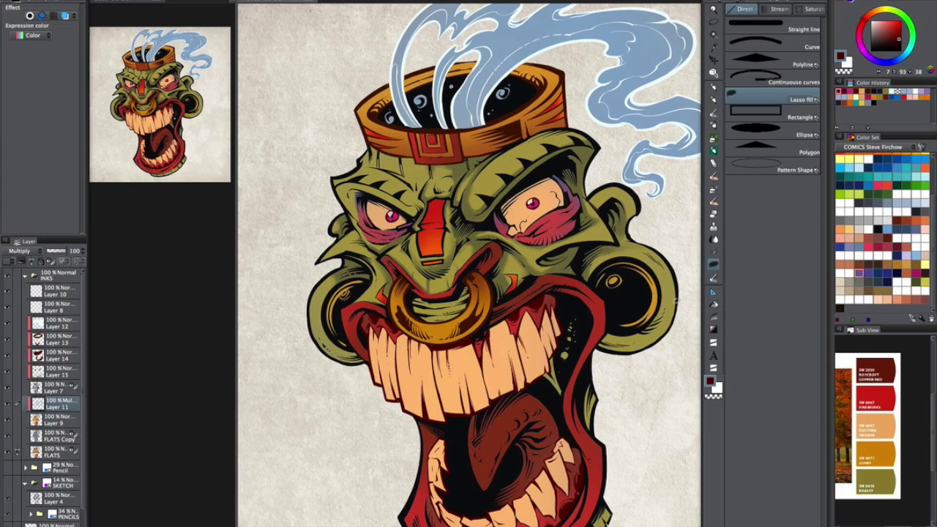
key(b)
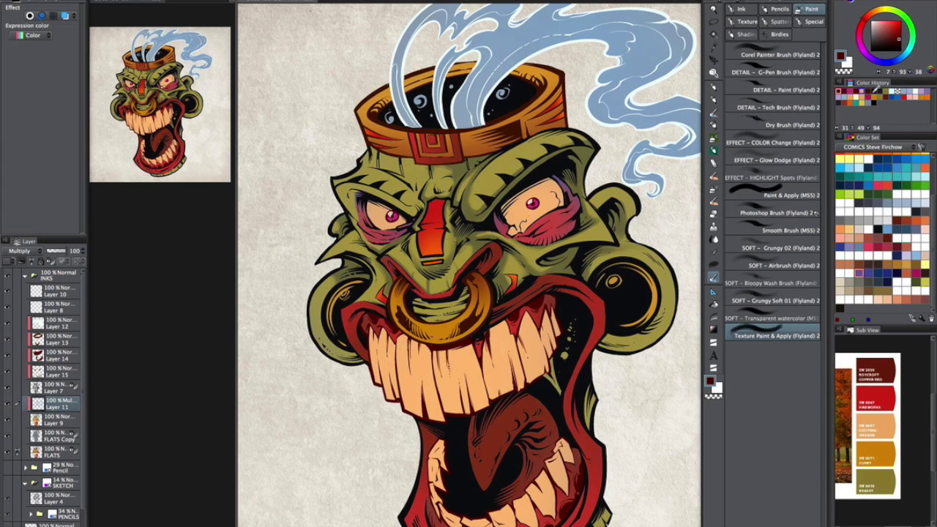
Step: Sample bluish shading colours, ending on a near-black blue (H 230, S 18, V 13), with the paint brush active
key(u)
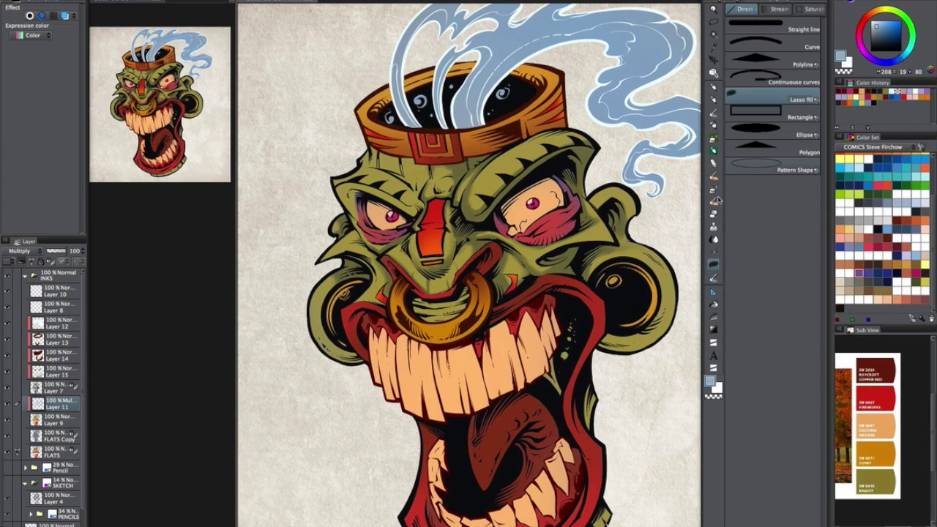
scroll(608, 268, up, 3)
key(b)
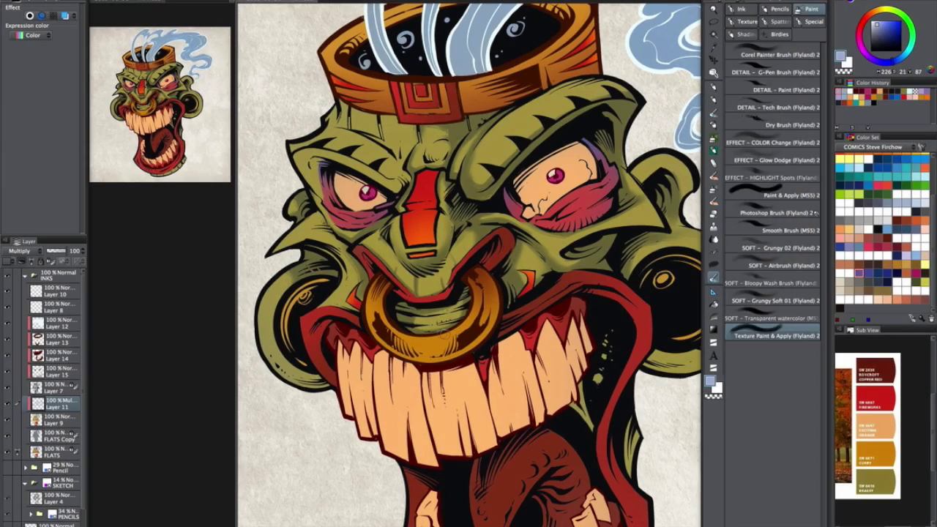
alt+click(436, 316)
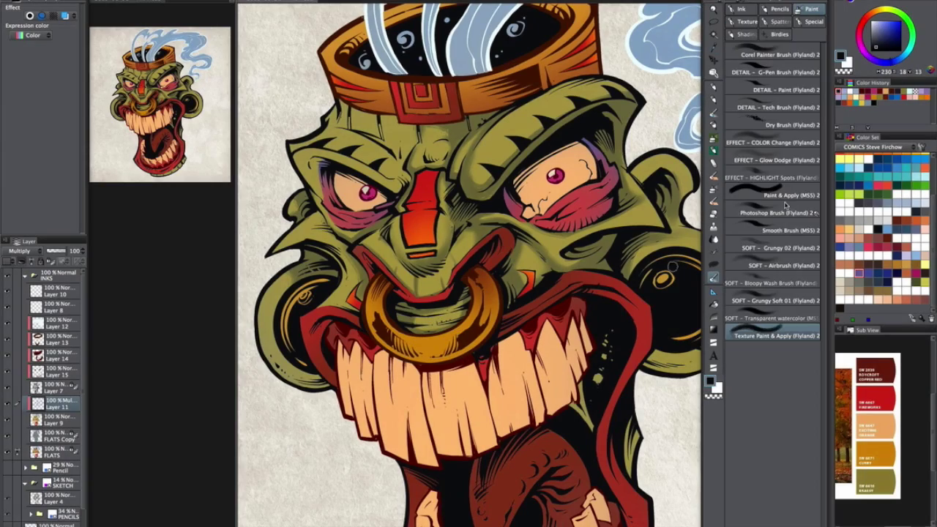
Step: Paint soft shading over the green forehead, the brows and the skin around the narrower eye on Layer 11
key(Tab)
drag(505, 320, 521, 382)
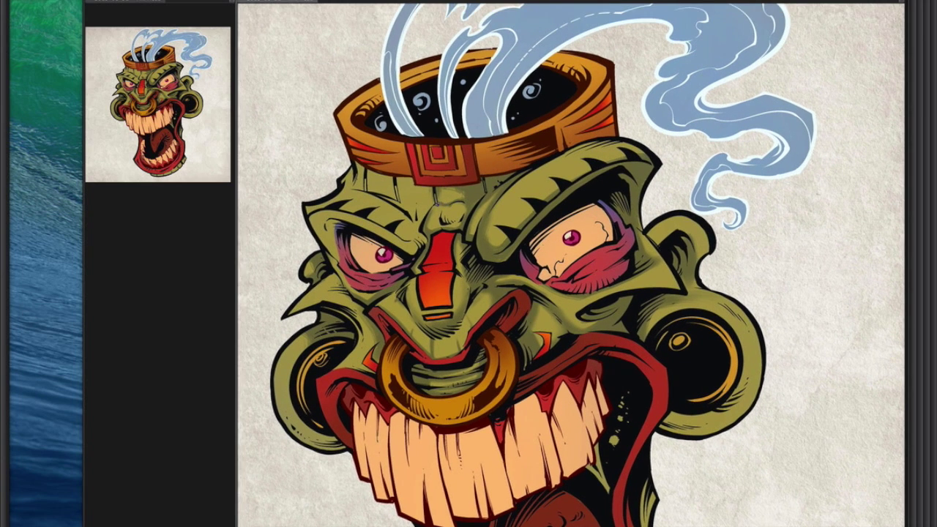
drag(461, 202, 490, 208)
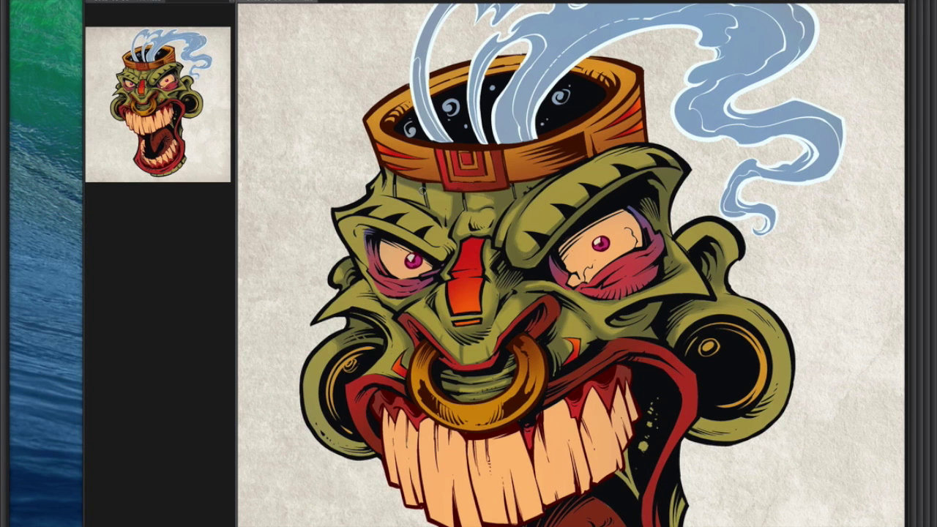
drag(415, 169, 421, 160)
drag(496, 216, 484, 200)
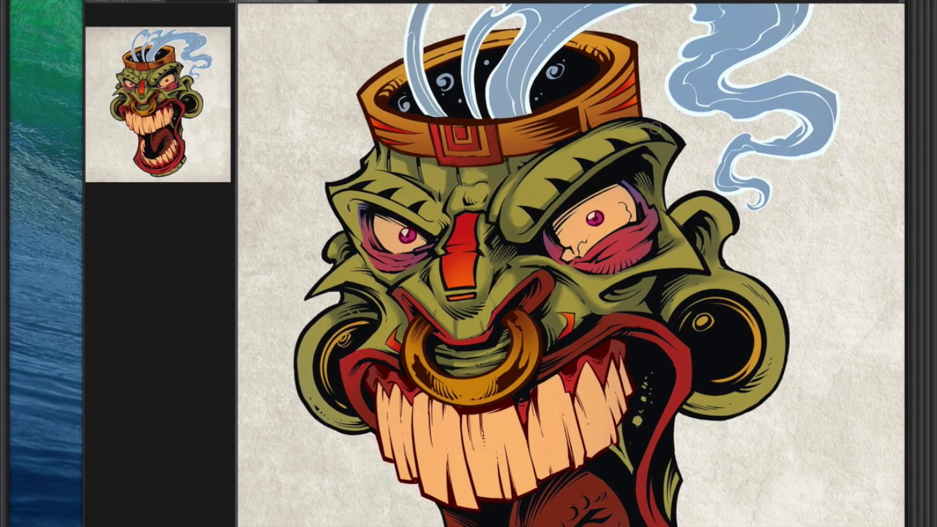
drag(577, 204, 589, 198)
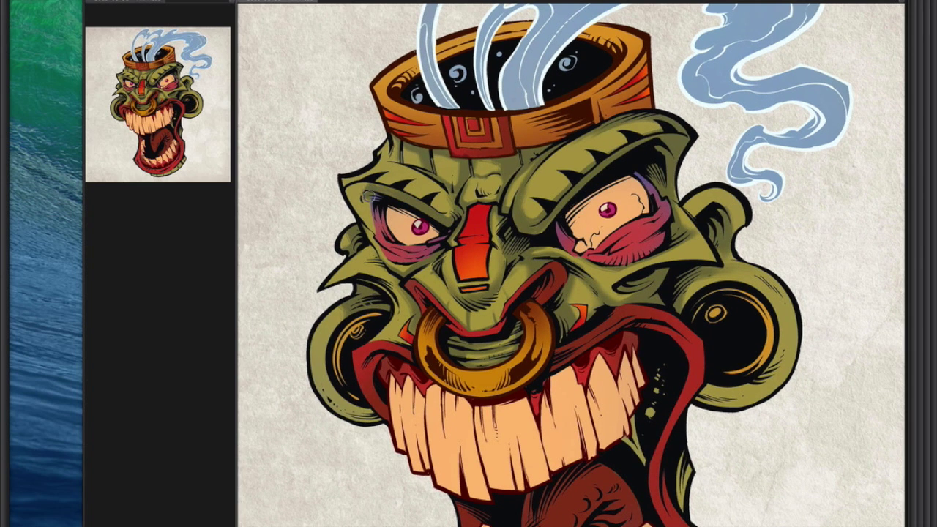
mouse_move(366, 198)
mouse_down()
mouse_move(378, 234)
mouse_move(370, 232)
mouse_up()
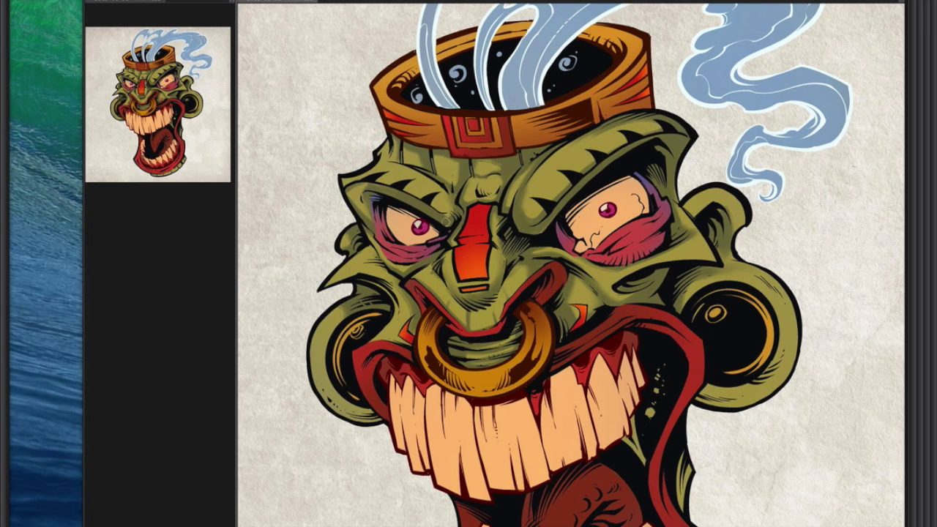
drag(561, 265, 517, 219)
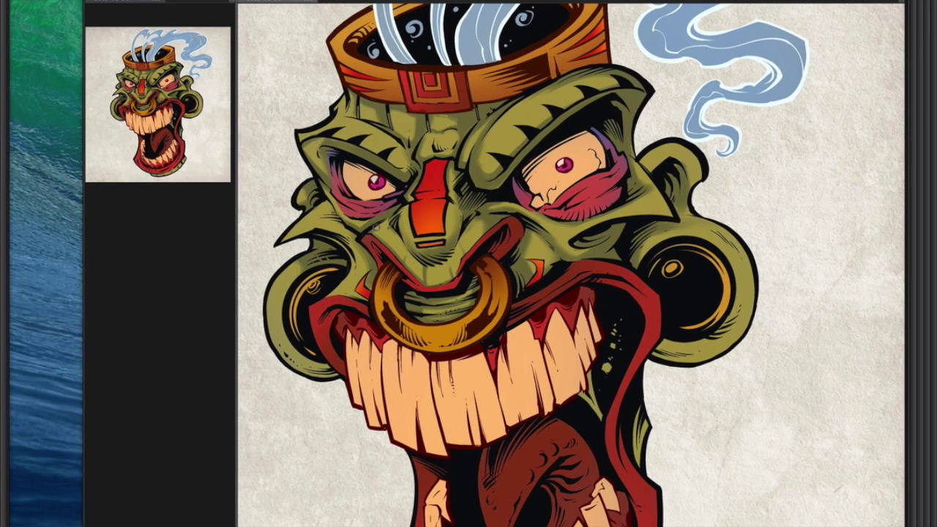
Step: Shade the green cheeks, the nose area and the skin below both eyes on Layer 11
scroll(571, 265, down, 2)
scroll(571, 265, left, 2)
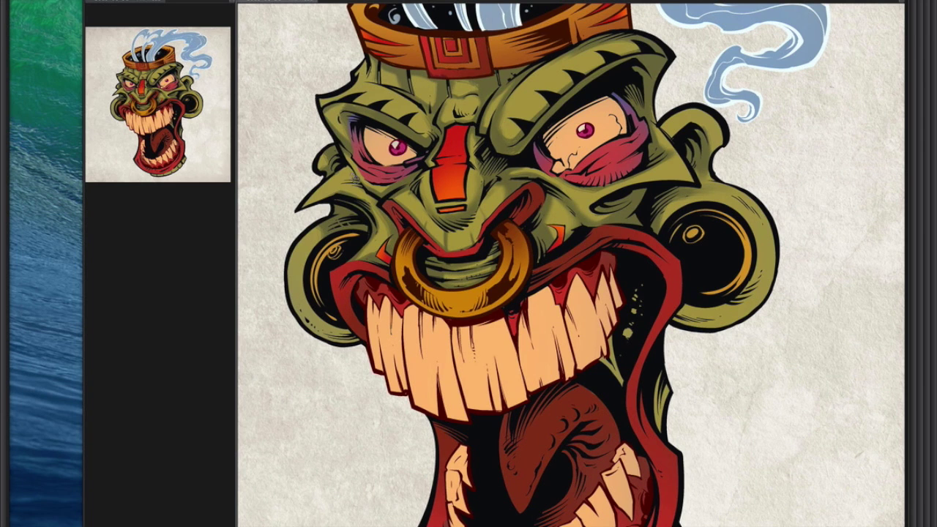
scroll(603, 288, down, 1)
scroll(603, 288, right, 1)
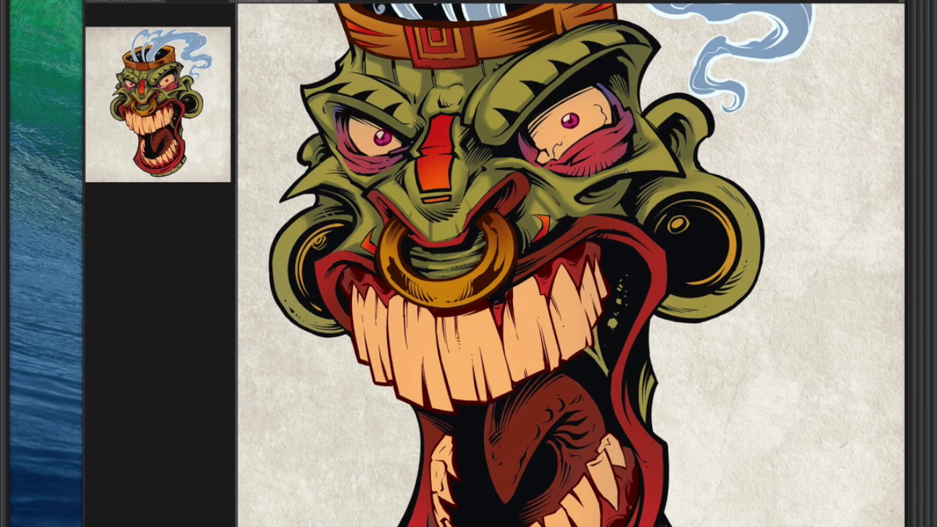
scroll(703, 218, right, 6)
scroll(703, 217, up, 1)
drag(584, 181, 566, 148)
key(super+minus)
key(super+minus)
drag(639, 290, 668, 282)
scroll(486, 240, up, 3)
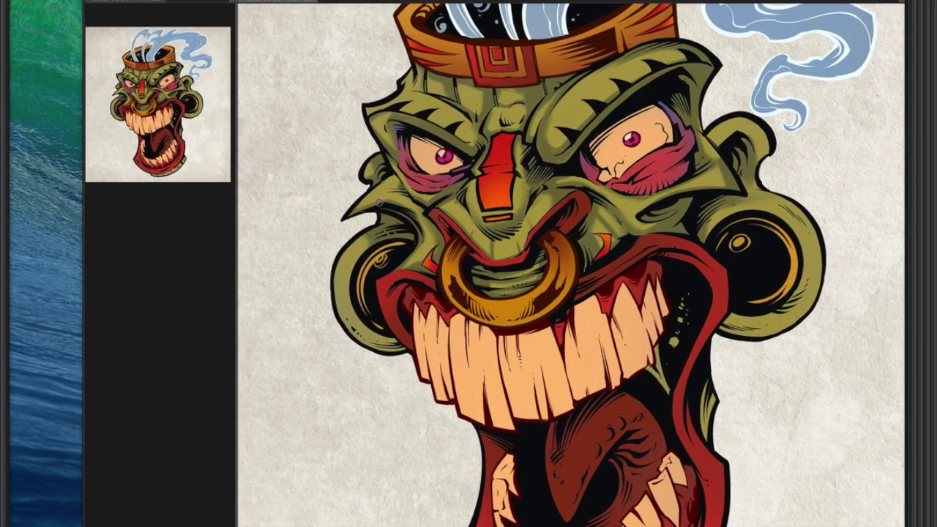
Step: Shade the green neck segments below the jaw and the lower rim of the larger ear
scroll(587, 314, down, 3)
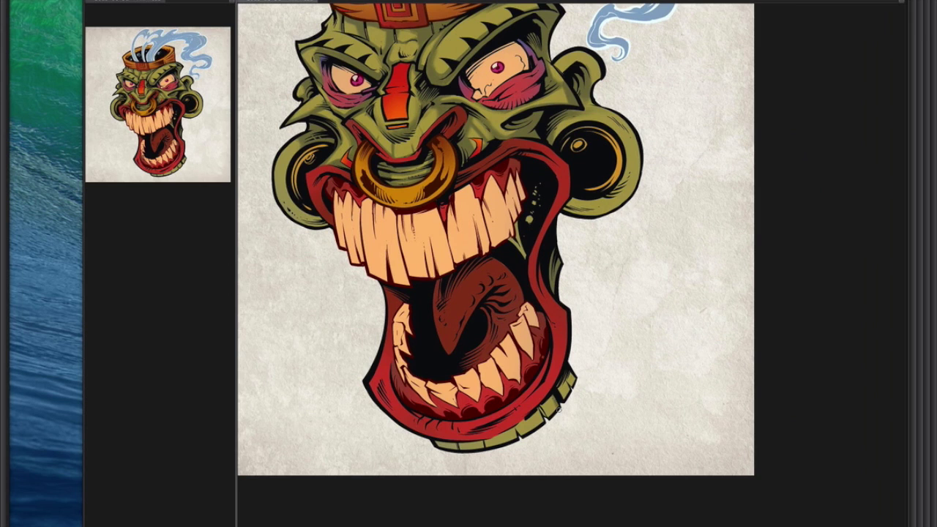
scroll(541, 381, down, 3)
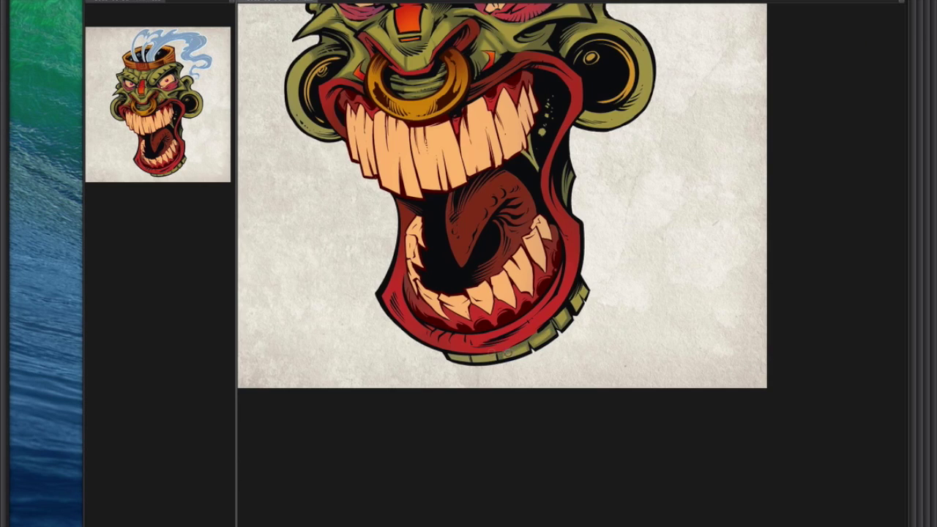
scroll(469, 353, up, 1)
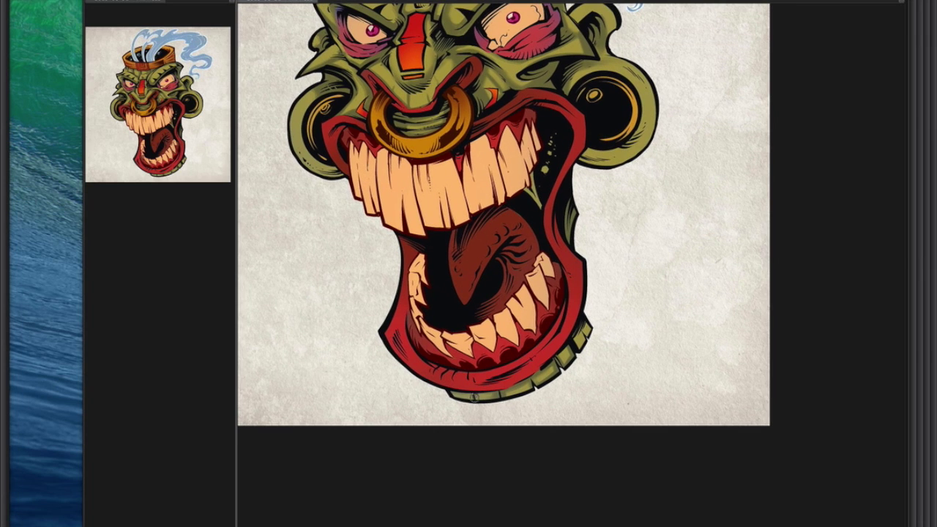
scroll(556, 300, up, 4)
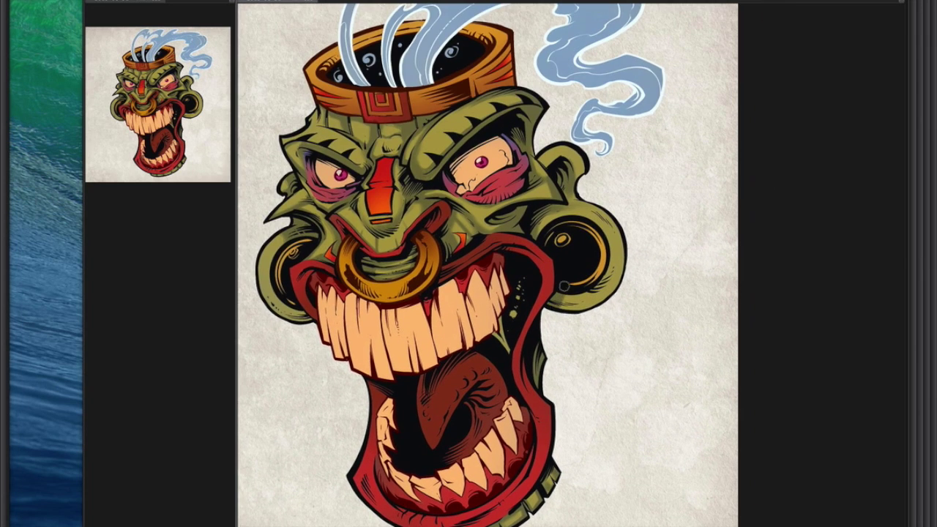
scroll(592, 219, up, 1)
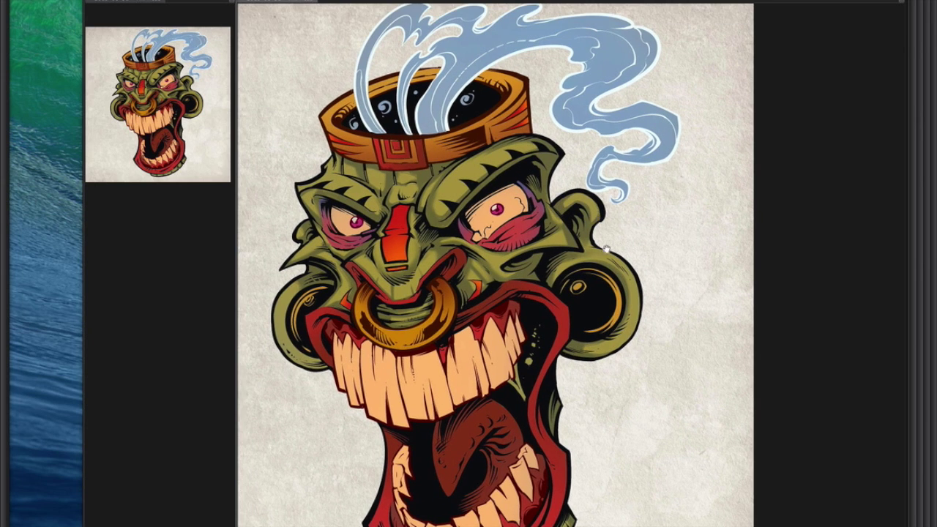
Step: Shade the green skin strips beside the open mouth, undoing one stray stroke
scroll(607, 249, down, 5)
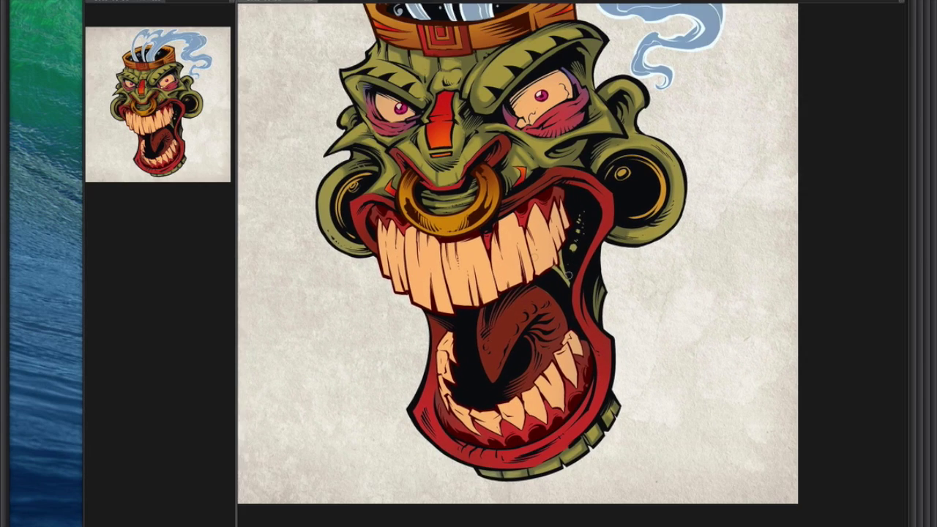
drag(613, 236, 596, 176)
key(super+plus)
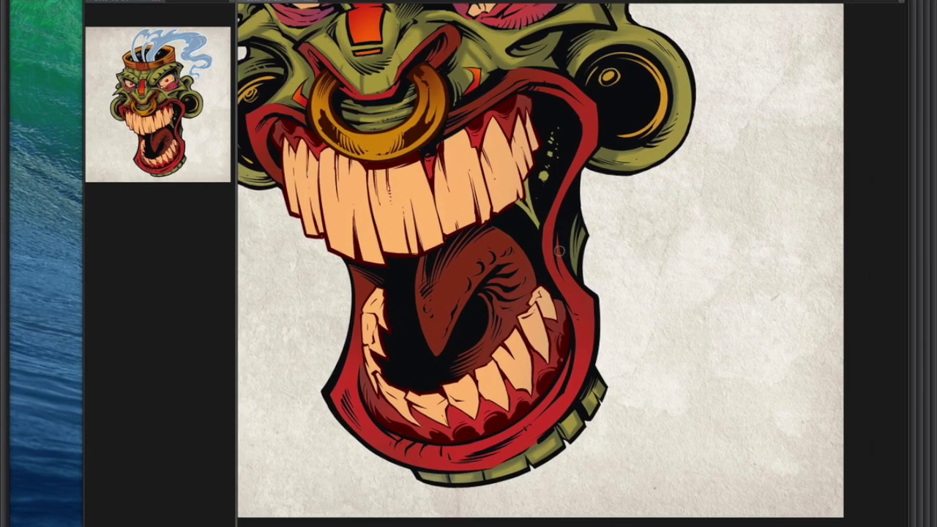
drag(589, 295, 663, 298)
key(super+z)
drag(433, 278, 440, 289)
Step: Shade the red lower lip and the lip's edge along the side of the mouth
scroll(488, 305, down, 2)
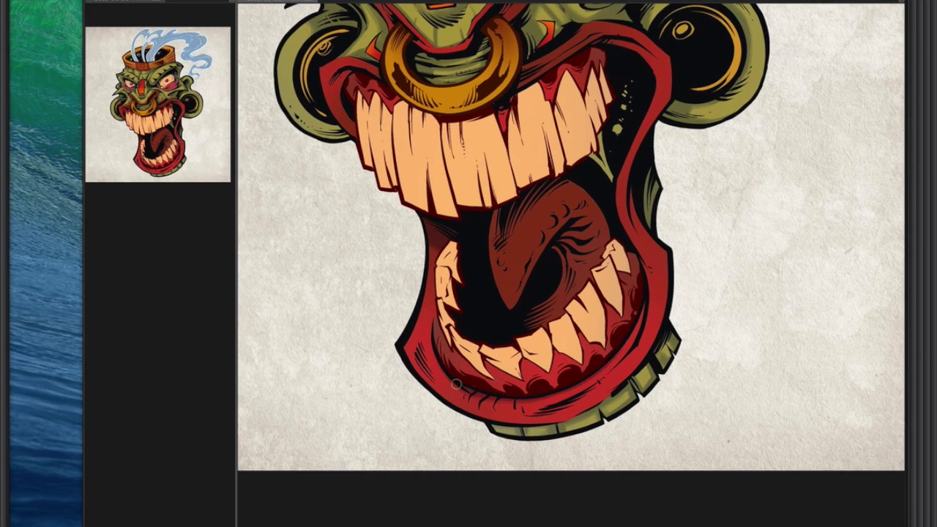
mouse_move(443, 400)
mouse_down()
mouse_move(536, 427)
mouse_move(578, 414)
mouse_move(558, 422)
mouse_up()
scroll(666, 256, right, 3)
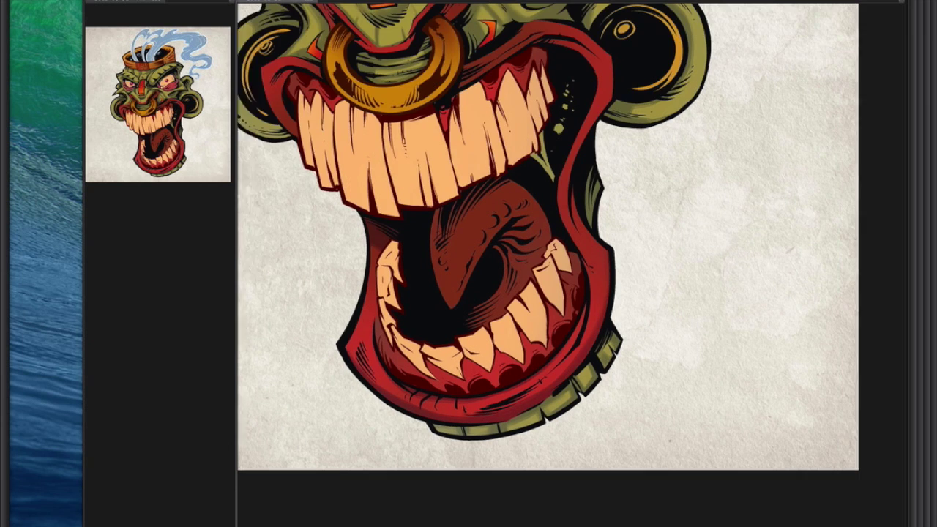
mouse_move(553, 181)
mouse_down()
mouse_move(556, 221)
mouse_move(581, 260)
mouse_move(563, 226)
mouse_move(596, 259)
mouse_up()
drag(554, 224, 579, 260)
drag(567, 207, 608, 289)
drag(612, 209, 623, 234)
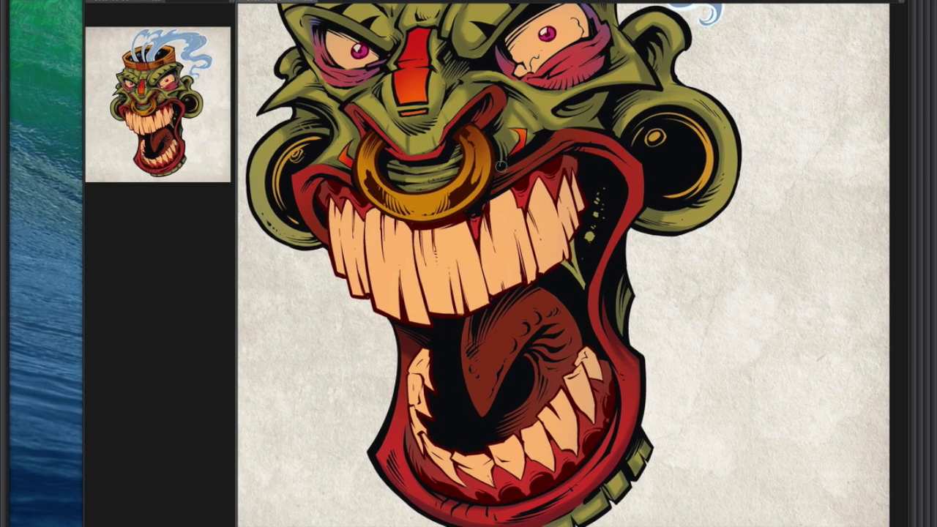
Step: Shade the red upper lip and the gold nose ring on Layer 11
key(super+minus)
drag(551, 277, 529, 289)
mouse_move(506, 214)
mouse_down()
mouse_move(535, 198)
mouse_move(570, 195)
mouse_move(580, 232)
mouse_up()
scroll(356, 216, up, 3)
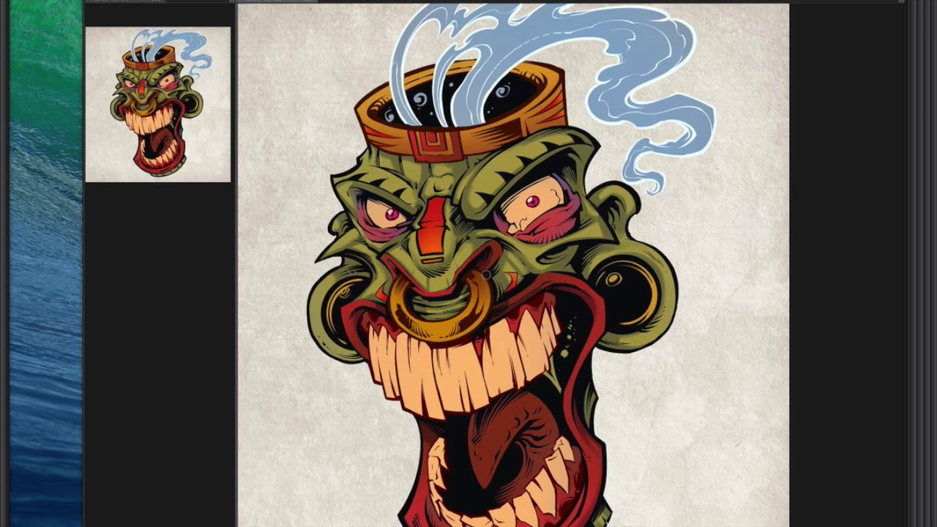
scroll(482, 226, down, 2)
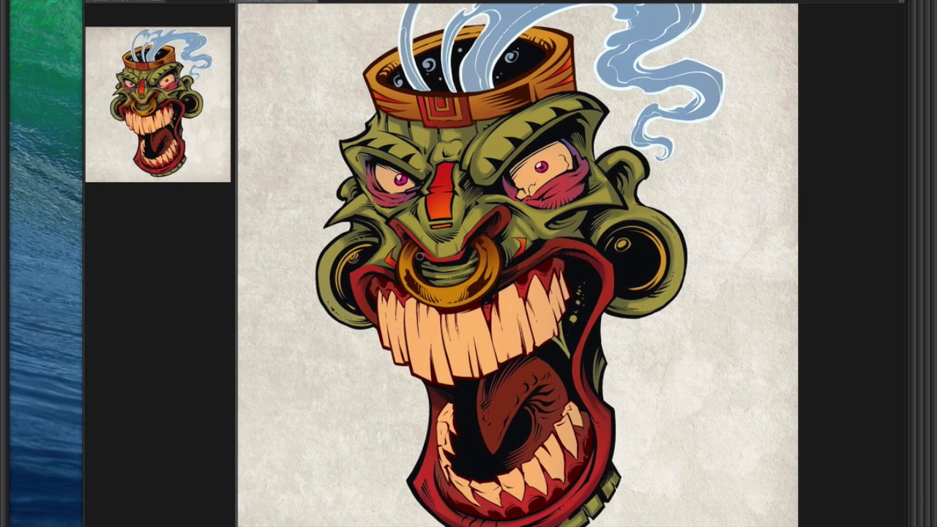
Step: Examine the shaded face, ears, lips and nose ring across the canvas, with the palettes restored at the end
drag(462, 257, 476, 303)
scroll(554, 291, down, 2)
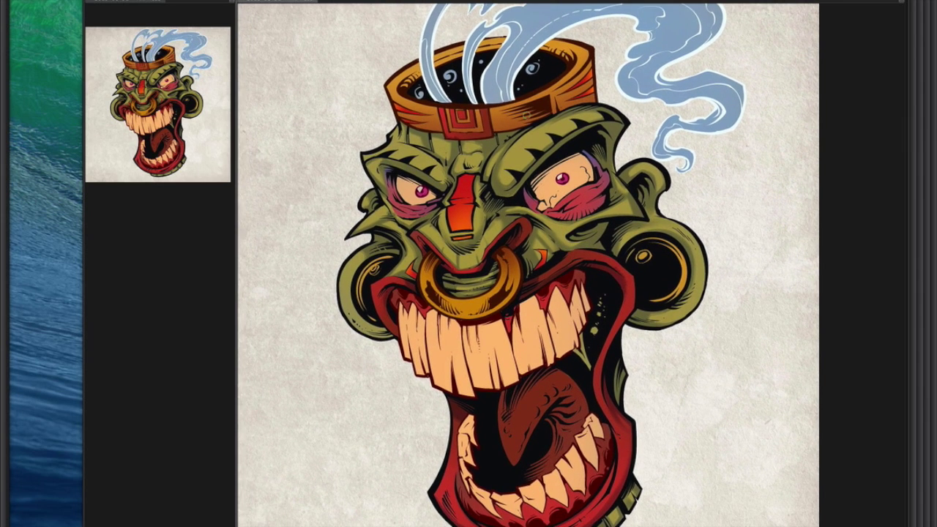
drag(590, 232, 554, 206)
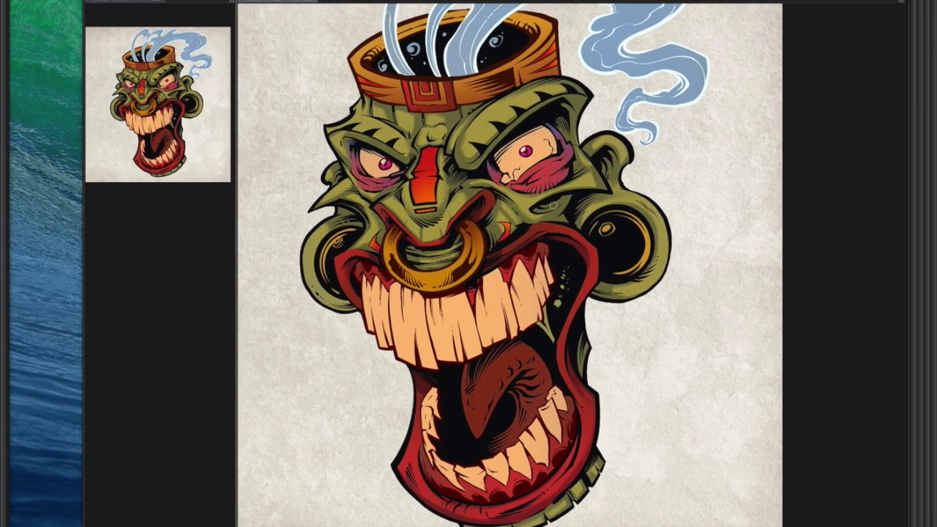
scroll(549, 178, up, 2)
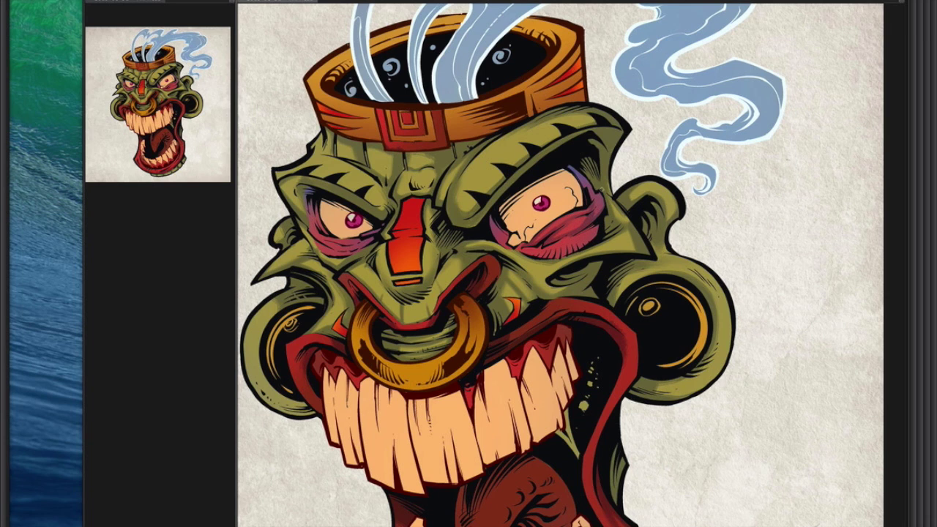
drag(561, 265, 558, 226)
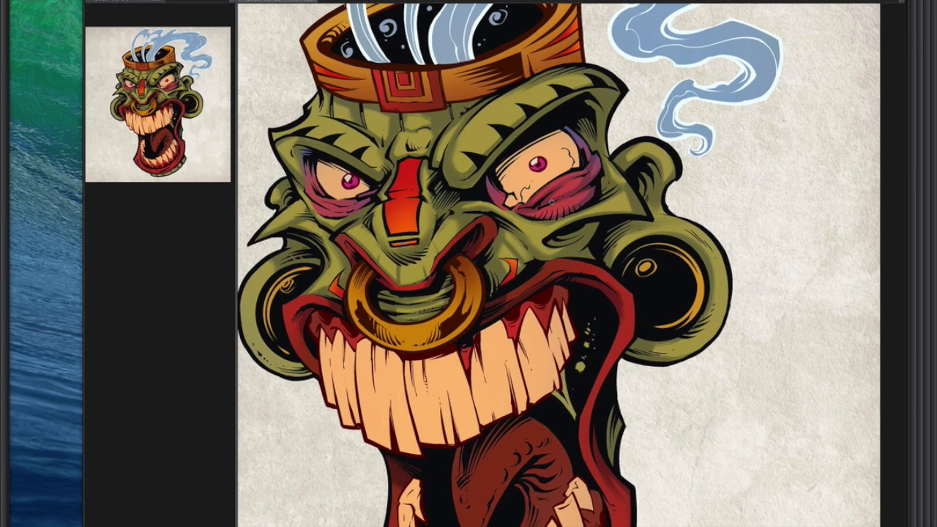
scroll(560, 265, up, 1)
scroll(559, 265, right, 1)
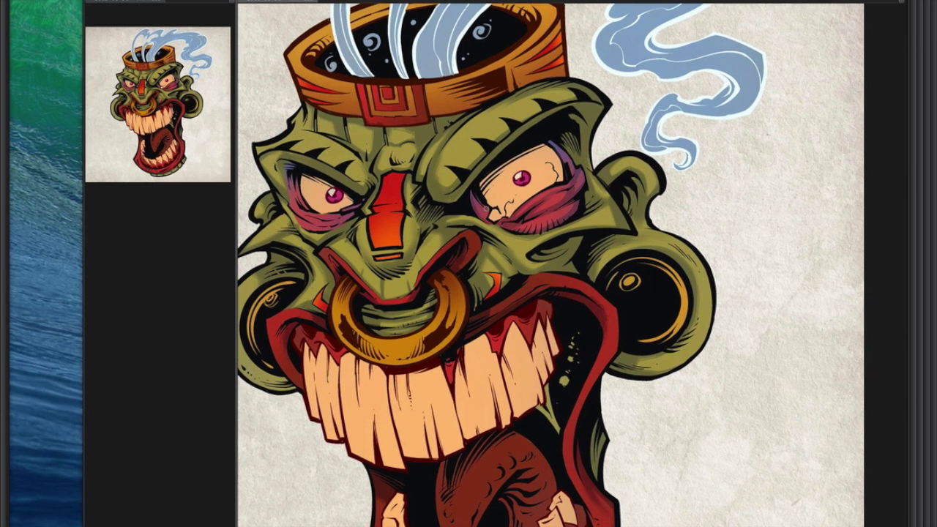
scroll(585, 181, up, 2)
scroll(585, 180, left, 1)
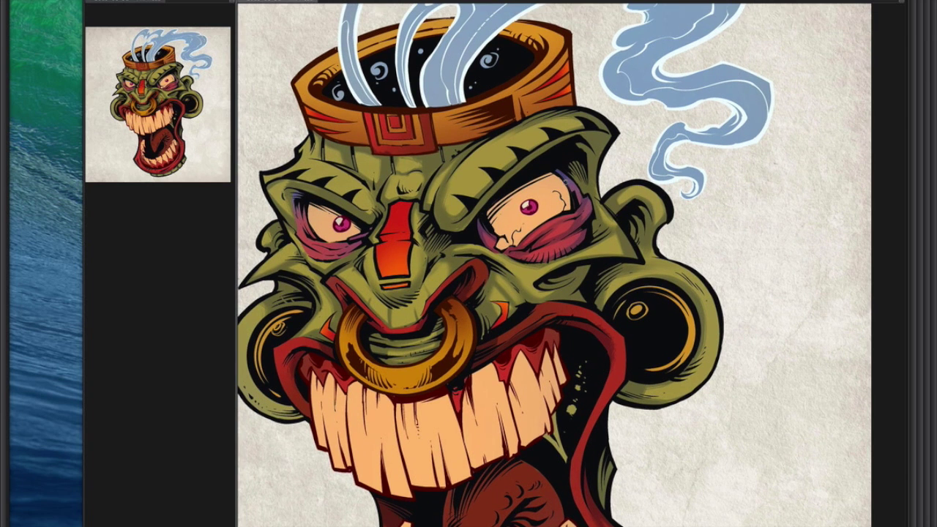
scroll(620, 229, down, 1)
scroll(620, 229, left, 3)
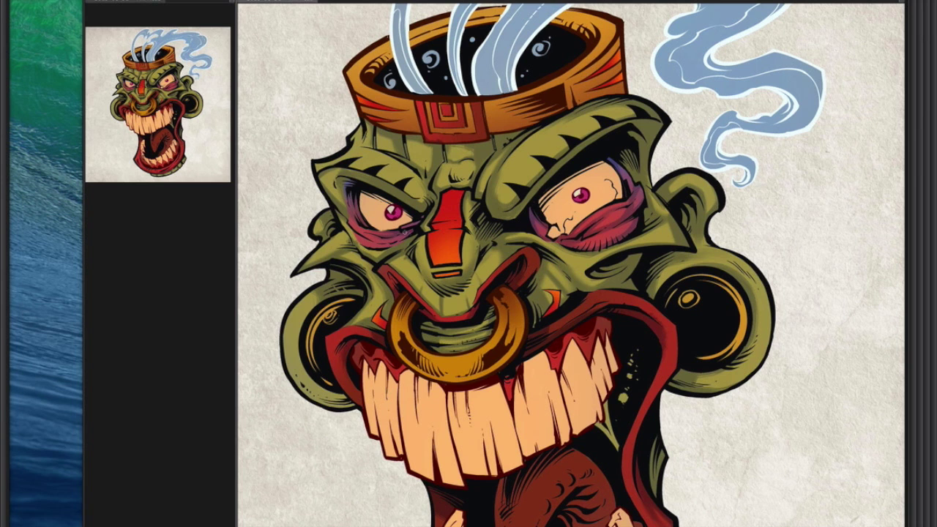
scroll(400, 242, up, 1)
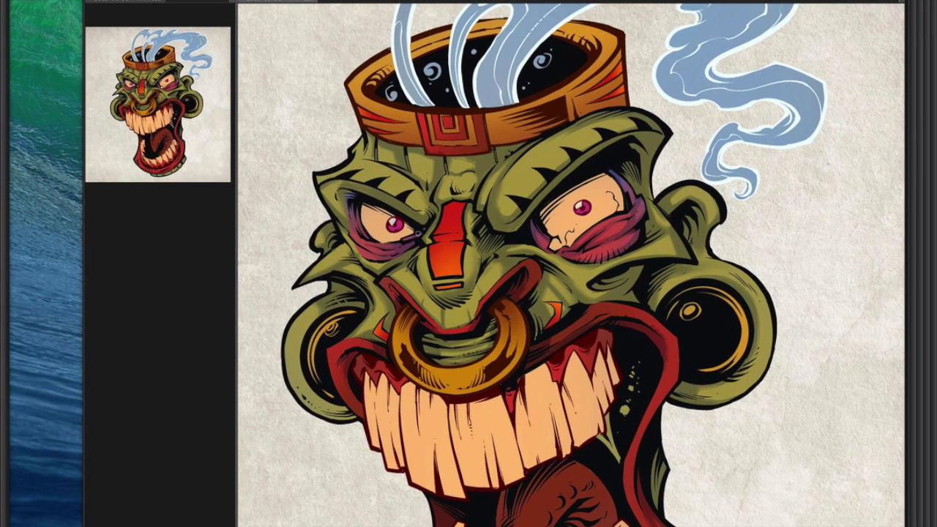
scroll(417, 233, up, 2)
scroll(417, 233, right, 1)
scroll(570, 265, down, 2)
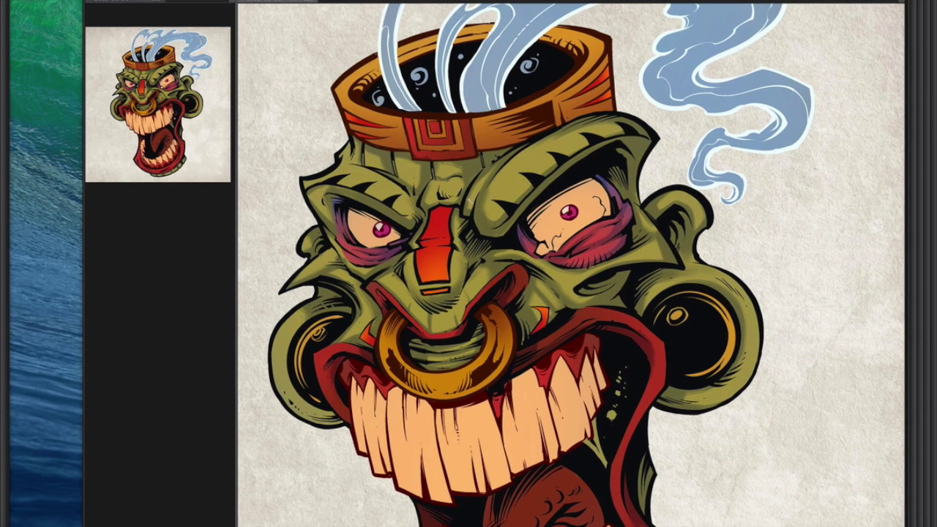
scroll(483, 212, down, 3)
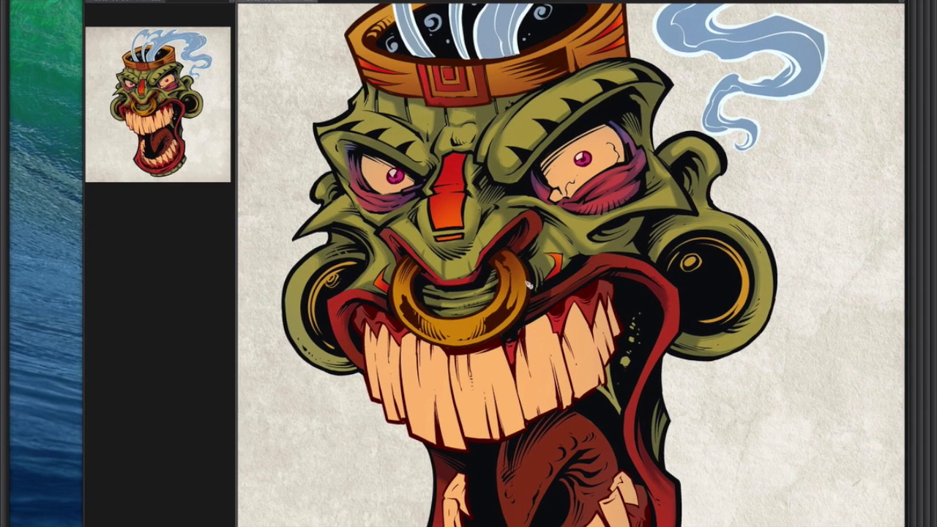
key(Tab)
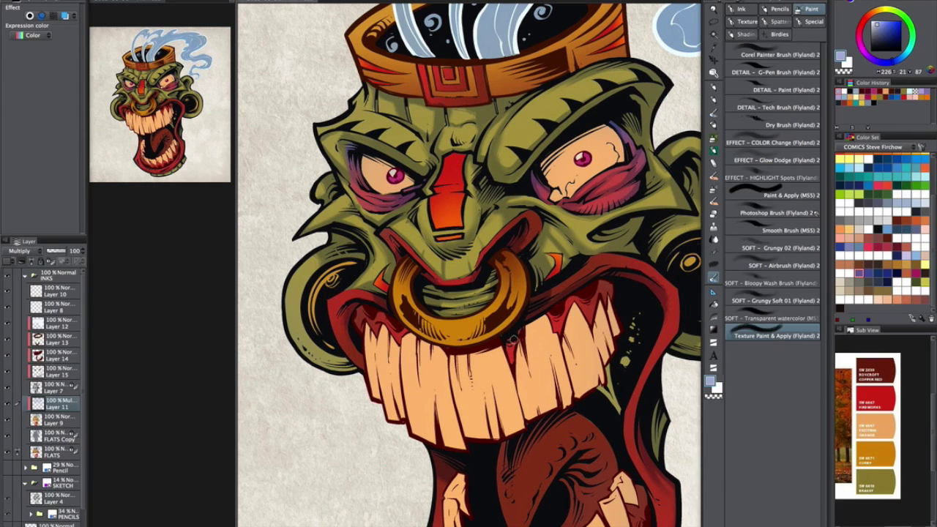
Step: Select the gold areas of the headband and nose ring and shade the lower curve of the ring on Layer 11
click(511, 265)
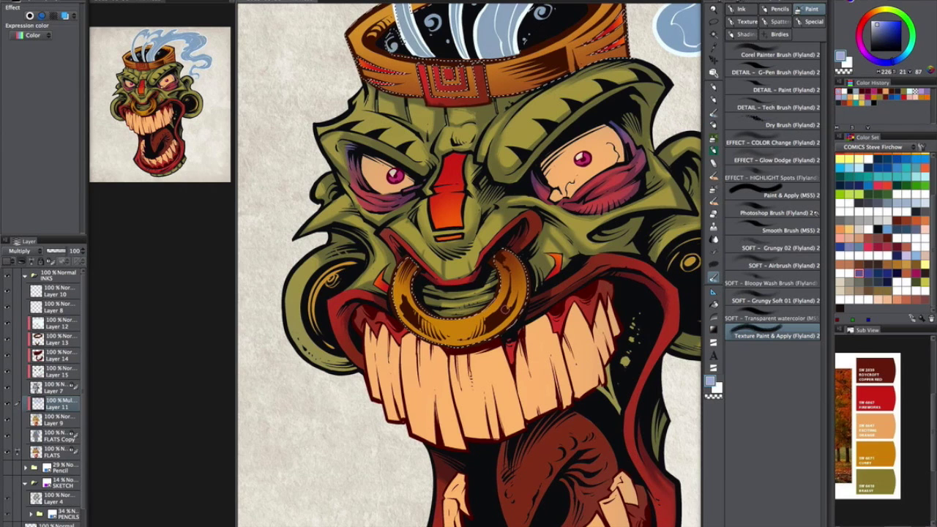
drag(516, 289, 488, 339)
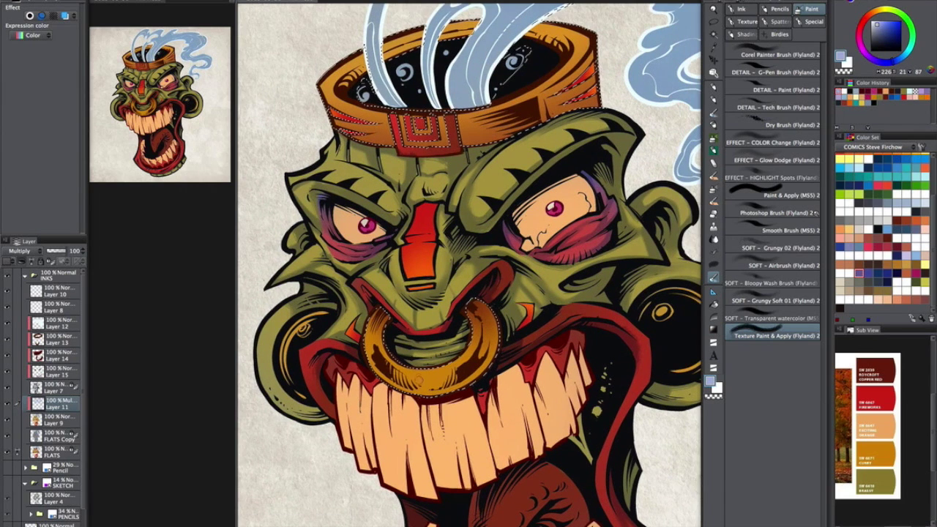
click(8, 388)
click(8, 388)
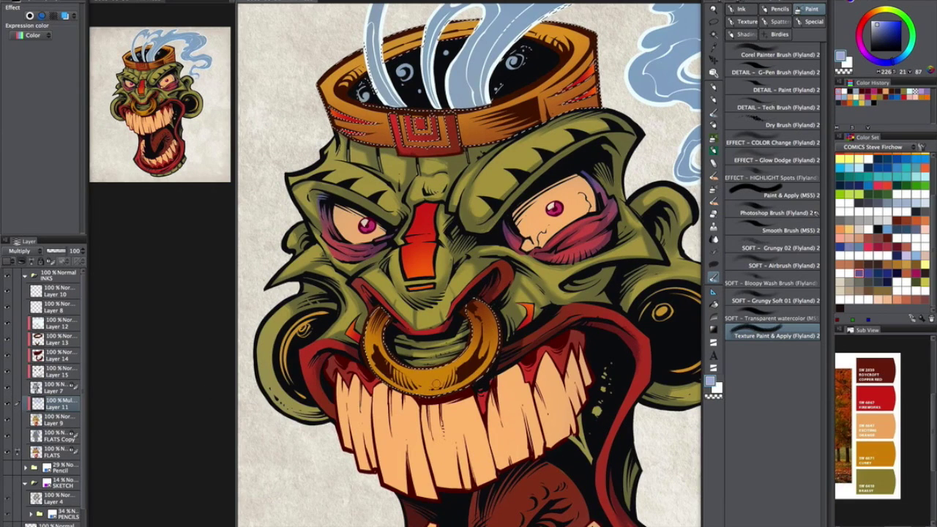
drag(479, 320, 490, 393)
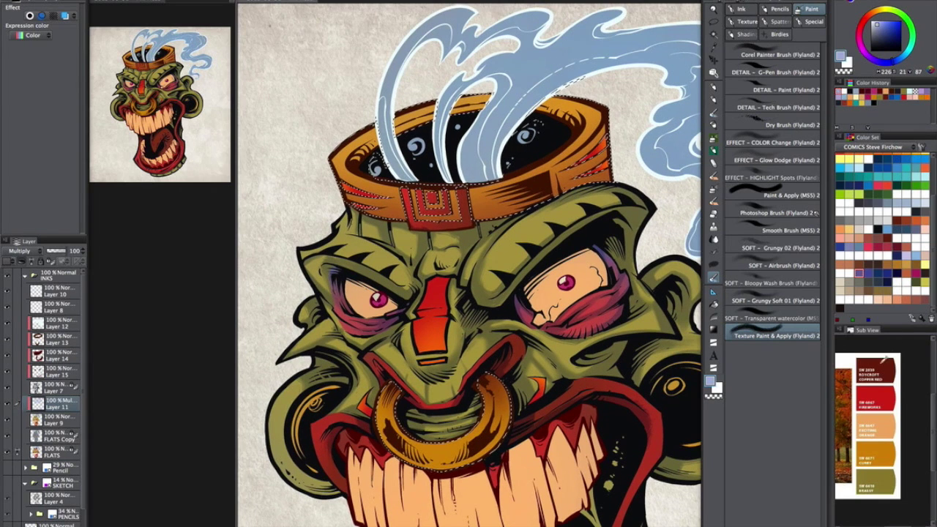
Step: Set a salmon paint colour (H 9, S 32, V 85), shade the headband beside its red emblem, and clear the selection
click(881, 363)
click(878, 25)
click(882, 26)
drag(480, 196, 498, 198)
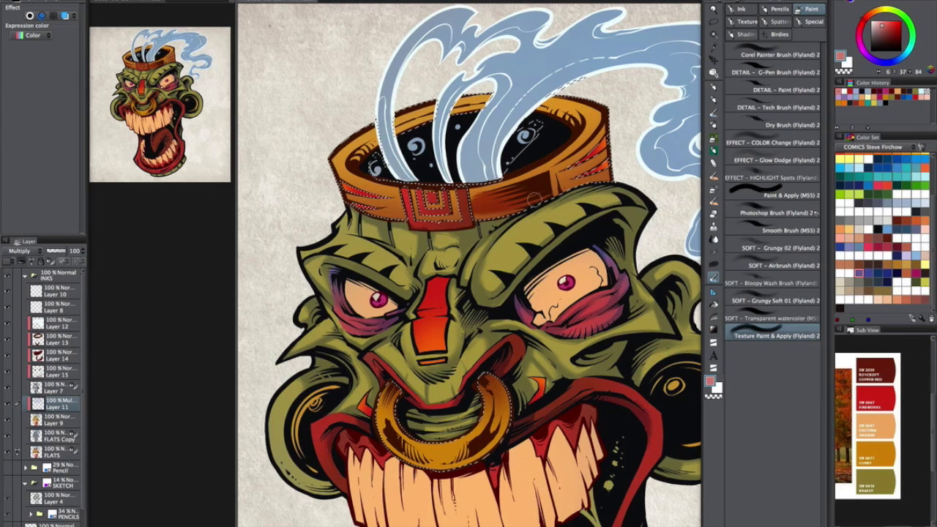
alt+click(520, 217)
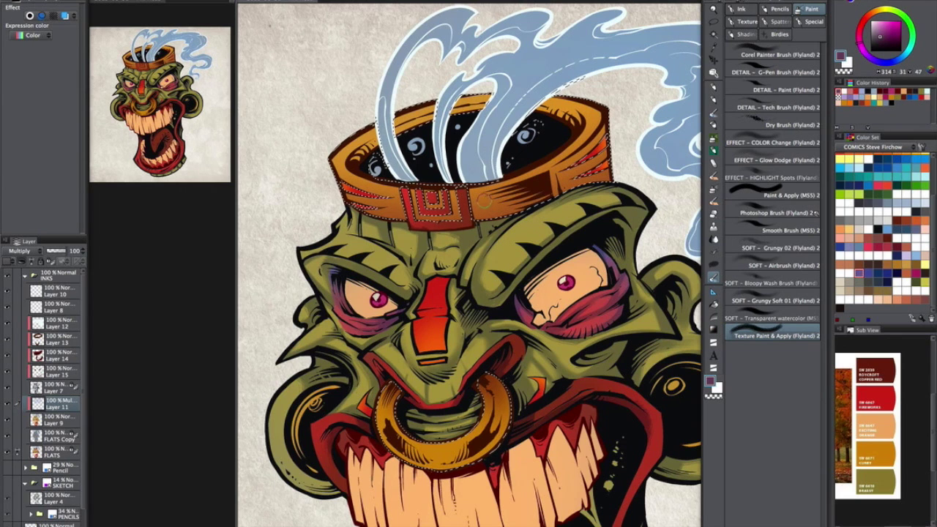
alt+click(485, 199)
click(880, 25)
mouse_move(475, 198)
mouse_down()
mouse_move(525, 198)
mouse_move(488, 207)
mouse_move(488, 196)
mouse_move(501, 219)
mouse_up()
key(super+d)
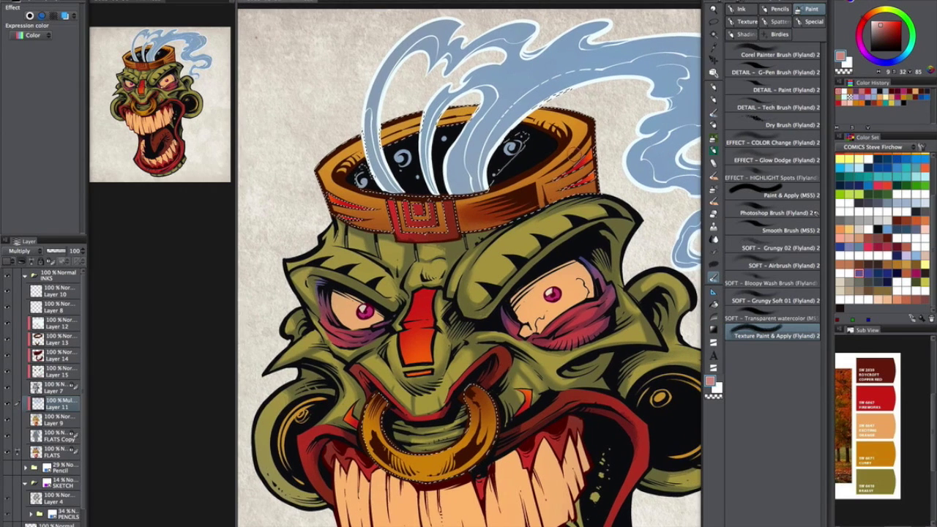
Step: Shade the outer face of the gold headband around the red emblem and toward both sides
mouse_move(581, 153)
mouse_down()
mouse_move(551, 182)
mouse_move(548, 200)
mouse_move(597, 176)
mouse_move(599, 198)
mouse_up()
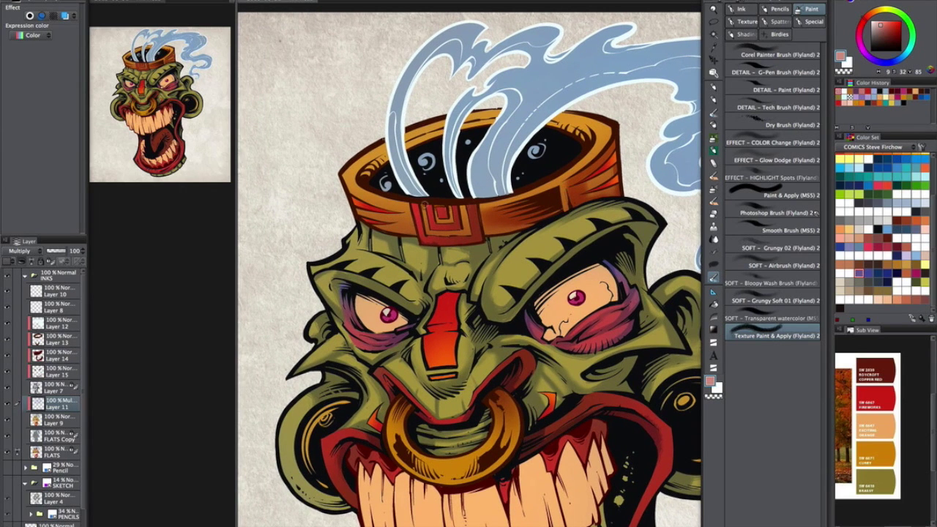
drag(457, 165, 511, 178)
drag(425, 184, 558, 134)
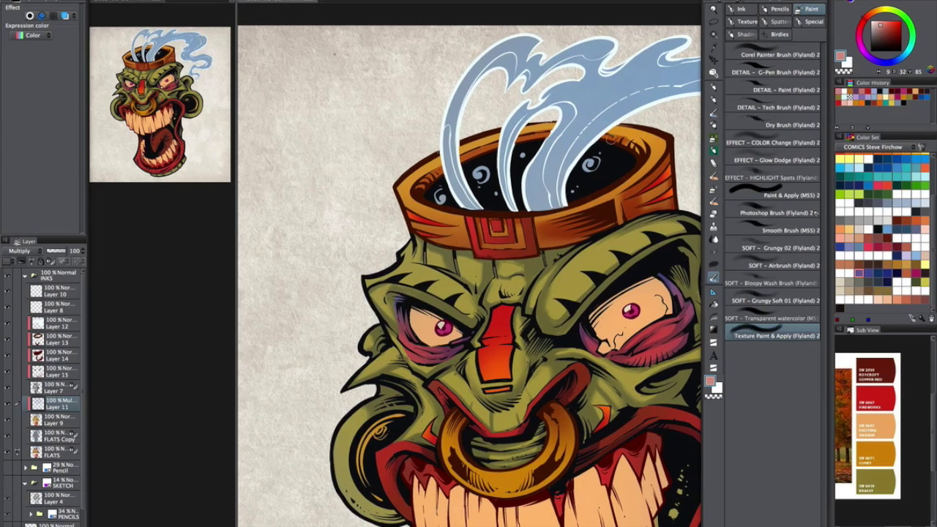
scroll(625, 157, right, 6)
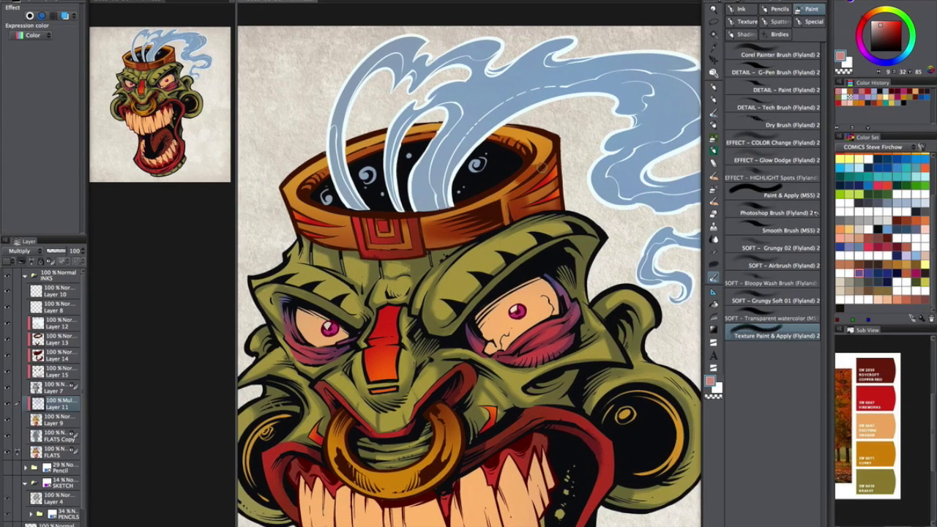
scroll(445, 161, left, 2)
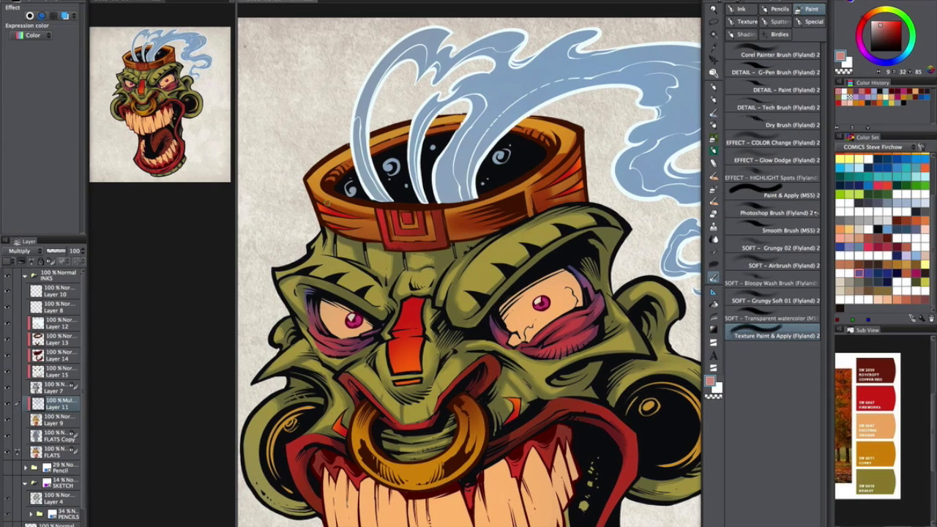
scroll(344, 211, left, 3)
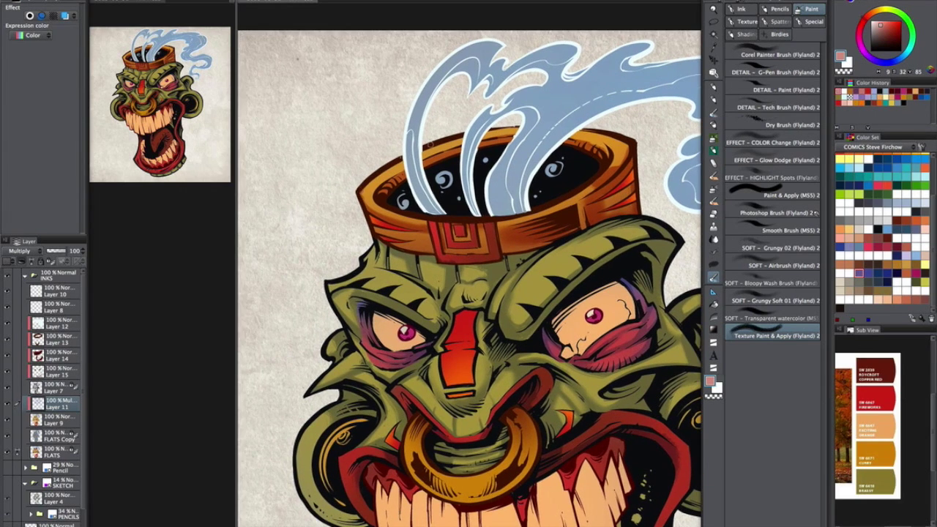
Step: Shade the upper rim and inner edge of the headband around the dark opening
scroll(535, 153, right, 3)
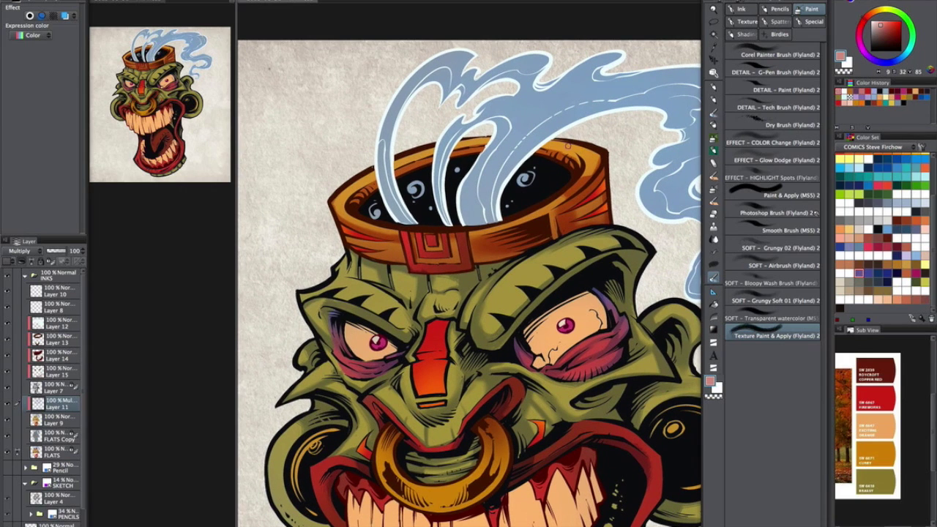
scroll(597, 178, right, 2)
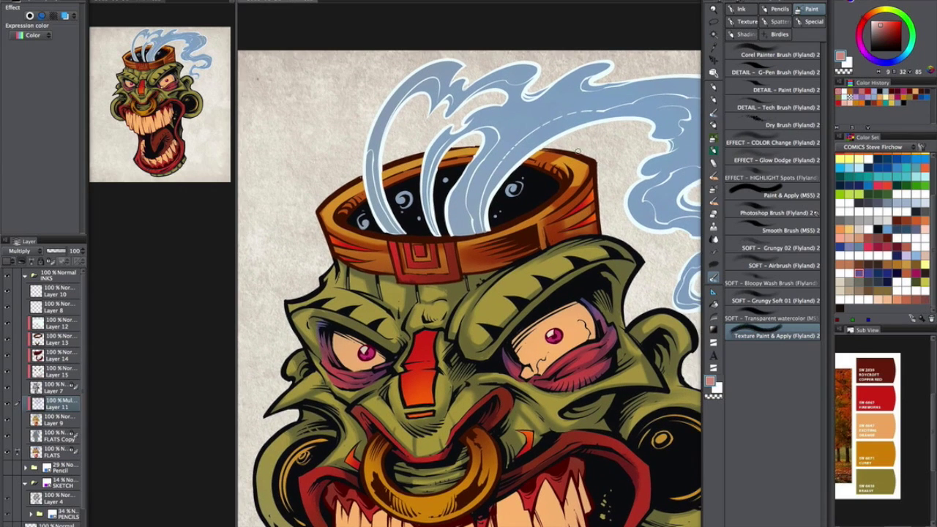
scroll(575, 210, down, 2)
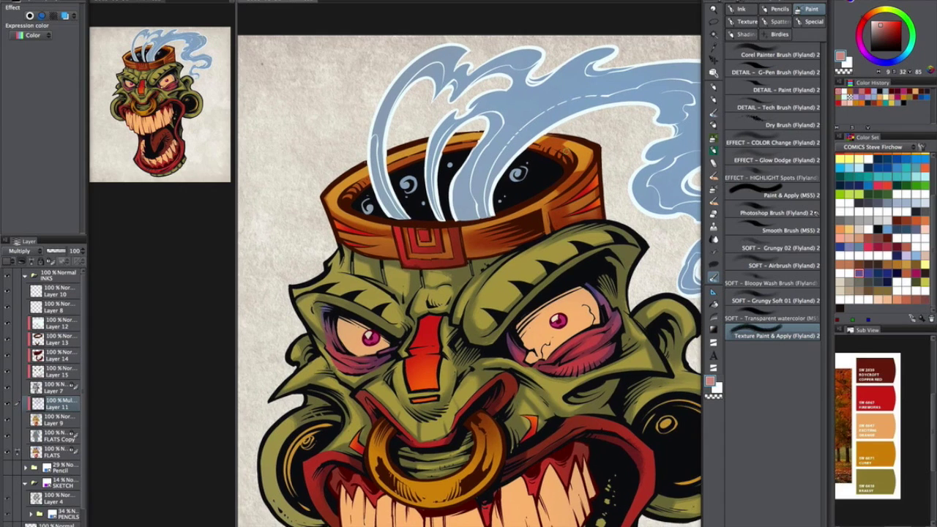
scroll(589, 153, down, 2)
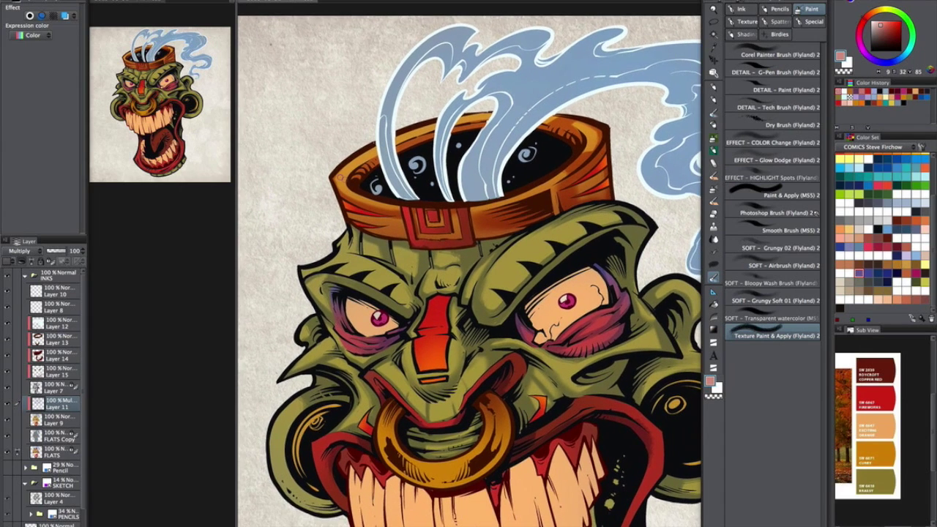
scroll(527, 272, down, 3)
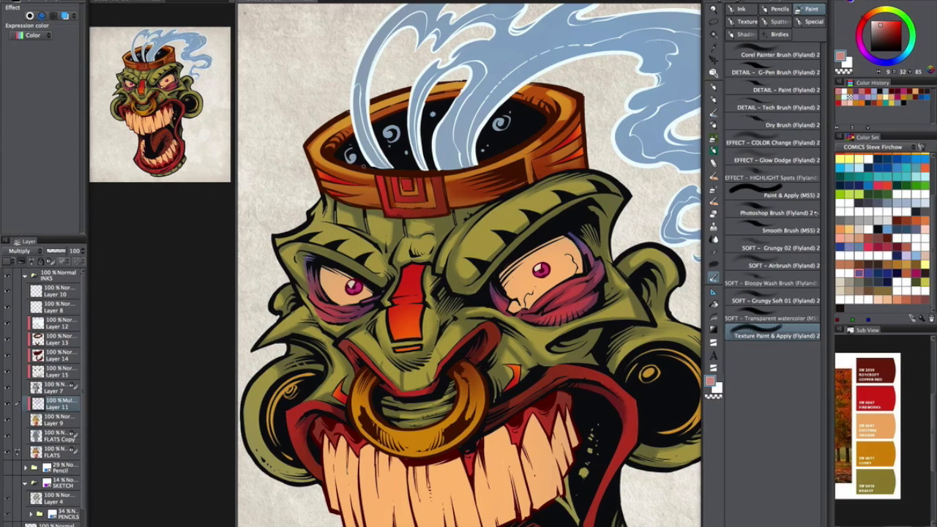
Step: Set a tan paint colour (H 37, S 39, V 87) and shade the central upper teeth below the nose ring on Layer 11
key(super+minus)
drag(545, 316, 540, 240)
scroll(540, 237, up, 5)
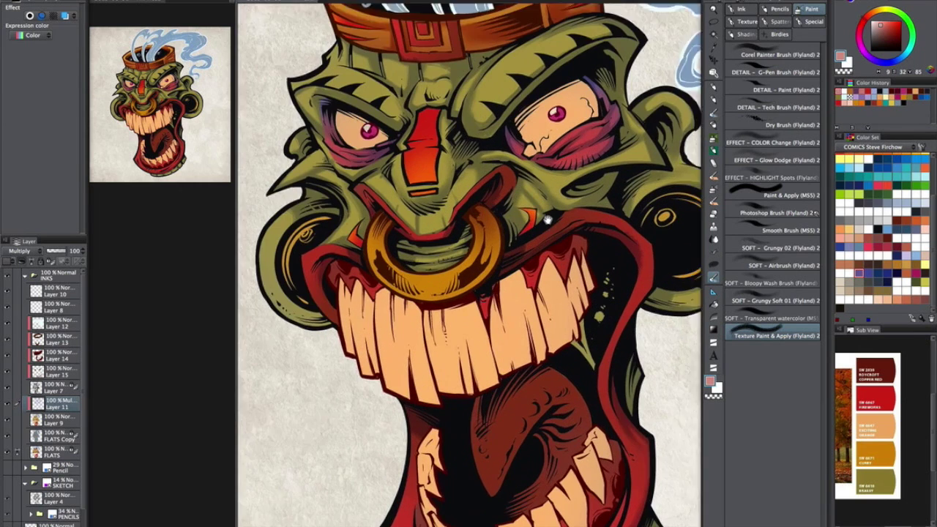
click(49, 388)
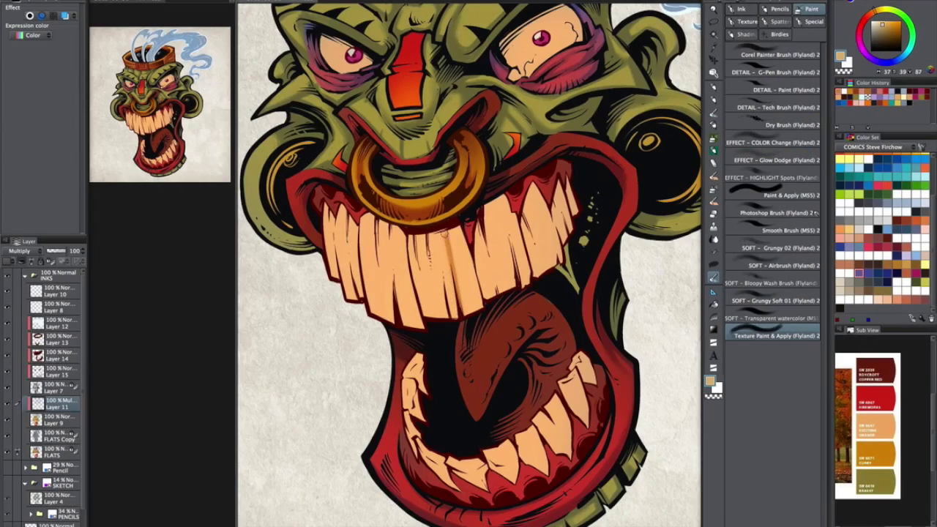
mouse_move(448, 233)
mouse_down()
mouse_move(470, 274)
mouse_move(466, 257)
mouse_up()
drag(518, 353, 498, 366)
mouse_move(425, 245)
mouse_down()
mouse_move(410, 273)
mouse_move(419, 290)
mouse_move(388, 284)
mouse_up()
drag(500, 258, 467, 246)
drag(370, 261, 368, 315)
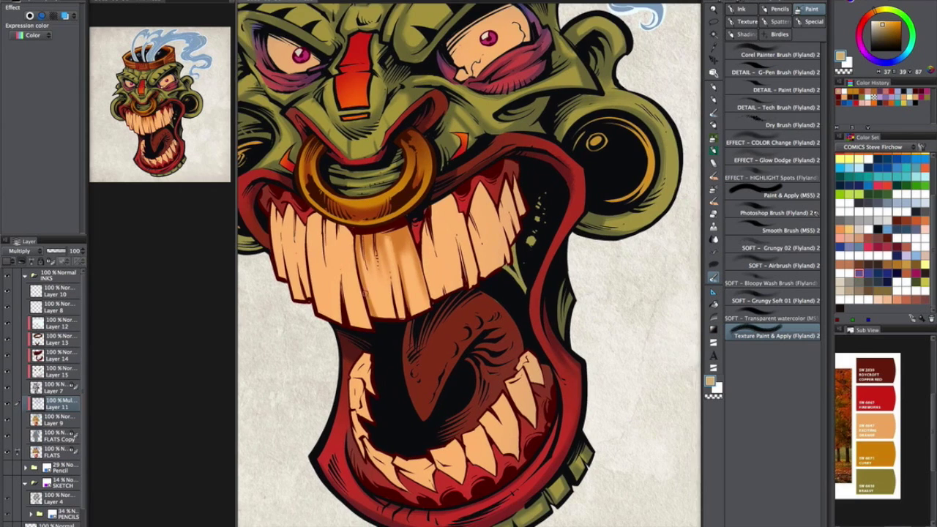
Step: Shade the remaining upper teeth on both sides of the central ones with the tan colour
scroll(509, 307, down, 3)
drag(469, 256, 450, 253)
drag(447, 247, 455, 280)
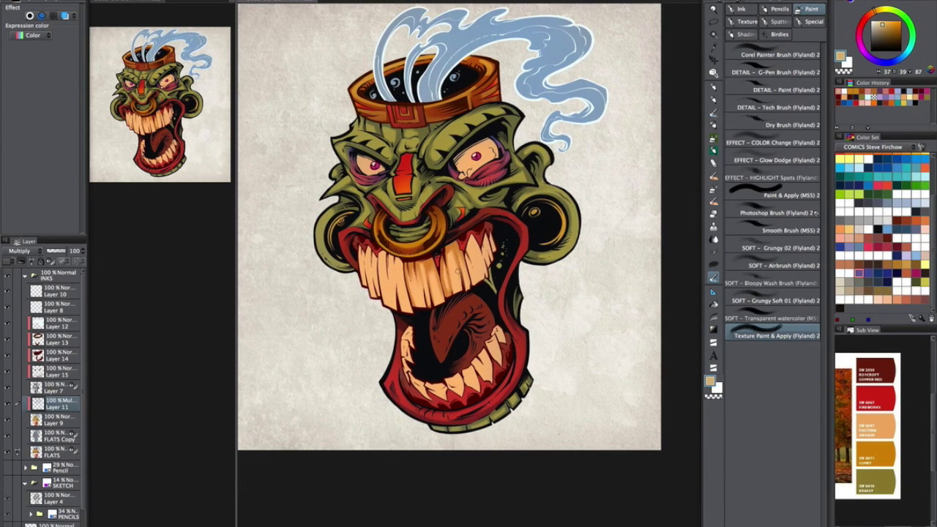
mouse_move(472, 233)
mouse_down()
mouse_move(482, 275)
mouse_move(473, 241)
mouse_up()
drag(410, 227, 416, 273)
drag(417, 227, 434, 278)
mouse_move(407, 229)
mouse_down()
mouse_move(411, 270)
mouse_move(401, 262)
mouse_up()
drag(394, 222, 397, 259)
Step: Shade the lower teeth along the jaw from one side of the mouth to the other with the tan colour
scroll(565, 296, up, 1)
drag(574, 278, 565, 188)
drag(483, 237, 492, 267)
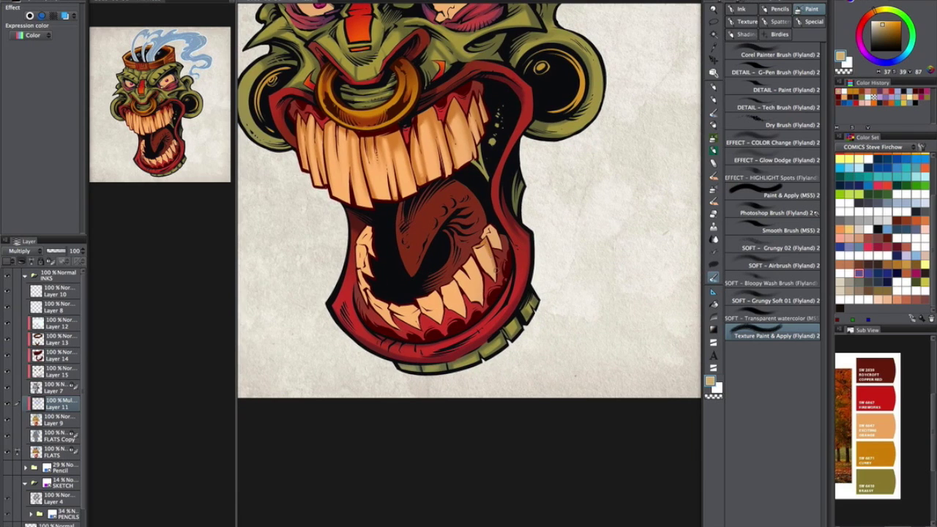
drag(487, 231, 489, 198)
mouse_move(470, 232)
mouse_down()
mouse_move(484, 265)
mouse_move(480, 237)
mouse_up()
drag(446, 235, 453, 257)
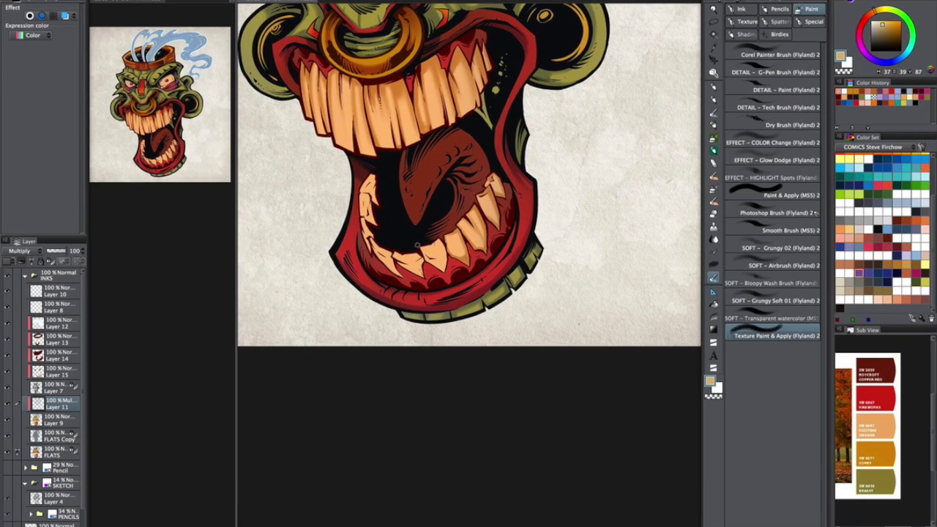
drag(420, 274, 401, 265)
drag(440, 242, 461, 264)
drag(423, 299, 407, 282)
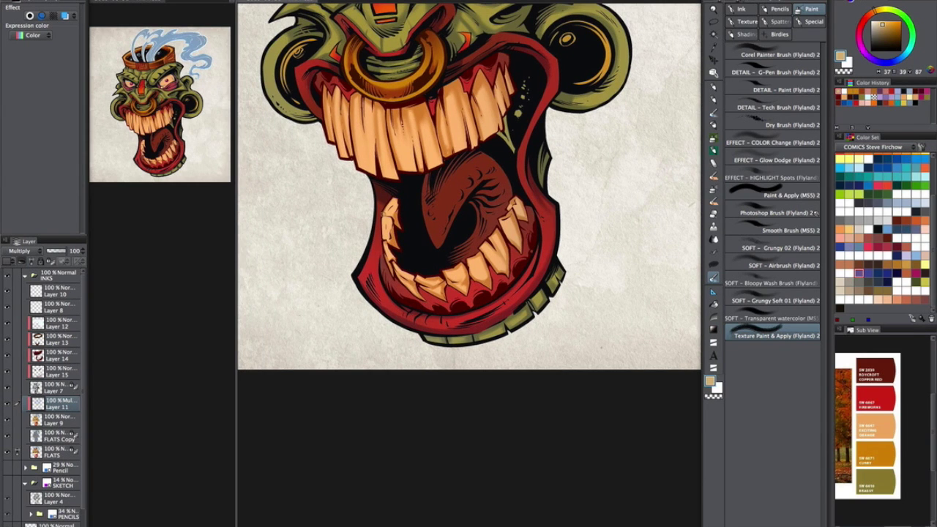
Step: Set a dusty pink paint colour (H 9, S 32, V 85) and shade the tongue on Layer 11
scroll(469, 220, up, 8)
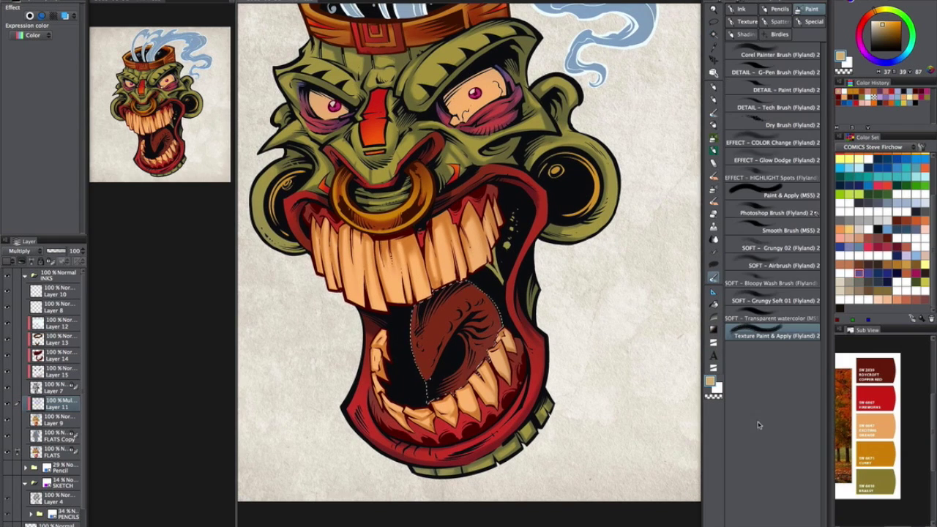
click(839, 92)
drag(468, 344, 493, 293)
mouse_move(506, 258)
mouse_down()
mouse_move(515, 283)
mouse_move(477, 335)
mouse_up()
key(ctrl+d)
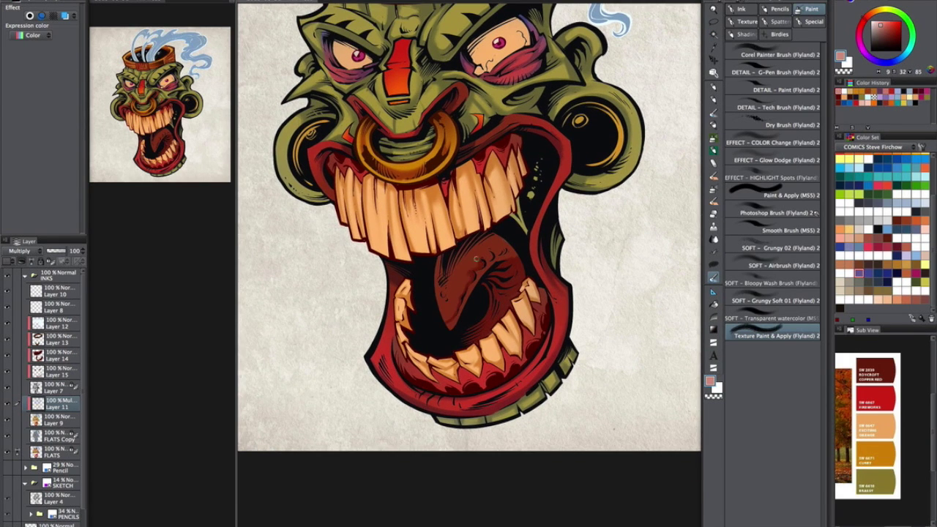
drag(520, 245, 533, 240)
drag(451, 279, 455, 314)
key(ctrl+minus)
drag(516, 110, 530, 233)
key(ctrl+plus)
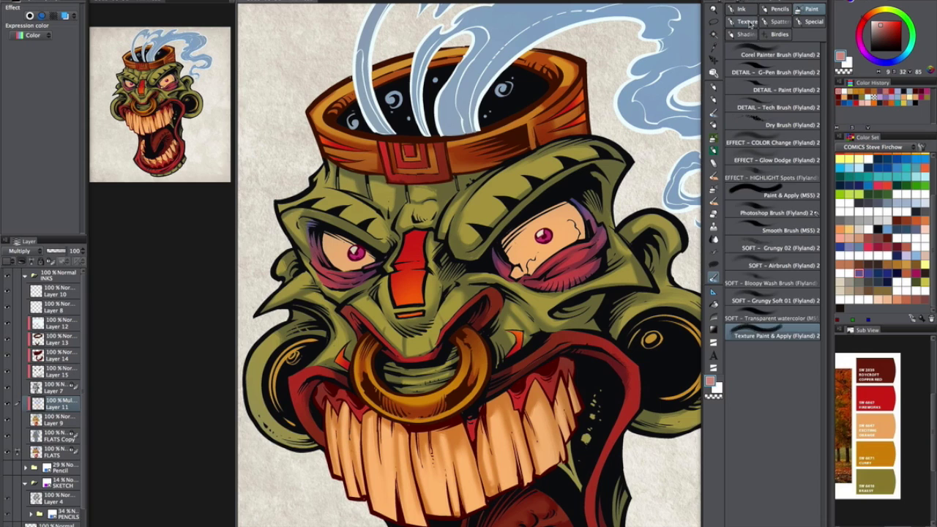
Step: Shade the eyeballs with the dusty pink colour using the Dry Brush Background texture brush
click(748, 23)
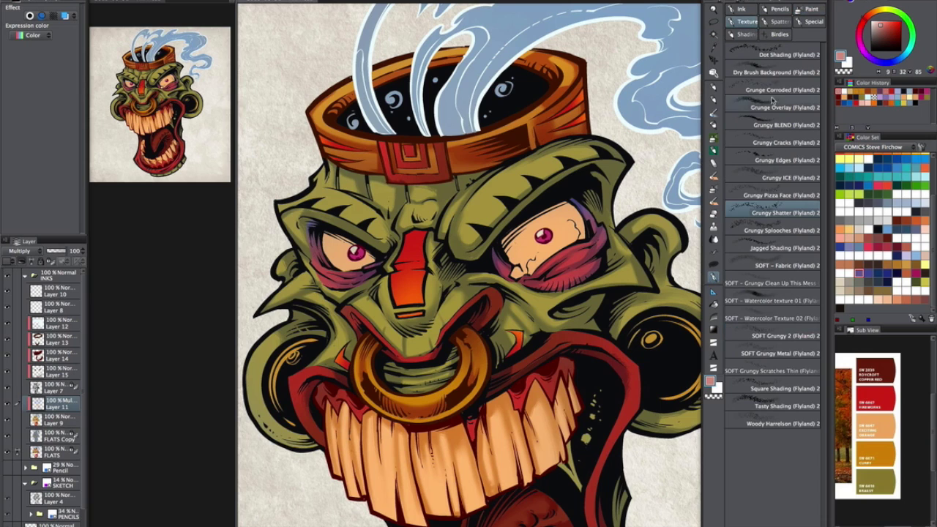
click(789, 71)
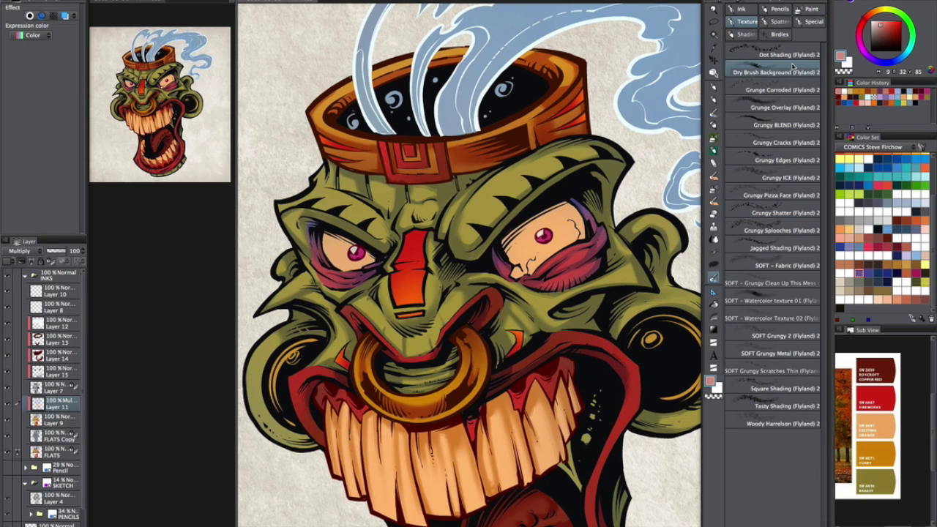
mouse_move(538, 260)
mouse_down()
mouse_move(576, 219)
mouse_move(523, 256)
mouse_move(615, 243)
mouse_up()
key(ctrl+z)
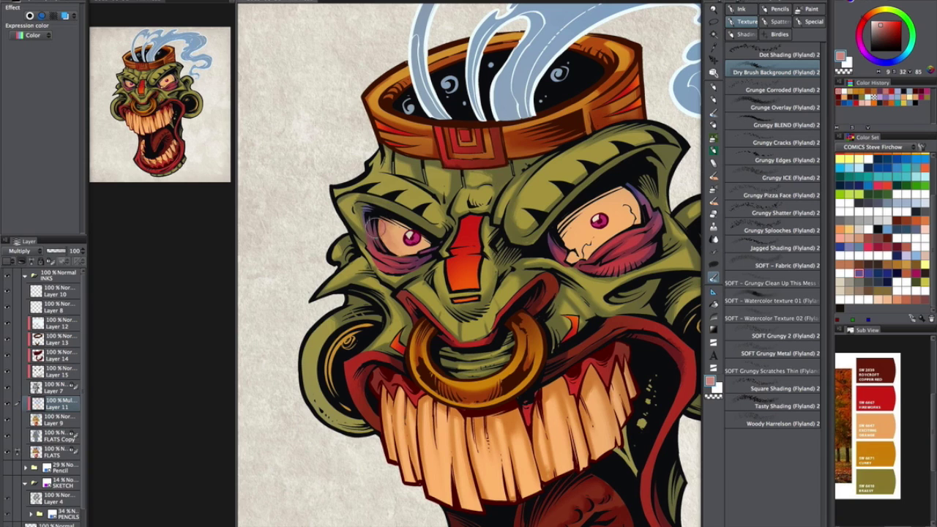
scroll(453, 259, right, 2)
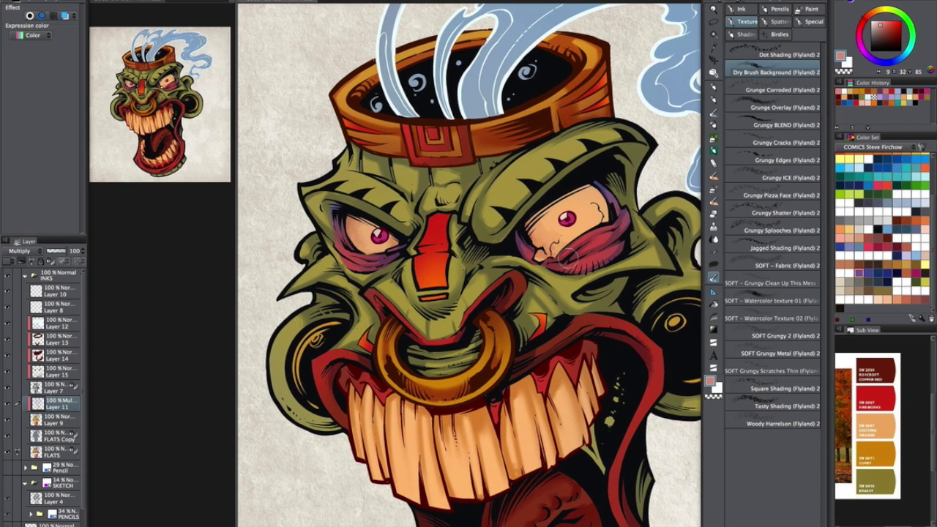
scroll(564, 249, right, 2)
mouse_move(564, 183)
mouse_down()
mouse_move(564, 218)
mouse_move(564, 207)
mouse_up()
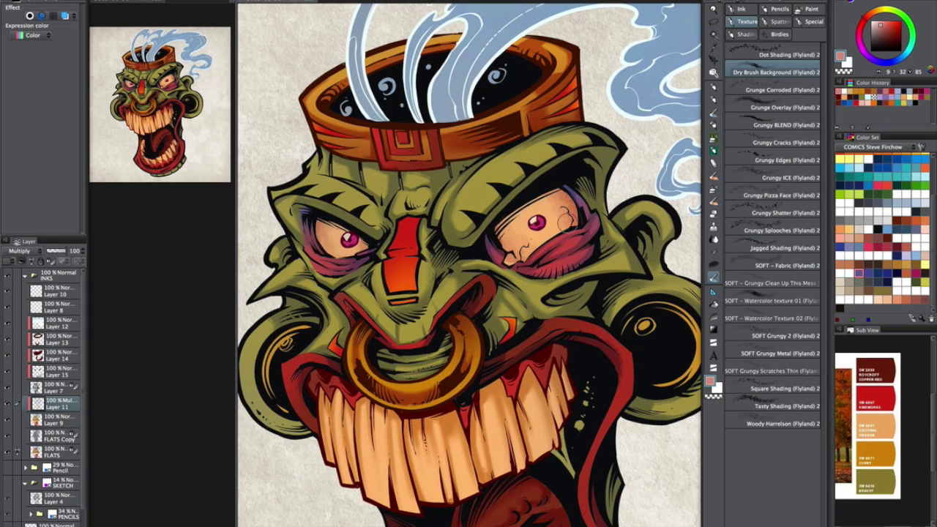
drag(510, 245, 515, 261)
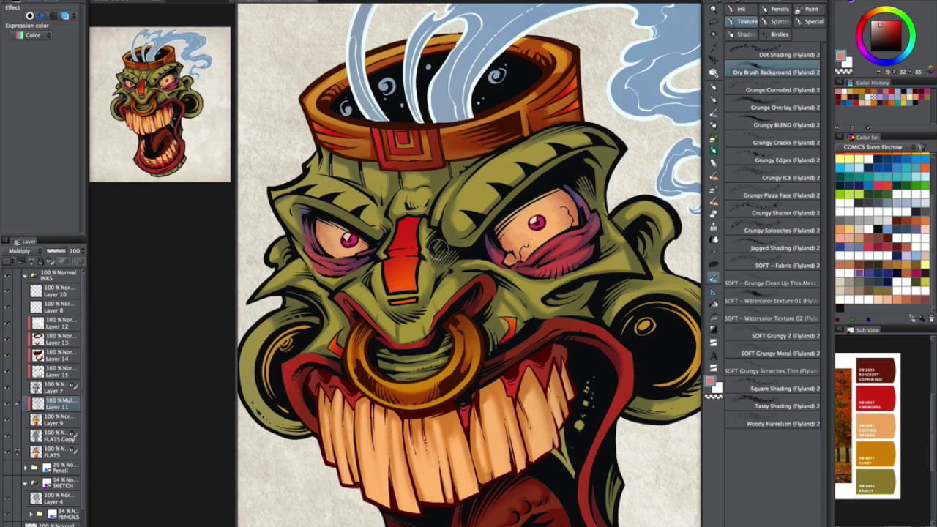
mouse_move(528, 204)
mouse_down()
mouse_move(570, 183)
mouse_move(526, 201)
mouse_move(487, 241)
mouse_move(558, 188)
mouse_up()
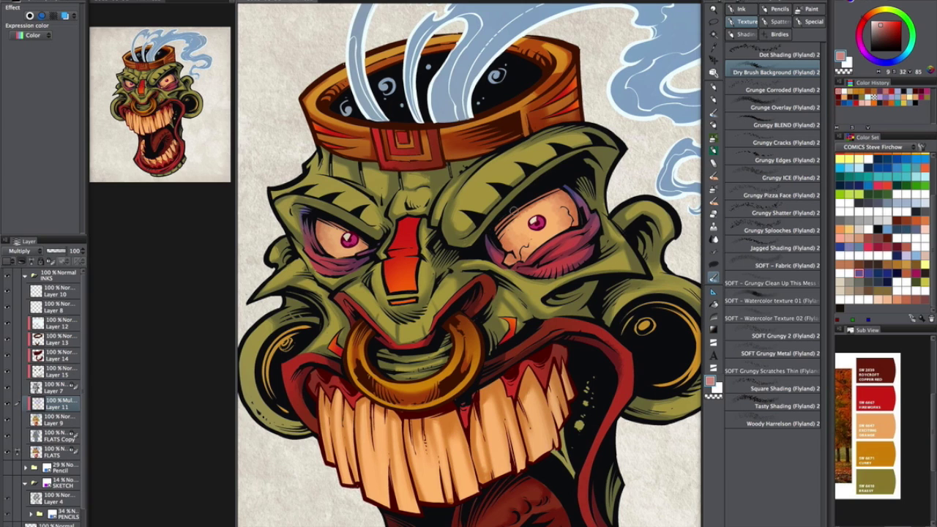
Step: Add speckled pink texture to the inner corner and lower edge of the larger eyeball with the Tasty Shading brush
scroll(579, 351, down, 5)
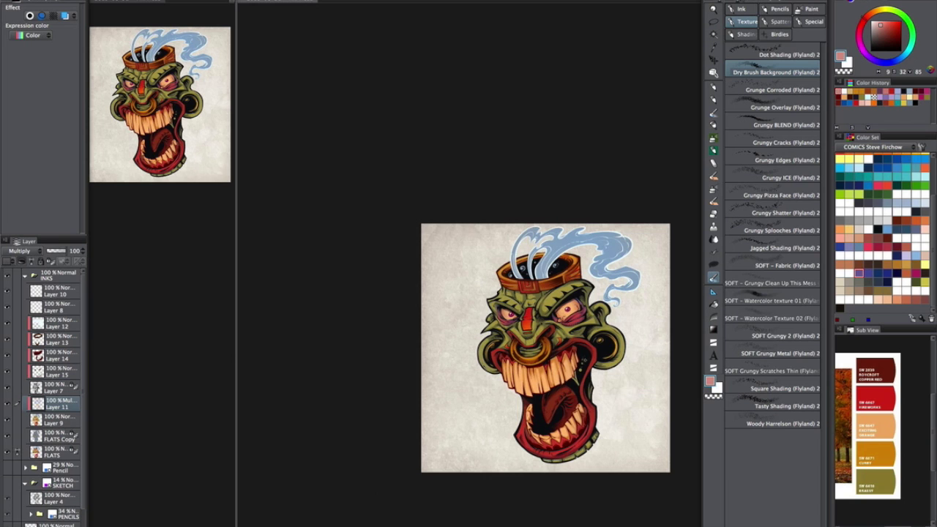
scroll(586, 364, up, 5)
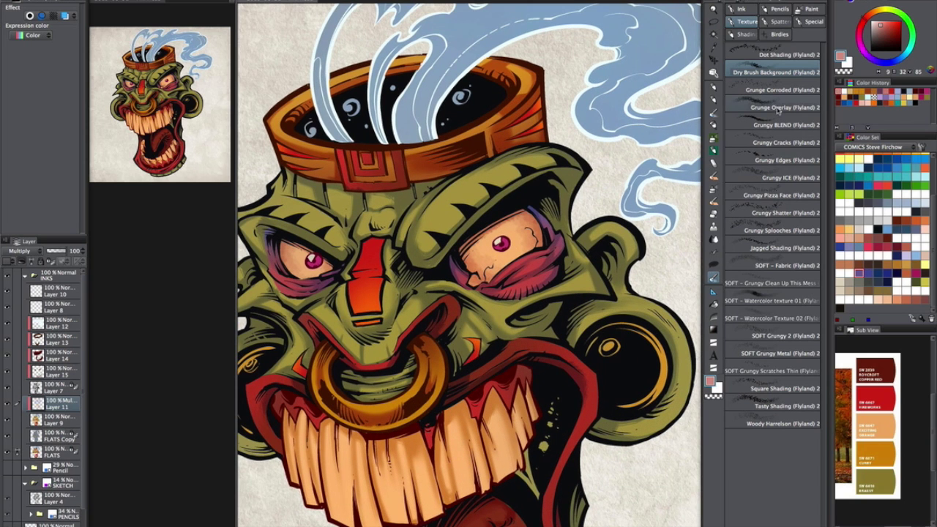
click(778, 108)
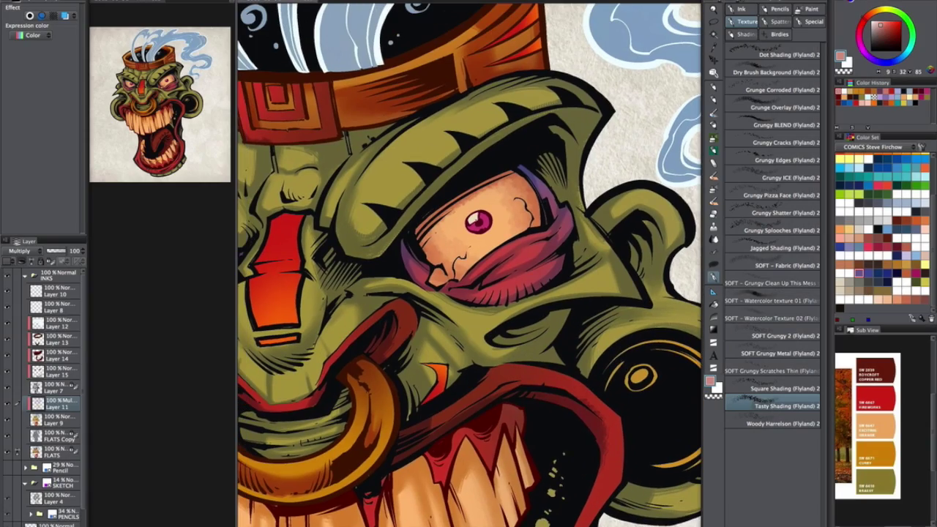
drag(430, 236, 464, 271)
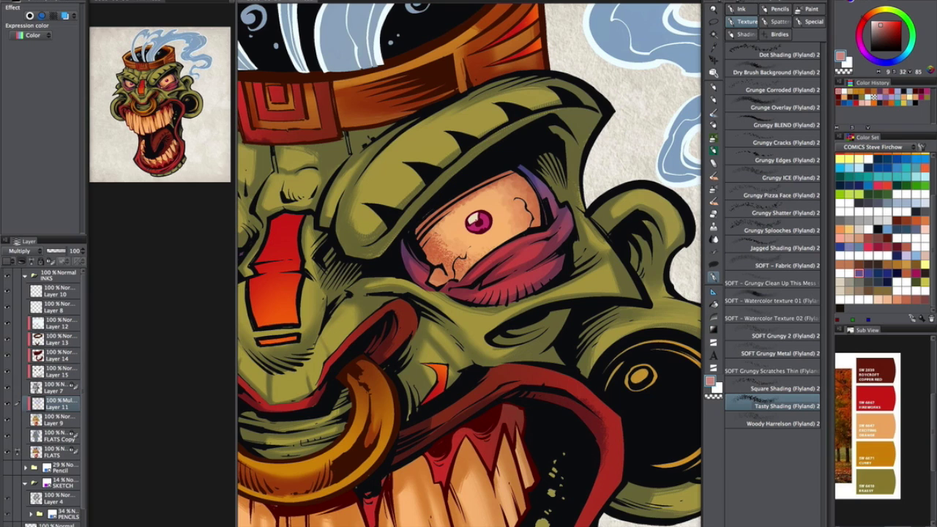
drag(439, 263, 525, 265)
drag(439, 264, 557, 256)
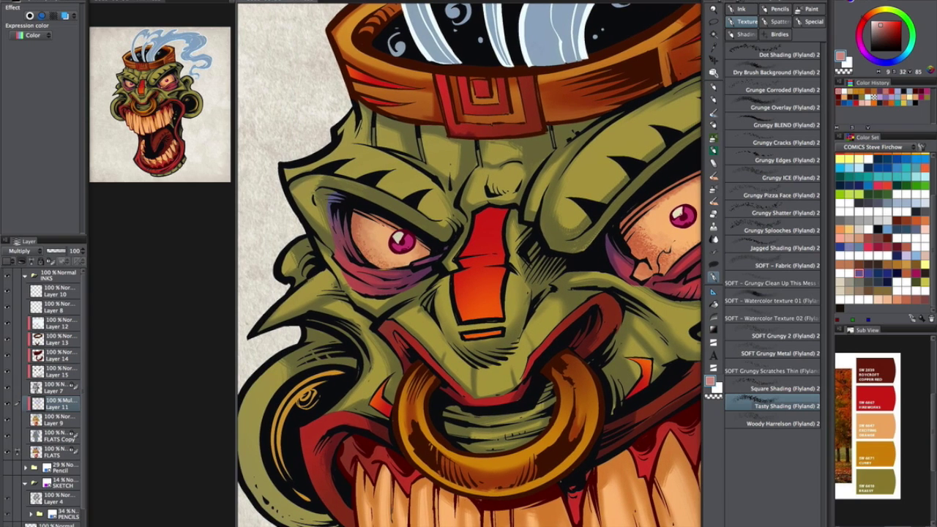
scroll(556, 335, down, 4)
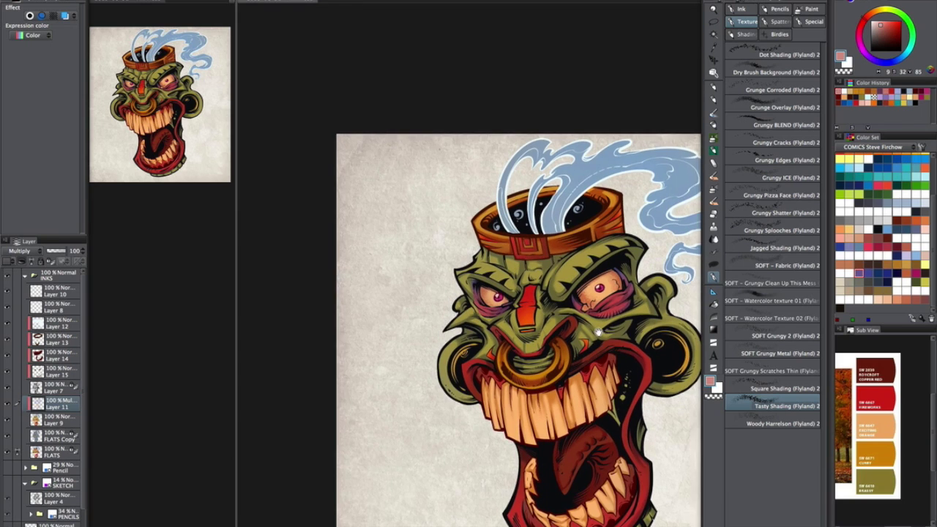
drag(609, 351, 526, 266)
drag(614, 297, 585, 262)
scroll(584, 260, down, 3)
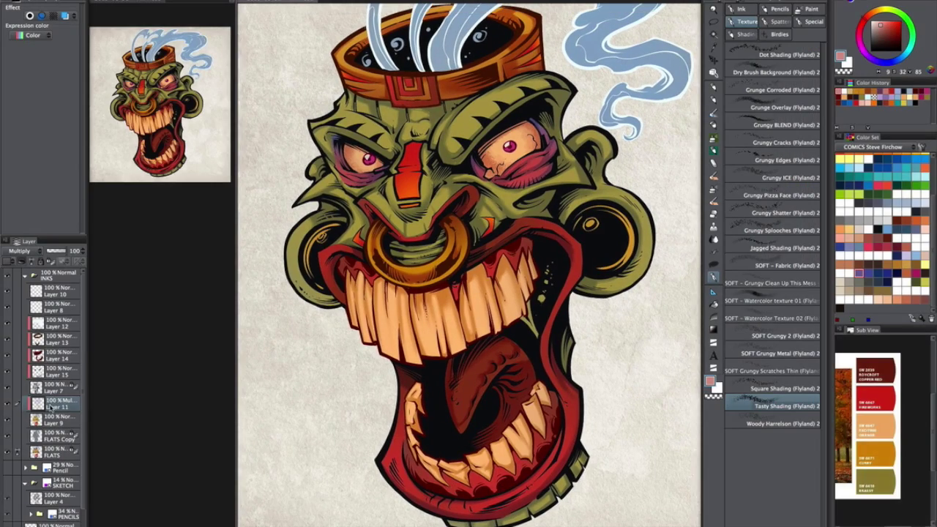
Step: Auto-select the green skin with Layer 9 active and choose the Grunge Overlay texture brush for painting it
click(53, 420)
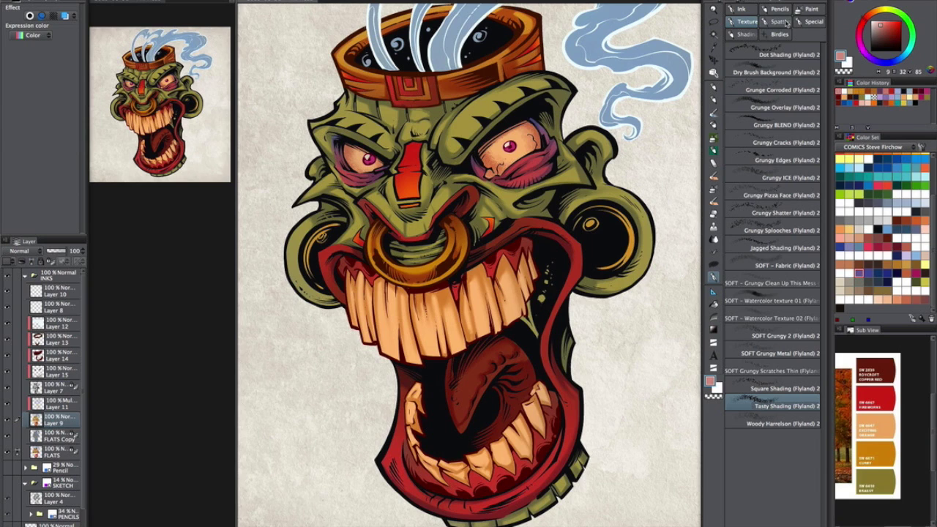
click(807, 9)
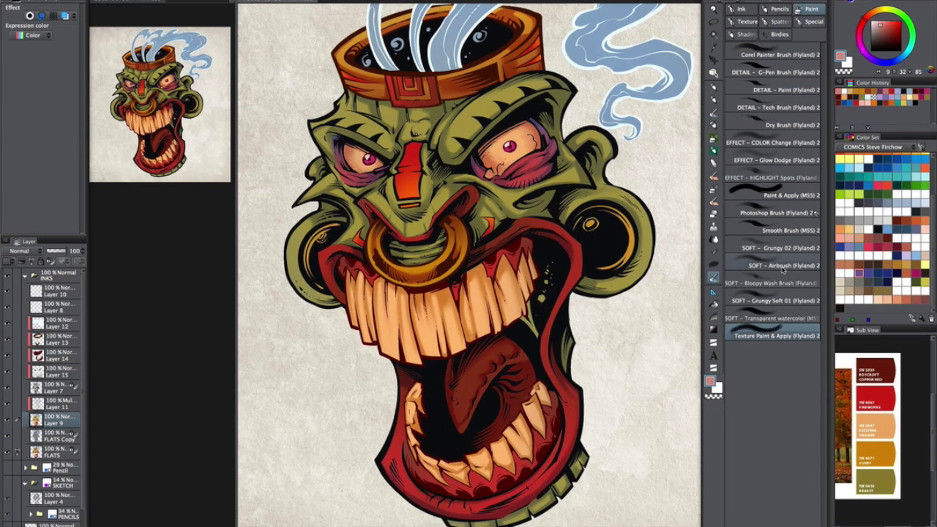
click(776, 301)
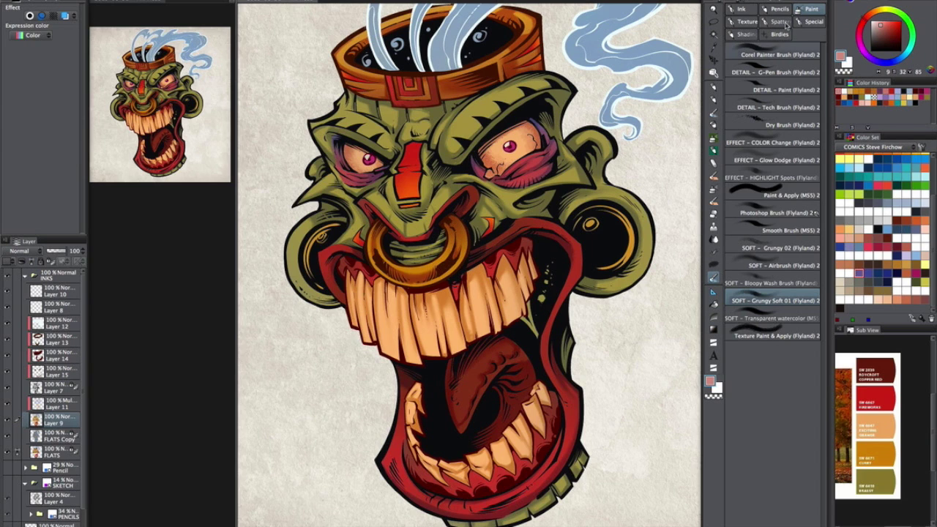
click(748, 23)
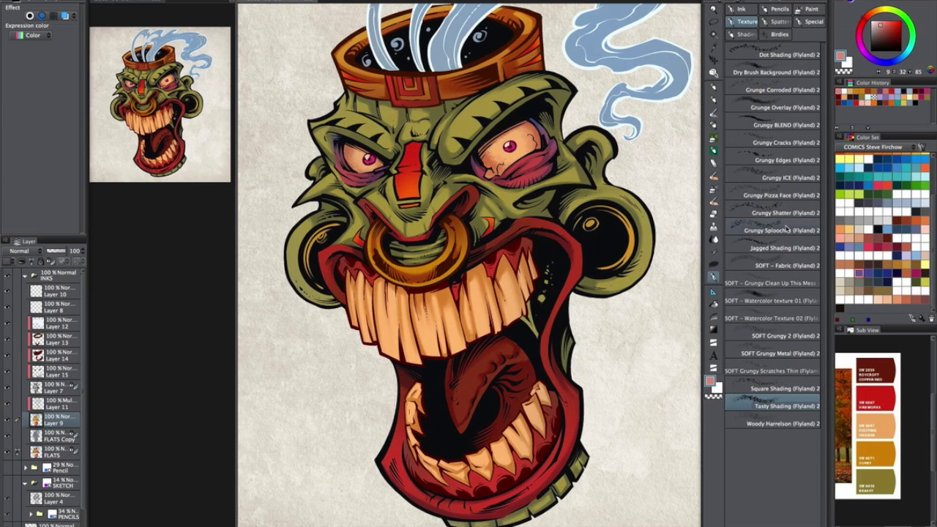
click(788, 108)
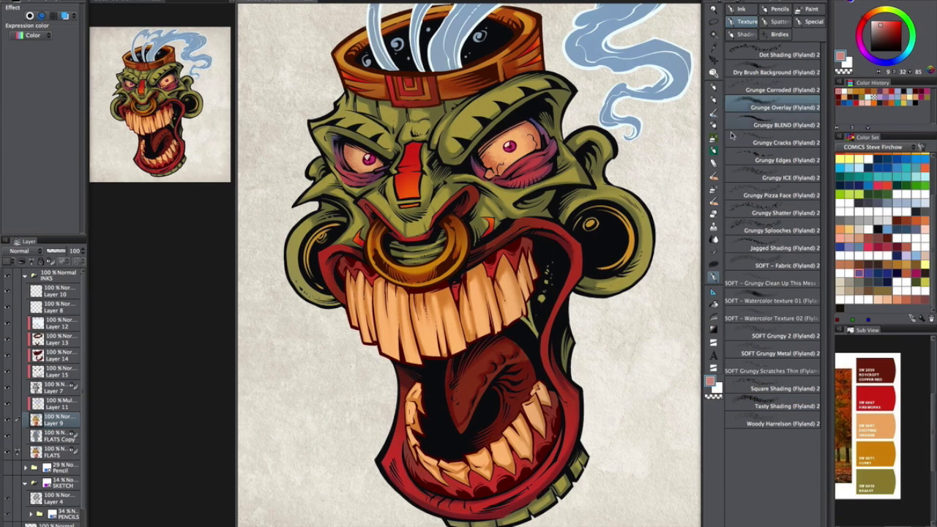
drag(418, 256, 449, 334)
key(w)
click(446, 240)
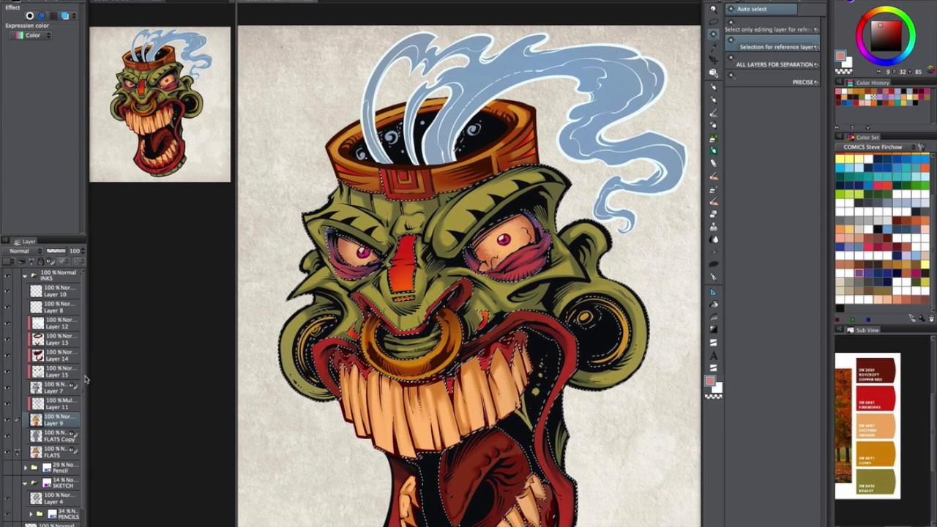
key(super+d)
key(b)
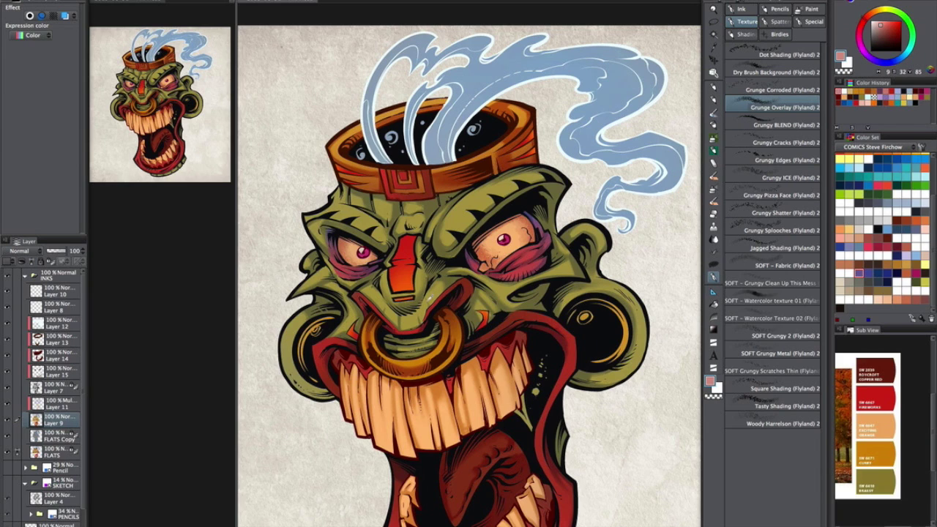
Step: Sample the skin green, brighten it to a yellow-green (H 61, S 56), and try a highlight over the nose
alt+click(430, 298)
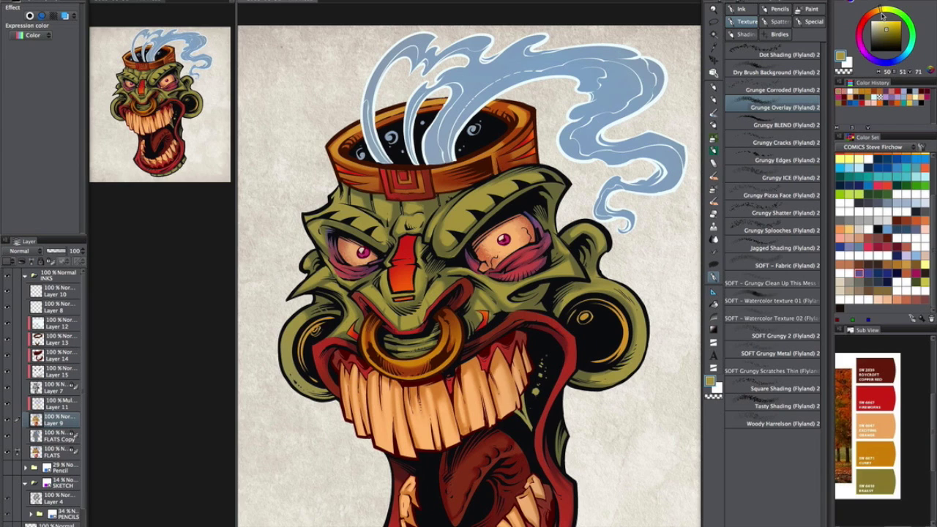
drag(883, 13, 888, 27)
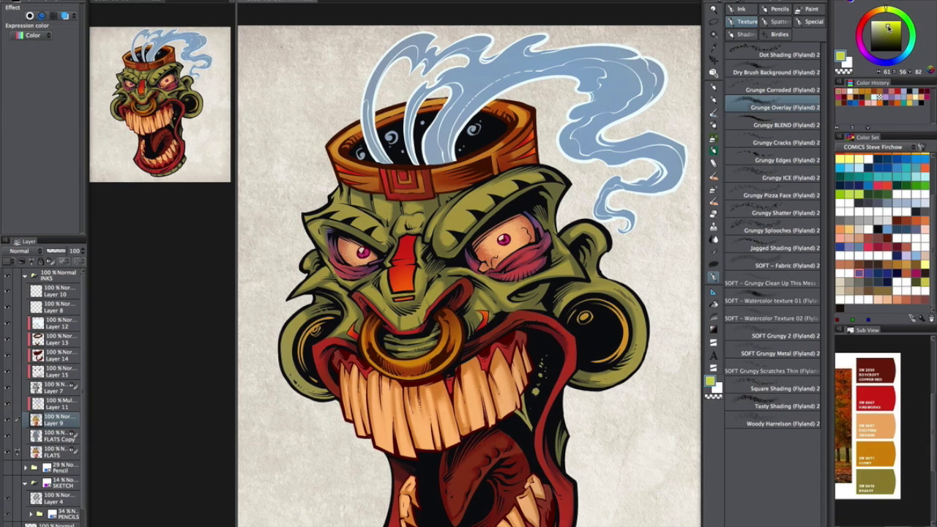
mouse_move(432, 295)
mouse_down()
mouse_move(411, 326)
mouse_move(390, 293)
mouse_move(434, 275)
mouse_move(422, 251)
mouse_move(386, 245)
mouse_up()
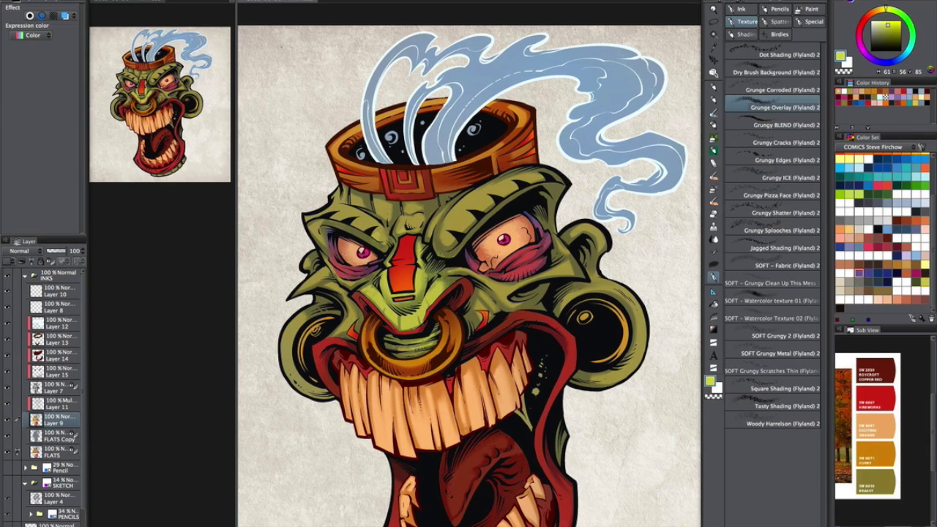
key(ctrl+z)
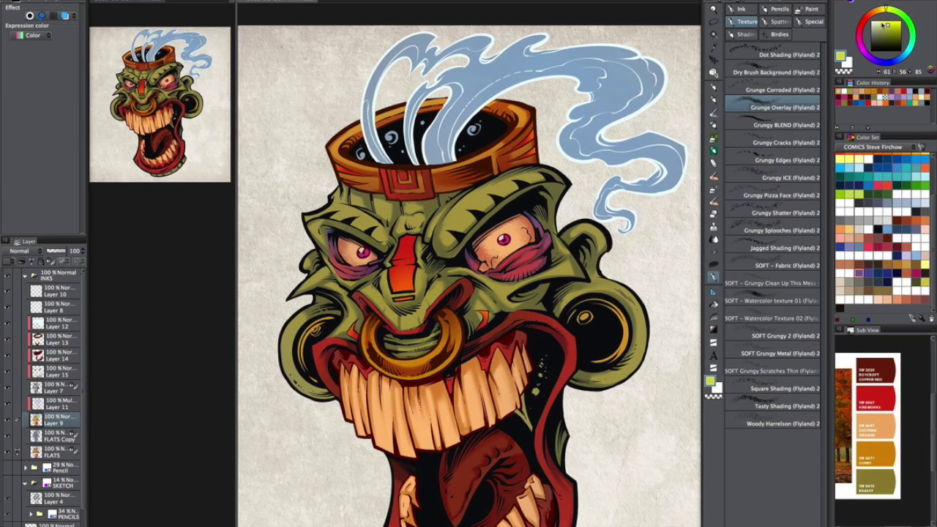
Step: Paint yellow-green highlights (H 61, S 56, V 85) on the nose with the Grunge Overlay brush on Layer 9
click(880, 24)
drag(439, 275, 404, 328)
drag(395, 288, 377, 321)
drag(481, 307, 495, 298)
key(ctrl+z)
click(852, 88)
drag(436, 285, 412, 328)
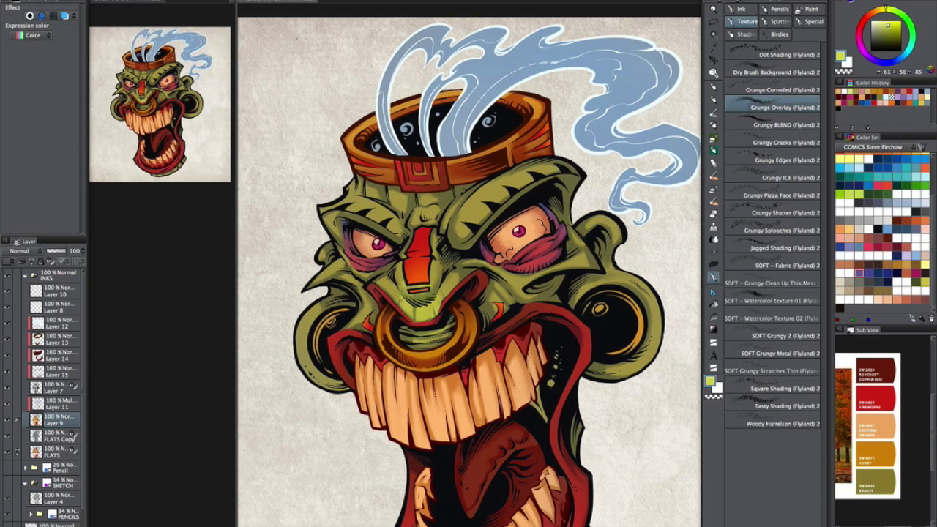
Step: Build up the yellow-green highlights on the nose with an enlarged Dry Brush Background brush
click(787, 72)
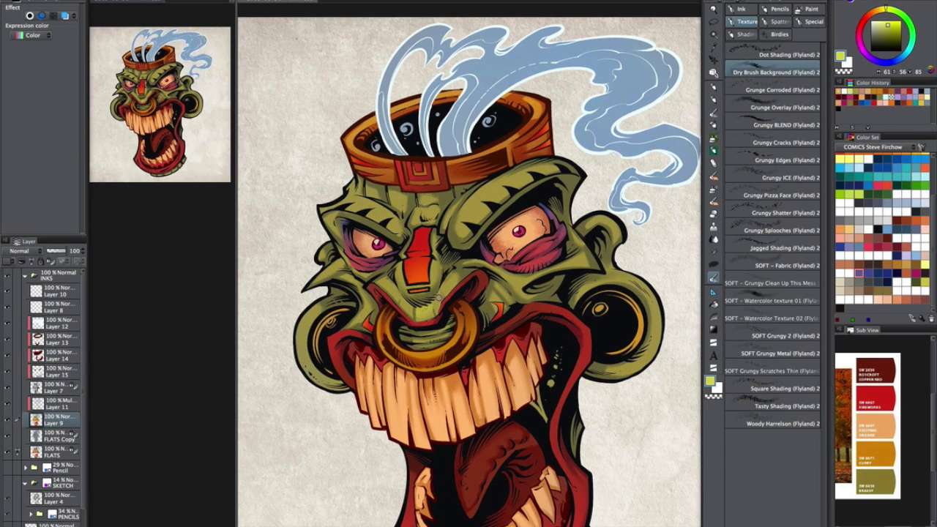
key(])
key(])
key(])
drag(410, 302, 429, 305)
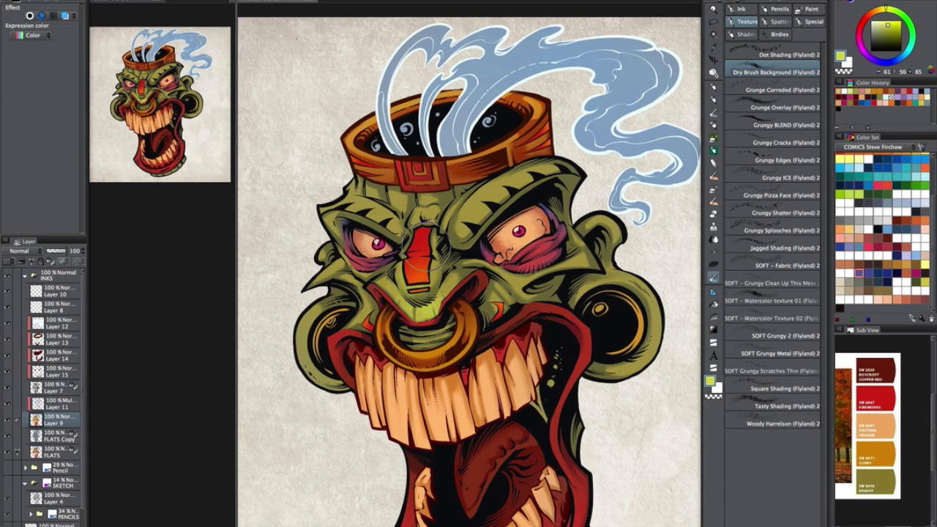
mouse_move(442, 298)
mouse_down()
mouse_move(471, 280)
mouse_move(440, 284)
mouse_move(457, 276)
mouse_up()
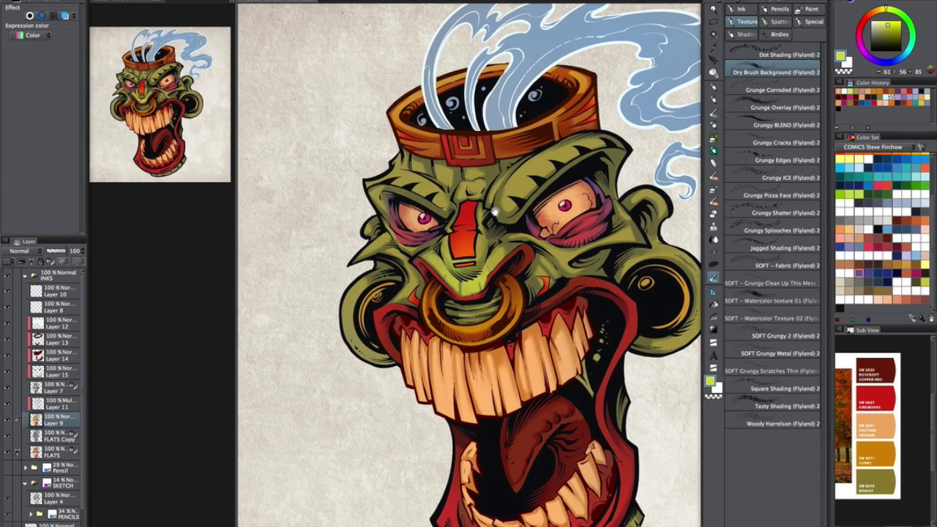
Step: Highlight the brows and forehead with the yellow-green colour using the Dry Brush Background brush
drag(461, 225, 465, 236)
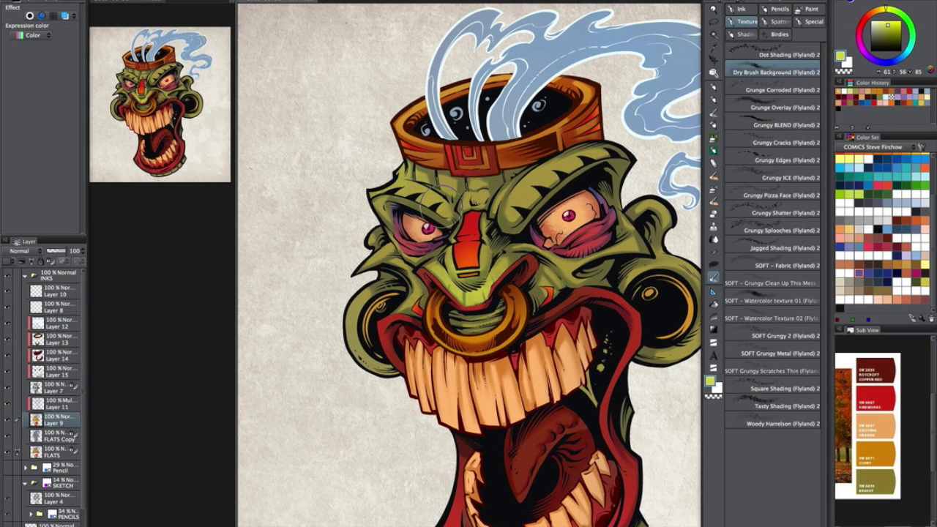
drag(415, 193, 368, 223)
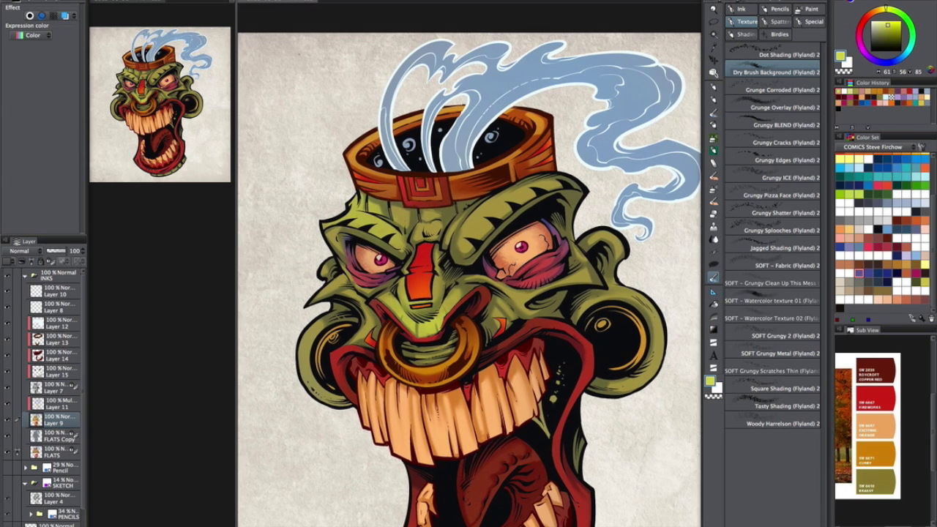
mouse_move(488, 216)
mouse_down()
mouse_move(509, 196)
mouse_move(447, 194)
mouse_up()
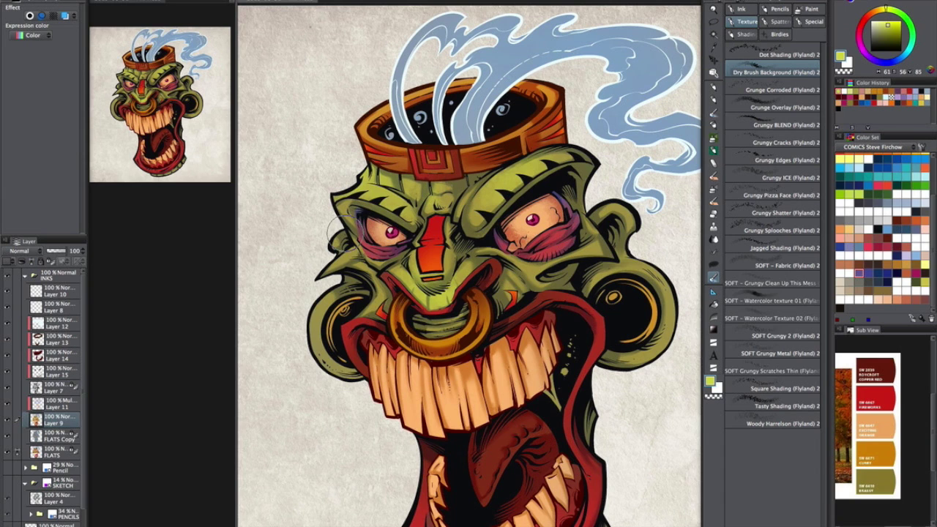
Step: Paint yellow-green highlights on both cheeks and the left ear with the Dry Brush Background brush on Layer 9
drag(359, 282, 363, 273)
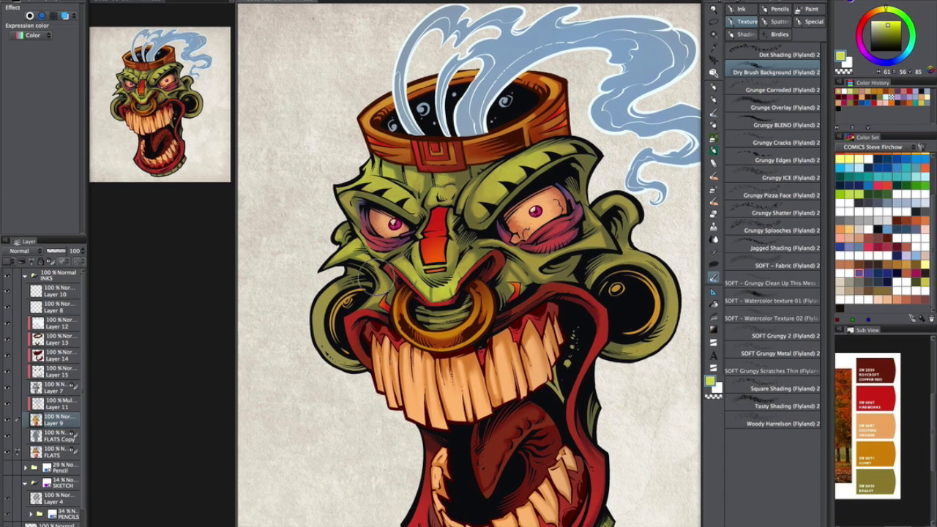
drag(533, 263, 511, 264)
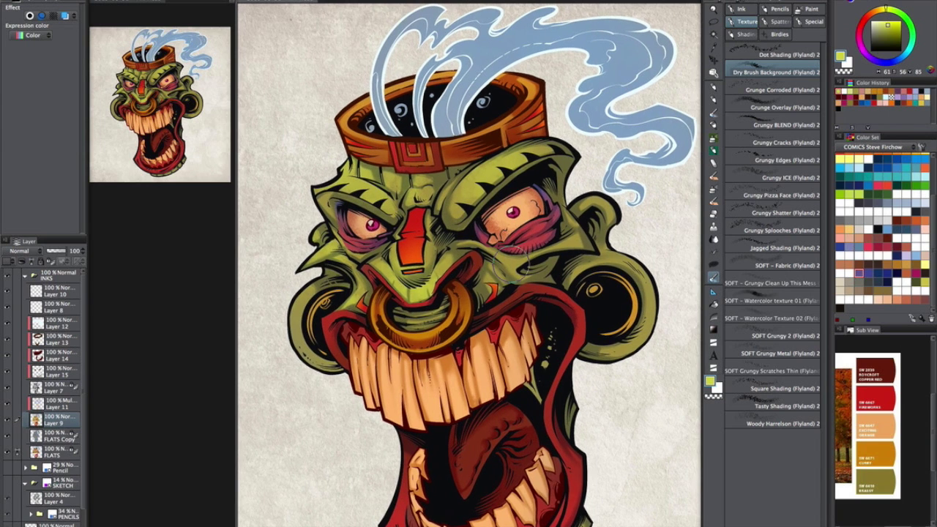
drag(424, 286, 448, 276)
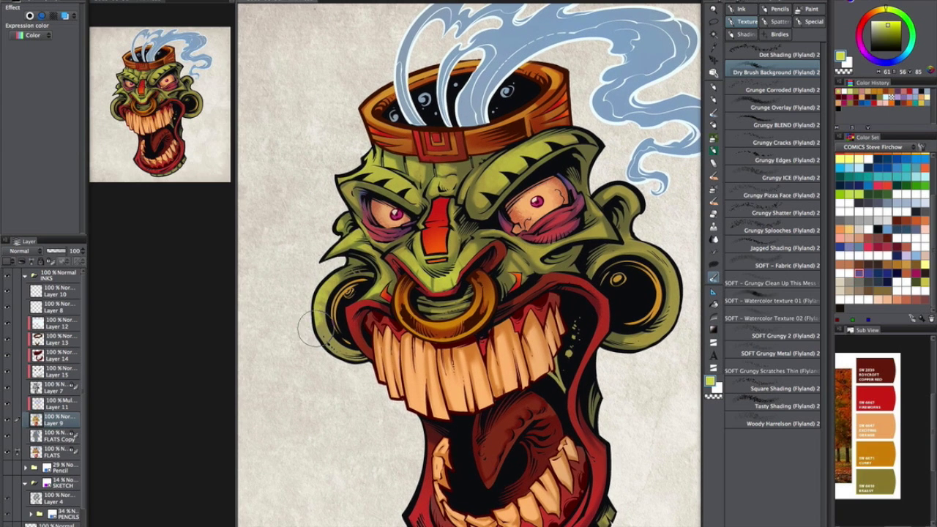
drag(329, 322, 331, 293)
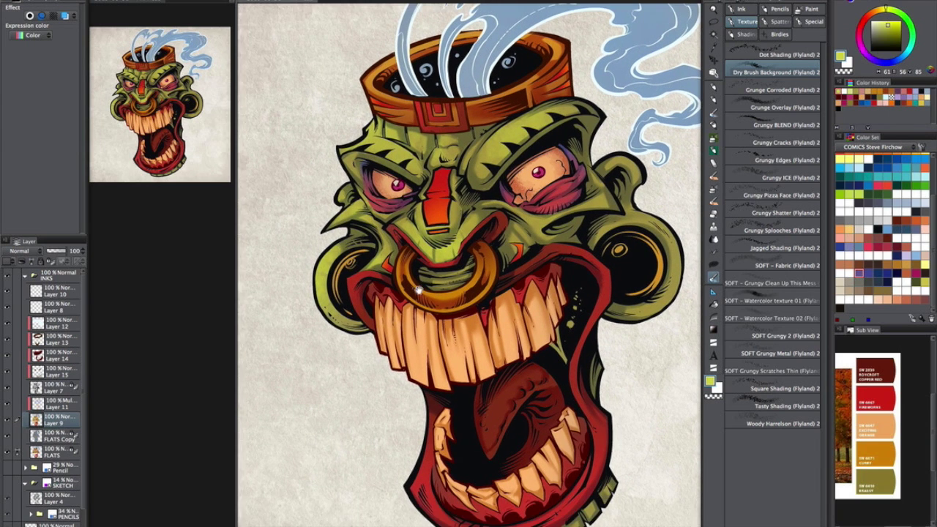
Step: Extend the yellow-green dry-brush highlights to the right ear and the green edge beneath the chin
drag(419, 291, 408, 296)
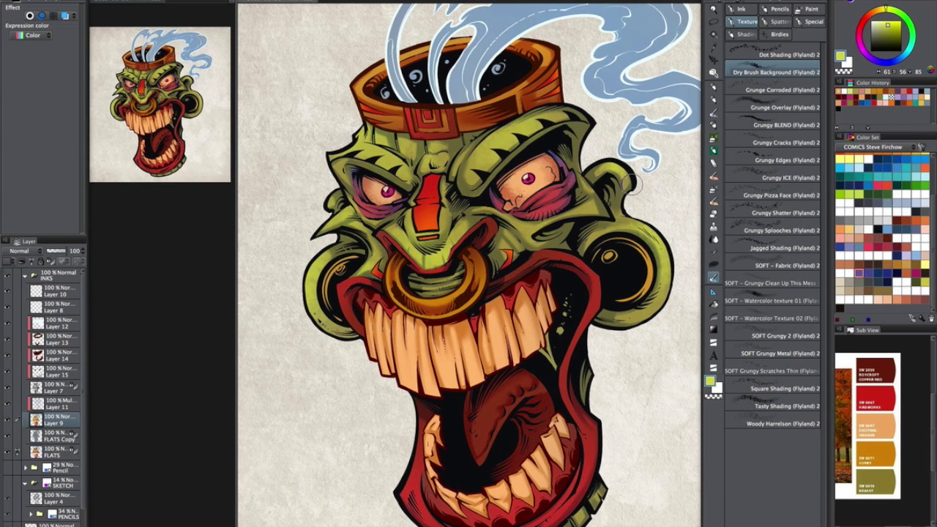
scroll(615, 167, down, 2)
drag(571, 234, 569, 243)
scroll(545, 213, up, 2)
drag(541, 212, 525, 183)
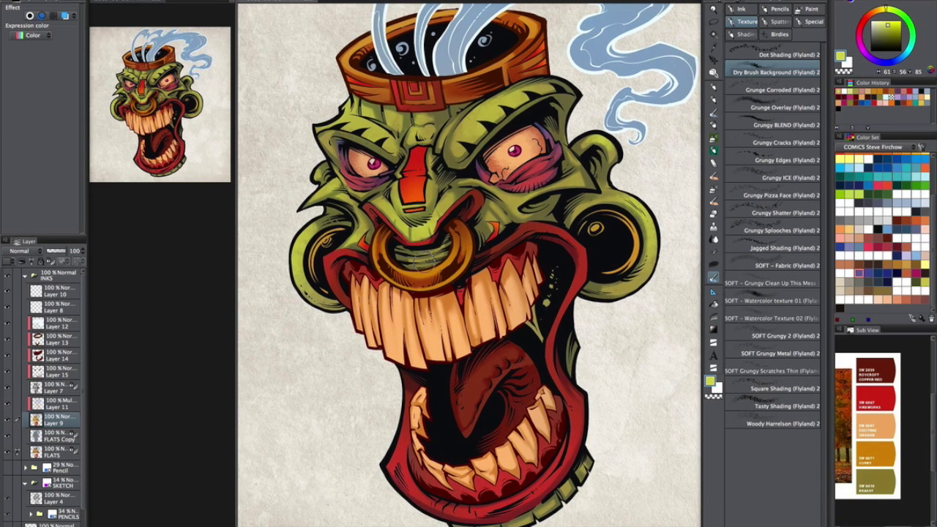
scroll(507, 258, down, 2)
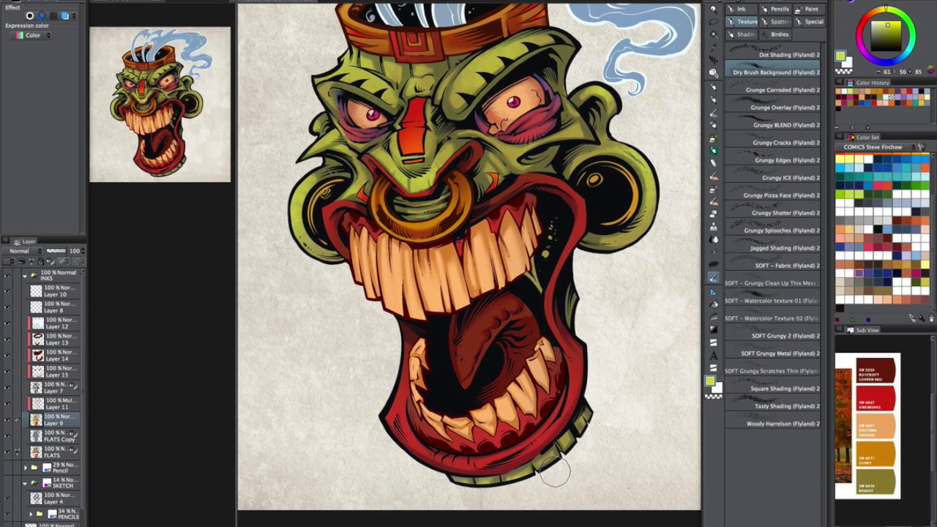
scroll(582, 362, up, 5)
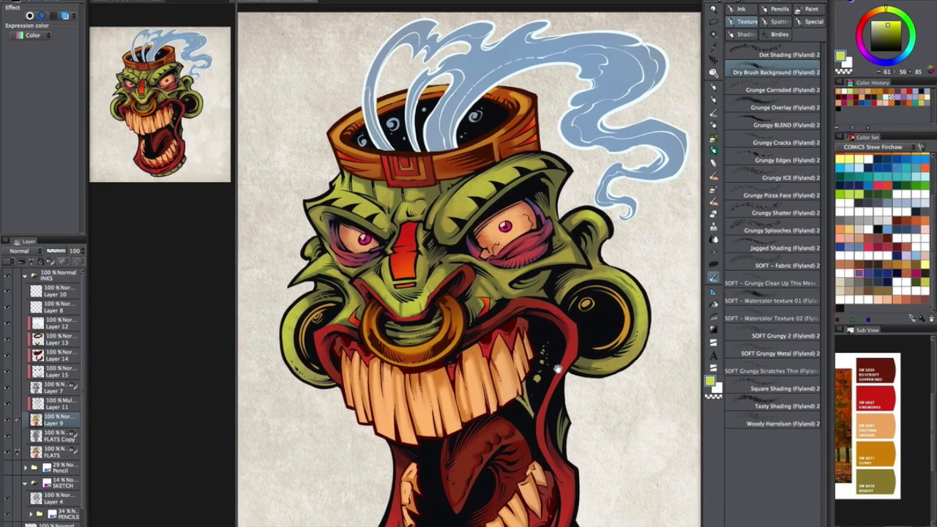
Step: Select the gold nose ring area, sample its colour, and brighten it to a light yellow (H 46, S 58, V 100) for the Dry Brush Background brush
key(w)
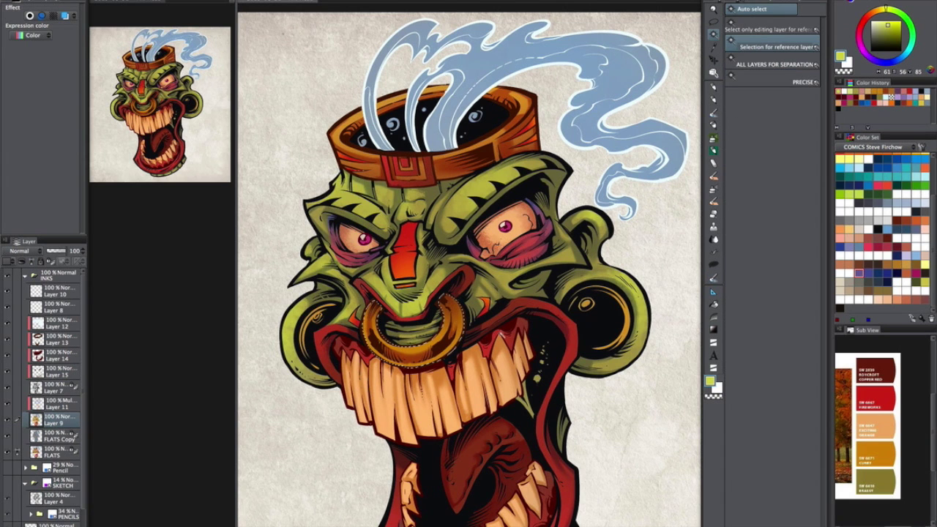
key(b)
scroll(469, 337, down, 1)
scroll(469, 337, right, 1)
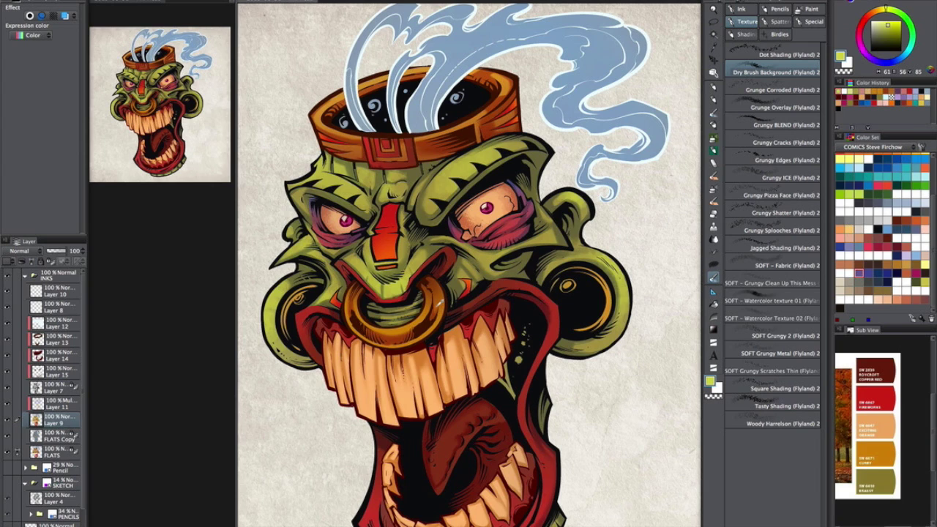
alt+click(428, 311)
click(879, 10)
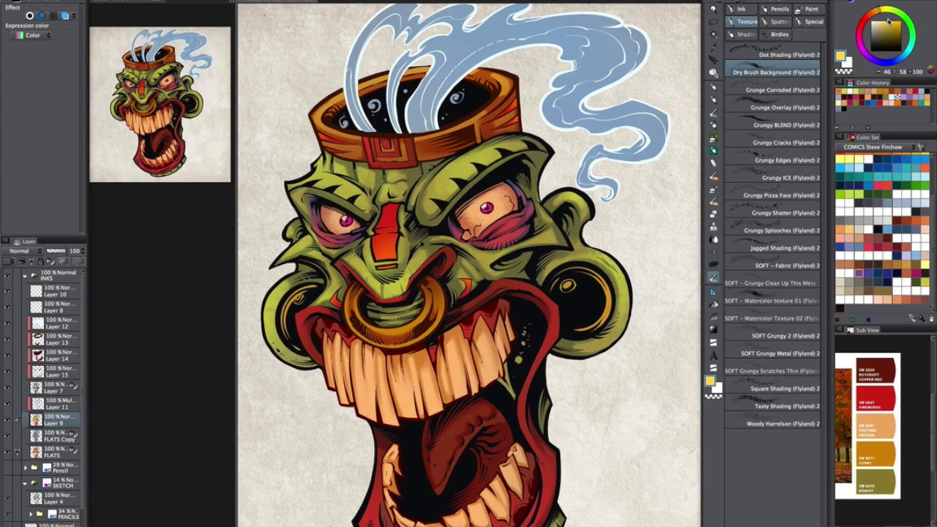
Step: Brush golden-yellow highlights onto the bottom of the nose ring with the Dry Brush Background brush, sampling a deeper gold from the ring
drag(373, 335, 399, 320)
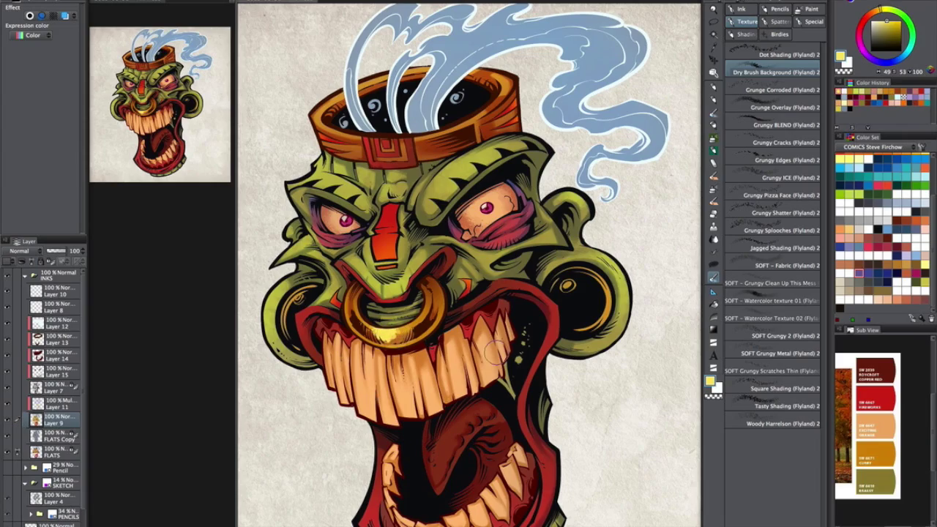
alt+click(428, 311)
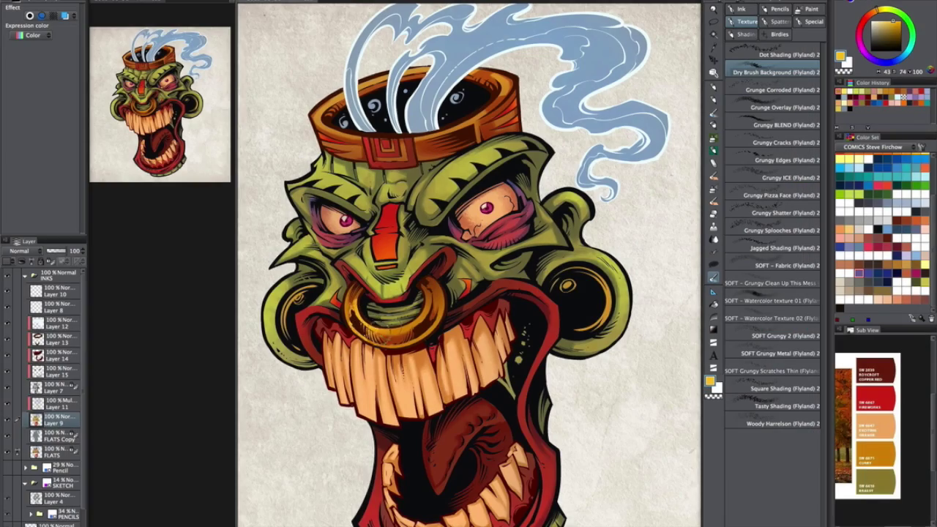
drag(376, 337, 396, 339)
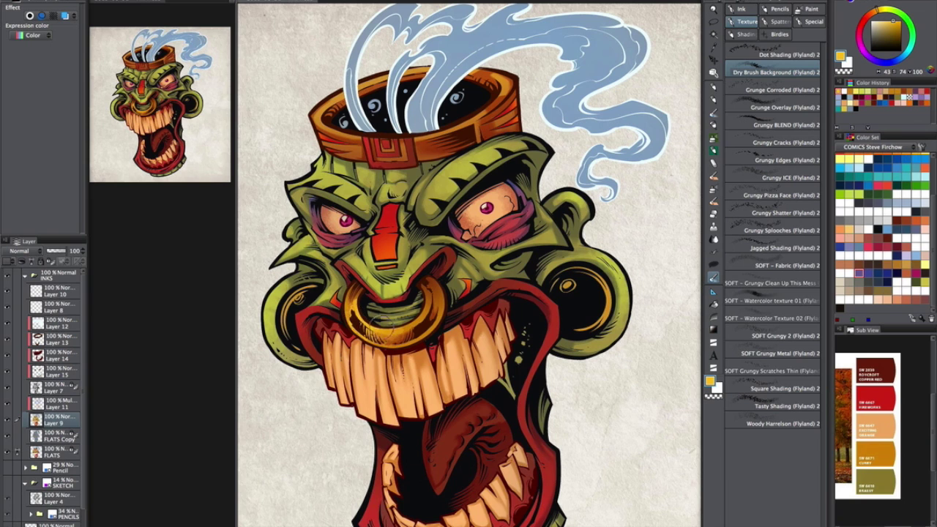
Step: Select the wooden cup's color area and brush golden highlights along its rim and side
drag(368, 152, 379, 174)
key(w)
click(386, 103)
key(b)
drag(376, 105, 422, 95)
drag(351, 119, 328, 142)
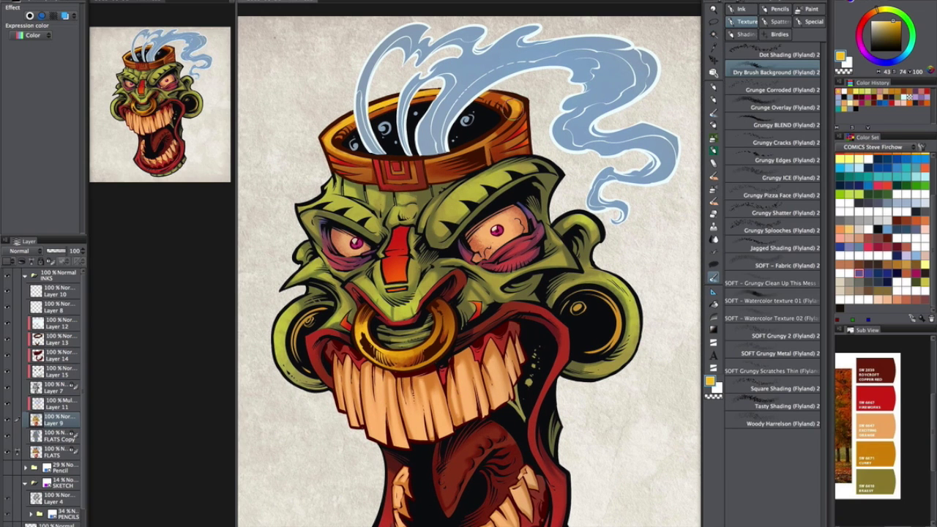
Step: Select the red lips and brush orange (hue 18, saturation 76, brightness 100) over the lower and side lip areas
scroll(549, 286, down, 3)
drag(592, 402, 564, 352)
scroll(560, 329, up, 3)
drag(583, 262, 612, 271)
key(w)
key(b)
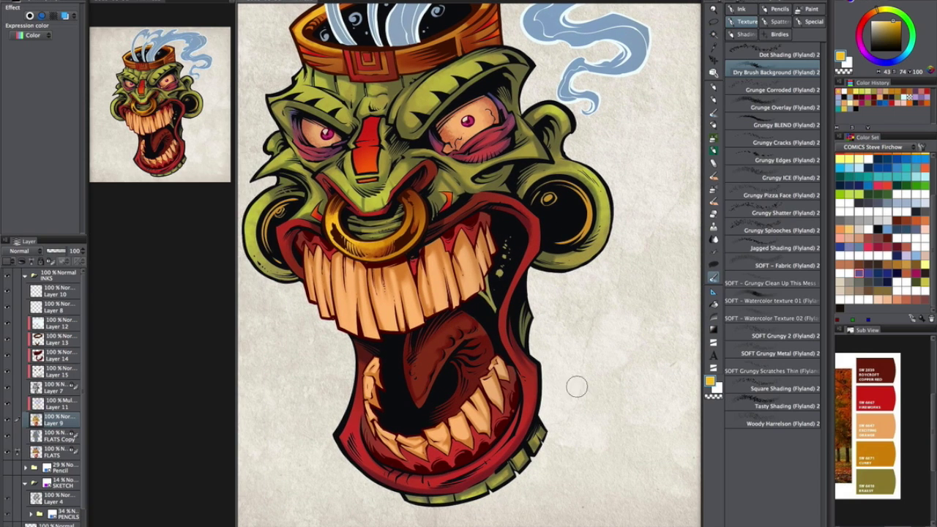
click(868, 389)
click(893, 21)
click(866, 15)
drag(508, 325, 529, 388)
drag(564, 378, 581, 333)
key(super+z)
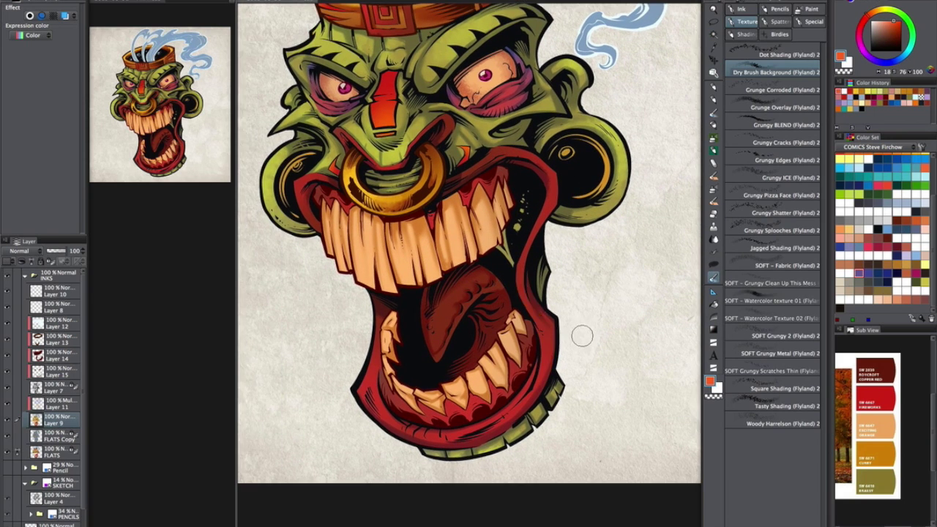
Step: Switch to the Tasty Shading brush and add grainy orange texture along the lips
scroll(582, 336, down, 2)
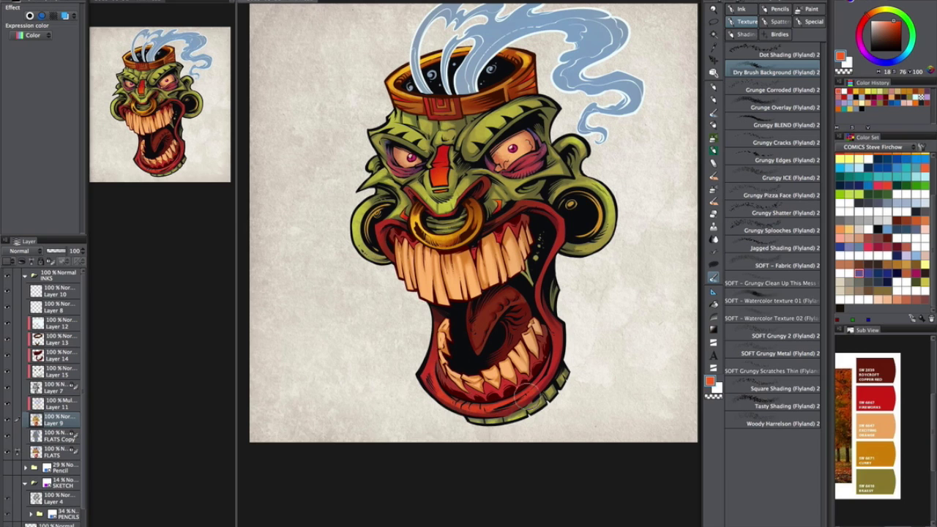
click(776, 405)
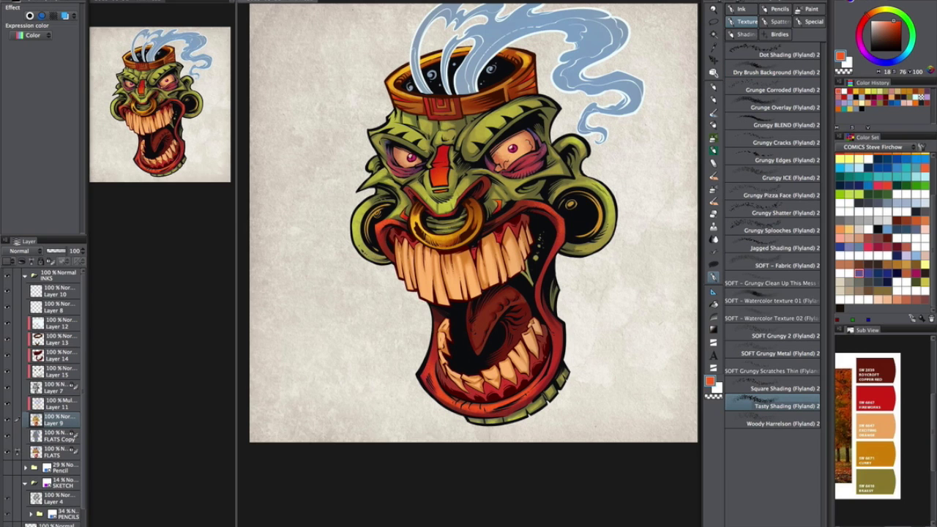
drag(567, 270, 552, 257)
Step: Select the purple bag under the right eye and shade it with salmon (hue 13, saturation 53, brightness 100)
scroll(552, 257, up, 2)
drag(501, 239, 517, 249)
key(w)
click(540, 196)
key(ctrl+h)
key(b)
alt+click(540, 192)
click(887, 21)
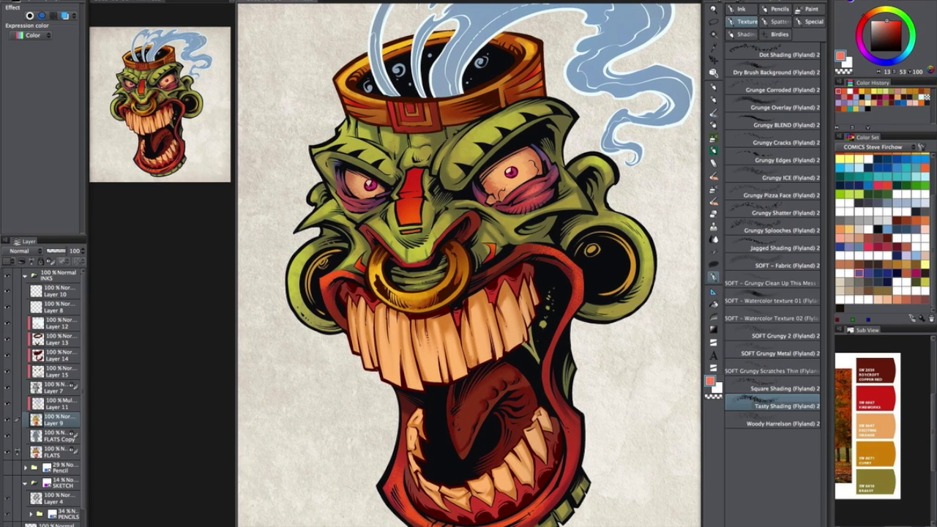
drag(518, 205, 544, 195)
Step: Select the teeth and brush pale yellow (hue 45, saturation 34, brightness 100) highlights onto the upper front teeth
mouse_move(549, 285)
mouse_down()
mouse_move(567, 284)
mouse_move(577, 302)
mouse_move(548, 252)
mouse_move(553, 261)
mouse_up()
key(w)
key(b)
alt+click(433, 301)
click(881, 20)
click(878, 10)
mouse_move(431, 312)
mouse_down()
mouse_move(447, 294)
mouse_move(428, 283)
mouse_move(404, 322)
mouse_up()
drag(389, 282, 395, 319)
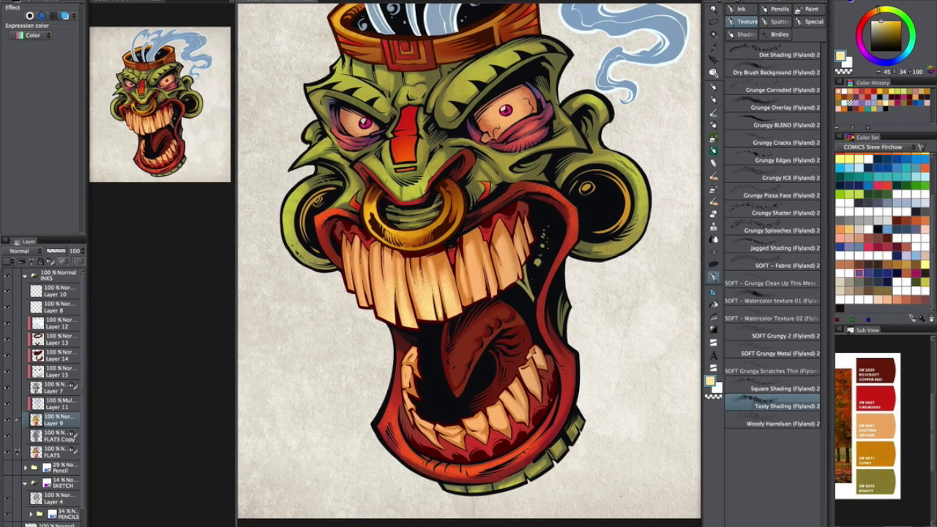
Step: Continue the pale yellow grainy highlights across the remaining upper teeth and the lower teeth
drag(475, 283, 483, 299)
drag(468, 253, 490, 295)
drag(509, 267, 518, 284)
drag(504, 249, 512, 287)
drag(505, 322, 509, 261)
drag(475, 352, 483, 364)
drag(529, 321, 534, 308)
drag(506, 285, 495, 338)
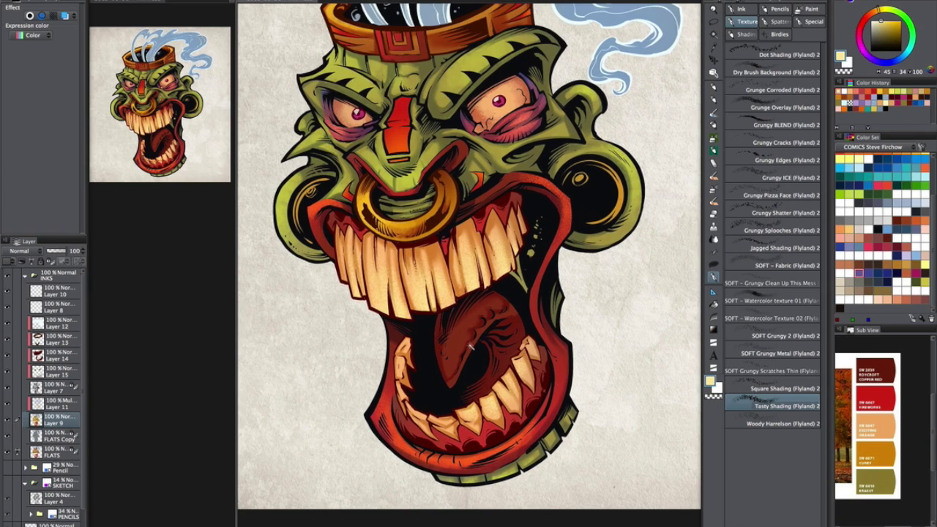
Step: Sample the tongue color, shift it to bright red (hue 358, saturation 69, brightness 92) and brush texture onto the tongue
alt+click(473, 328)
click(865, 22)
click(892, 27)
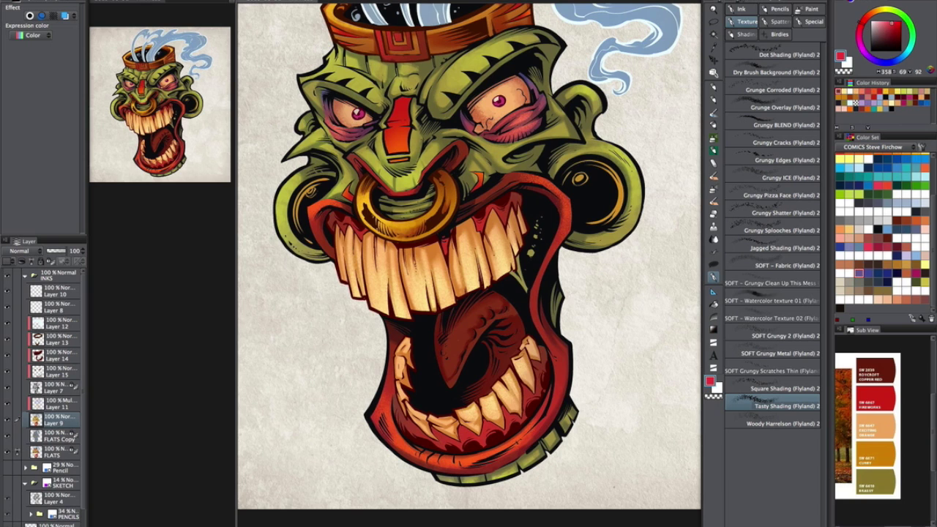
drag(451, 357, 478, 314)
key(ctrl+0)
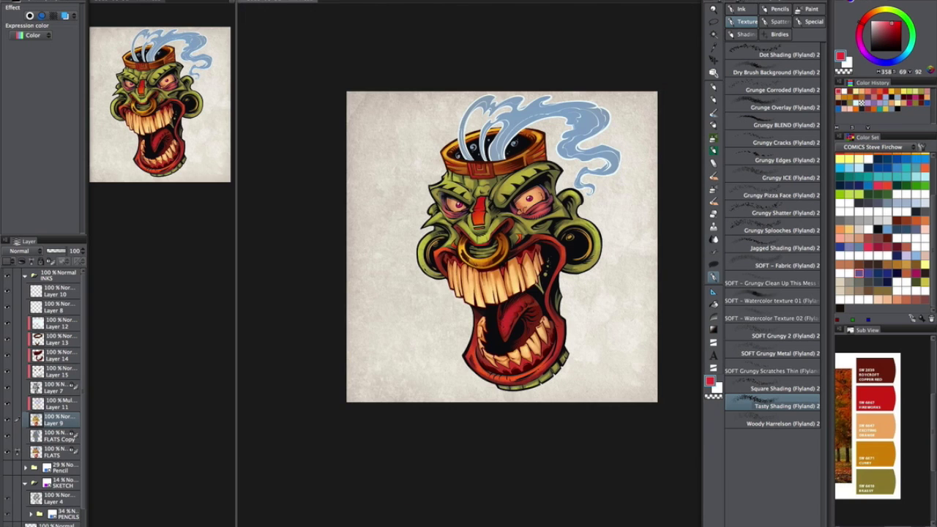
Step: Select the smoke and brush a lighter blue texture across it with an enlarged Dry Brush Background brush
key(ctrl+plus)
drag(640, 243, 609, 377)
key(w)
key(b)
click(785, 106)
click(783, 71)
alt+click(562, 209)
click(876, 22)
key(bracketright)
key(bracketright)
key(bracketright)
mouse_move(578, 273)
mouse_down()
mouse_move(528, 191)
mouse_move(478, 180)
mouse_up()
Step: Sample further colors from the artwork, ending on a muted violet-blue (hue 242), and work more texture into the smoke
alt+click(569, 246)
alt+click(504, 277)
drag(534, 222, 429, 206)
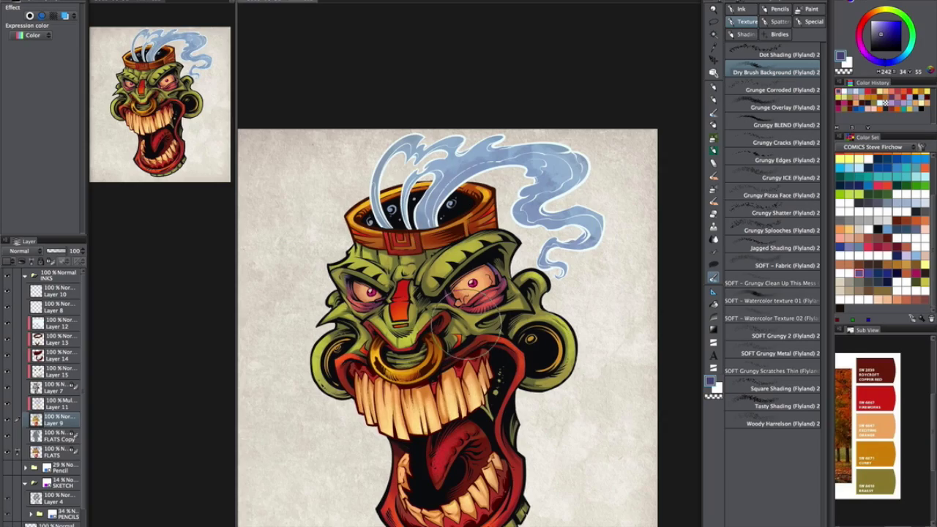
drag(592, 402, 591, 343)
scroll(592, 346, down, 3)
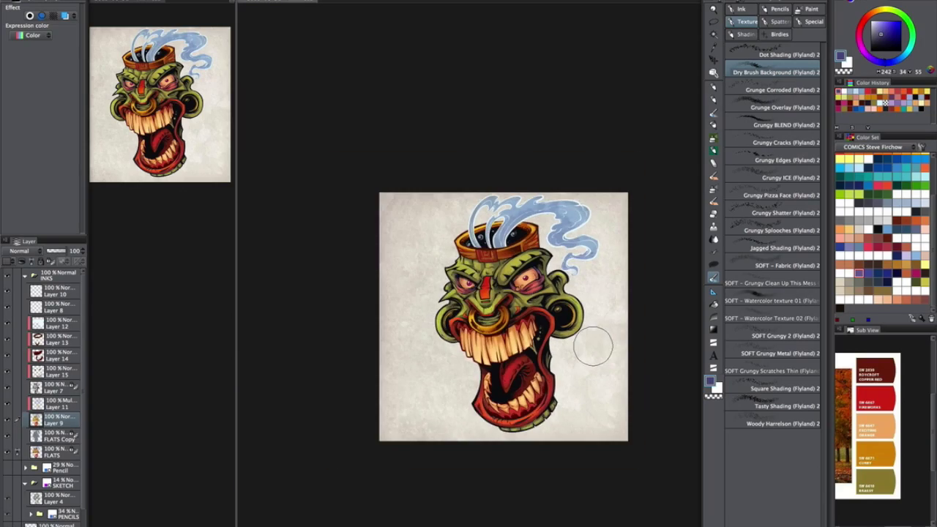
scroll(592, 346, up, 4)
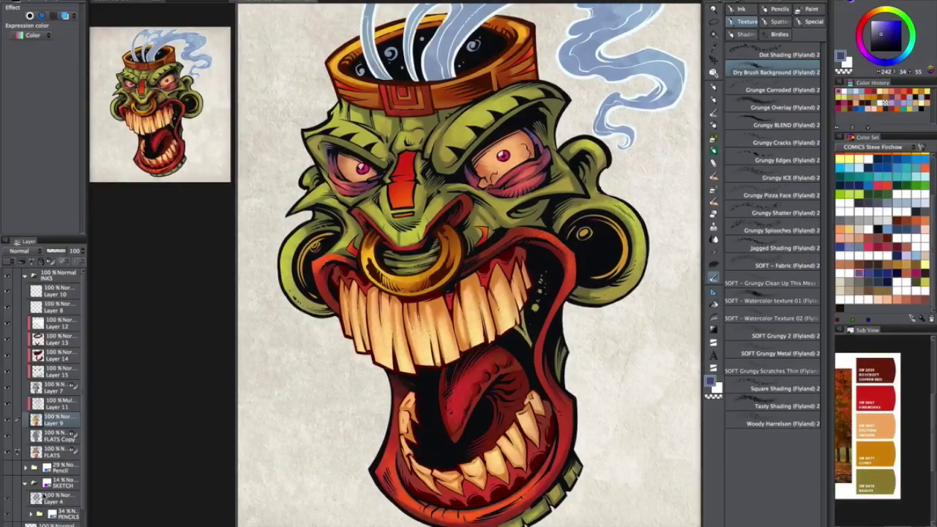
Step: Merge the multiply shading of Layer 11 into the layer below and set up an empty normal layer above it
click(55, 404)
right_click(60, 407)
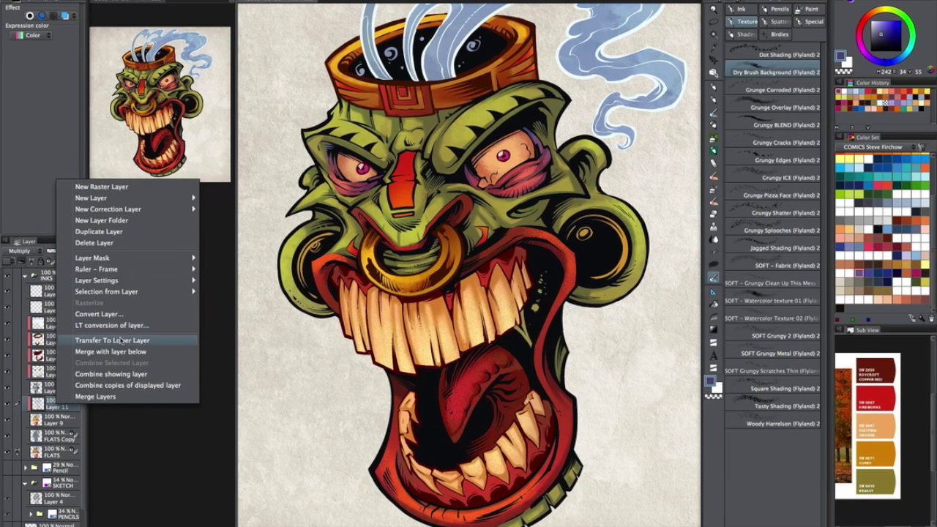
click(149, 352)
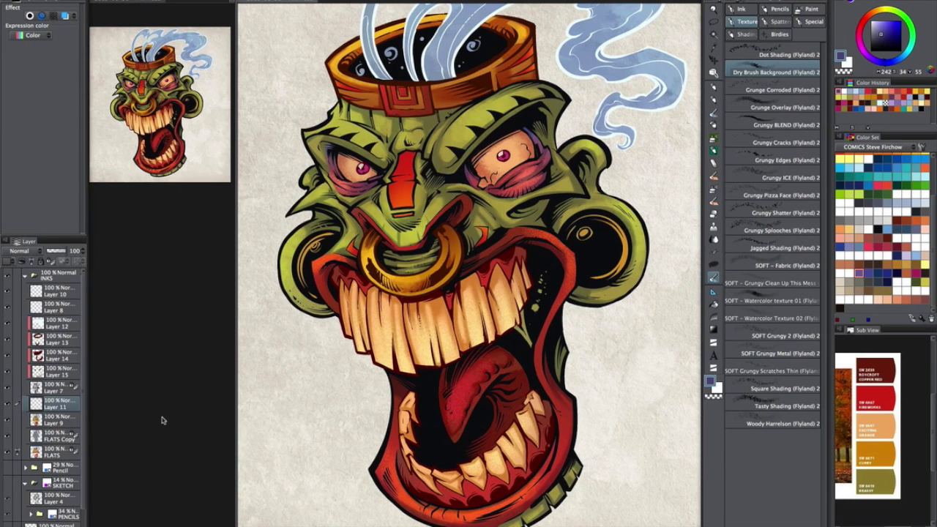
Step: Lasso jagged highlight shapes along the top of the left brow
super+click(455, 260)
drag(499, 250, 592, 293)
key(m)
drag(521, 175, 545, 220)
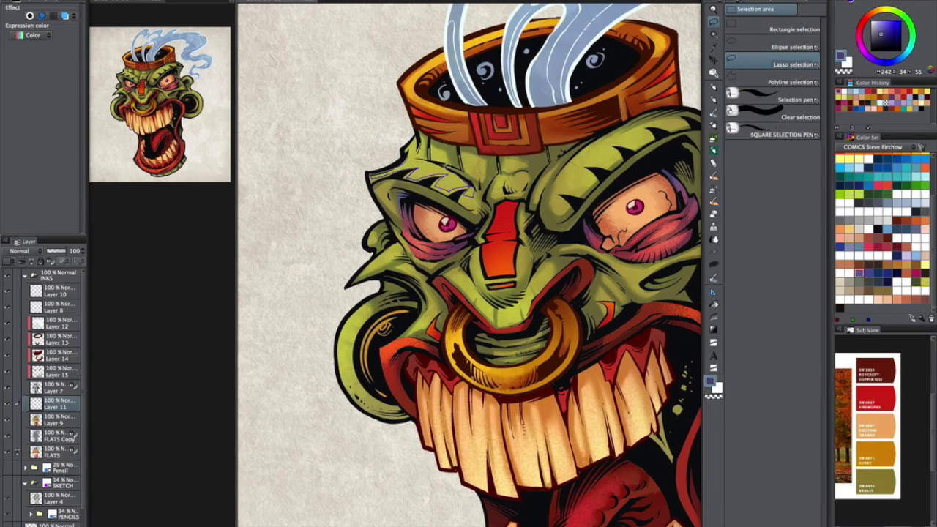
mouse_move(474, 195)
mouse_down()
mouse_move(370, 174)
mouse_move(407, 244)
mouse_up()
Step: Paint the selected left brow yellow-green (hue 66, saturation 52, brightness 100) with the SOFT – Watercolor texture 01 brush, and deselect
key(b)
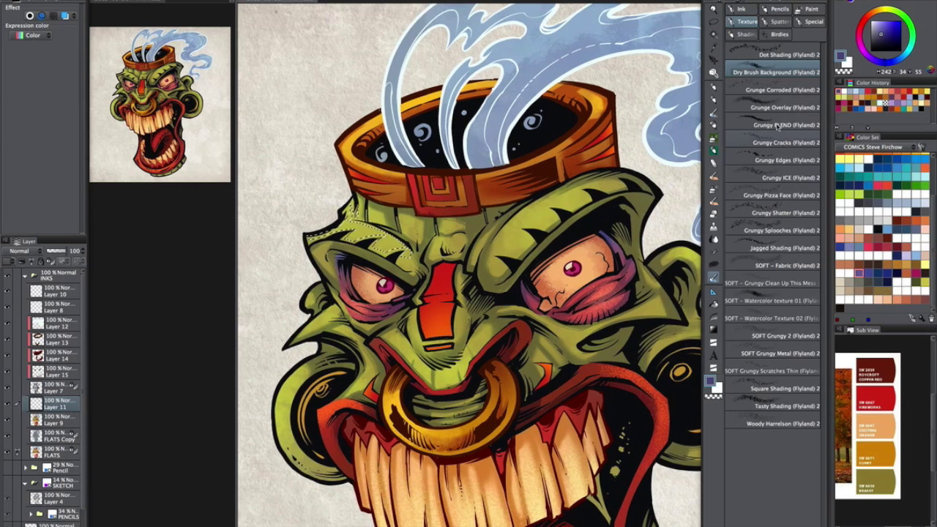
click(772, 300)
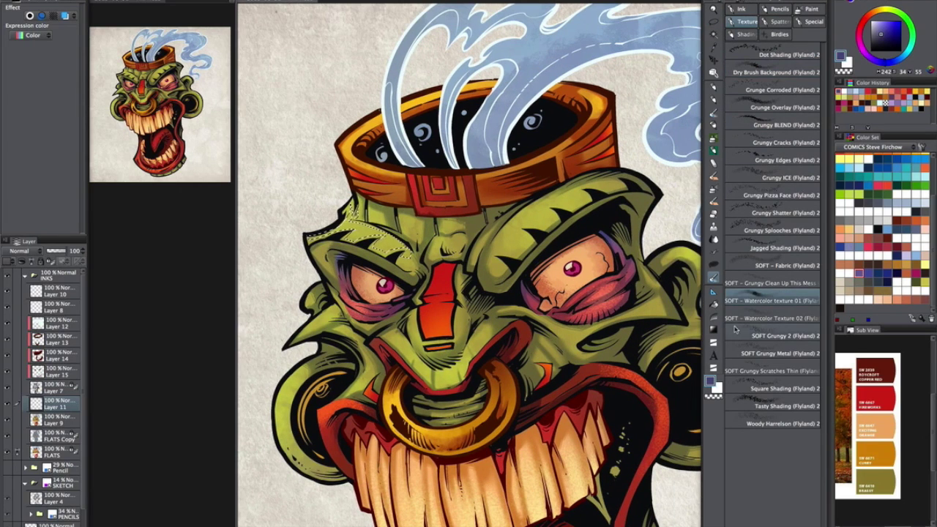
alt+click(374, 228)
click(887, 22)
mouse_move(326, 229)
mouse_down()
mouse_move(372, 235)
mouse_move(372, 256)
mouse_move(358, 245)
mouse_move(400, 254)
mouse_move(328, 242)
mouse_move(370, 227)
mouse_up()
drag(410, 242, 411, 229)
key(super+d)
Step: Lasso highlight shapes on the right brow and brush them with the yellow-green watercolor texture
key(m)
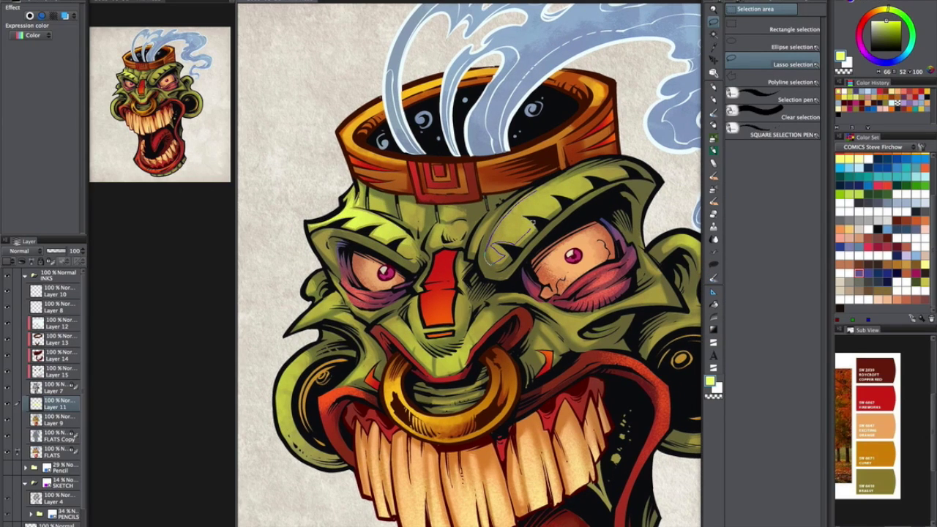
key(b)
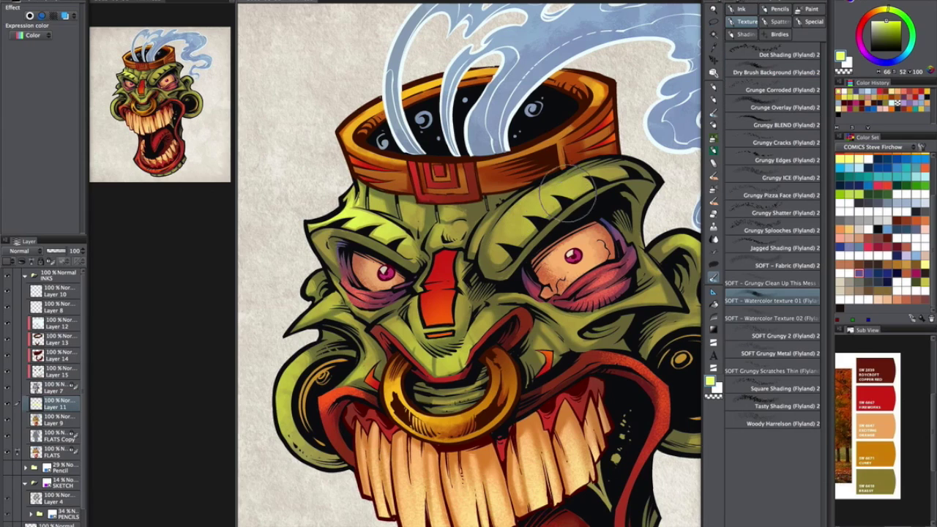
scroll(594, 287, down, 3)
scroll(597, 293, up, 4)
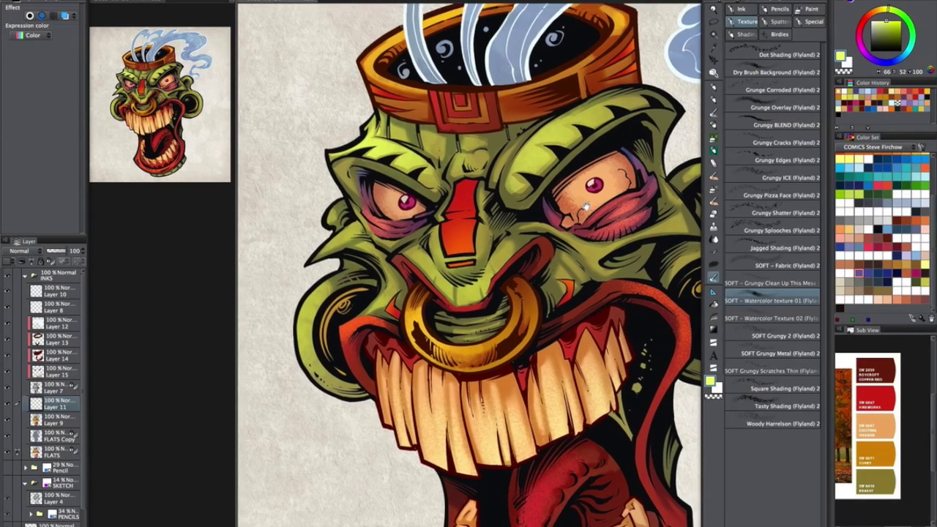
Step: Lasso the lower edge and tip of the nose and brush yellow-green highlights inside the selection
key(m)
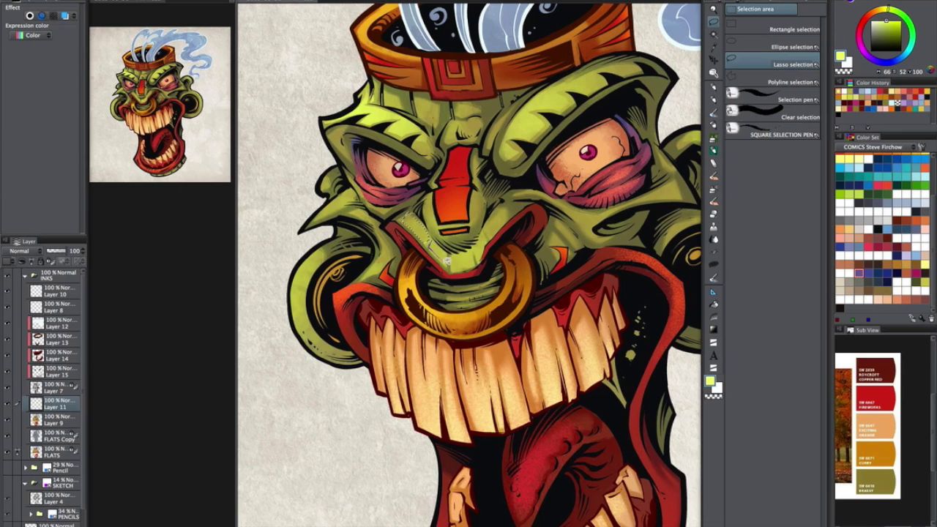
drag(473, 262, 478, 248)
drag(477, 249, 480, 276)
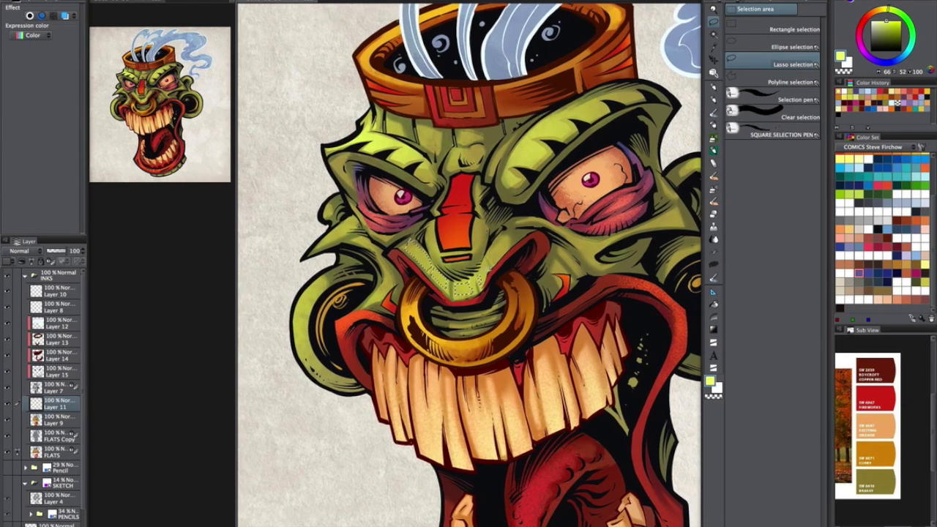
key(b)
drag(430, 243, 458, 269)
scroll(454, 257, down, 3)
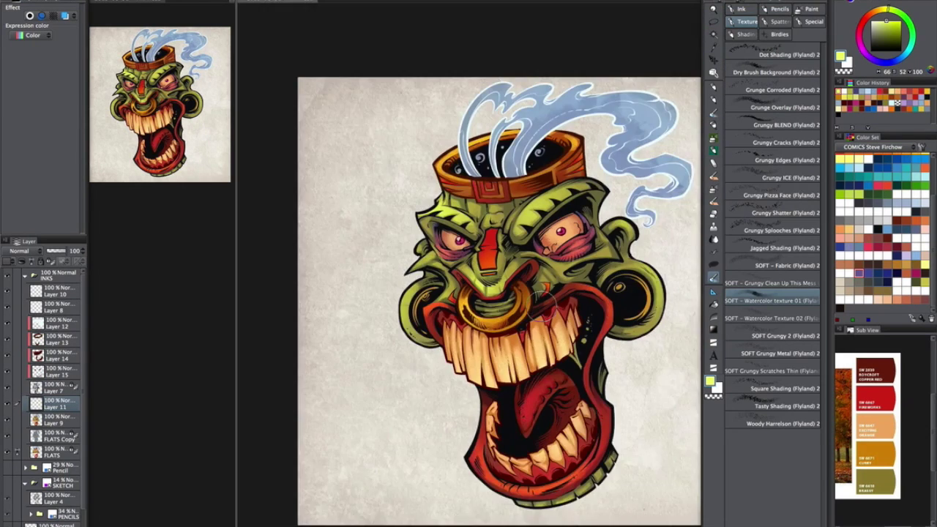
Step: Lasso a highlight area on top of the right nostril and brush it yellow-green
scroll(468, 249, up, 3)
key(m)
key(b)
key(m)
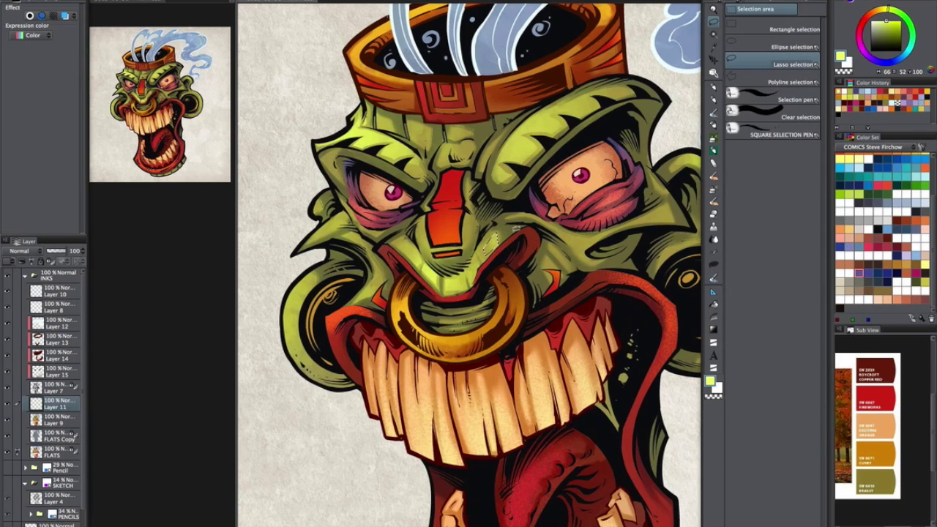
scroll(512, 234, up, 2)
key(b)
Step: Lasso highlight shapes on the cheek beside the right nostril and brush them yellow-green
key(m)
scroll(512, 247, down, 2)
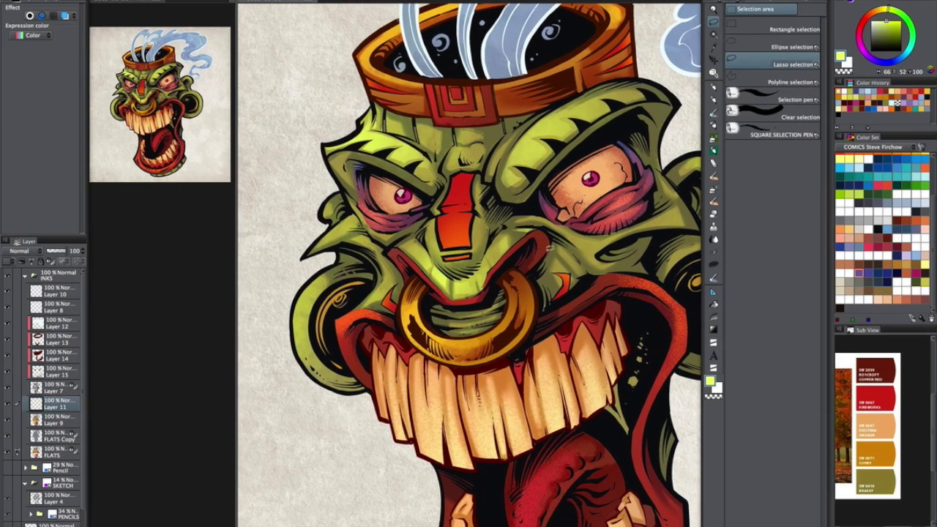
key(b)
key(m)
scroll(476, 231, down, 2)
scroll(461, 241, up, 2)
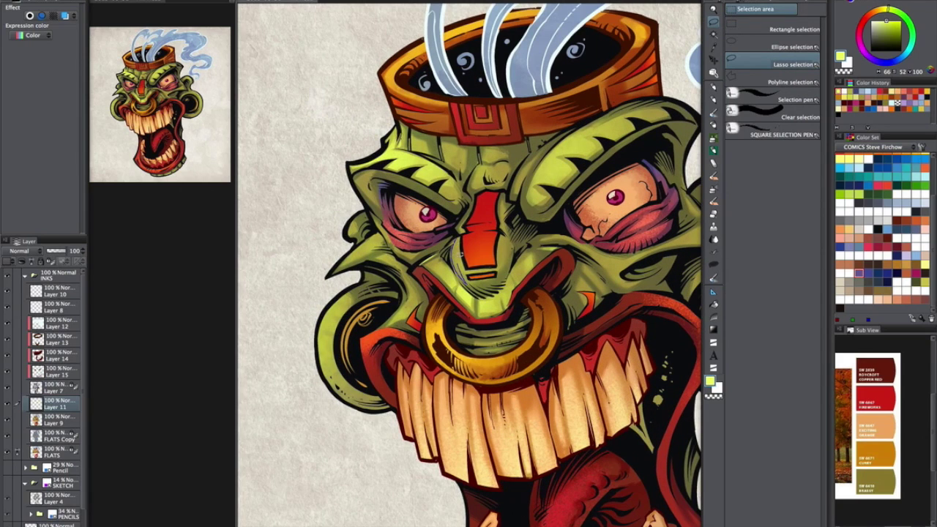
Step: Brush yellow-green highlights into the lassoed area beside the red stripe on the nose bridge, and deselect
key(b)
drag(461, 235, 458, 275)
key(m)
key(ctrl+d)
mouse_move(528, 231)
mouse_down()
mouse_move(532, 262)
mouse_move(545, 263)
mouse_up()
key(b)
key(m)
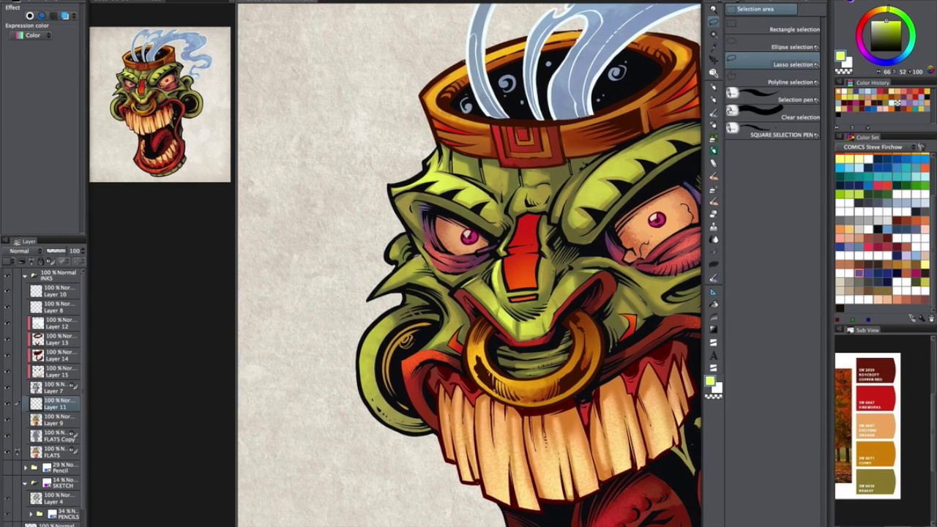
Step: Lasso and brush yellow-green highlights on the left cheek, its pointed edge and the small upper part of the left ear
key(b)
key(m)
key(b)
key(m)
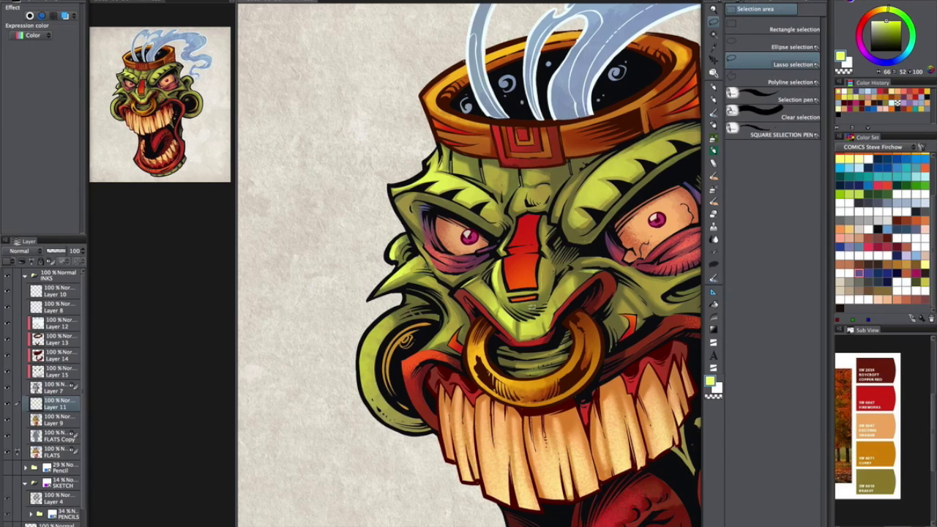
scroll(468, 263, down, 2)
scroll(469, 264, right, 1)
key(b)
drag(411, 239, 396, 278)
Step: Lasso a highlight area along the left earlobe and brush it with the yellow-green watercolor texture
key(m)
mouse_move(524, 275)
mouse_down()
mouse_move(544, 242)
mouse_move(552, 253)
mouse_up()
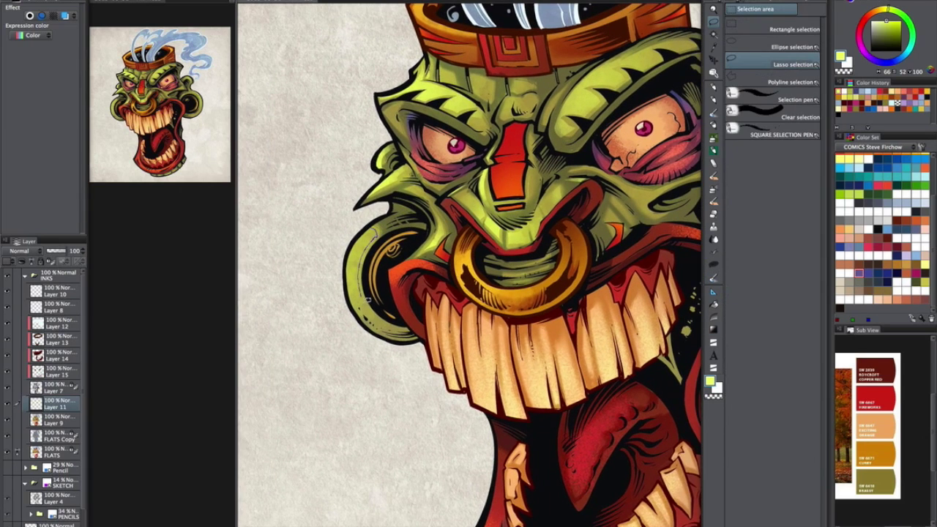
key(b)
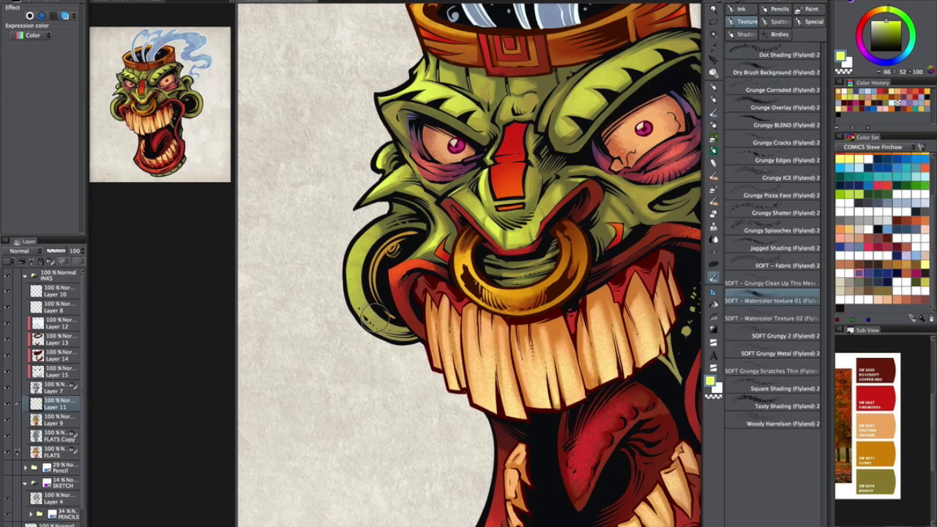
drag(497, 312, 343, 323)
key(ctrl+minus)
key(m)
key(ctrl+plus)
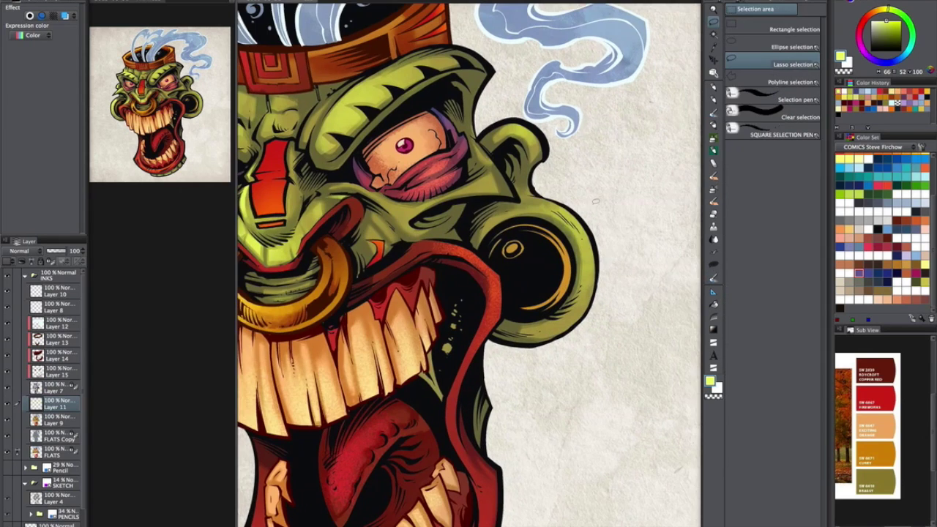
Step: Lasso and brush yellow-green highlights on the right earlobe and the upper part of the right ear, and deselect
key(b)
key(m)
key(b)
key(ctrl+d)
key(m)
drag(622, 245, 634, 289)
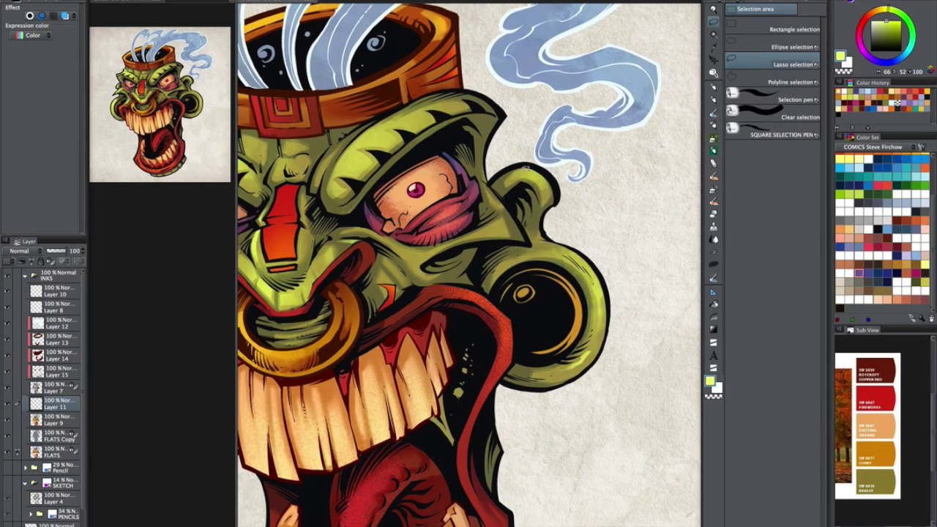
key(ctrl+d)
key(ctrl+minus)
Step: Lasso and brush further yellow-green watercolor highlights around the right ear and the adjoining cheek
drag(567, 275, 614, 249)
key(b)
key(ctrl+d)
key(m)
drag(480, 234, 482, 248)
key(b)
key(m)
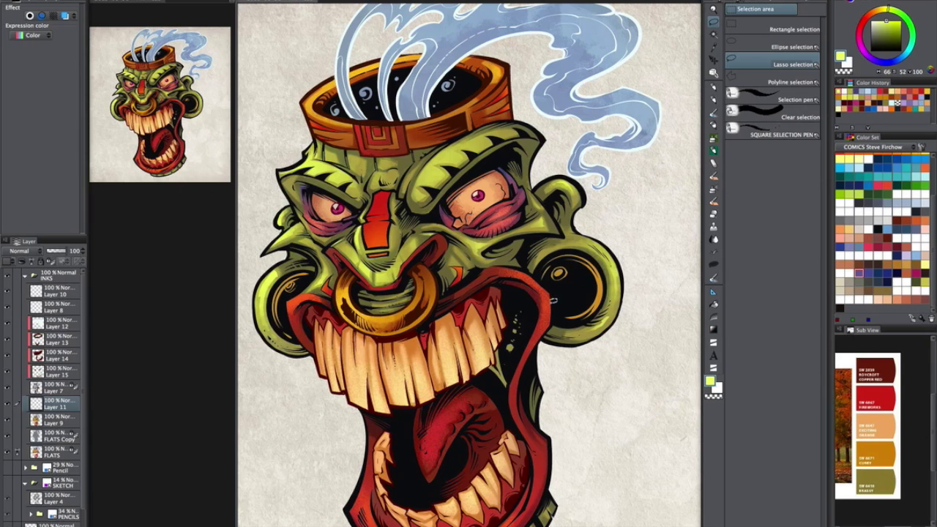
key(b)
key(m)
mouse_move(528, 335)
mouse_down()
mouse_move(533, 326)
mouse_move(542, 335)
mouse_up()
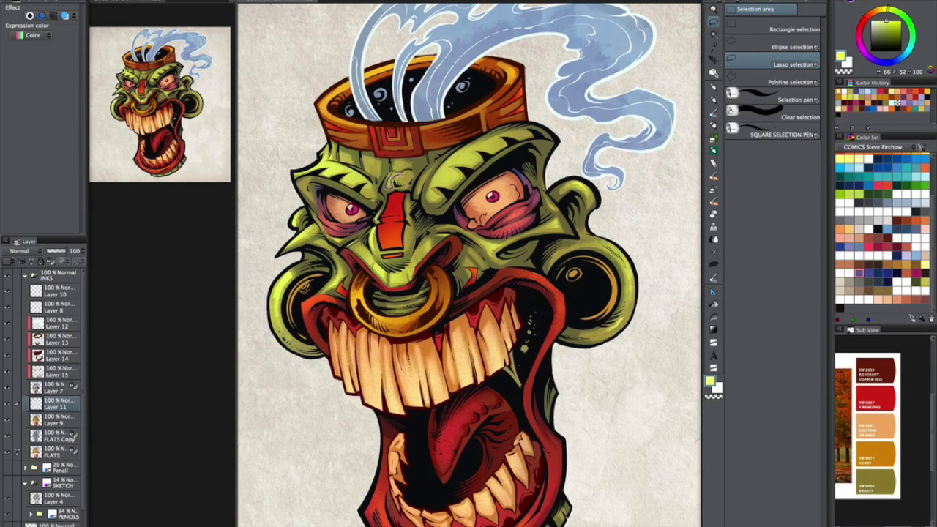
Step: Brush yellow-green highlights into the lassoed areas of the forehead just below the headband, and deselect
key(b)
drag(392, 183, 409, 175)
key(super+d)
key(m)
mouse_move(467, 245)
mouse_down()
mouse_move(498, 191)
mouse_move(499, 257)
mouse_up()
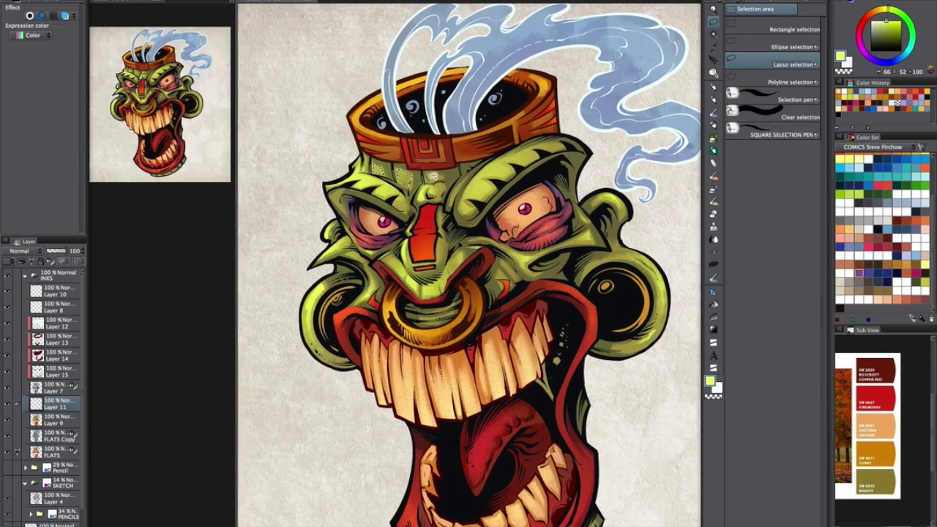
key(b)
drag(440, 177, 384, 168)
key(super+d)
key(super+minus)
key(super+minus)
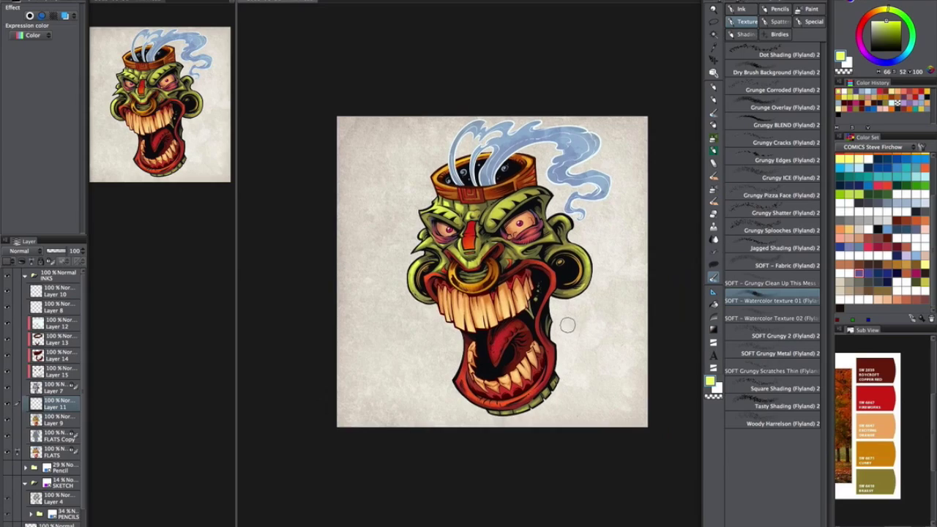
Step: Lasso and brush yellow-green highlights on the segmented green strip beneath the lower lip
key(ctrl+plus)
key(m)
key(b)
key(m)
scroll(584, 303, down, 5)
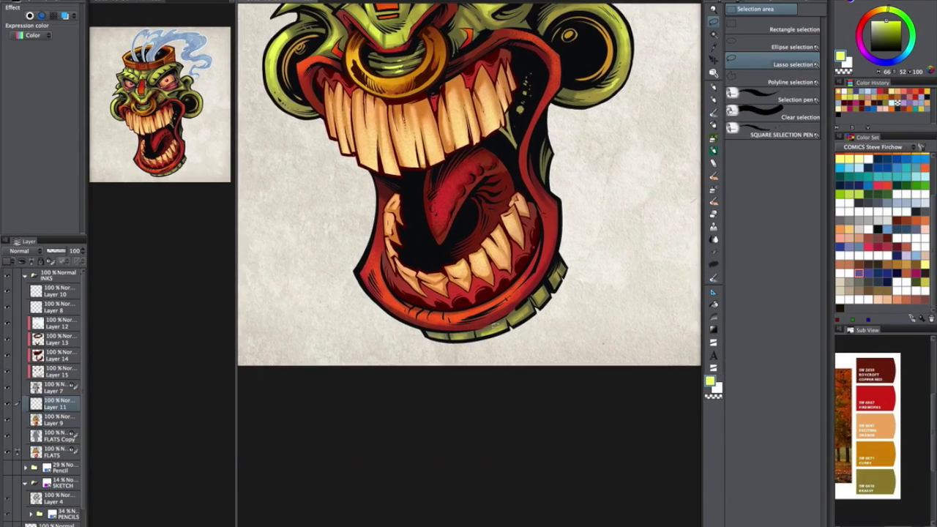
key(b)
key(m)
scroll(590, 293, up, 5)
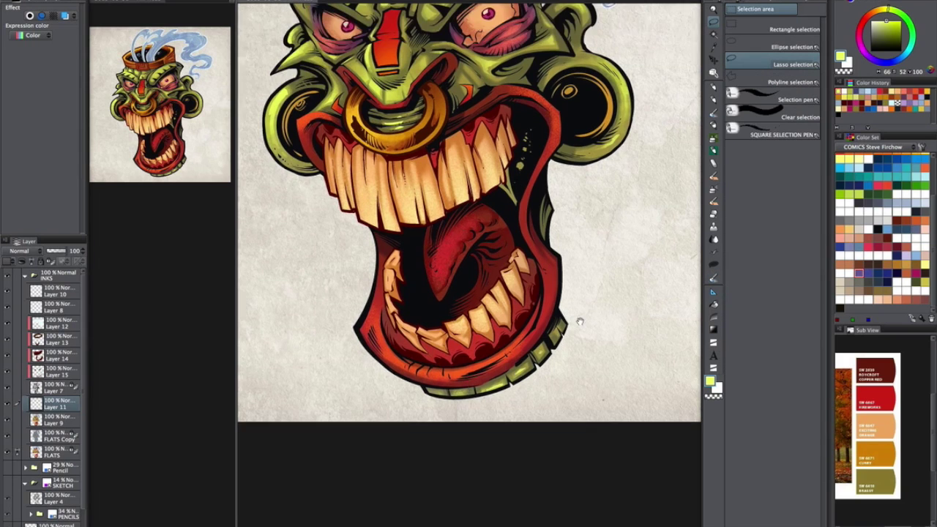
Step: Lasso the upper teeth highlights and brighten them on Layer 9 with the EFFECT - Glow Dodge brush in a sampled tooth color
drag(522, 261, 550, 240)
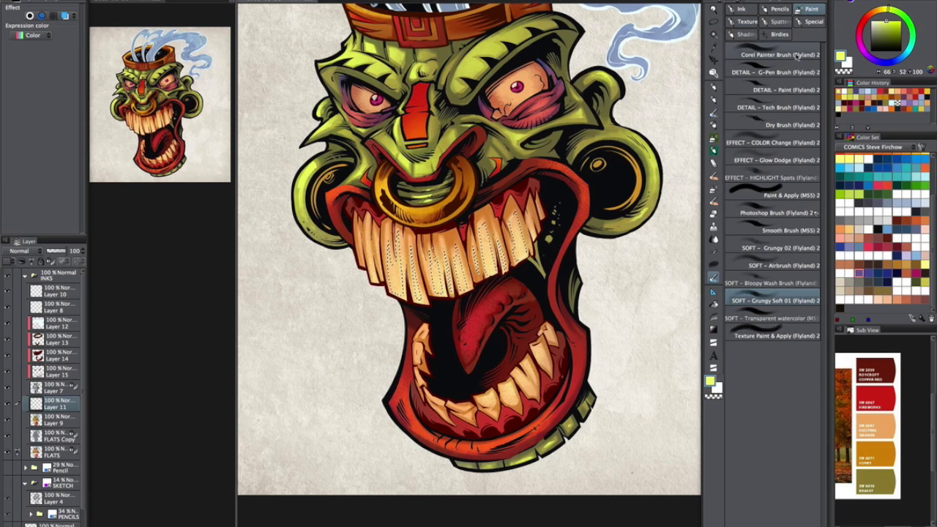
click(776, 159)
scroll(497, 271, up, 1)
scroll(498, 271, left, 1)
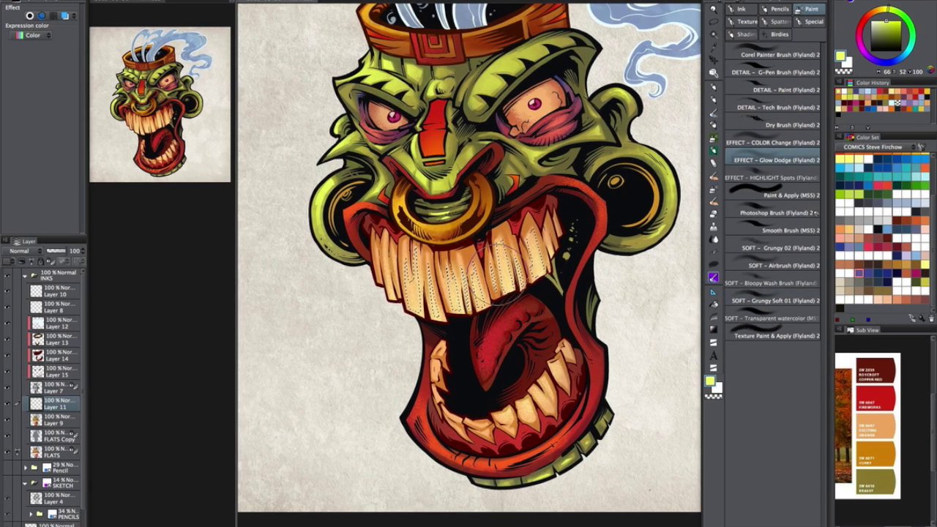
alt+click(521, 260)
drag(523, 267, 494, 296)
click(57, 420)
mouse_move(417, 296)
mouse_down()
mouse_move(545, 272)
mouse_move(410, 328)
mouse_up()
scroll(582, 330, down, 2)
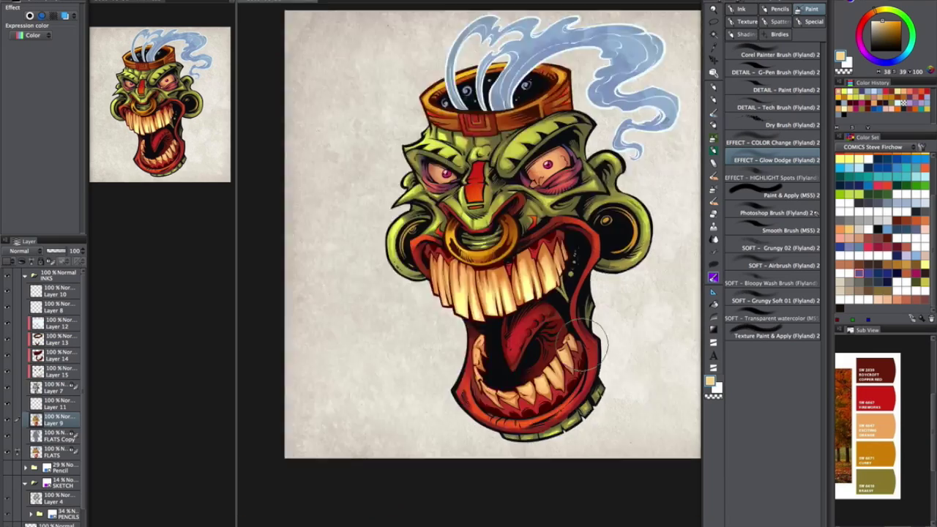
Step: Lasso highlight shapes on the lower teeth, brighten them with the Glow Dodge brush, and deselect
scroll(467, 308, up, 3)
key(m)
drag(440, 295, 410, 283)
key(b)
key(m)
scroll(460, 251, up, 2)
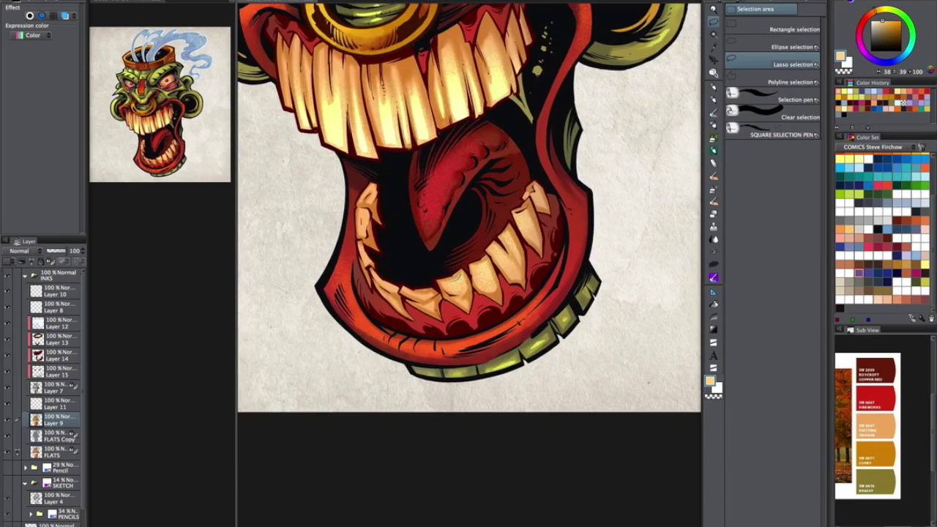
drag(507, 231, 508, 234)
mouse_move(517, 212)
mouse_down()
mouse_move(536, 235)
mouse_move(536, 196)
mouse_up()
mouse_move(406, 292)
mouse_down()
mouse_move(425, 286)
mouse_move(407, 291)
mouse_up()
drag(373, 273, 369, 252)
mouse_move(397, 203)
mouse_down()
mouse_move(400, 253)
mouse_move(544, 242)
mouse_up()
key(b)
key(ctrl+d)
drag(438, 314, 456, 272)
Step: Lasso highlight shapes across the gums below the lower teeth and make Layer 11 the active layer
key(m)
drag(464, 328, 496, 319)
drag(536, 290, 527, 302)
drag(550, 269, 557, 266)
drag(566, 258, 571, 254)
drag(442, 323, 436, 317)
drag(407, 315, 396, 306)
click(59, 404)
key(b)
key(m)
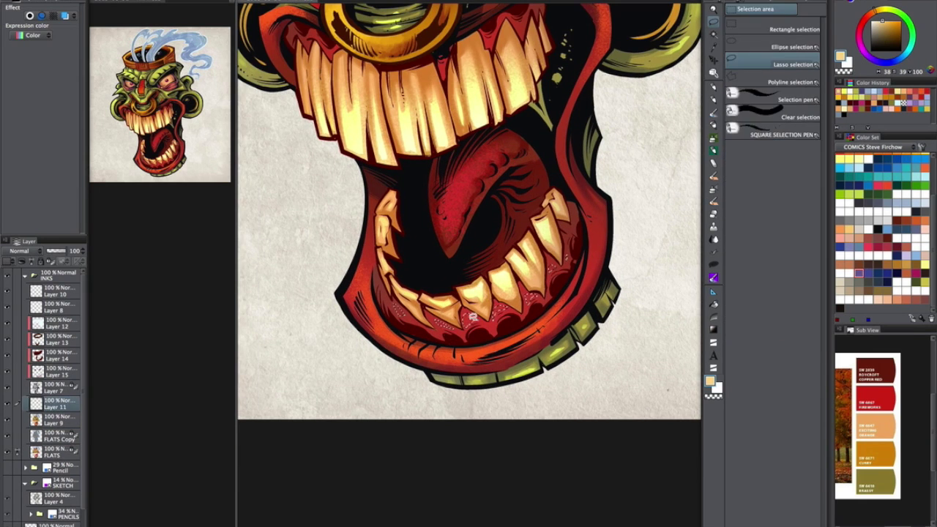
Step: Brush salmon highlights into the lassoed lower gums with the watercolor texture brush, and deselect
key(b)
click(871, 22)
click(746, 22)
mouse_move(481, 310)
mouse_down()
mouse_move(456, 331)
mouse_move(418, 315)
mouse_up()
drag(515, 304, 517, 344)
key(ctrl+d)
Step: Lasso highlight shapes on the gums between the upper teeth and brush them with the salmon texture
key(m)
key(b)
drag(378, 306, 387, 331)
key(m)
drag(444, 100, 475, 230)
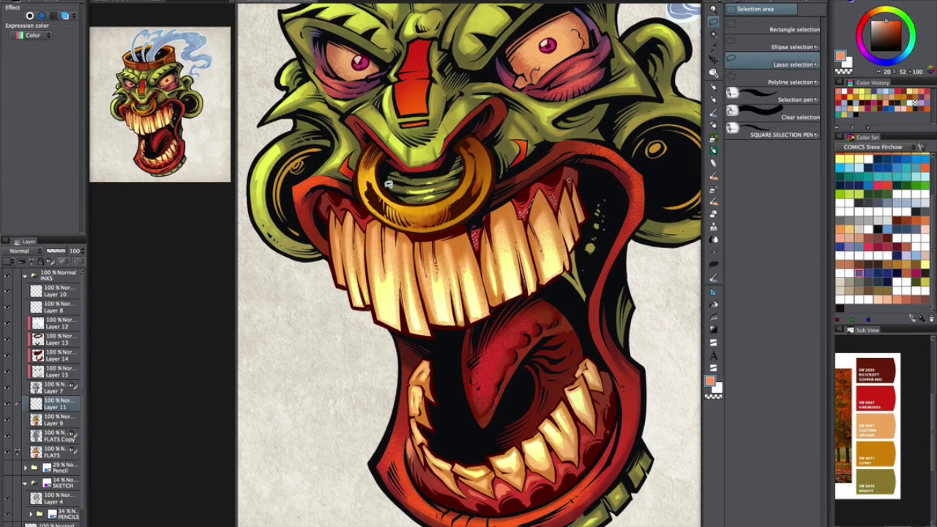
key(b)
scroll(527, 235, down, 1)
scroll(564, 312, down, 3)
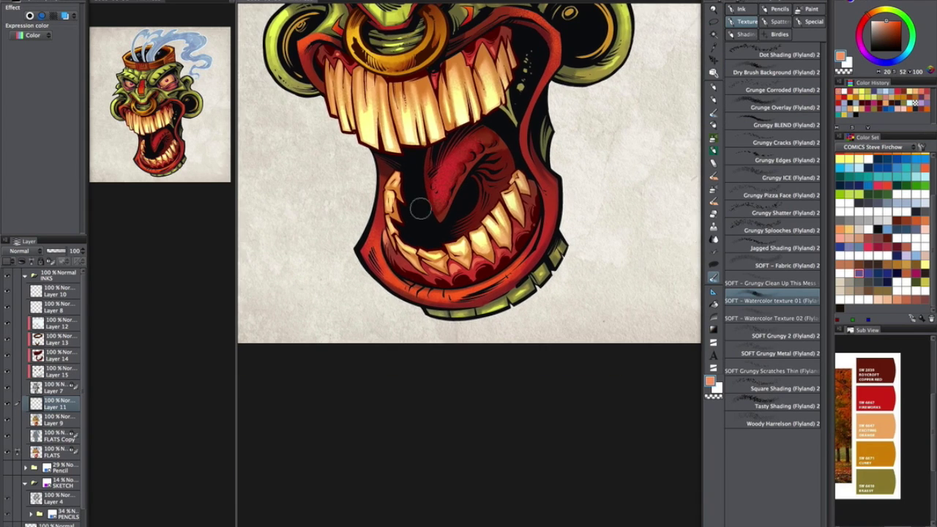
Step: Lasso highlights on the lower lip and the left edge of the mouth, and brush them with light orange texture
key(m)
scroll(414, 284, up, 1)
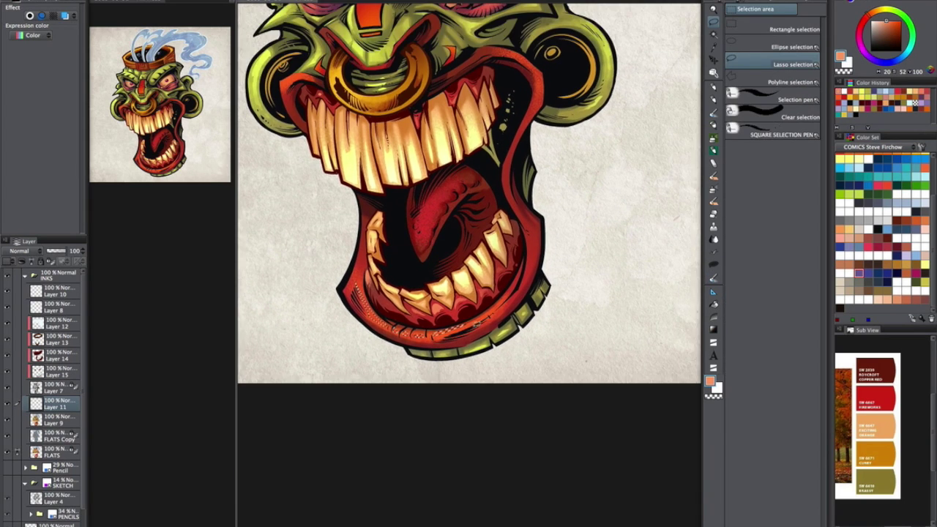
key(b)
key(m)
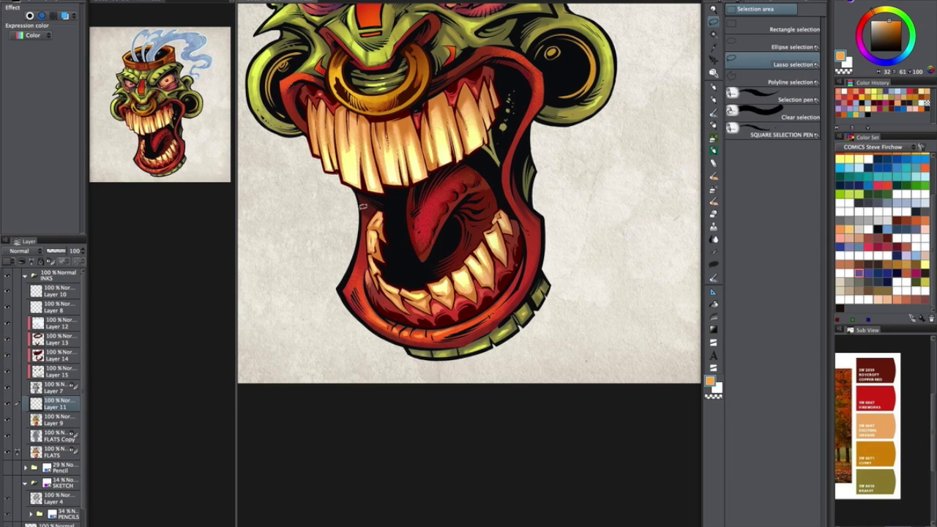
drag(358, 248, 360, 195)
key(b)
drag(410, 212, 419, 336)
key(m)
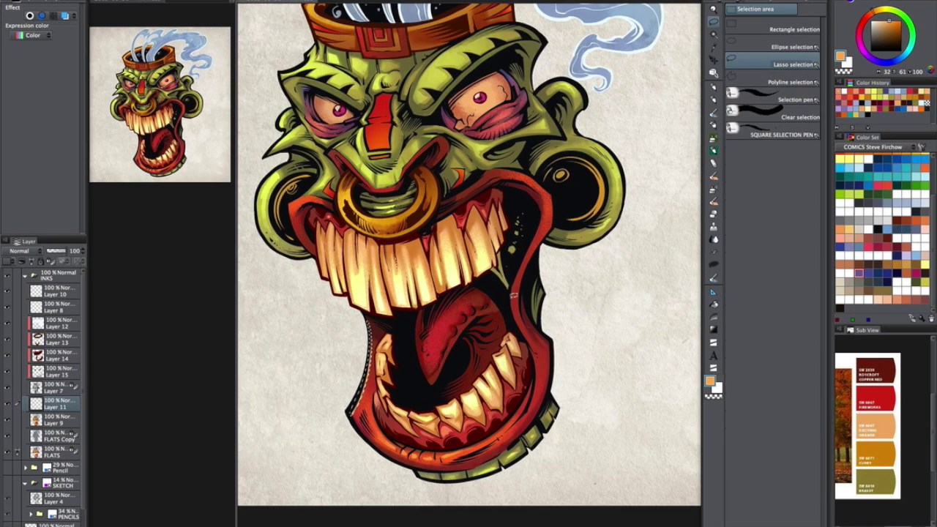
Step: Lasso the right edge of the mouth and brush a light orange highlight along the lip
drag(524, 336, 531, 257)
key(b)
key(m)
key(b)
key(m)
key(b)
key(m)
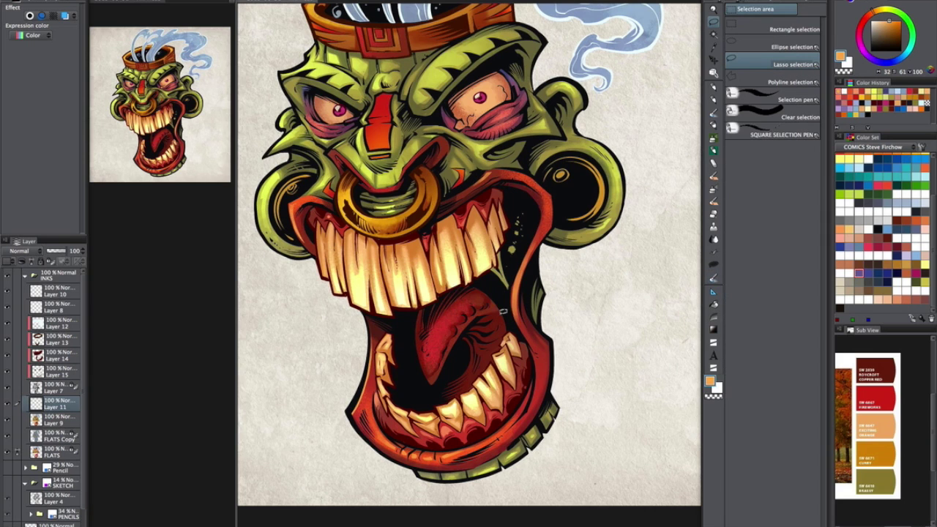
Step: Lasso the red rims of the nostrils and brush them with light orange texture
drag(427, 250, 453, 269)
key(b)
key(m)
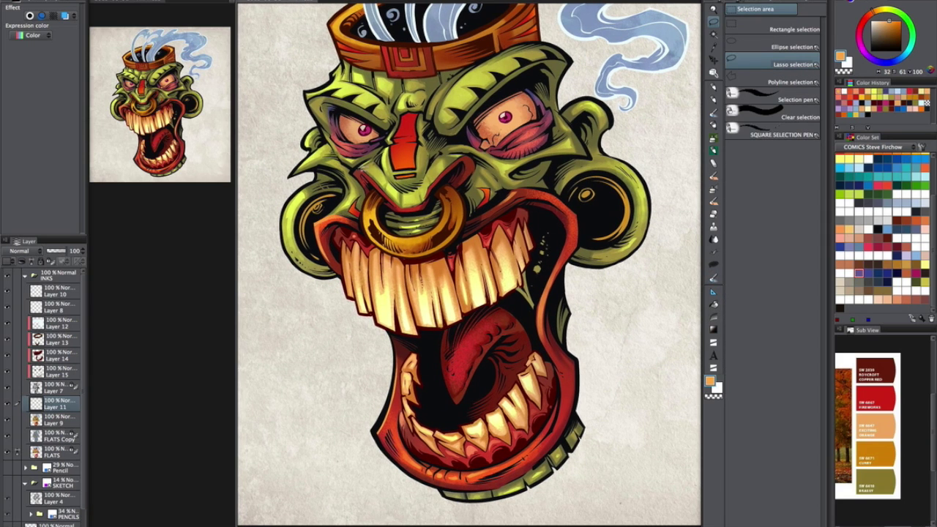
key(b)
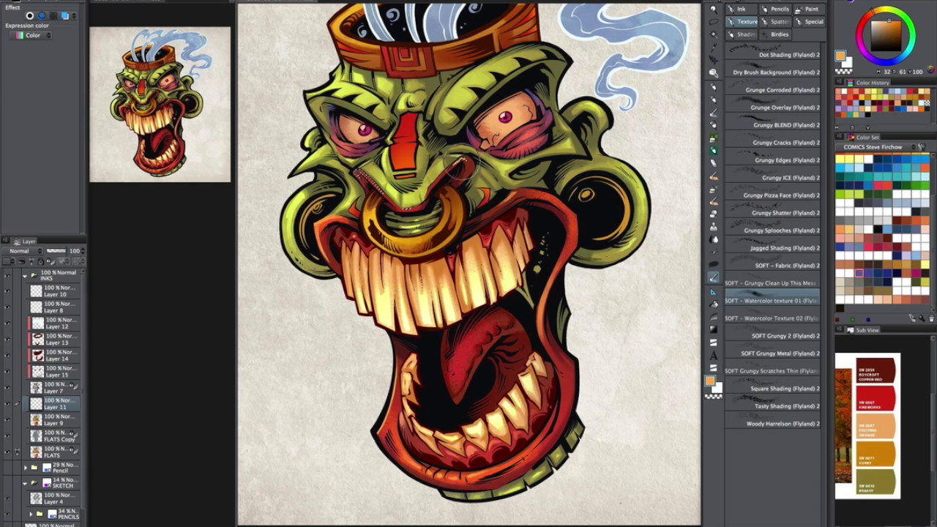
Step: Lasso highlight areas on the red nose stripe and brush them with a more saturated orange
key(m)
drag(543, 237, 560, 278)
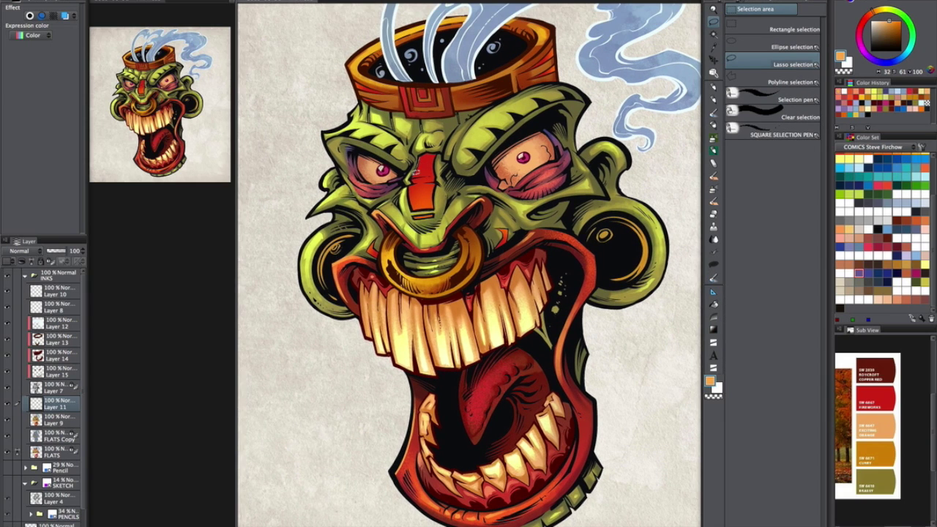
key(b)
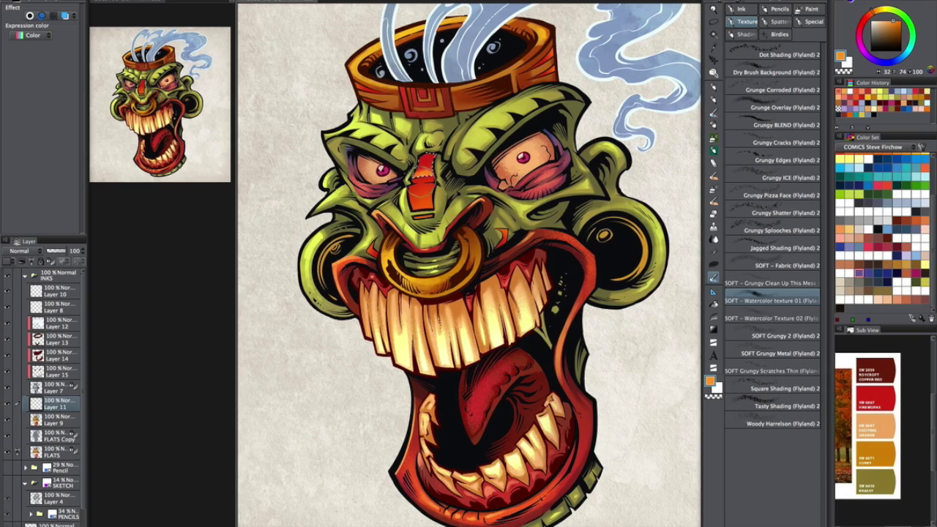
key(m)
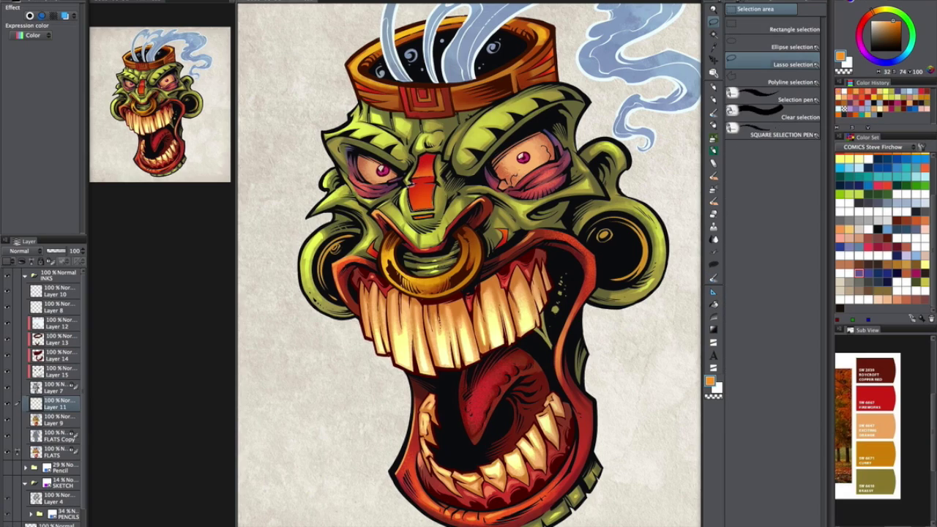
Step: Lasso the lower segment of the red nose stripe and stipple it orange with the Dot Shading brush
drag(410, 194, 414, 208)
key(b)
click(779, 52)
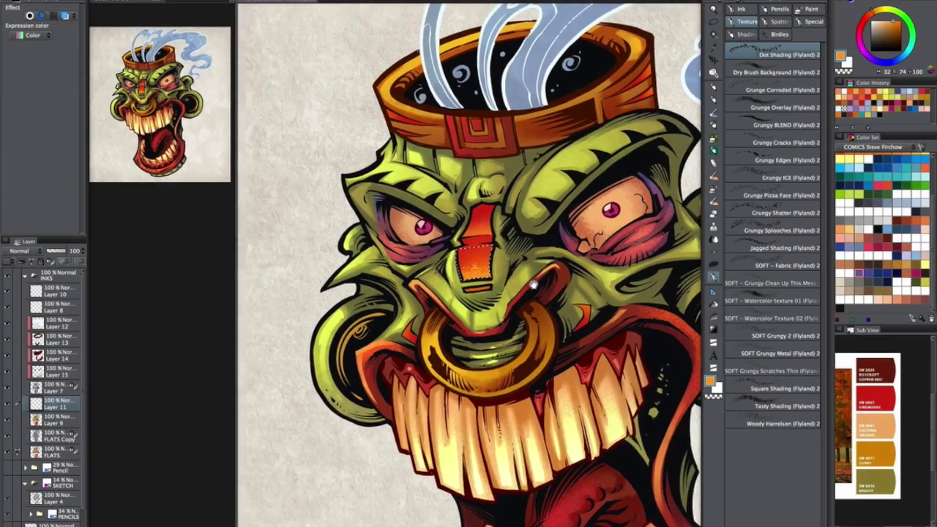
scroll(470, 265, up, 3)
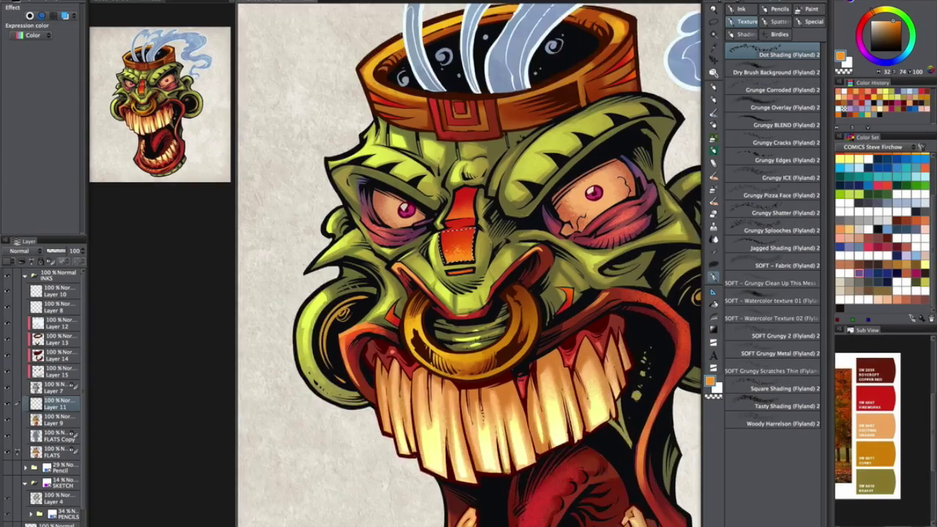
scroll(518, 296, up, 2)
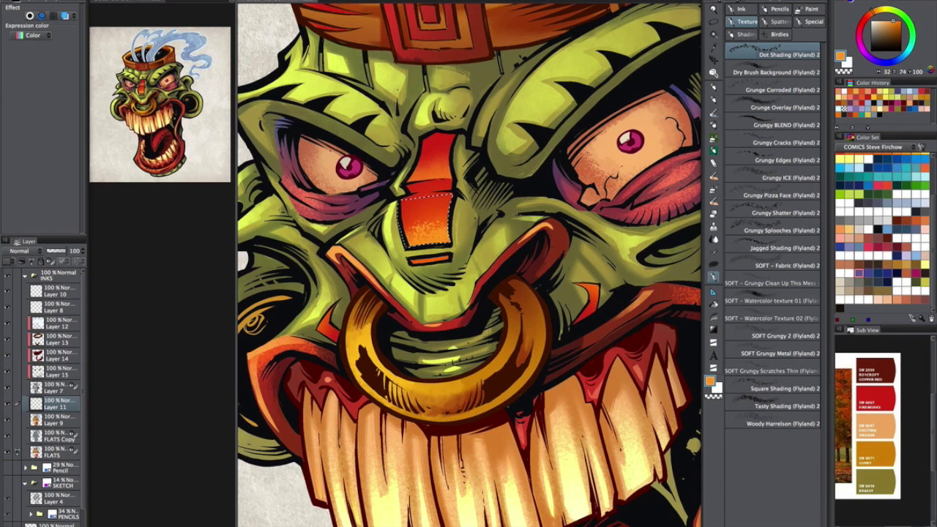
drag(424, 155, 488, 190)
Step: Lasso the upper segment of the red nose stripe and stipple its lower end with orange Dot Shading
key(m)
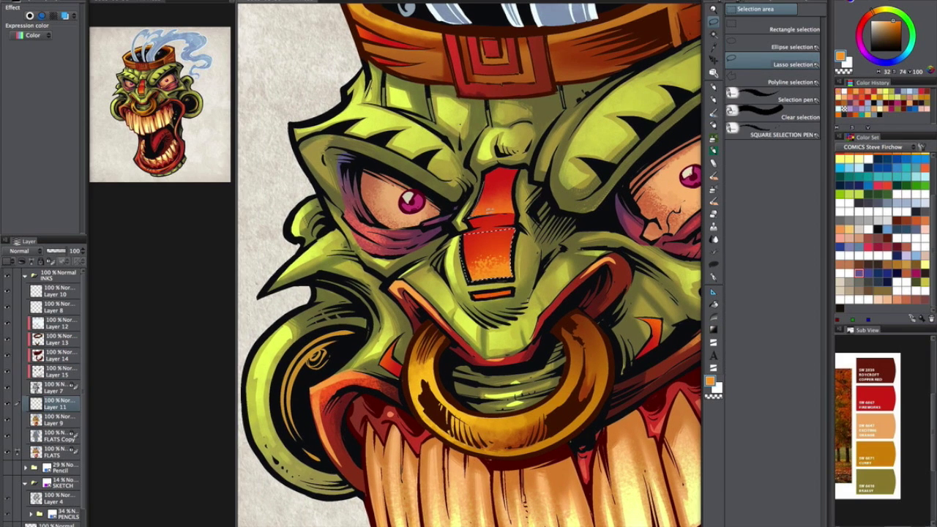
key(b)
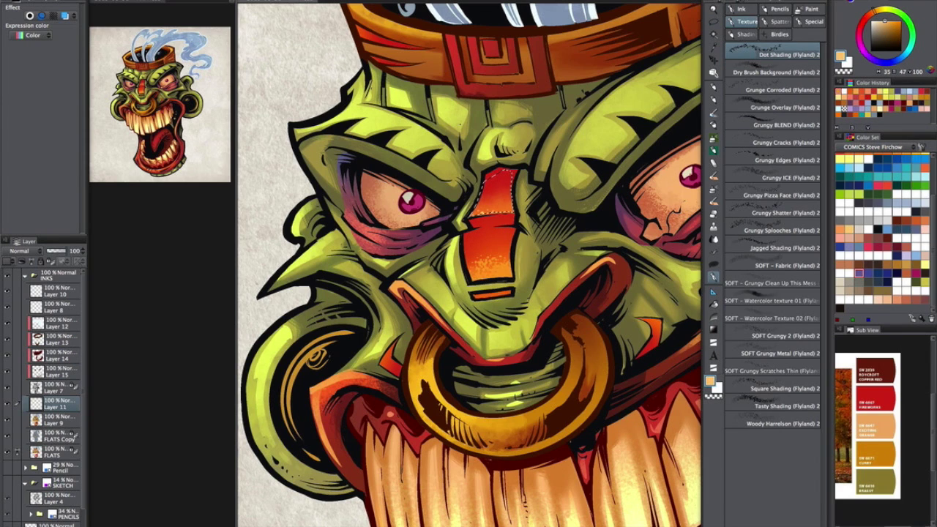
drag(489, 208, 503, 205)
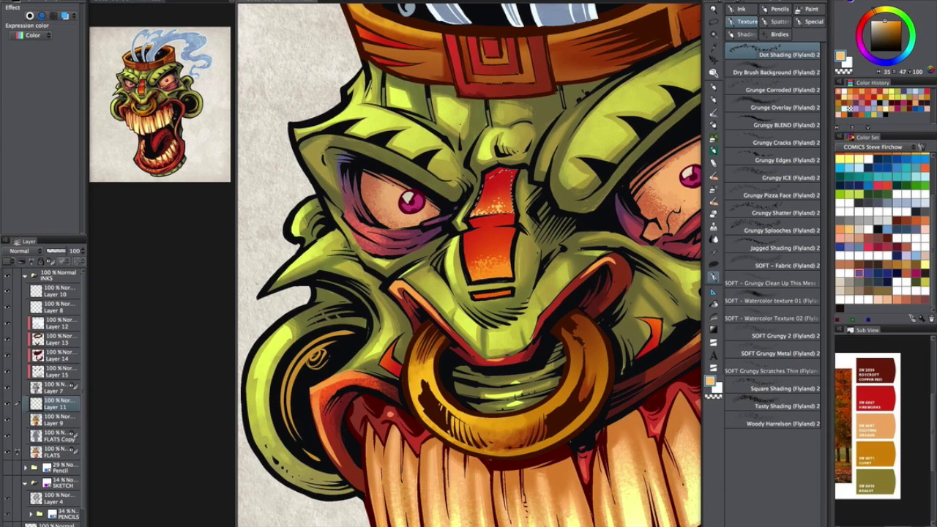
alt+click(495, 205)
click(891, 22)
click(872, 13)
drag(483, 209, 505, 205)
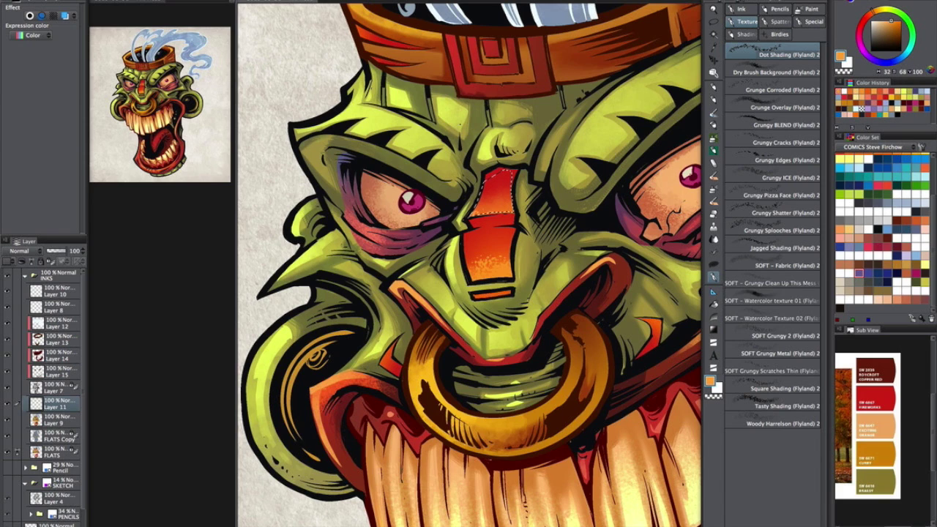
scroll(563, 290, down, 1)
drag(563, 291, 519, 261)
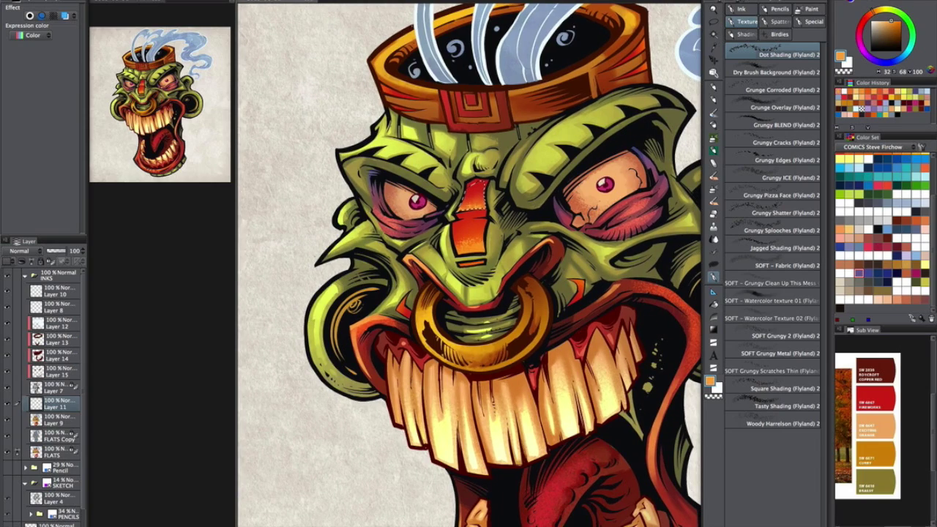
Step: Select the right eyeball, choose a pale cream tint, and stipple highlights onto it with Dot Shading
scroll(492, 348, down, 3)
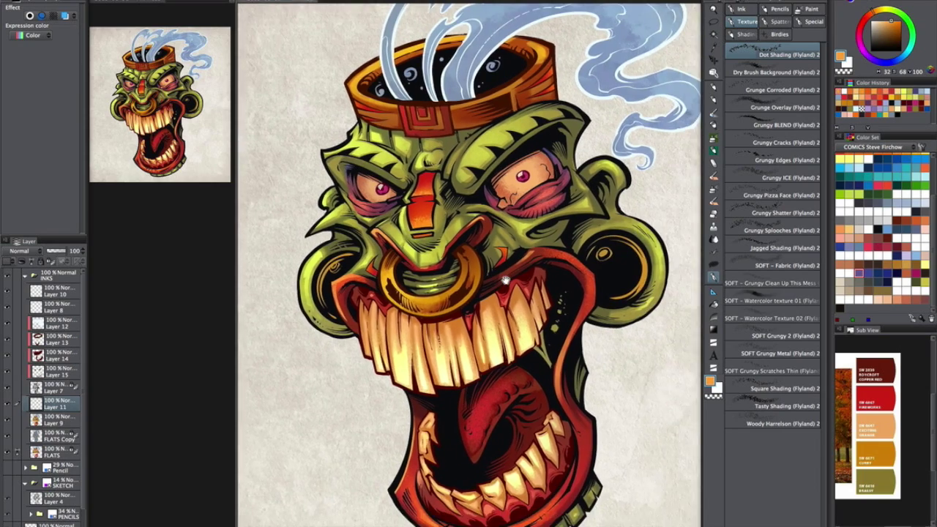
scroll(490, 347, up, 4)
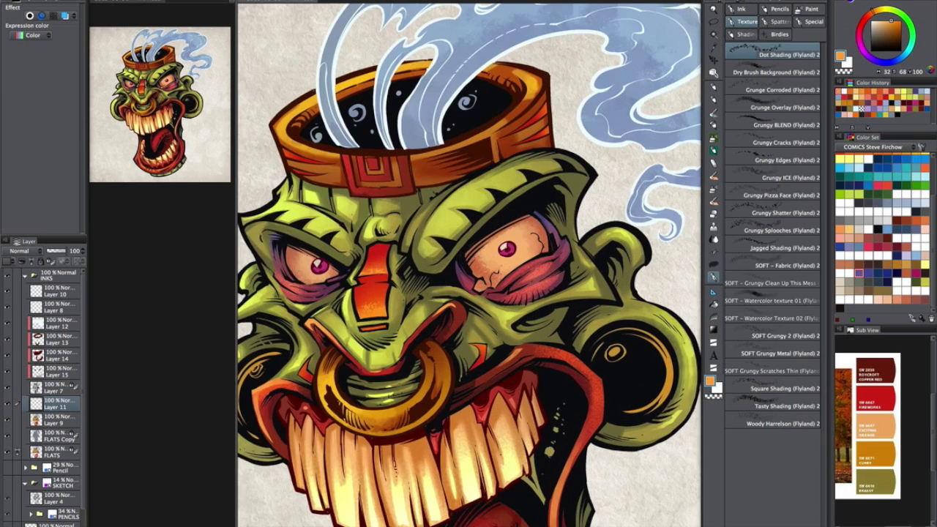
key(w)
key(b)
alt+click(513, 229)
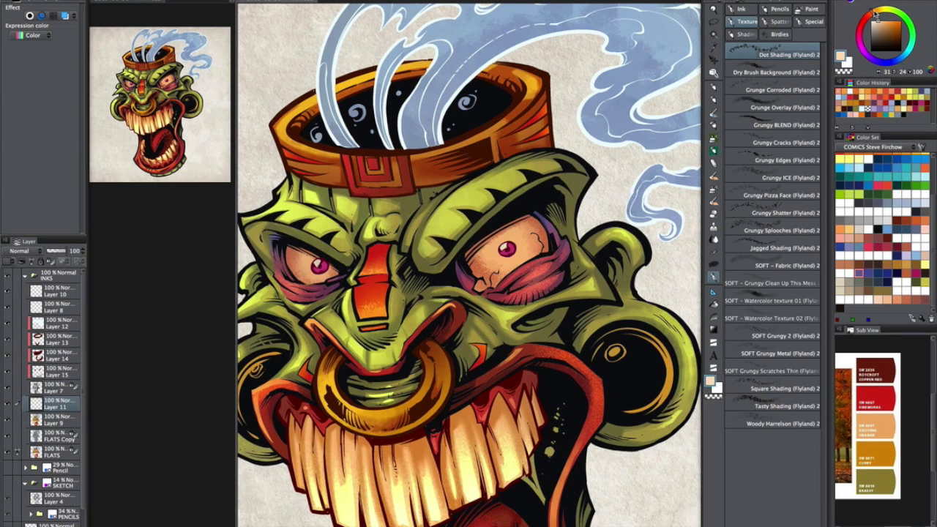
drag(594, 224, 656, 182)
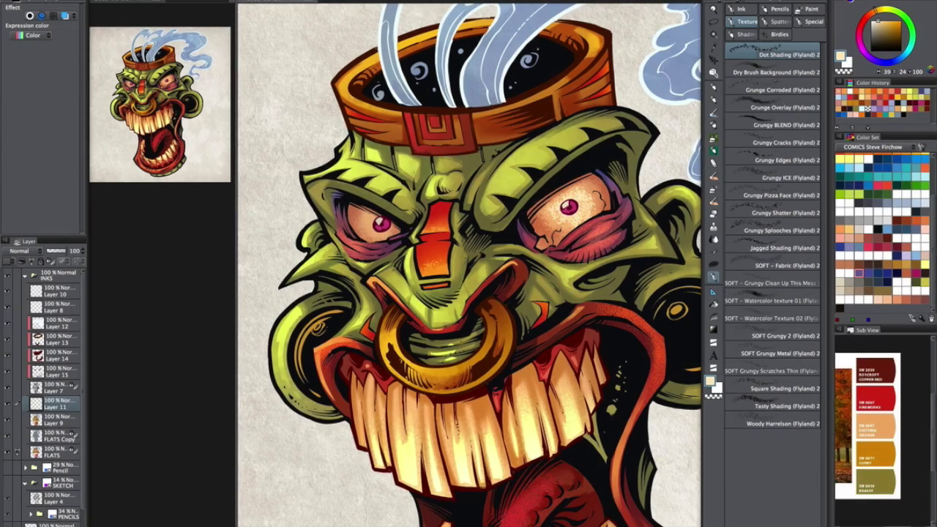
Step: Stipple pale cream highlights onto the left eyeball with Dot Shading, and reduce the brush to size 40 at 40 opacity
click(569, 222)
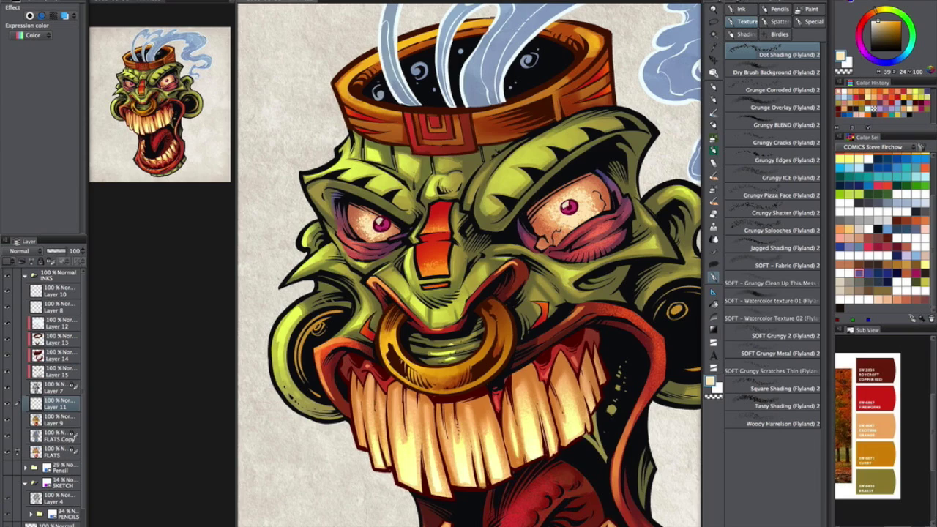
scroll(462, 305, down, 5)
scroll(491, 303, up, 5)
click(834, 21)
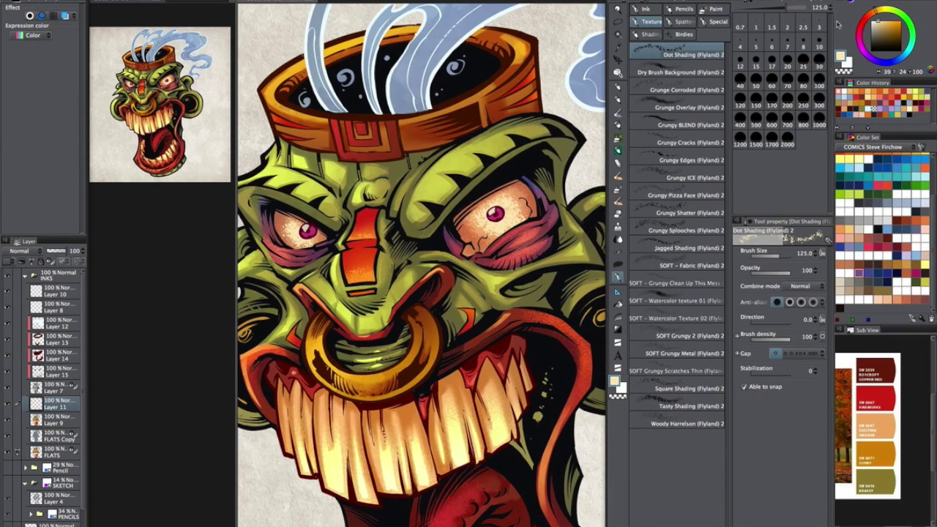
click(766, 273)
drag(454, 278, 487, 278)
key(bracketleft)
key(bracketleft)
key(bracketleft)
key(bracketleft)
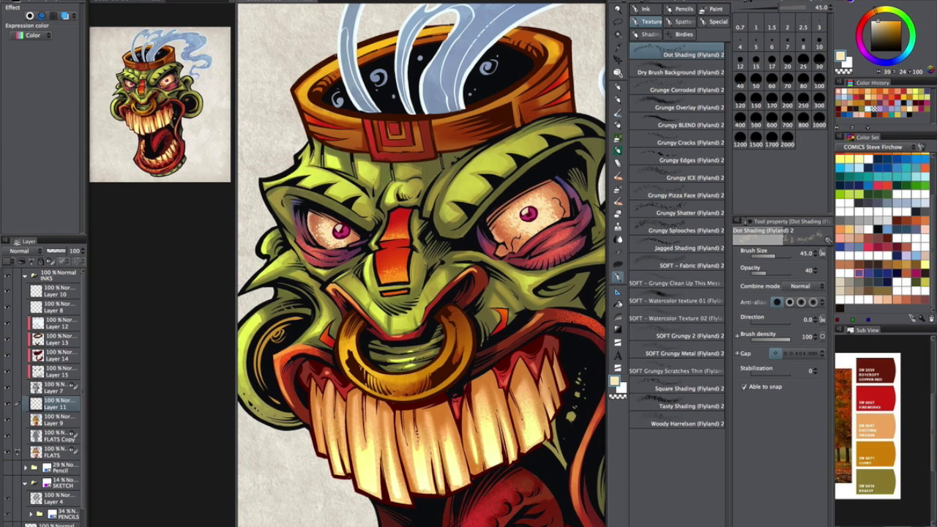
scroll(373, 316, down, 2)
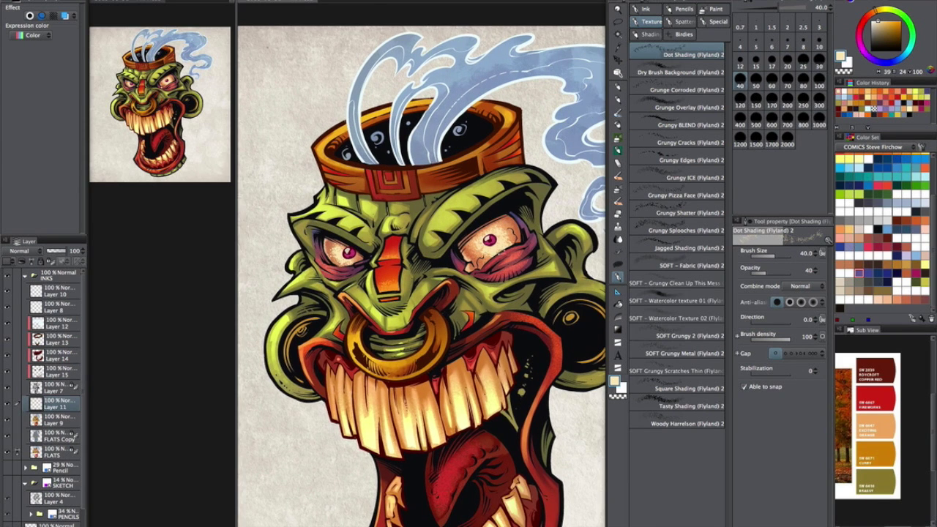
Step: Lasso highlight areas on the purple bags under both eyes and brush them lighter
scroll(509, 251, up, 2)
key(m)
drag(492, 259, 530, 249)
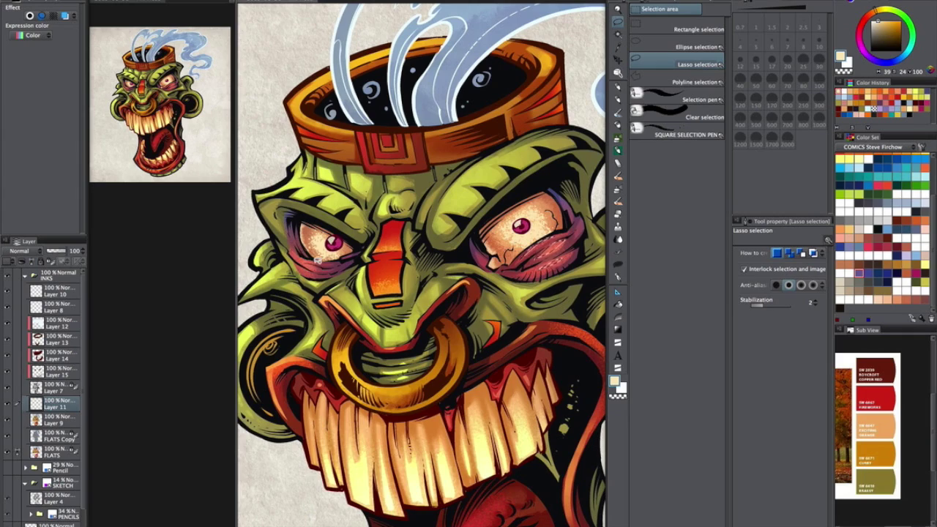
key(b)
key(b)
drag(304, 262, 367, 285)
Step: Brush a pink glow onto the eye bags with EFFECT - Glow Dodge at size 175 and 25 opacity
scroll(354, 277, up, 2)
alt+click(355, 278)
click(885, 24)
key(Tab)
scroll(391, 249, down, 2)
scroll(396, 241, up, 1)
key(Tab)
key(Tab)
key(Tab)
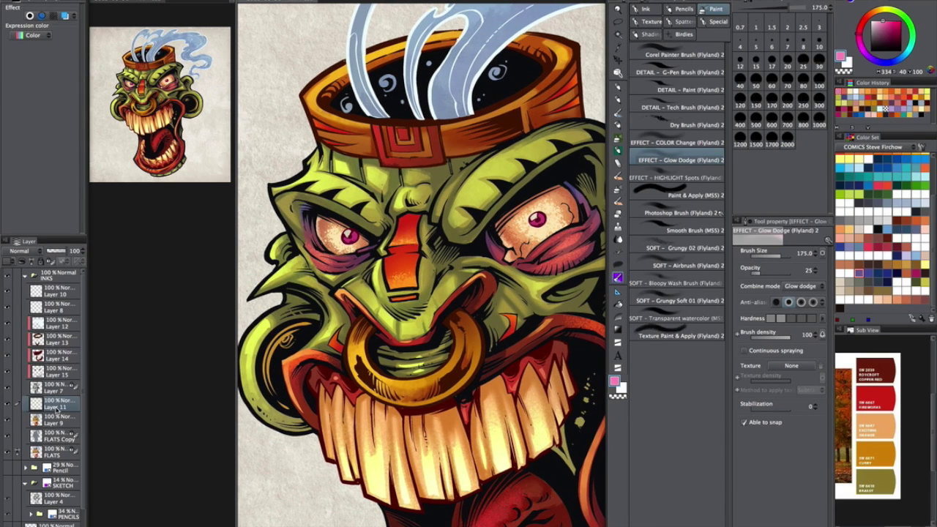
Step: Brush a soft salmon tint onto the eye bags with SOFT - Watercolor texture 01 at size 200
click(650, 21)
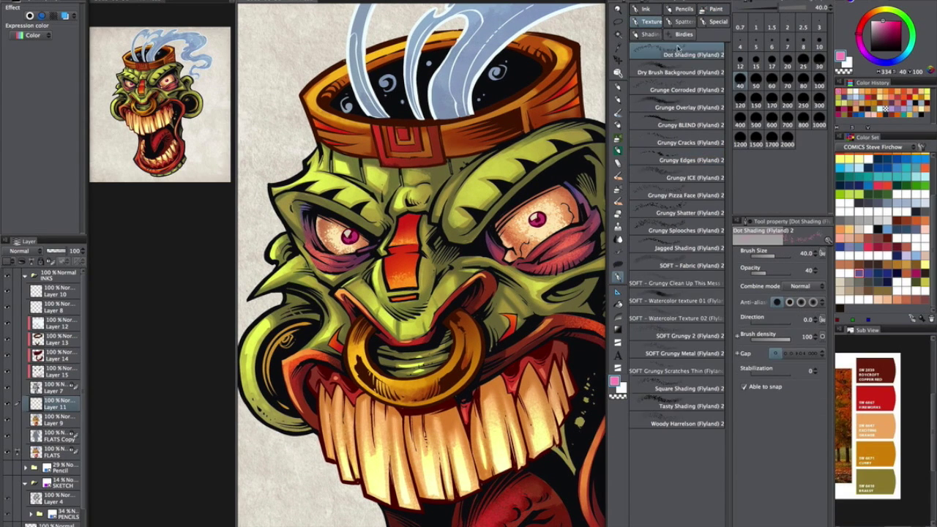
click(676, 300)
key(Tab)
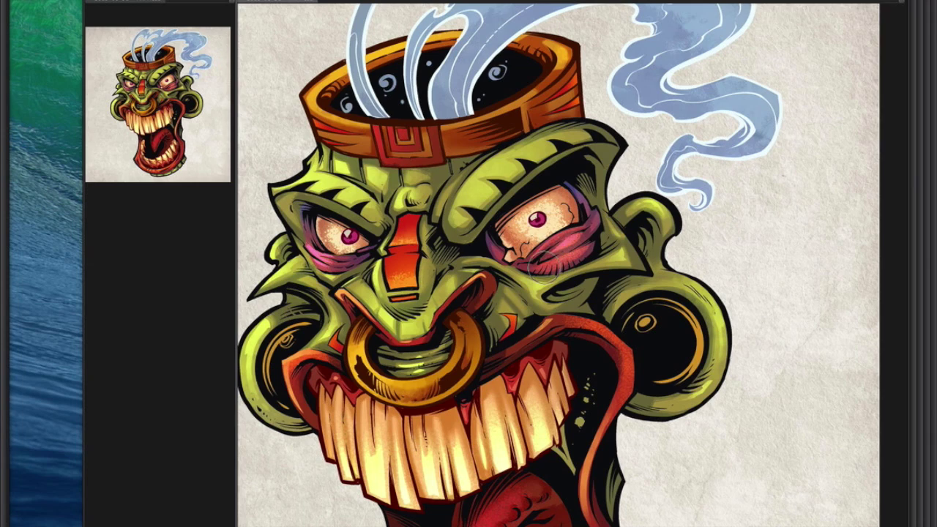
key(Tab)
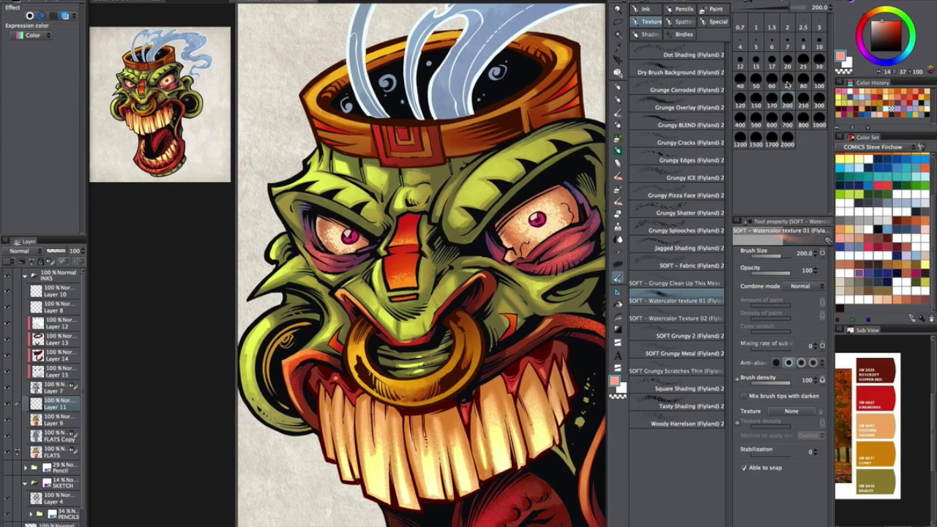
Step: Brush lighter watercolor-textured highlights onto the red tongue
key(Tab)
key(super+minus)
mouse_move(649, 413)
mouse_down()
mouse_move(619, 296)
mouse_move(615, 309)
mouse_move(612, 266)
mouse_up()
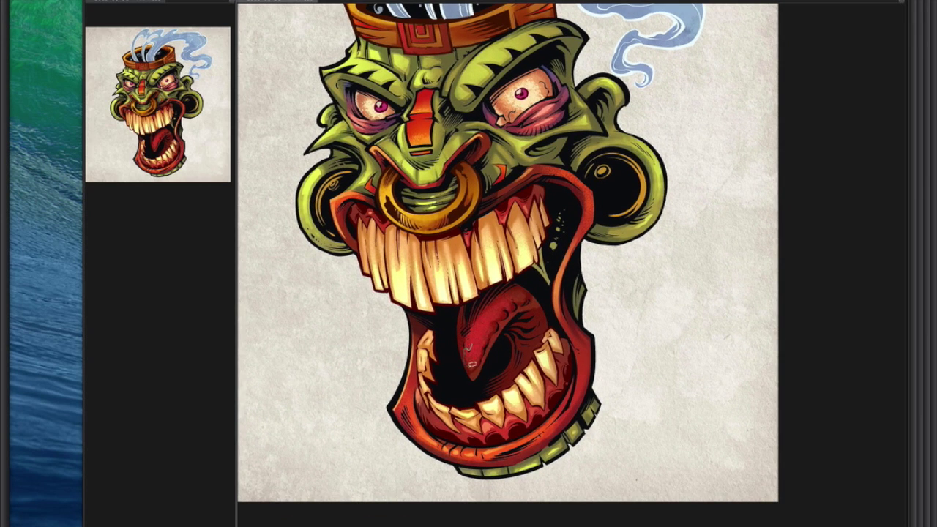
key(Tab)
key(Tab)
drag(582, 235, 594, 415)
scroll(565, 349, down, 3)
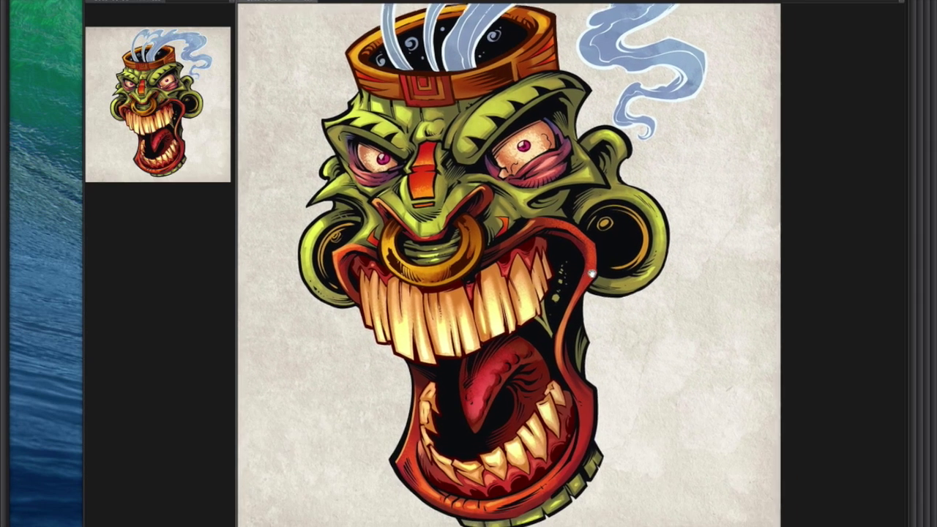
Step: Select the highlight lines inside both ear plugs and recolor them blue-gray
scroll(622, 248, down, 1)
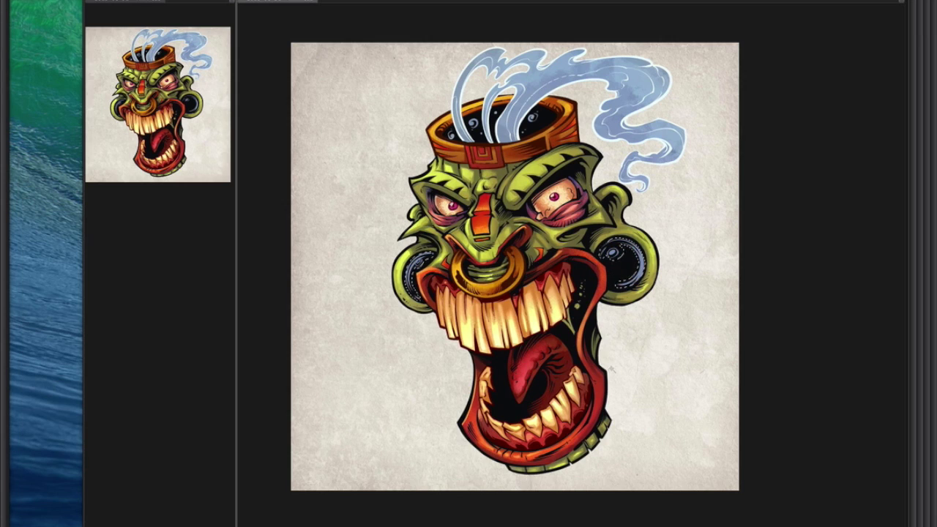
scroll(592, 394, up, 2)
key(Tab)
Step: Stipple pink highlights onto both irises with the Dot Shading brush at size 12.5
scroll(550, 269, up, 2)
drag(519, 138, 570, 249)
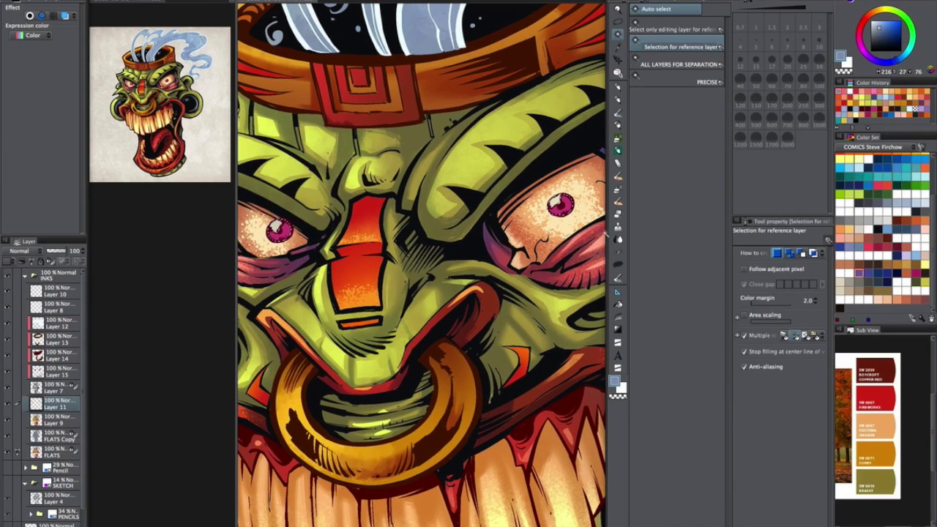
click(618, 278)
click(677, 52)
click(862, 92)
click(860, 27)
key(bracketleft)
key(bracketleft)
key(bracketleft)
key(bracketleft)
key(bracketleft)
key(bracketleft)
drag(271, 228, 284, 239)
drag(552, 202, 568, 211)
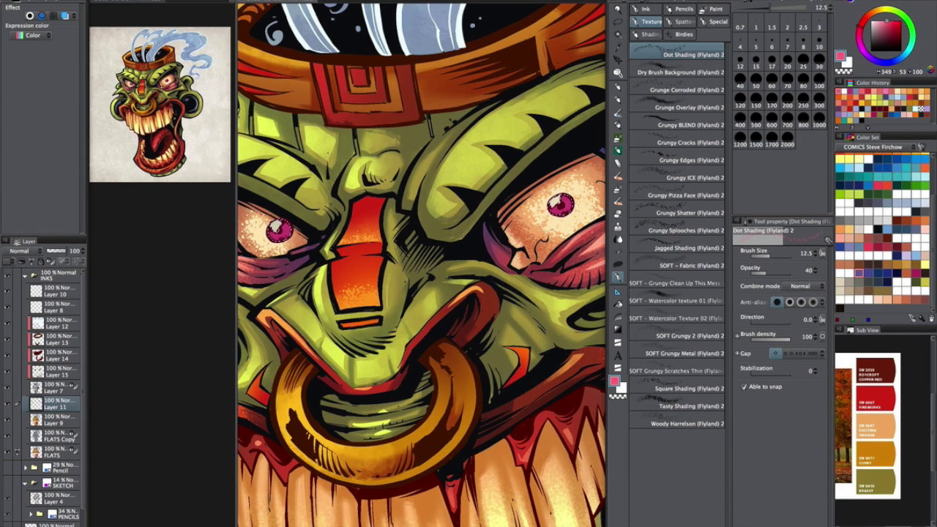
Step: Enlarge the Dot Shading brush to 30 and stipple a lighter pink around the eyes
key(bracketright)
key(bracketright)
key(bracketright)
drag(351, 242, 404, 225)
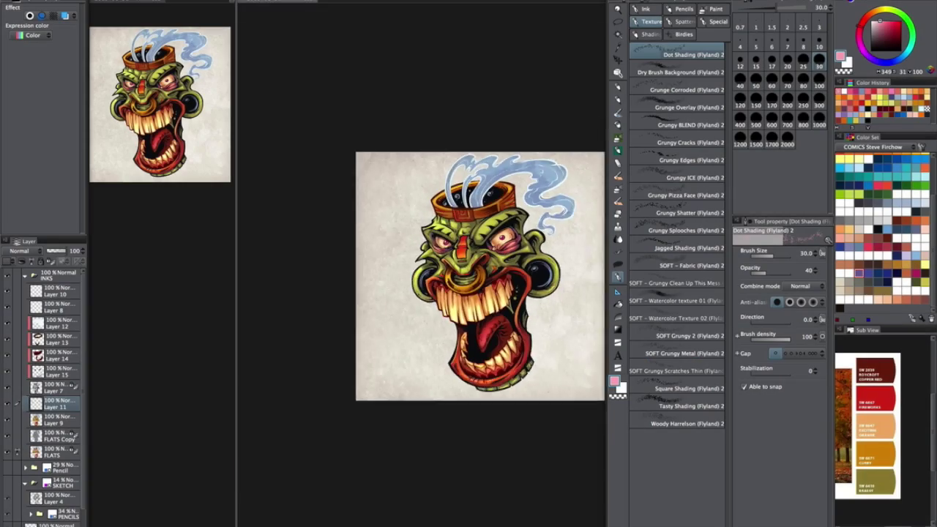
key(ctrl+plus)
key(ctrl+plus)
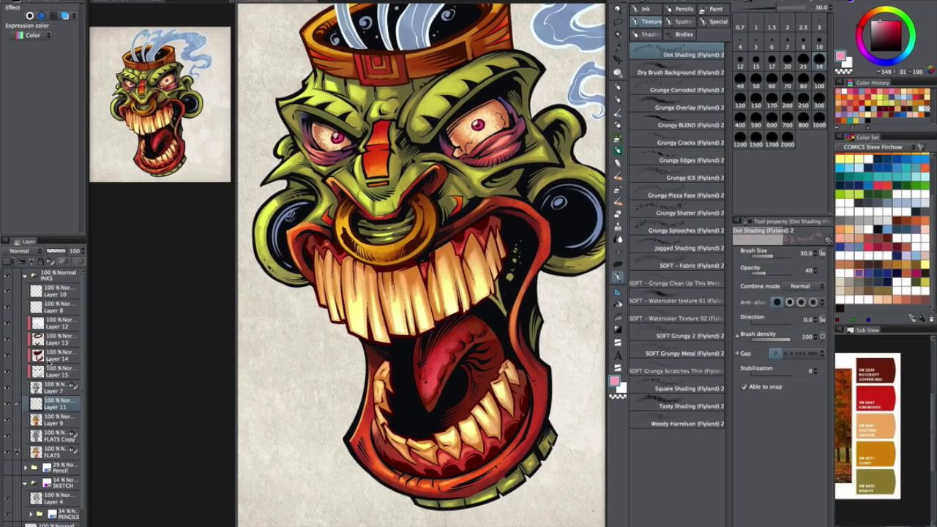
Step: Add a new layer above Layer 11 and choose the BRUSH - Expressive ink brush
key(ctrl+shift+n)
click(647, 10)
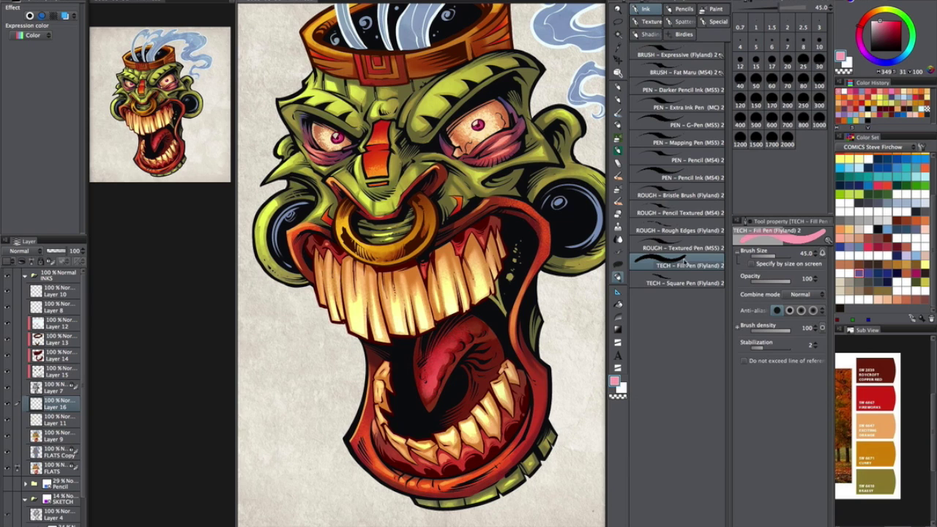
click(678, 104)
click(688, 53)
Step: Paint light yellow-orange highlights on the nose ring at brush size 40, and move Layer 16 above Layer 12
drag(439, 241, 477, 278)
key(ctrl+plus)
alt+click(442, 322)
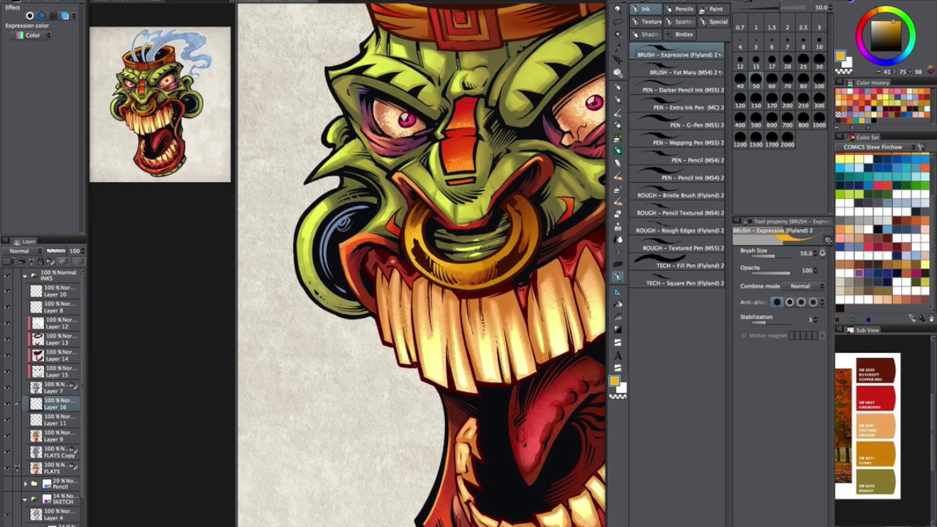
key(bracketleft)
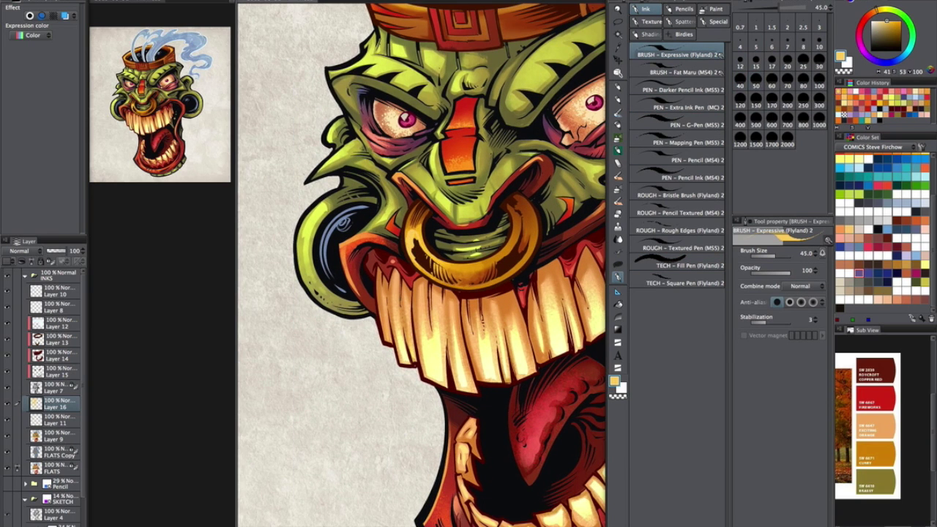
drag(439, 307, 428, 302)
drag(44, 404, 52, 316)
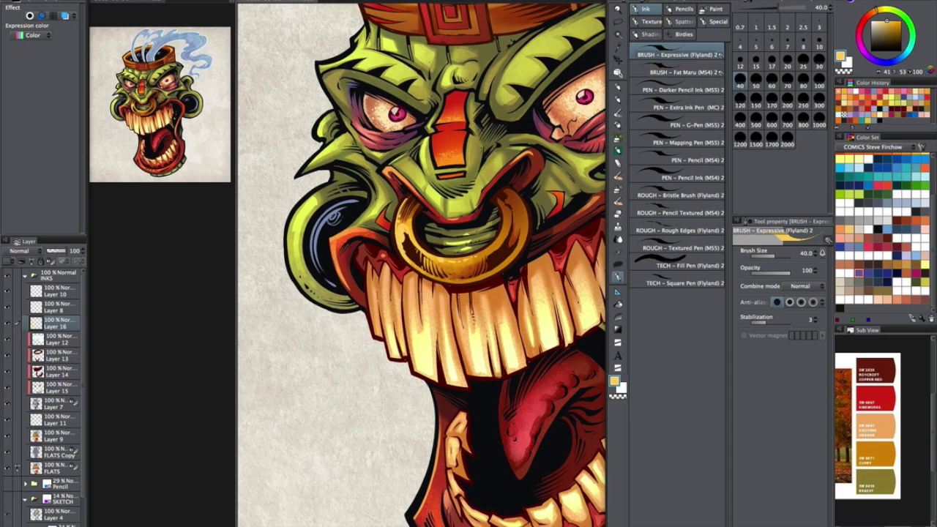
drag(417, 268, 391, 251)
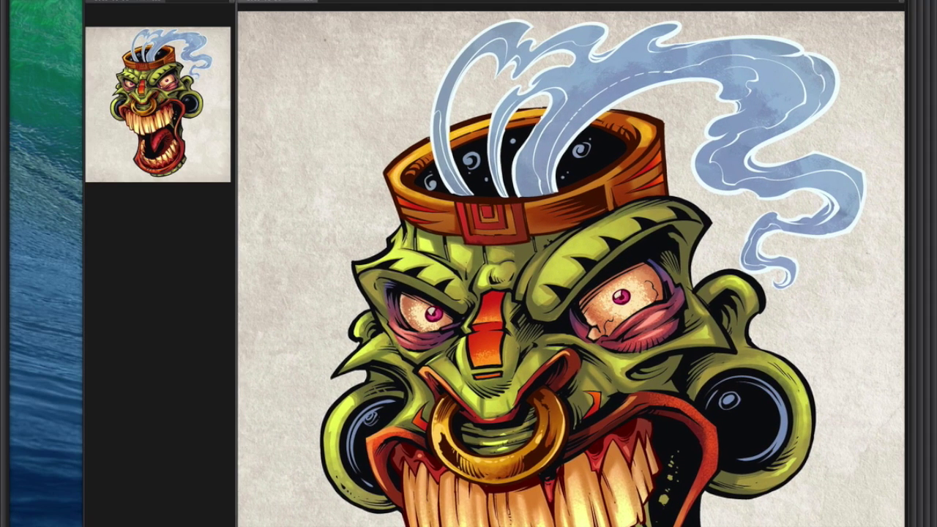
Step: Paint thin highlights along the rim of the wooden cup on top of the head
drag(571, 269, 569, 264)
drag(530, 193, 606, 174)
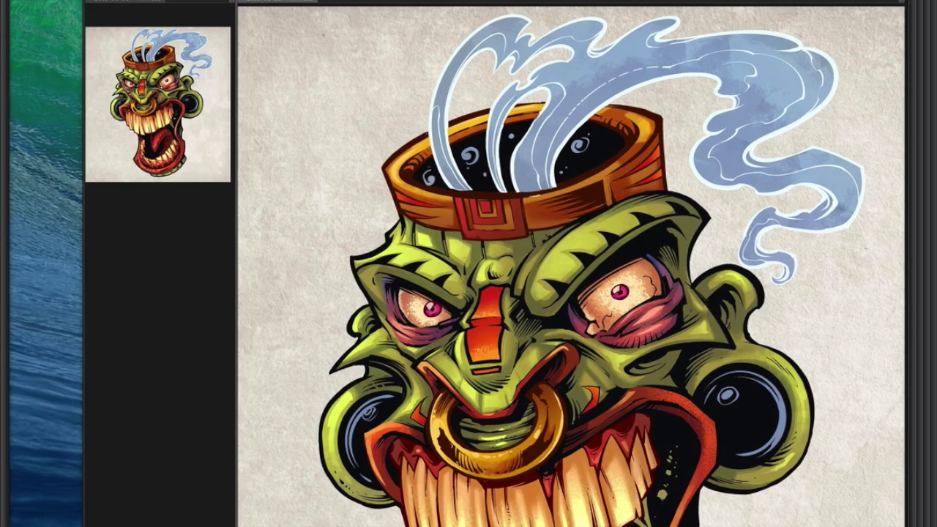
drag(530, 195, 639, 124)
key(r)
mouse_move(454, 219)
mouse_down()
mouse_move(693, 235)
mouse_move(458, 211)
mouse_up()
drag(630, 330, 557, 253)
Step: Paint thin light edge highlights on the red square emblem of the cup
key(Tab)
key(Tab)
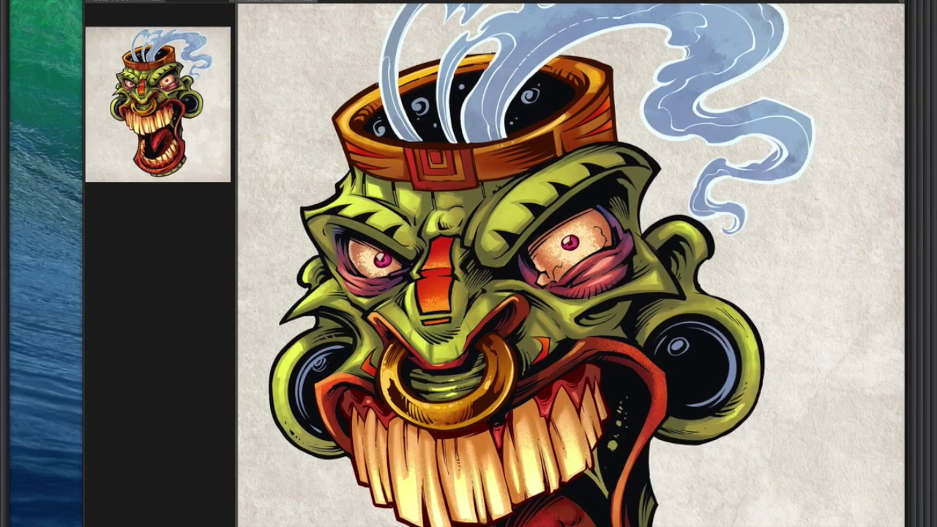
key(Tab)
key(Tab)
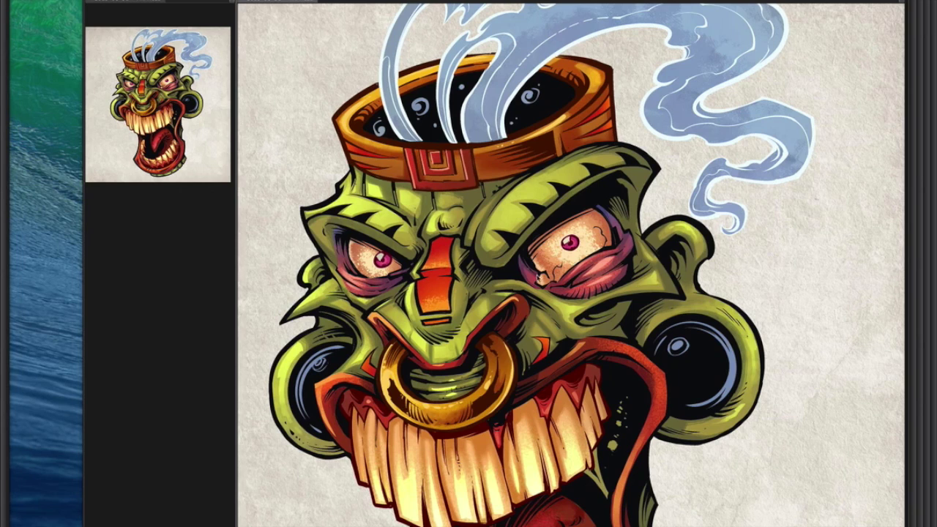
Step: Darken the current layer with Hue/Saturation/Luminosity, setting the brightness to -20
scroll(586, 242, down, 1)
scroll(586, 263, down, 2)
scroll(586, 263, up, 2)
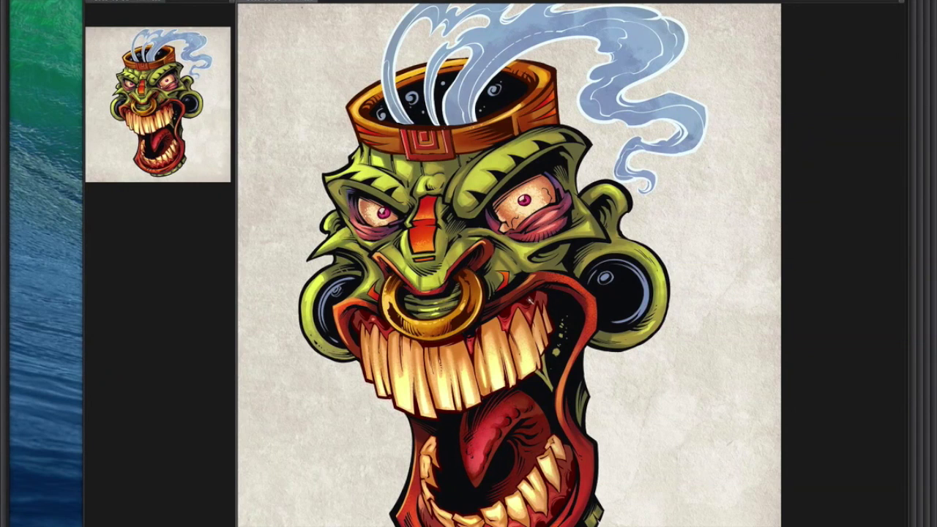
key(super+u)
drag(669, 314, 645, 311)
click(786, 243)
key(Tab)
key(Tab)
key(super+u)
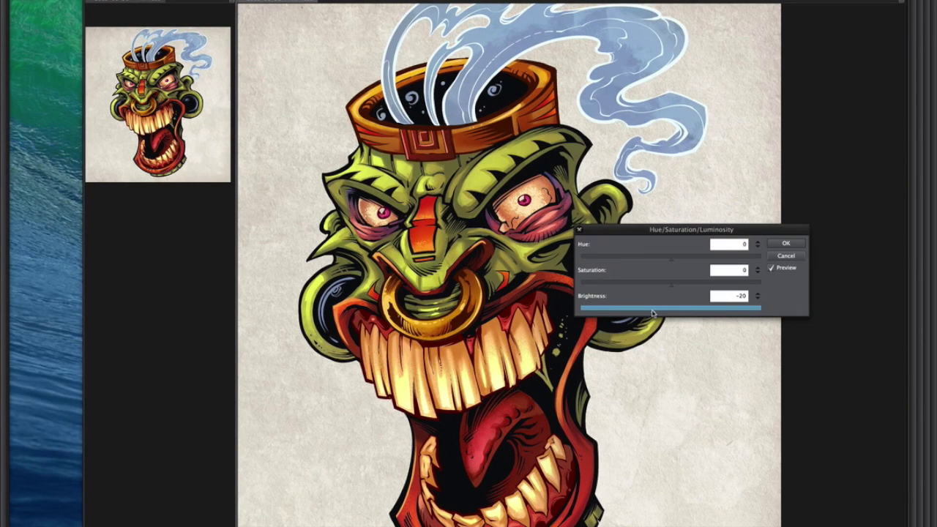
click(785, 243)
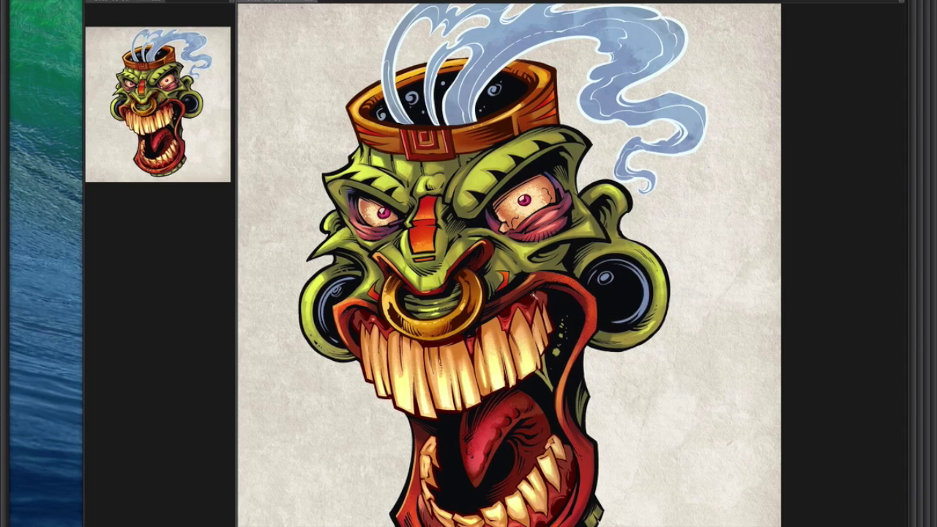
Step: Choose a pale yellow-green and paint highlights on the green skin with the Expressive brush
mouse_move(489, 353)
mouse_down()
mouse_move(529, 308)
mouse_move(531, 349)
mouse_up()
key(Tab)
drag(884, 24, 887, 11)
key(Tab)
key(Tab)
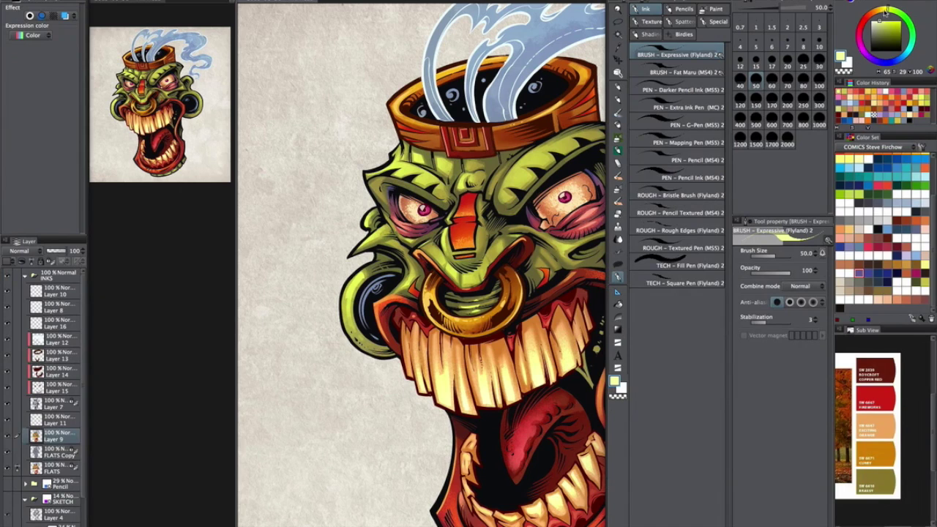
key(Tab)
key(Tab)
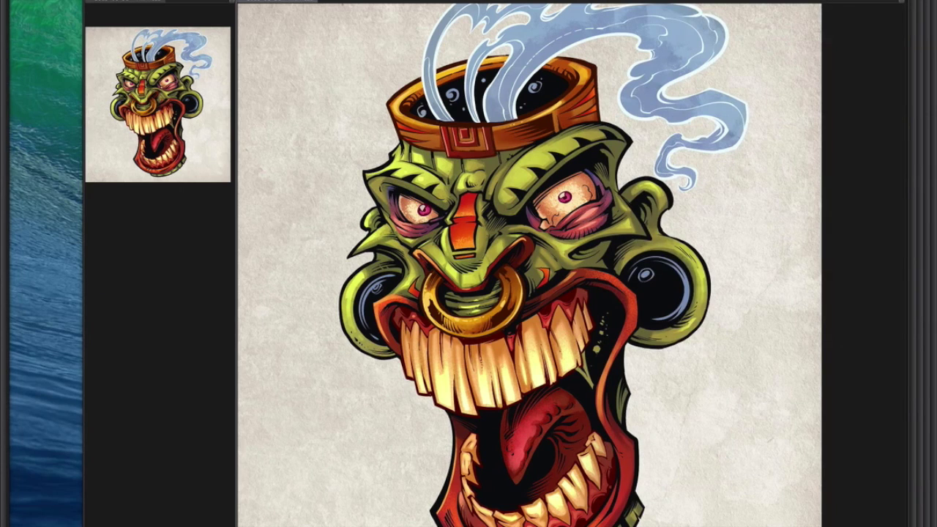
Step: Merge Layer 11 down into Layer 9, select Layer 16 and toggle its visibility off and on
key(Tab)
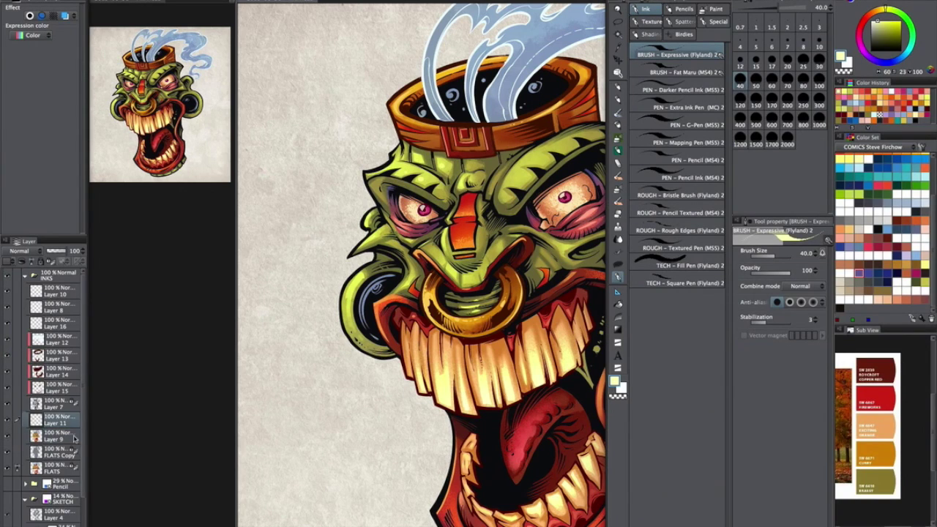
key(super+e)
click(55, 325)
click(8, 323)
click(7, 323)
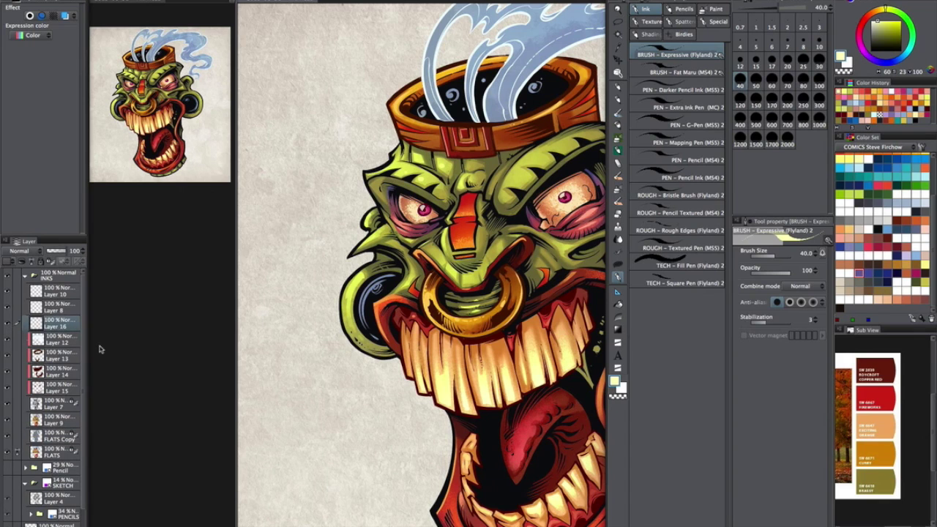
Step: Examine the full tiki head on the cleared workspace, from the cup and smoke down to the jaw
key(Tab)
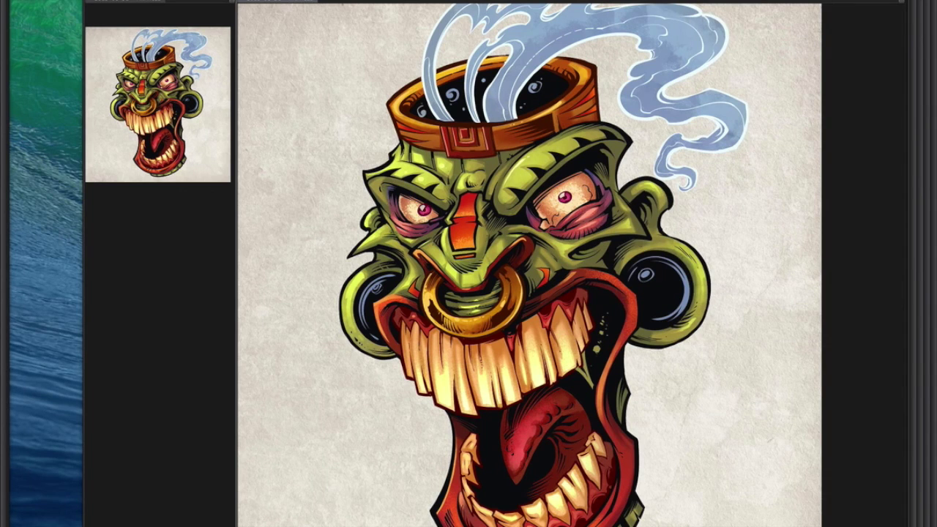
key(Tab)
key(Tab)
drag(537, 222, 527, 248)
key(ctrl+plus)
drag(481, 155, 503, 168)
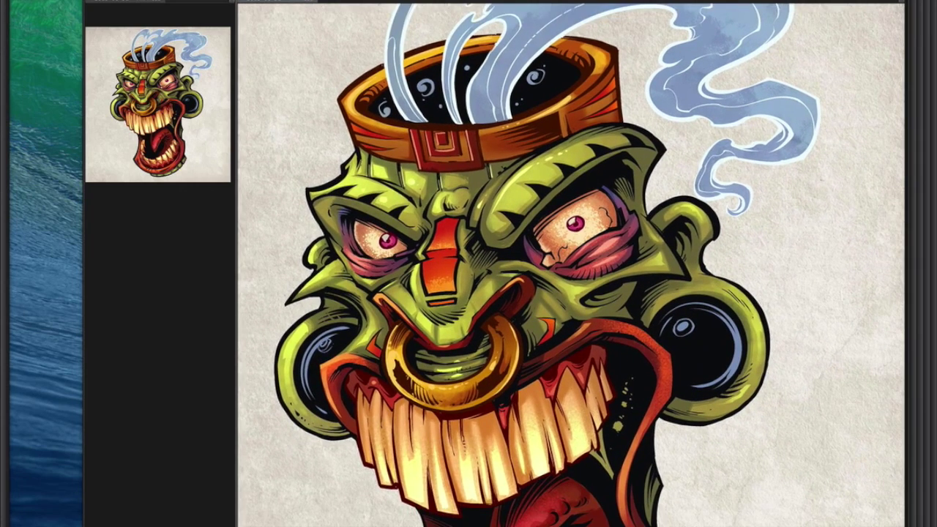
drag(568, 256, 575, 212)
scroll(575, 211, down, 1)
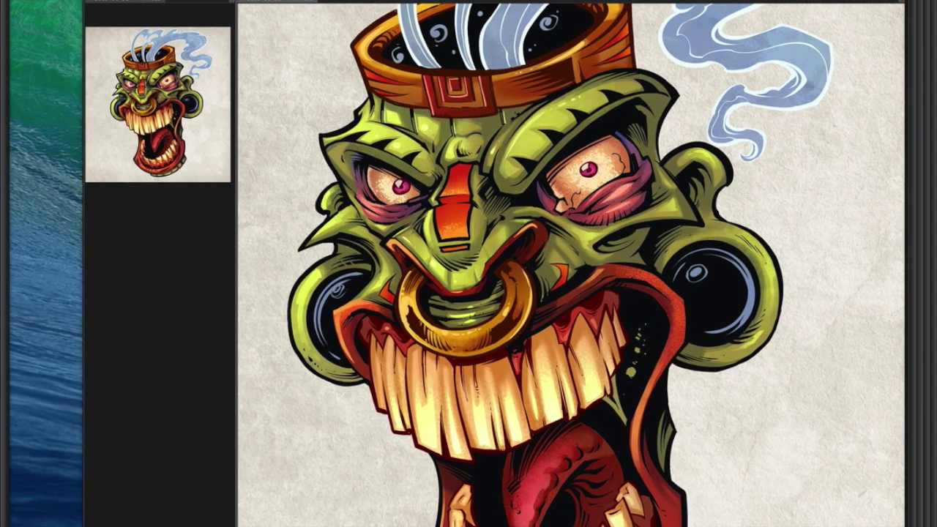
drag(470, 278, 491, 280)
scroll(571, 264, left, 1)
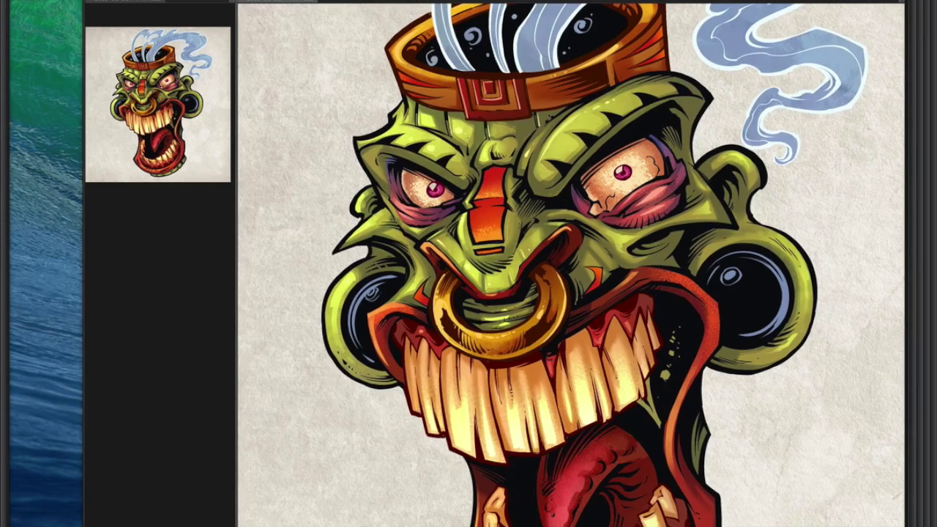
key(super+minus)
scroll(571, 263, right, 5)
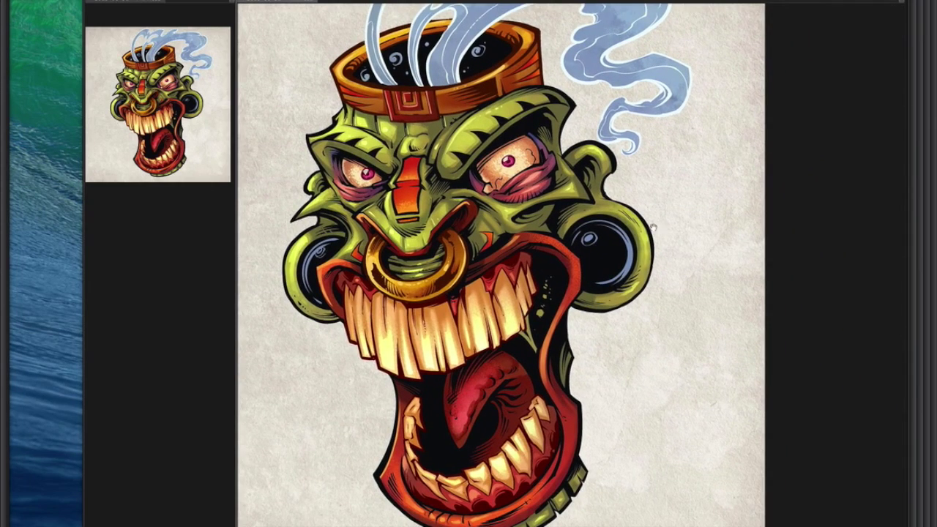
drag(653, 227, 649, 222)
scroll(505, 265, down, 3)
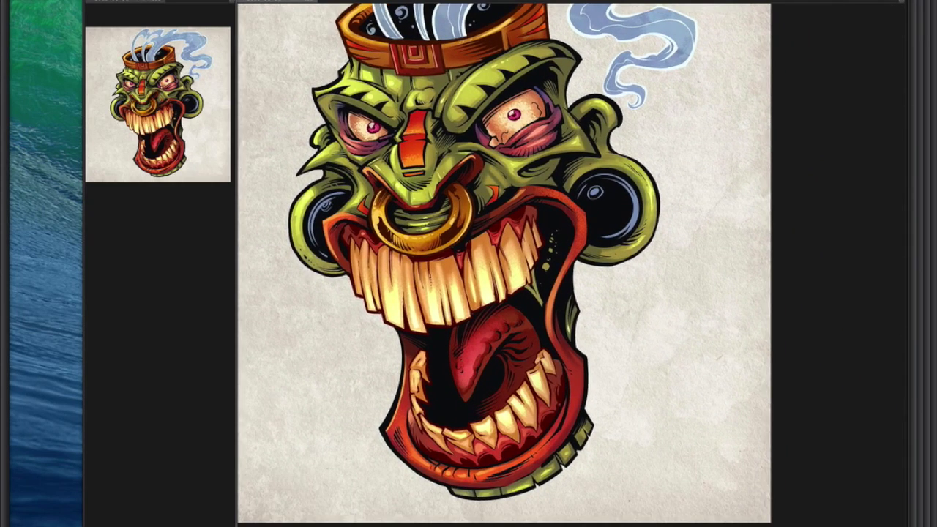
scroll(504, 265, up, 1)
Step: Recolor the spots and highlight in the dark mouth area beside the upper teeth muted blue on Layer 9, and clear the selection
key(Tab)
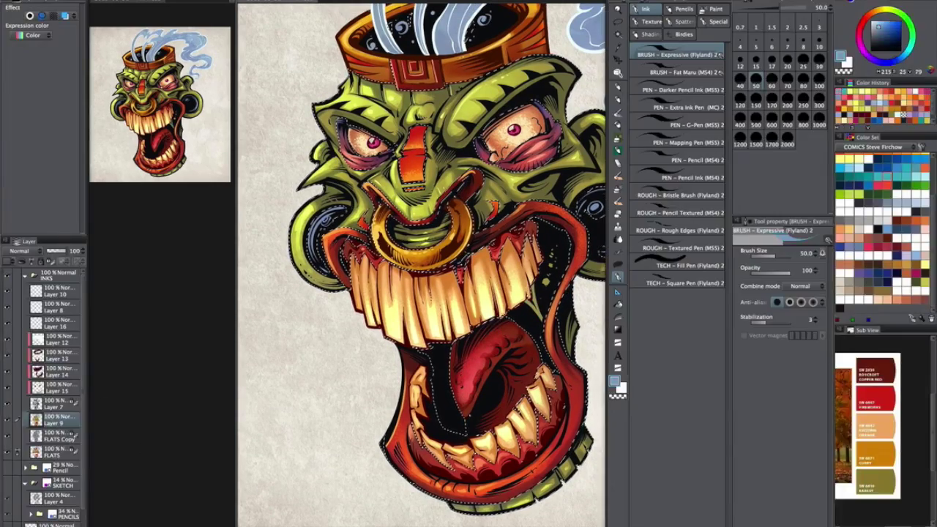
key(Tab)
key(super+d)
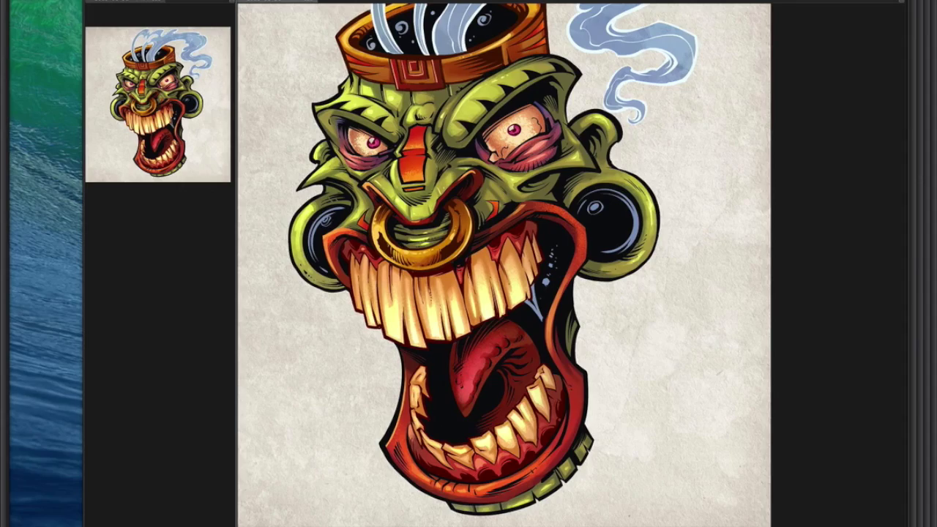
Step: Inspect the blue mouth highlights against the rest of the face, both close up and from farther away
key(Tab)
key(Tab)
drag(533, 310, 562, 390)
key(super+plus)
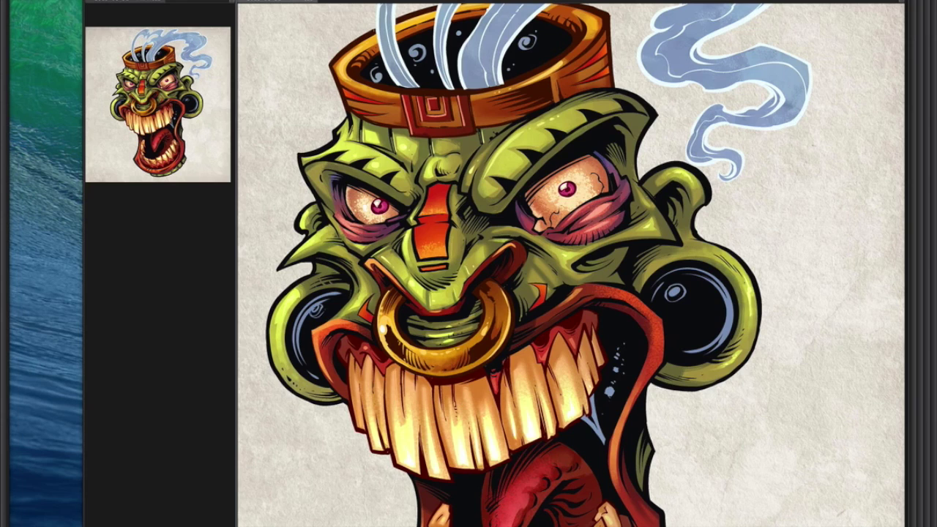
scroll(563, 237, up, 3)
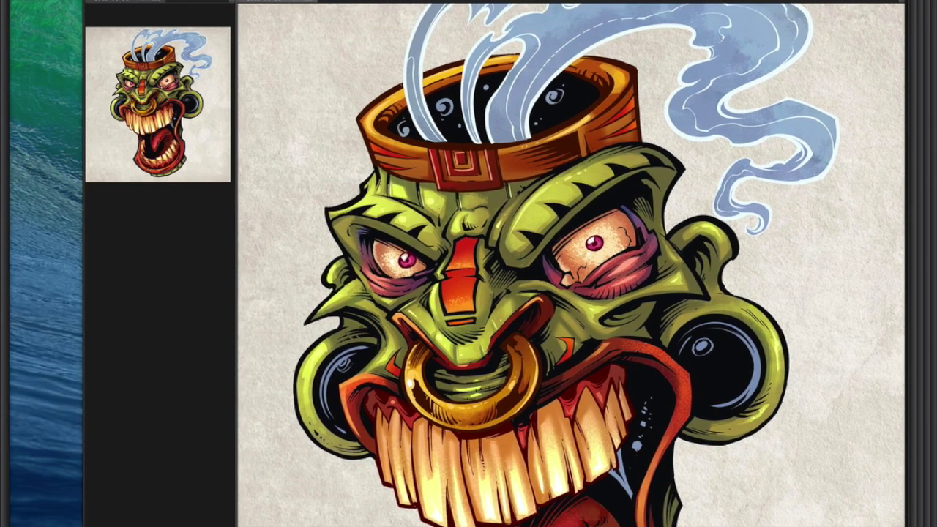
scroll(640, 290, down, 4)
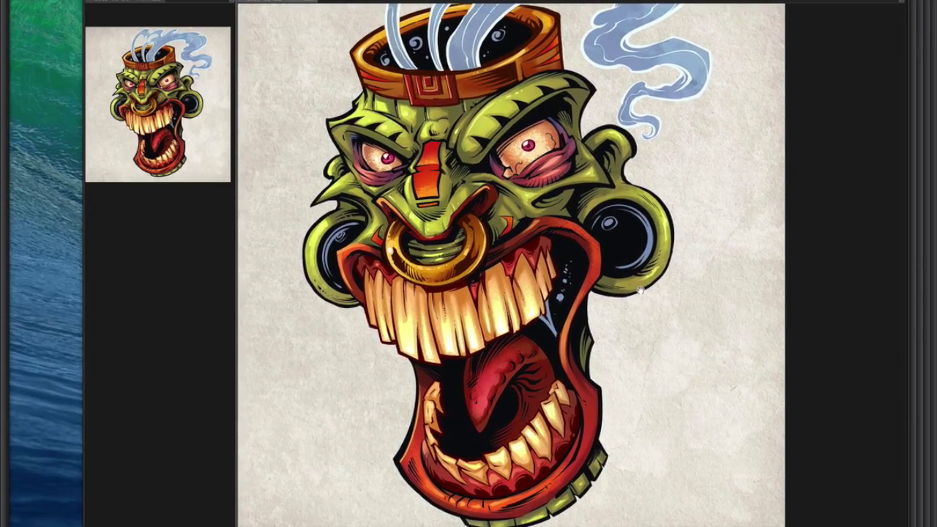
mouse_move(640, 290)
mouse_down()
mouse_move(624, 300)
mouse_move(637, 309)
mouse_up()
scroll(637, 331, down, 3)
scroll(638, 334, down, 2)
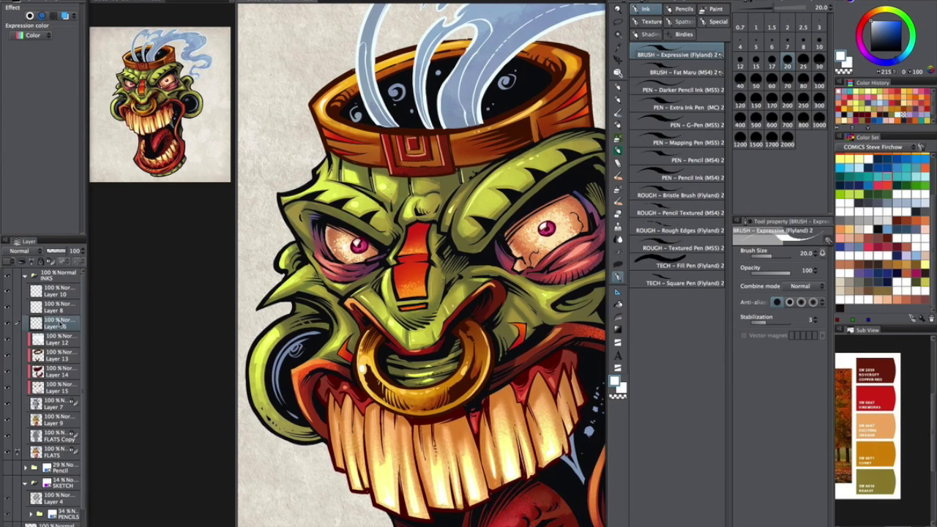
Step: Make Layer 10 active and lasso the dark interior of the cup
click(38, 291)
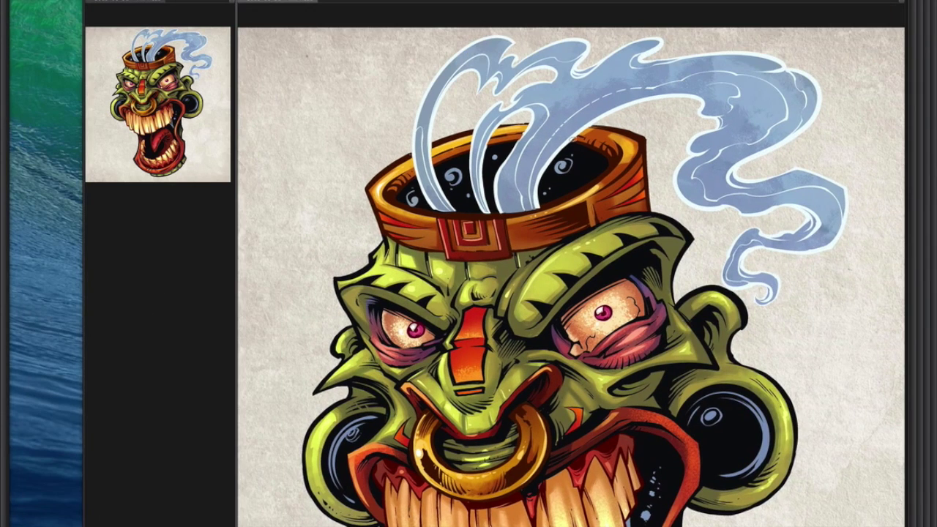
drag(513, 138, 448, 158)
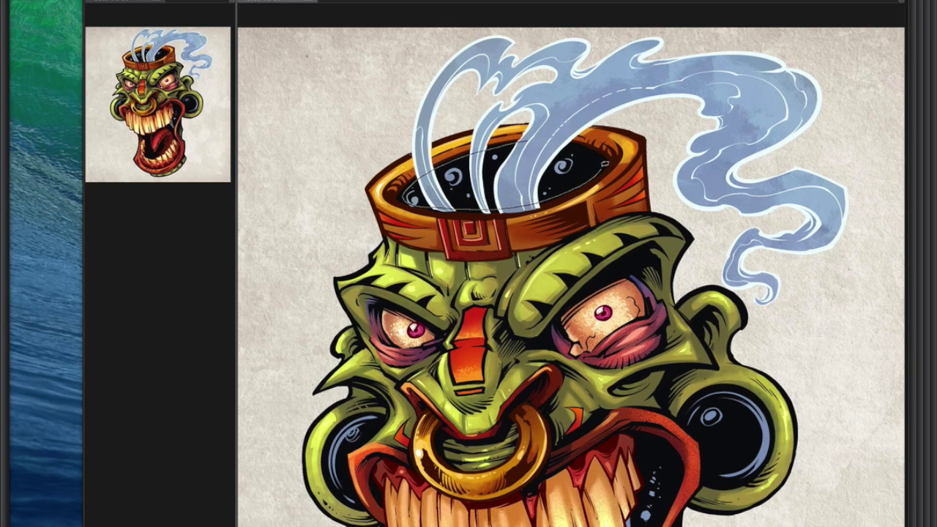
key(Tab)
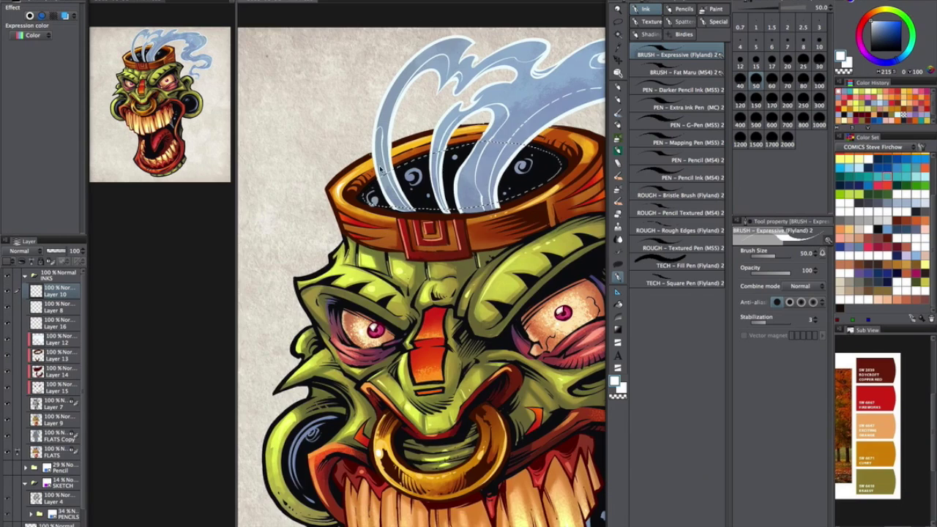
Step: Move Layer 10 between Layer 14 and Layer 15 and clip it to the layer below
key(super+plus)
drag(54, 291, 55, 374)
key(super+z)
drag(55, 291, 54, 375)
click(22, 261)
key(super+minus)
Step: Paint dark red texture inside the cup with the Grunge Overlay brush at size 450, and clear the selection
click(871, 399)
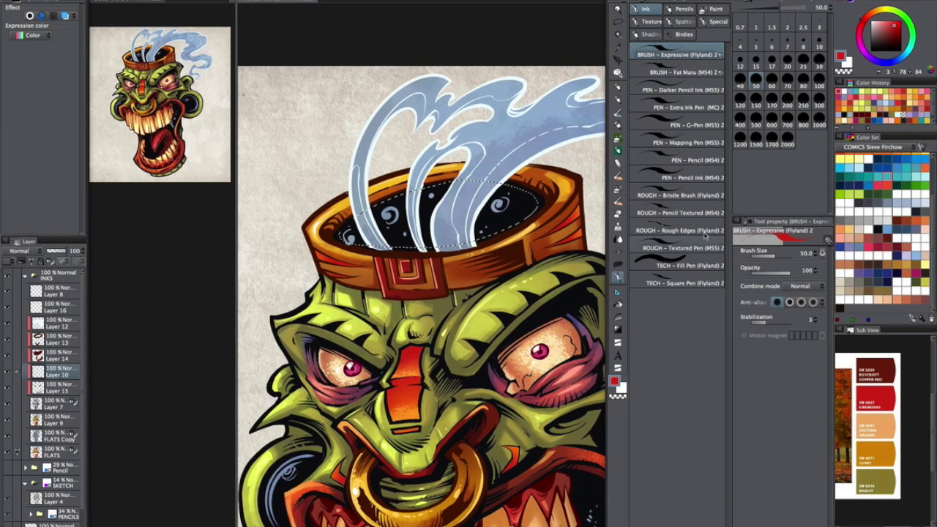
click(650, 21)
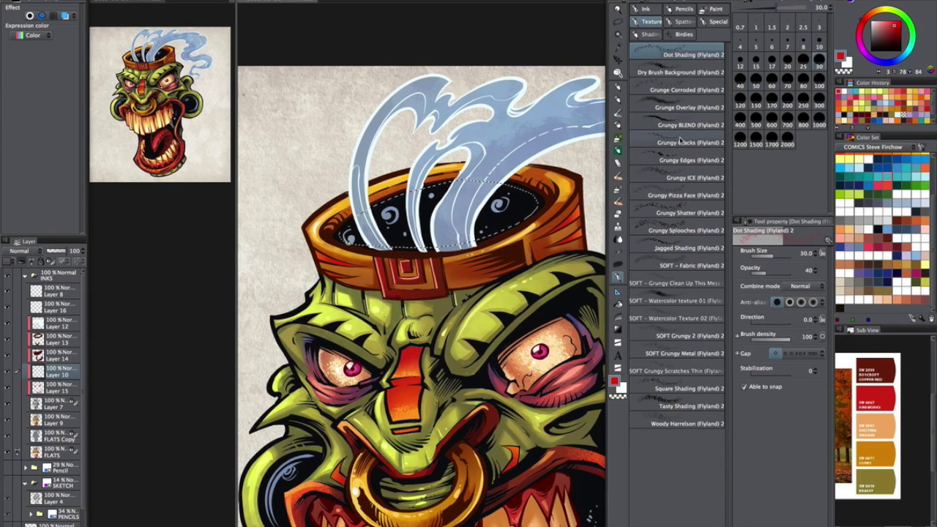
click(684, 125)
click(683, 105)
mouse_move(489, 231)
mouse_down()
mouse_move(509, 212)
mouse_move(410, 228)
mouse_up()
key(super+z)
key(bracketleft)
key(bracketleft)
key(bracketleft)
click(901, 39)
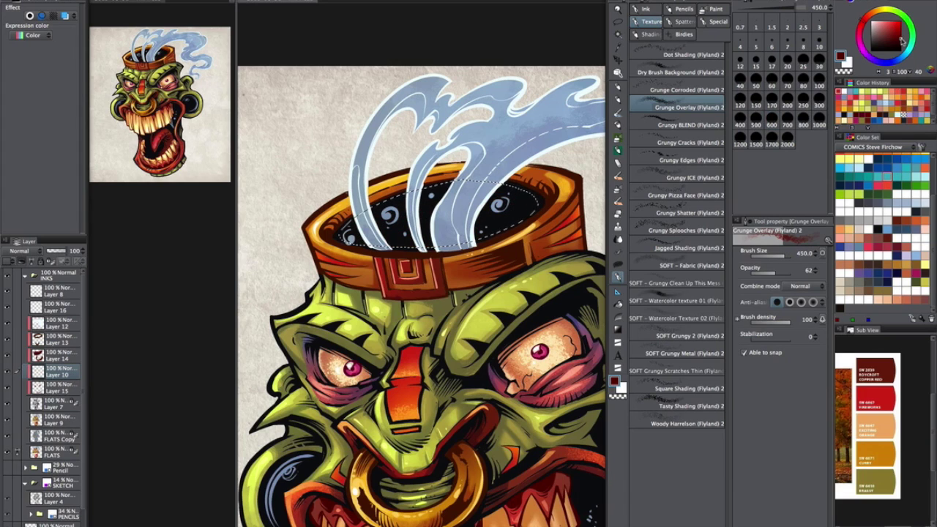
key(ctrl+d)
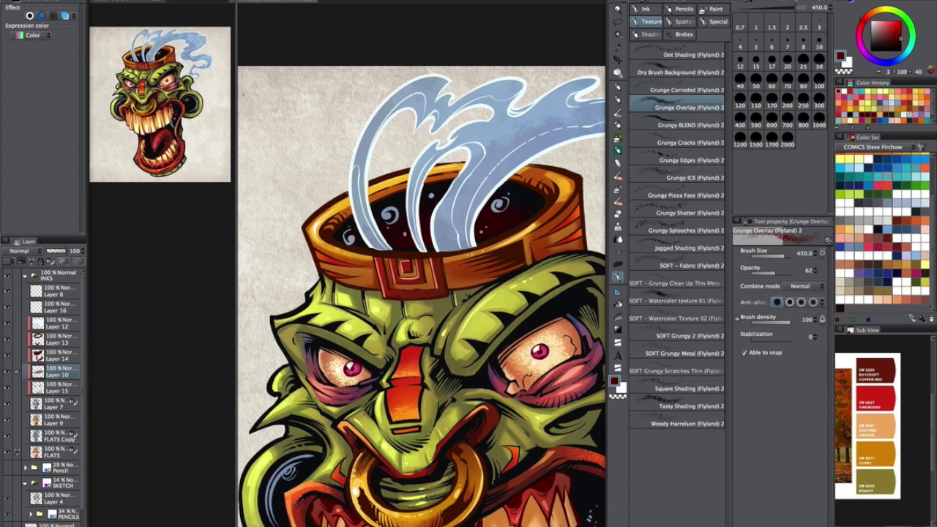
Step: Build up a brighter red glow inside the cup with the Grunge Overlay brush at size 300
drag(482, 252, 470, 243)
click(901, 31)
click(868, 16)
key(bracketleft)
key(bracketleft)
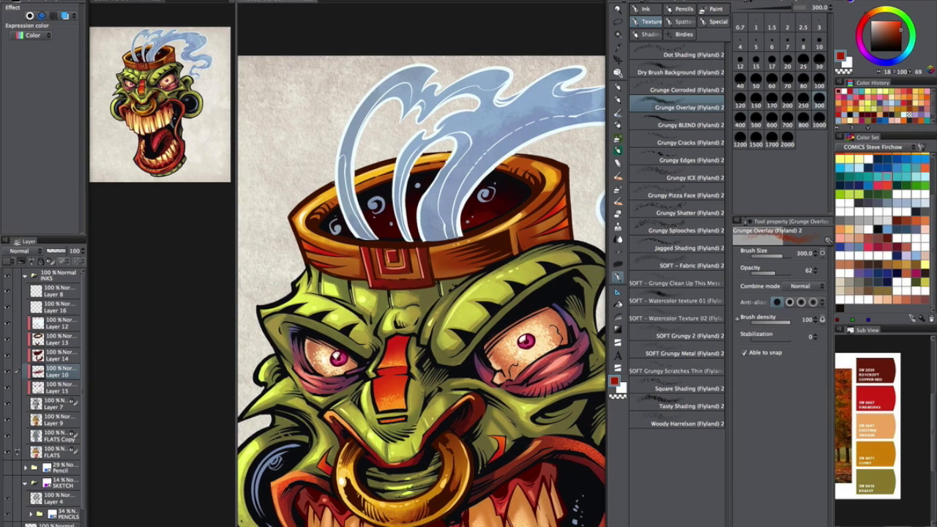
Step: Choose a bright orange and try Grunge Overlay texture at size 175 inside the cup
key(bracketleft)
key(bracketleft)
click(898, 21)
click(872, 12)
key(bracketleft)
drag(470, 225, 487, 219)
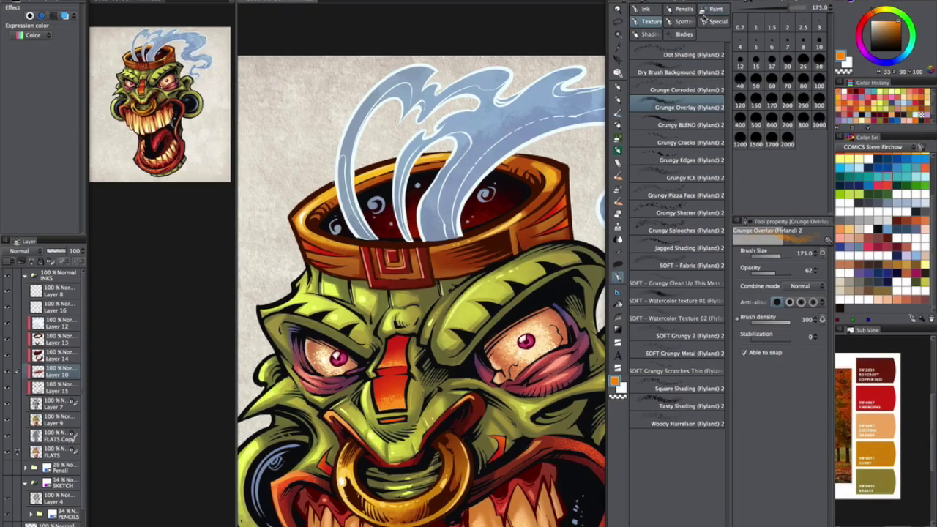
Step: Stipple orange dots over the red glow inside the cup with the Dot Shading brush at size 125
click(683, 21)
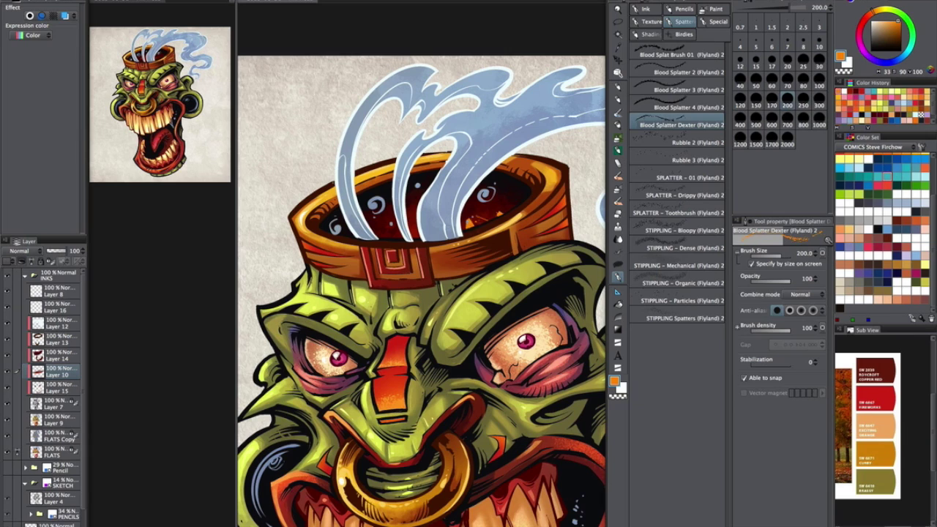
click(648, 21)
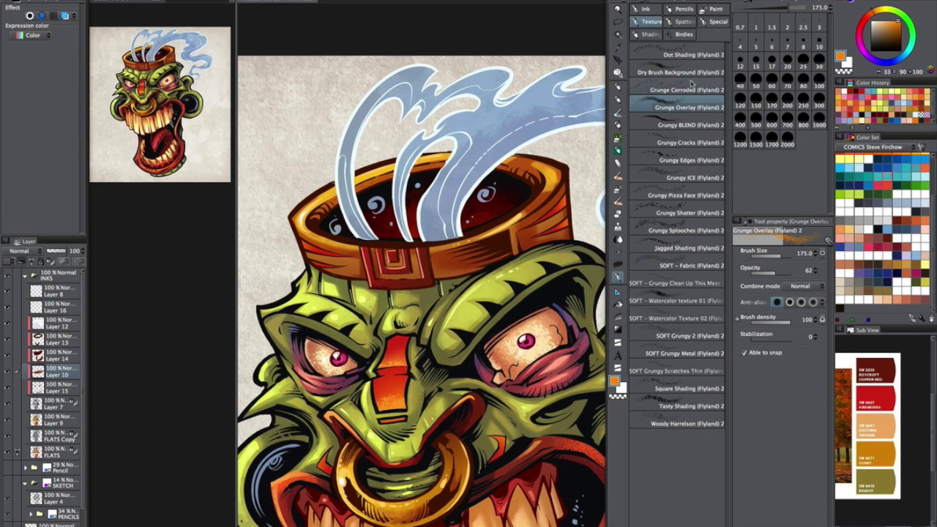
click(688, 54)
key(bracketright)
key(bracketright)
key(bracketright)
key(bracketright)
key(bracketright)
key(bracketright)
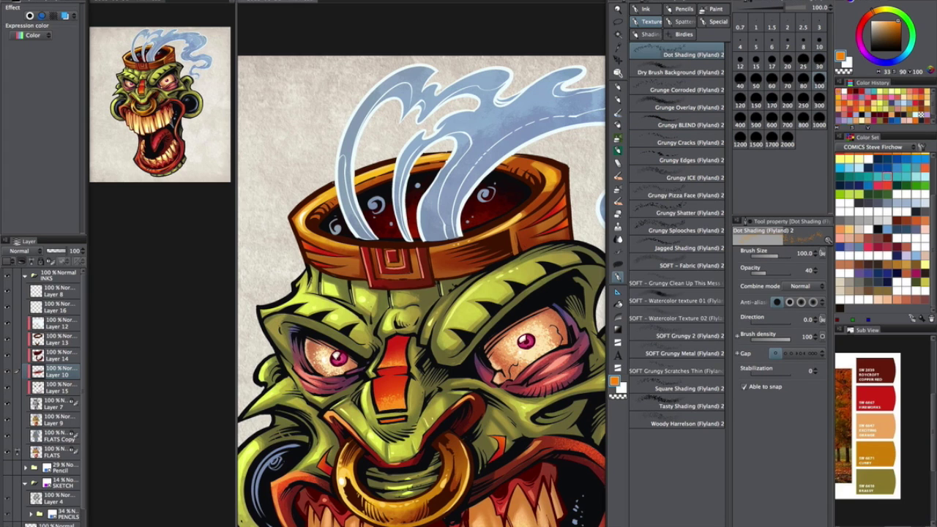
key(bracketright)
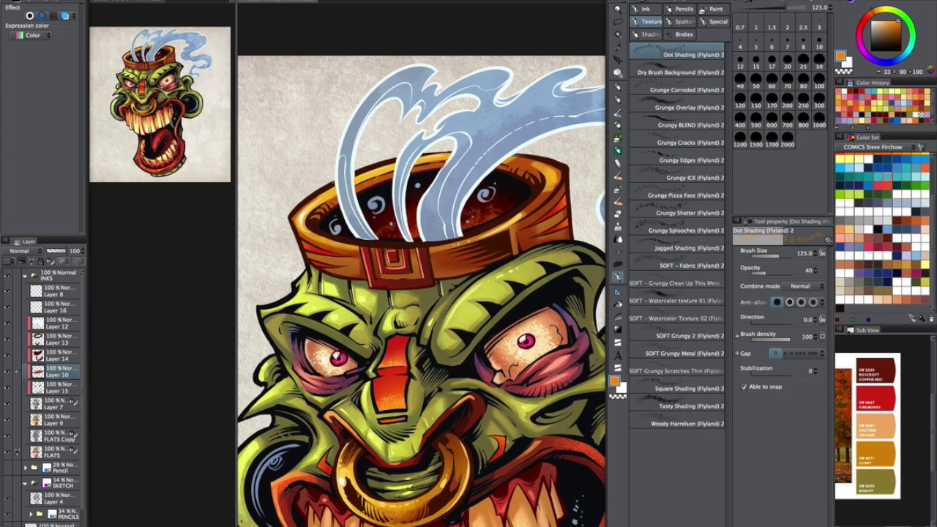
Step: Make Layer 12 active and undo its accidental move in the layer stack
key(ctrl+minus)
key(ctrl+minus)
key(ctrl+plus)
key(ctrl+plus)
click(50, 324)
drag(37, 328, 41, 346)
key(ctrl+z)
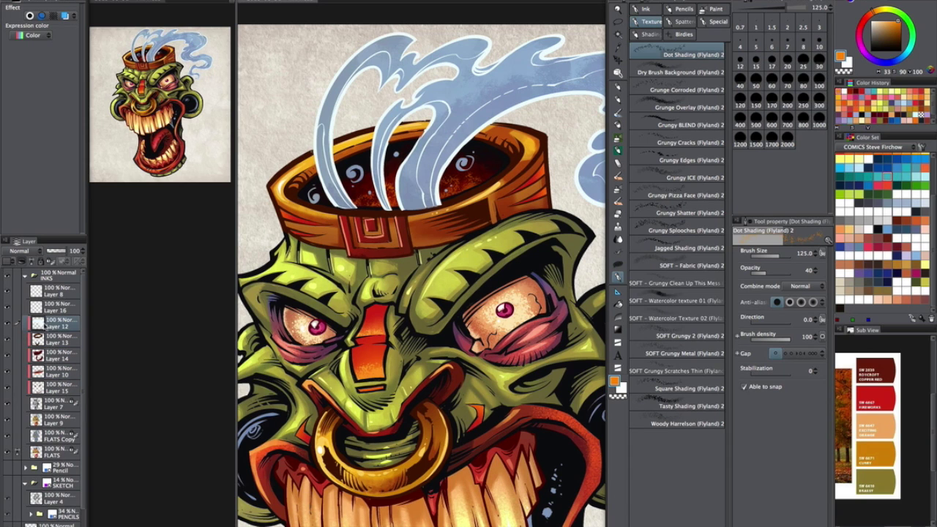
Step: Try to trim the base of the smoke along the cup's inner rim with a transparent Lasso fill on Layer 12
key(u)
key(ctrl+plus)
drag(523, 172, 541, 166)
key(c)
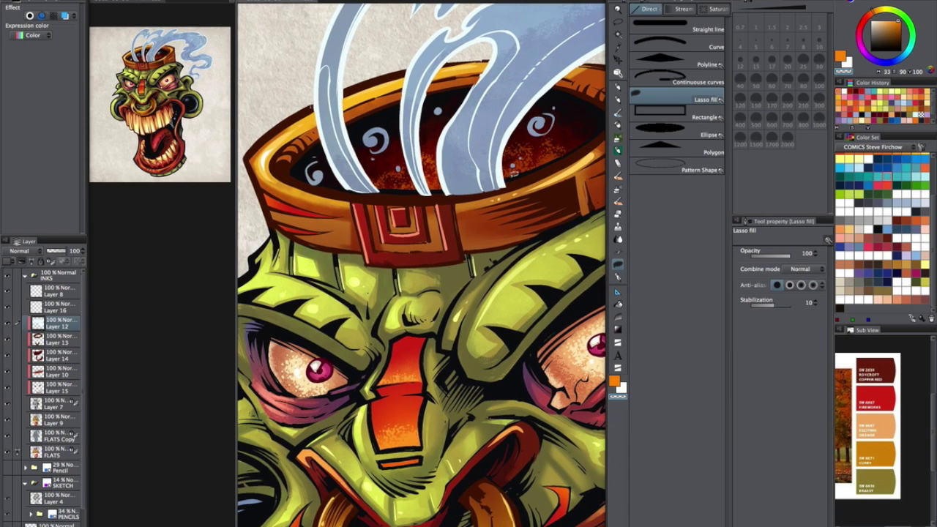
drag(512, 178, 520, 198)
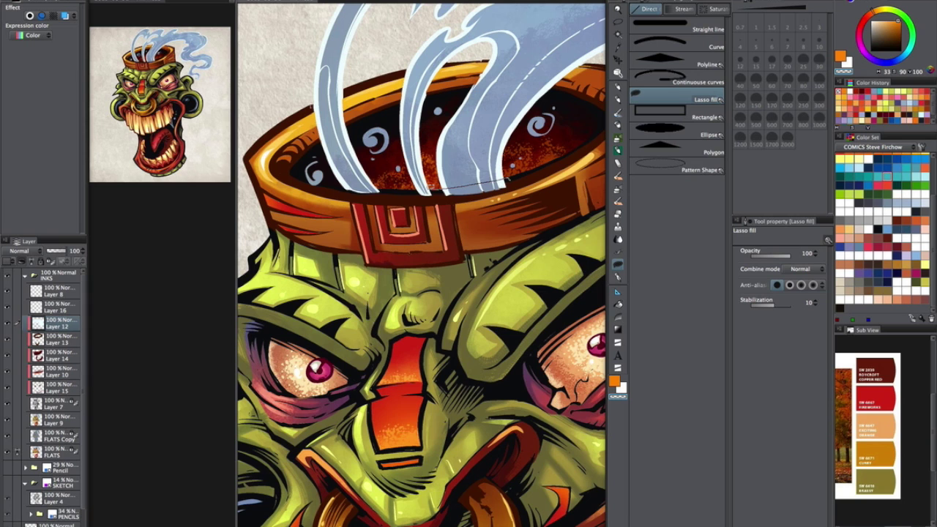
drag(511, 178, 513, 193)
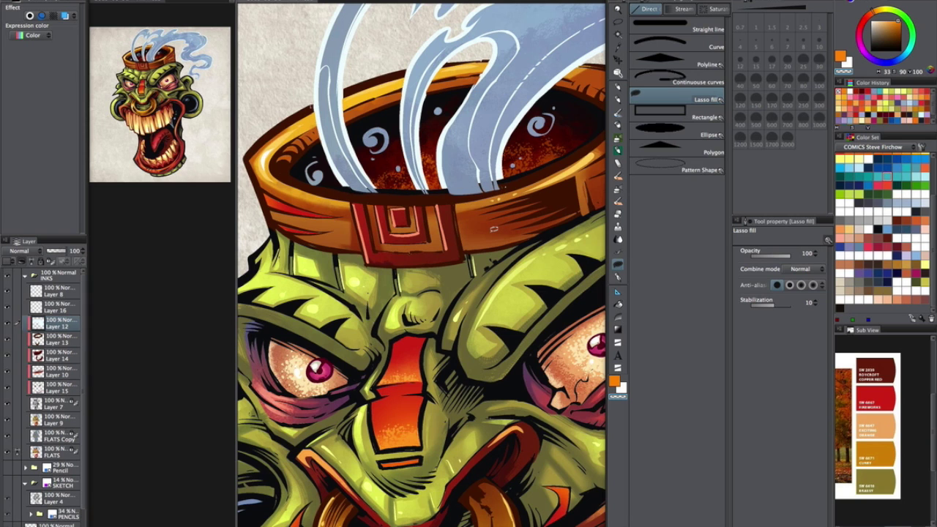
scroll(494, 230, down, 3)
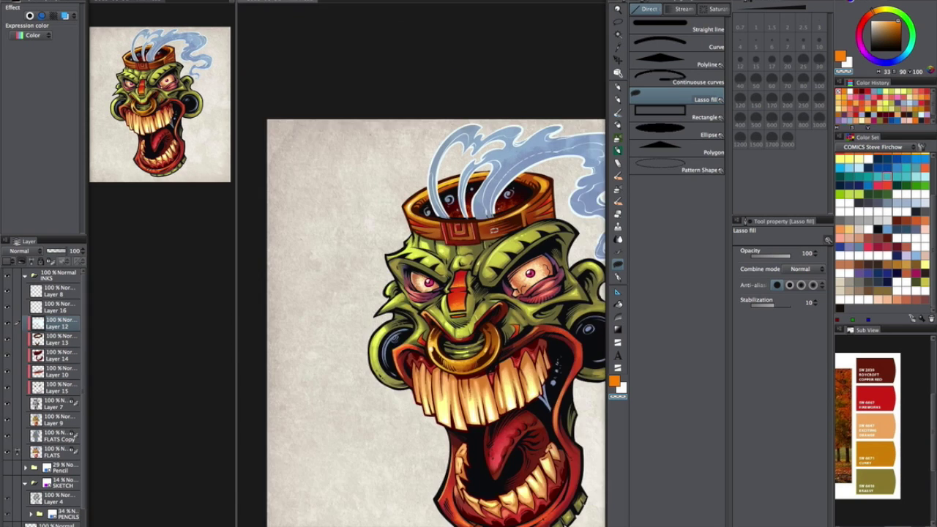
scroll(493, 230, up, 3)
key(super+z)
key(super+z)
Step: Nudge the glow on Layer 10 slightly upward inside the cup with the Move layer tool
click(58, 372)
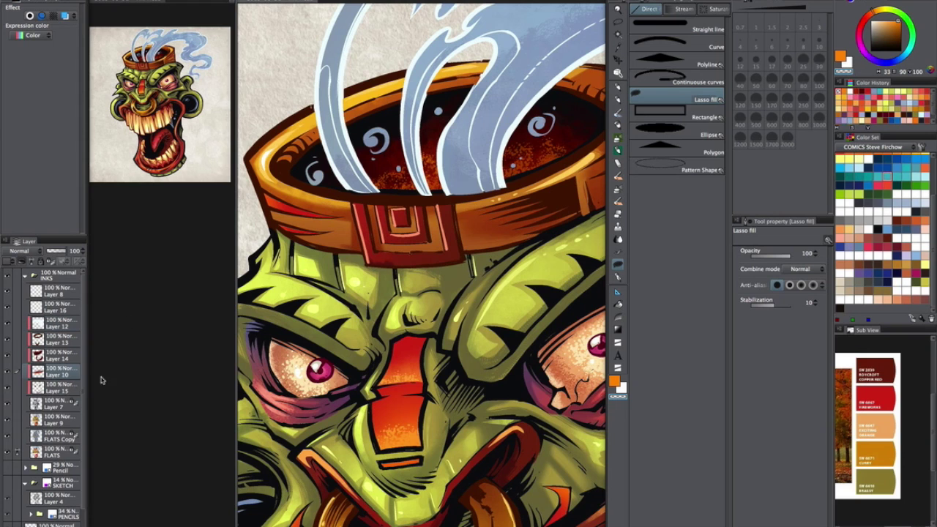
key(k)
drag(480, 194, 477, 187)
scroll(480, 189, down, 4)
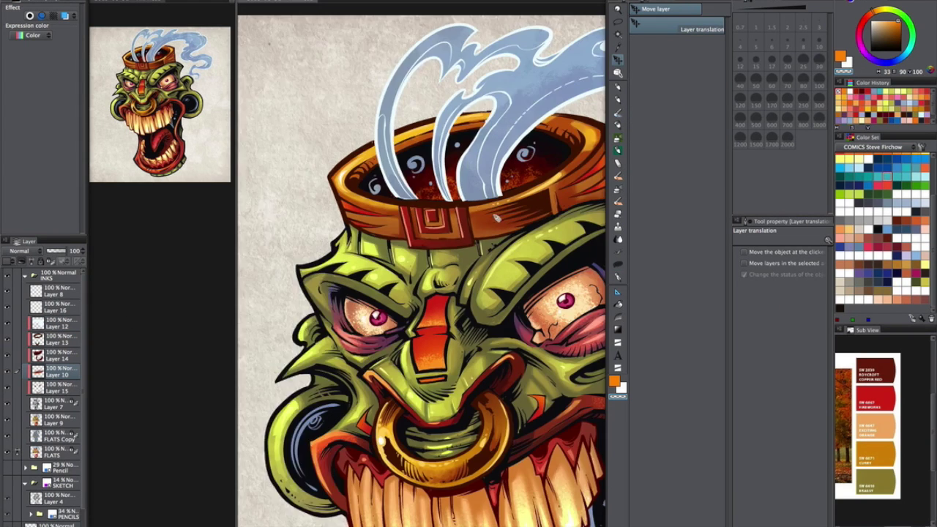
scroll(474, 350, down, 4)
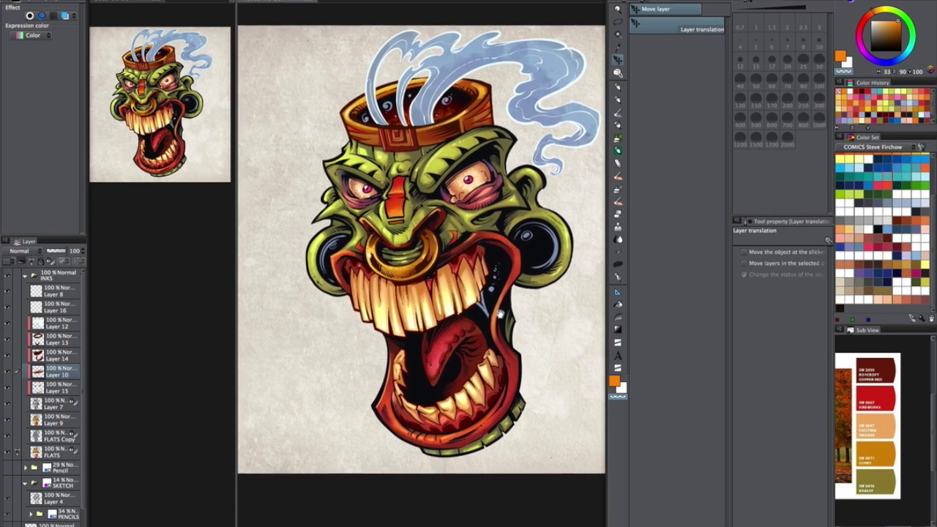
Step: Make Layer 9 active and lasso the area around the ear beside the smaller eye
click(45, 422)
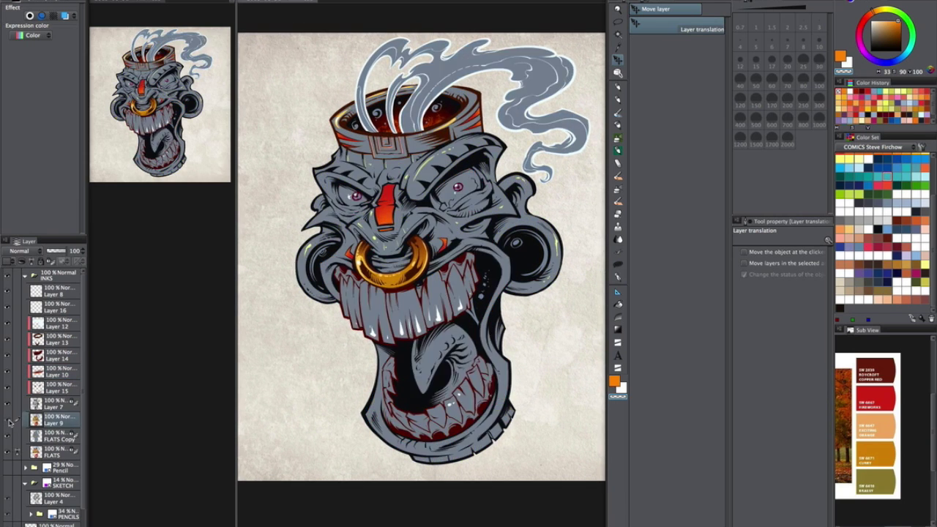
key(w)
key(b)
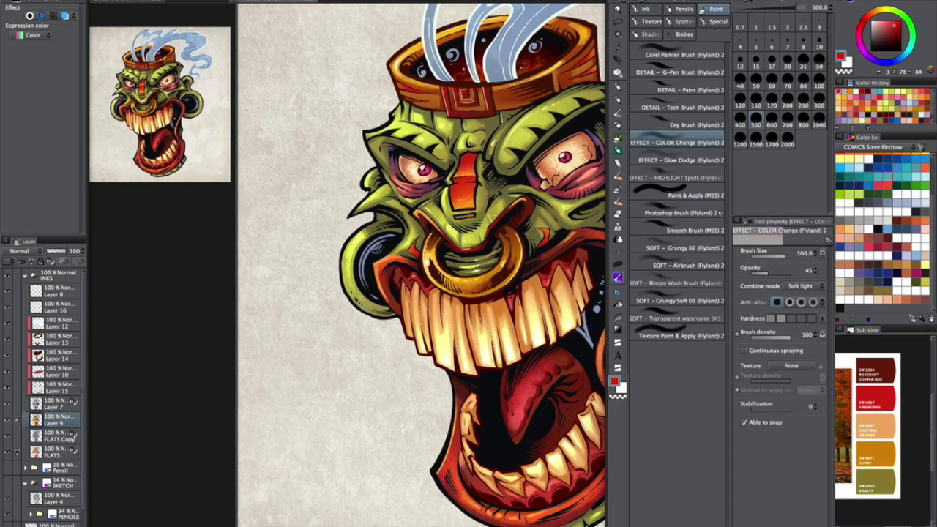
key(super+plus)
key(m)
drag(389, 321, 381, 293)
mouse_move(389, 210)
mouse_down()
mouse_move(351, 166)
mouse_move(247, 305)
mouse_move(351, 282)
mouse_up()
Step: Try tinting the selected ear with the EFFECT - COLOR Change brush at size 900, and choose a pinkish red
key(b)
scroll(396, 297, down, 2)
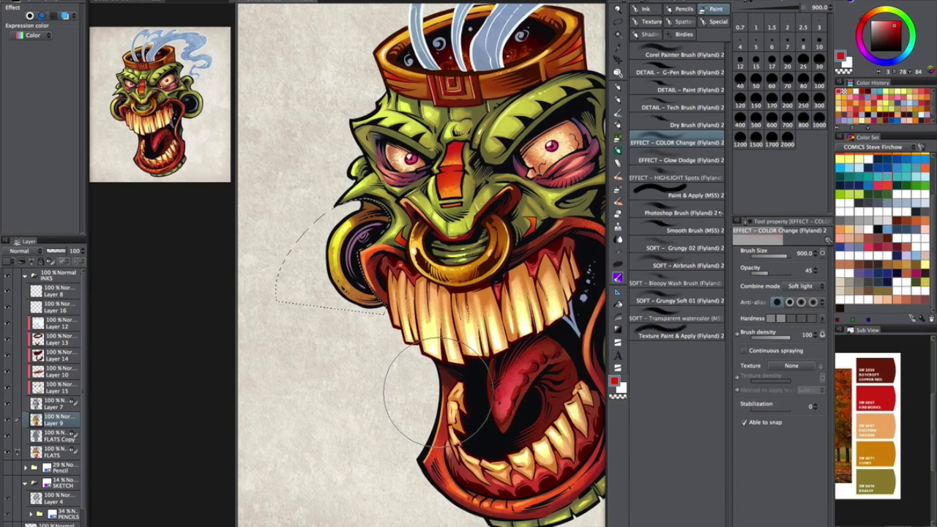
drag(457, 347, 437, 392)
click(868, 247)
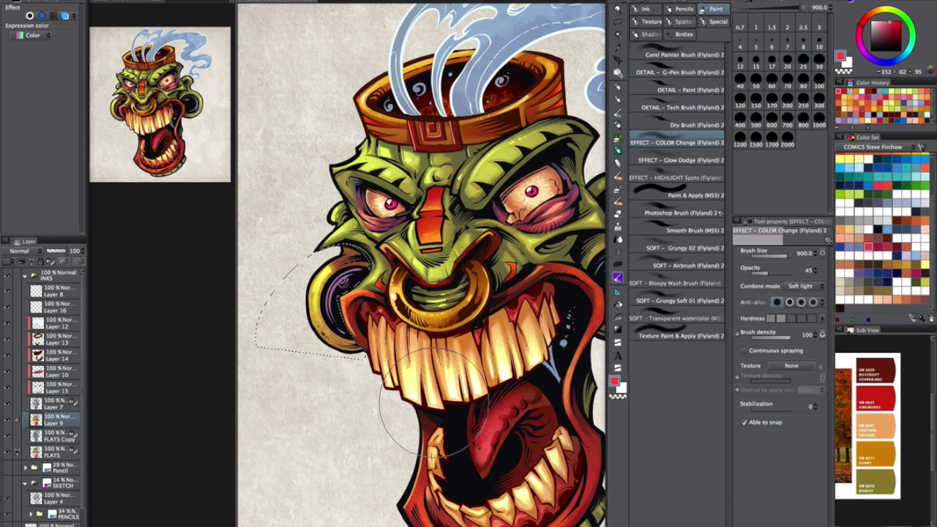
scroll(399, 341, down, 2)
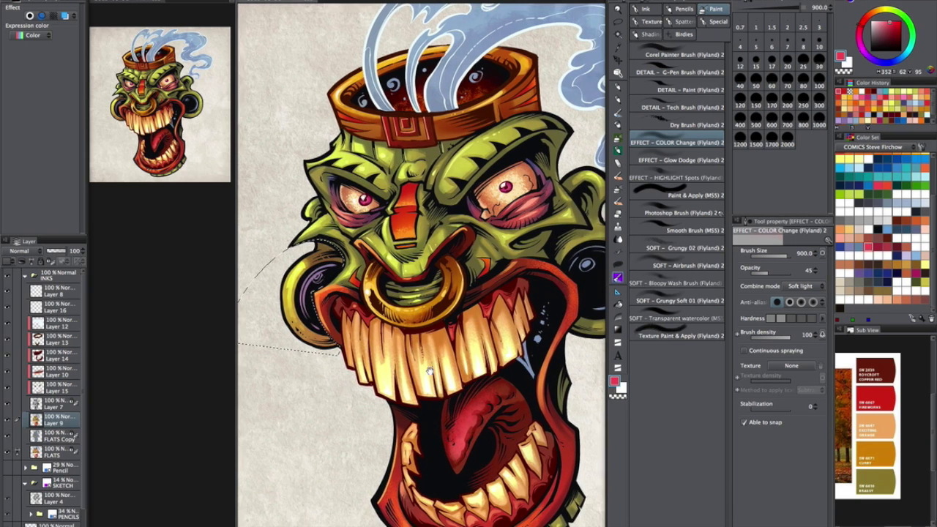
scroll(438, 350, down, 1)
scroll(438, 351, up, 2)
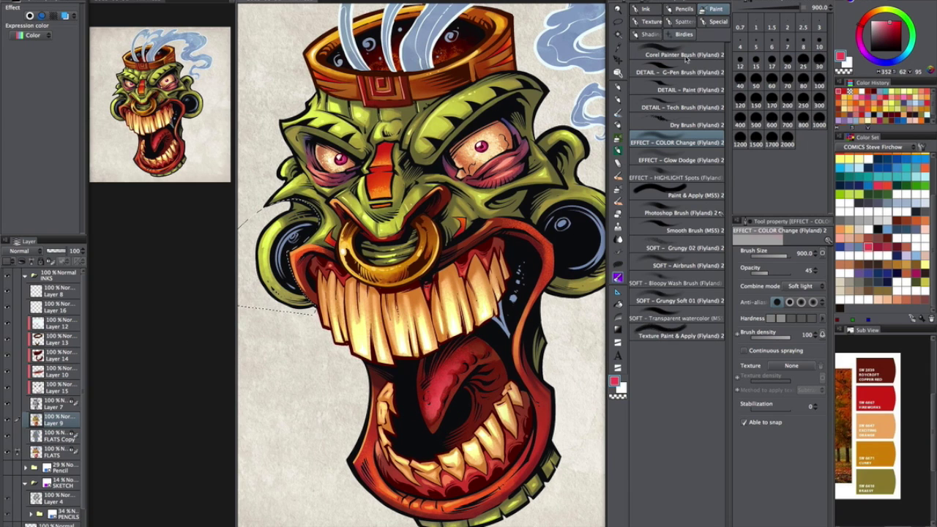
Step: Tint the selected ear pinkish red with the SOFT - Airbrush at size 1100
click(680, 247)
drag(561, 256, 627, 267)
click(630, 265)
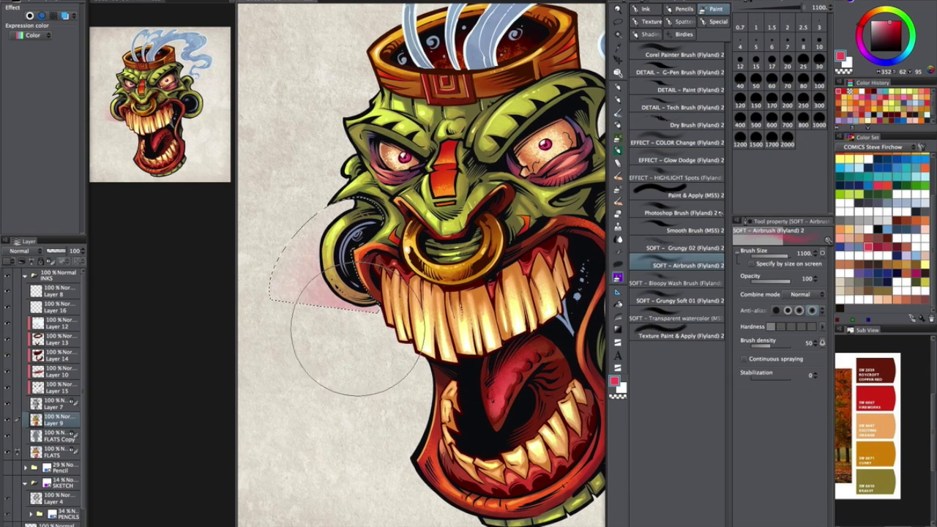
drag(482, 328, 336, 348)
Step: Lasso the opposite ear, airbrush it with the same pinkish red and clear the selection
key(m)
mouse_move(521, 198)
mouse_down()
mouse_move(473, 203)
mouse_move(476, 262)
mouse_move(531, 207)
mouse_up()
key(b)
mouse_move(543, 339)
mouse_down()
mouse_move(535, 327)
mouse_move(560, 328)
mouse_up()
key(m)
mouse_move(506, 137)
mouse_down()
mouse_move(480, 158)
mouse_move(509, 137)
mouse_up()
key(b)
click(497, 167)
key(ctrl+d)
Step: Select the green skin around both eye sockets with the Lasso and refine the selection with Auto select
key(m)
mouse_move(469, 240)
mouse_down()
mouse_move(517, 292)
mouse_move(532, 270)
mouse_up()
mouse_move(481, 167)
mouse_down()
mouse_move(523, 138)
mouse_move(540, 153)
mouse_up()
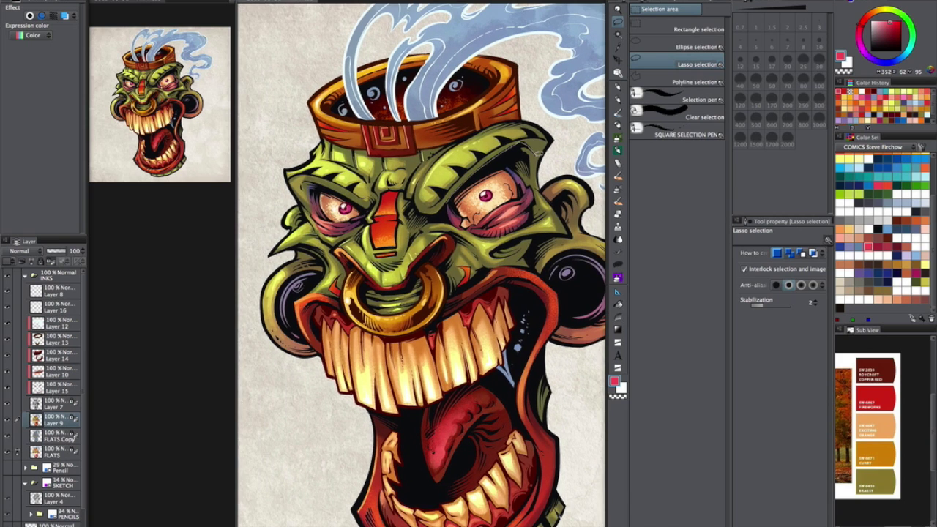
drag(478, 231, 445, 208)
mouse_move(370, 208)
mouse_down()
mouse_move(323, 184)
mouse_move(311, 229)
mouse_move(368, 216)
mouse_move(384, 247)
mouse_move(308, 179)
mouse_up()
key(w)
alt+click(359, 249)
Step: Airbrush muted blue shading into the selected eye sockets at size 800, clear the selection and reduce the brush size
key(m)
key(b)
click(890, 30)
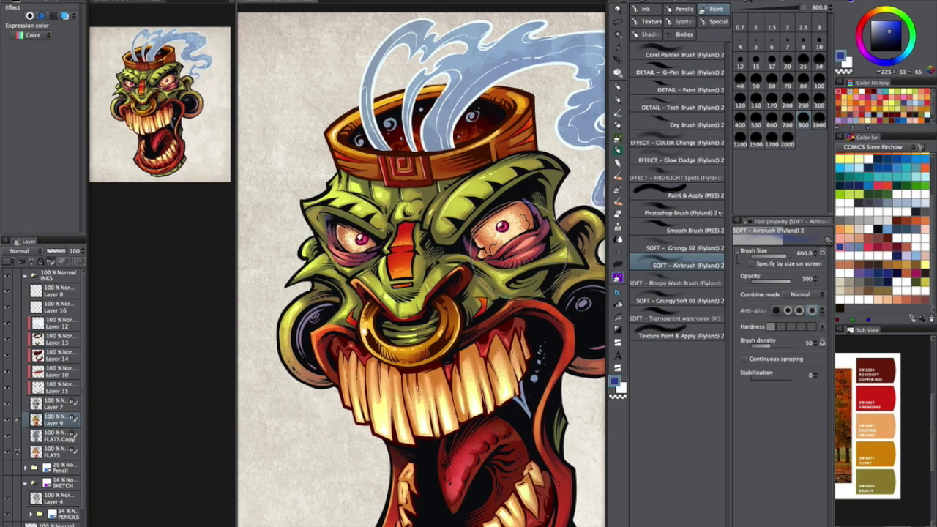
drag(544, 191, 497, 198)
key(bracketleft)
key(bracketleft)
key(ctrl+d)
key(bracketleft)
Step: Auto-select the green skin inside the nose ring and airbrush it with muted blue
key(super+minus)
key(super+minus)
drag(557, 361, 532, 325)
key(super+plus)
key(super+plus)
drag(468, 304, 506, 319)
key(w)
click(430, 306)
key(b)
drag(415, 315, 446, 310)
key(super+minus)
Step: Ink white highlights on both ear plugs on Layer 16 with BRUSH - Expressive at size 50
mouse_move(516, 335)
mouse_down()
mouse_move(472, 291)
mouse_move(471, 267)
mouse_move(478, 356)
mouse_move(500, 315)
mouse_move(501, 283)
mouse_move(549, 334)
mouse_move(538, 330)
mouse_up()
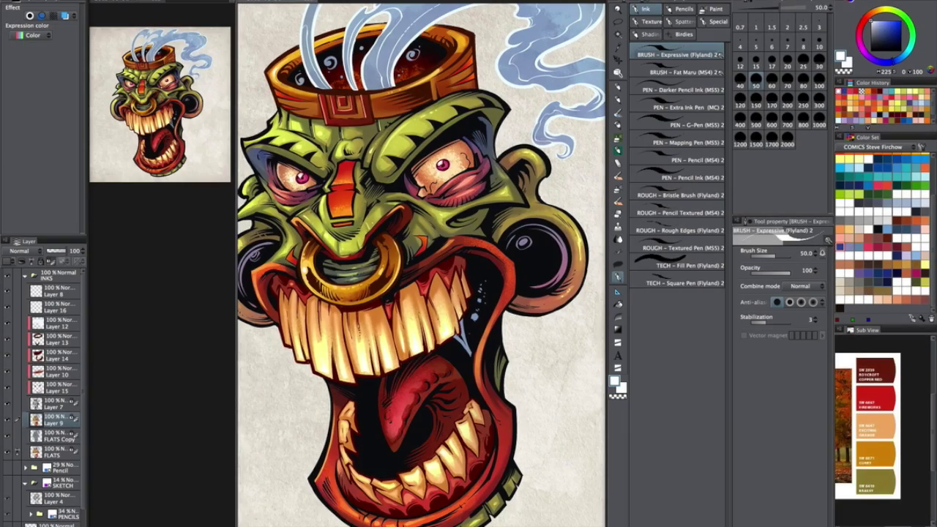
click(57, 311)
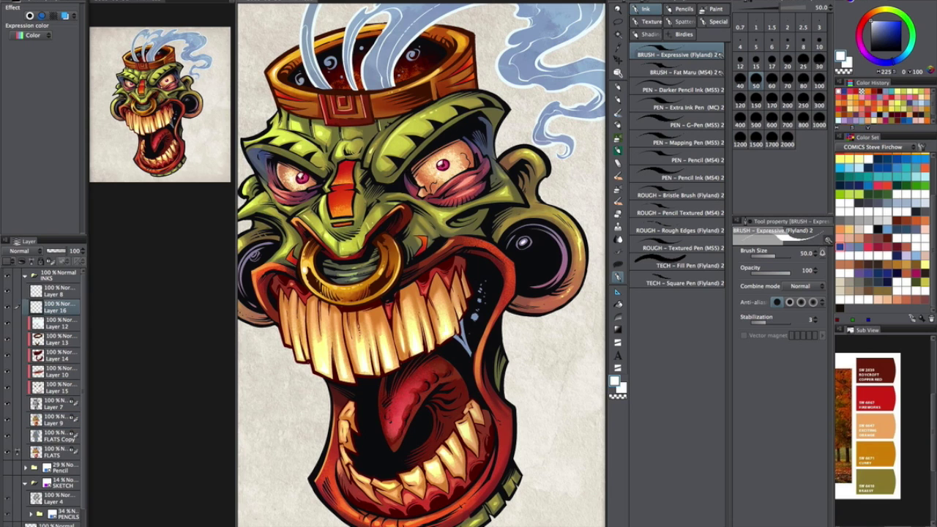
drag(472, 286, 541, 253)
drag(510, 330, 473, 344)
scroll(498, 342, down, 1)
scroll(497, 343, up, 1)
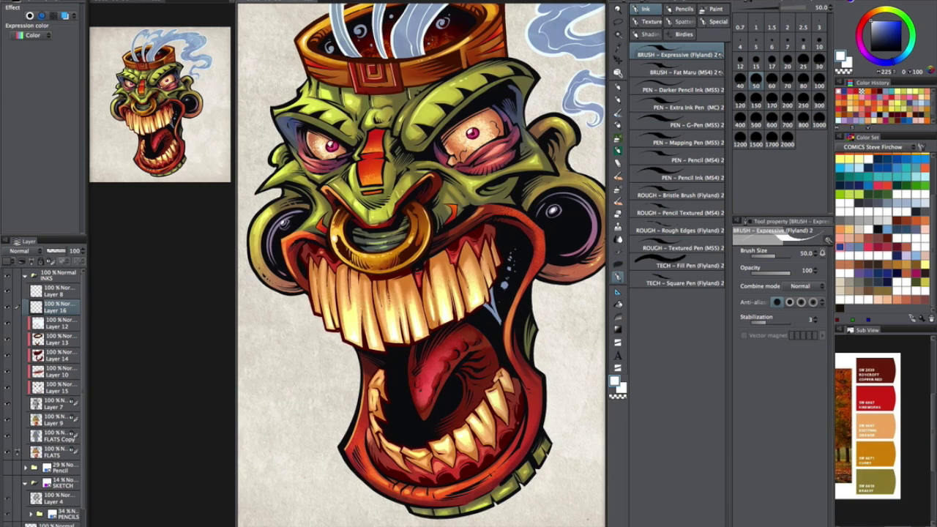
Step: Ink white highlights on the saliva drops at the mouth corner with the size 50 Expressive brush
drag(570, 353, 569, 320)
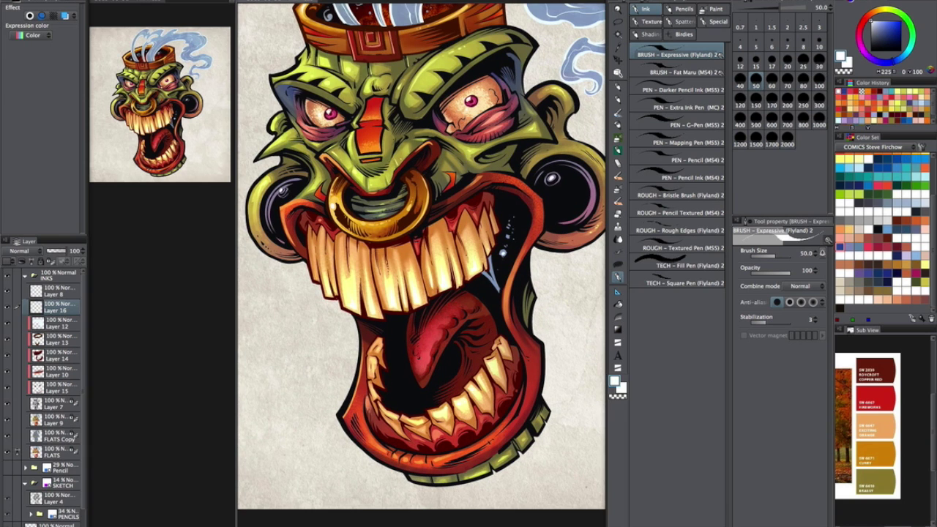
drag(503, 218, 525, 305)
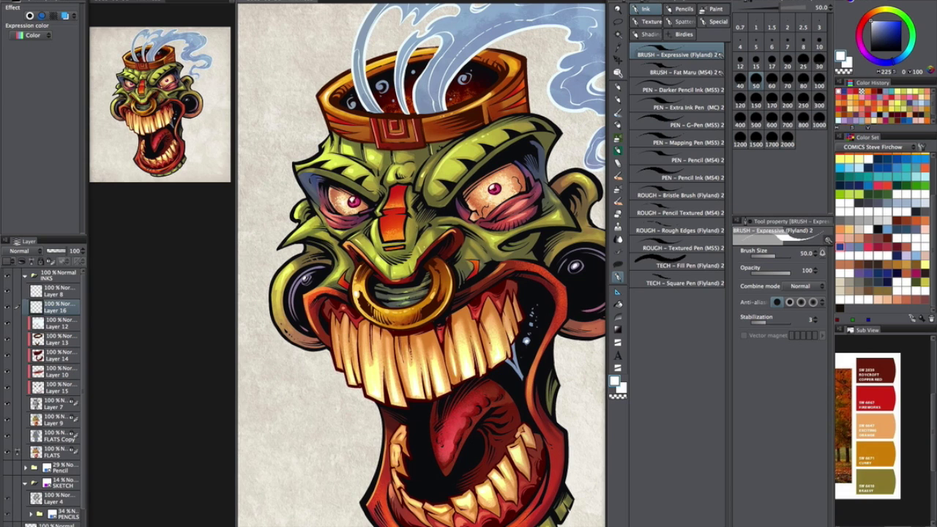
scroll(528, 323, down, 1)
drag(528, 324, 506, 296)
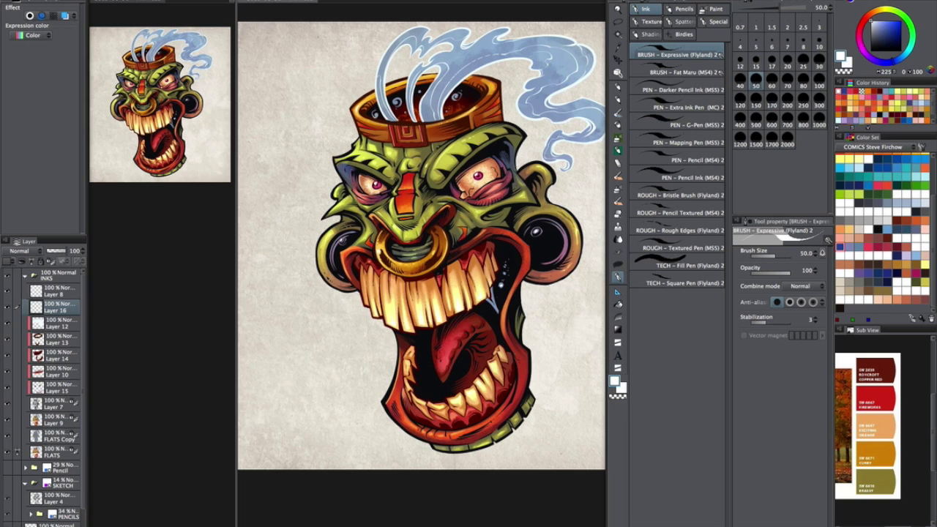
drag(526, 348, 514, 343)
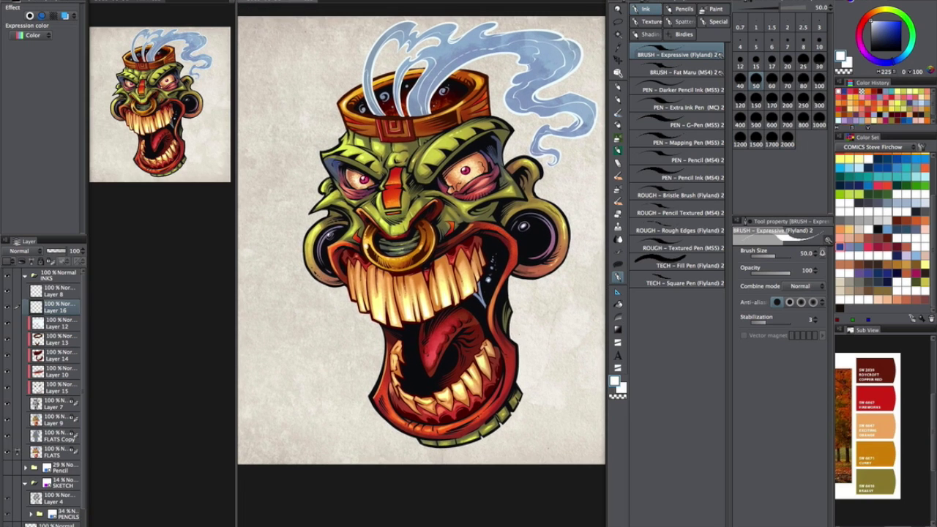
Step: Recolor the lips purple on Layer 9 with Hue/Saturation/Luminosity: hue -88, saturation -35, brightness -8
click(55, 420)
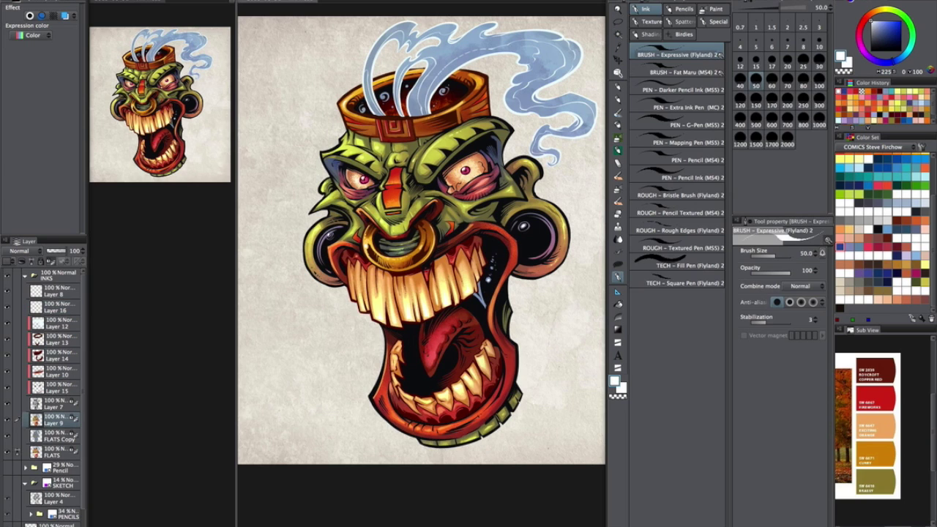
key(ctrl+u)
drag(706, 236, 674, 270)
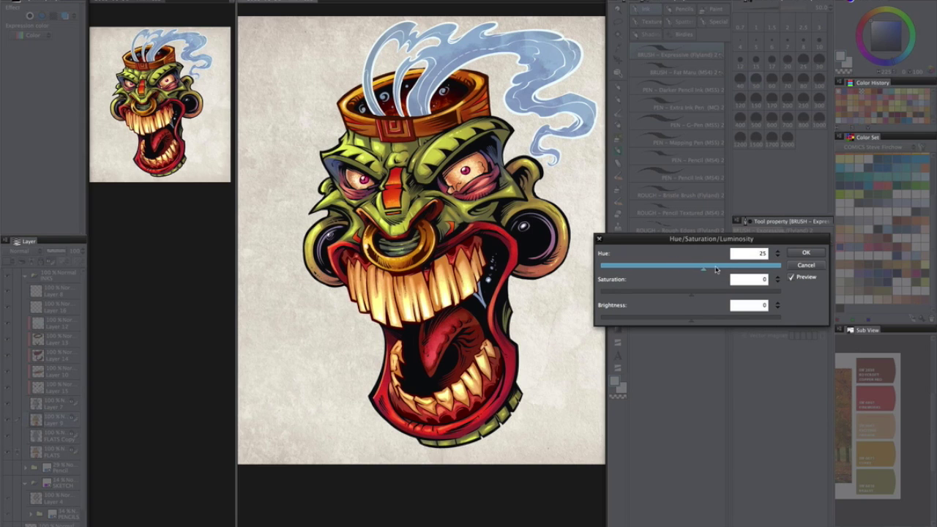
drag(695, 270, 745, 268)
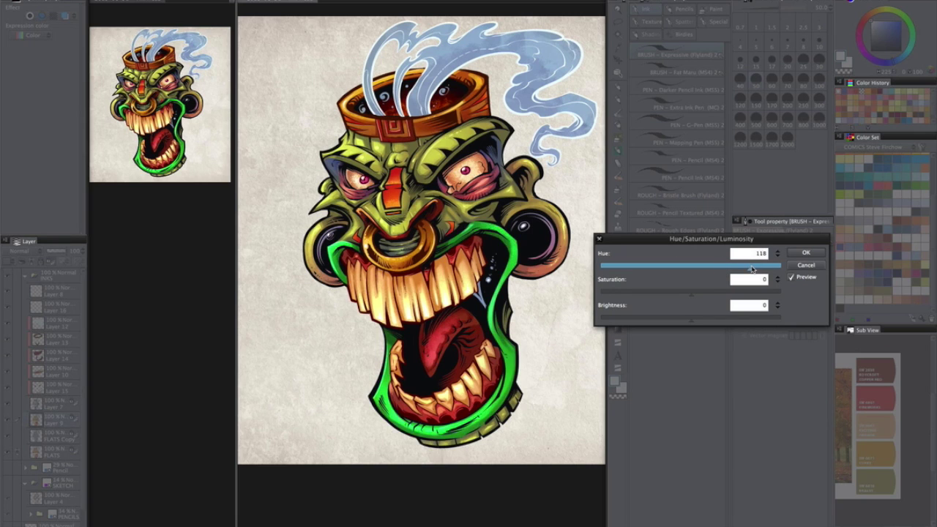
mouse_move(631, 270)
mouse_down()
mouse_move(621, 270)
mouse_move(637, 270)
mouse_up()
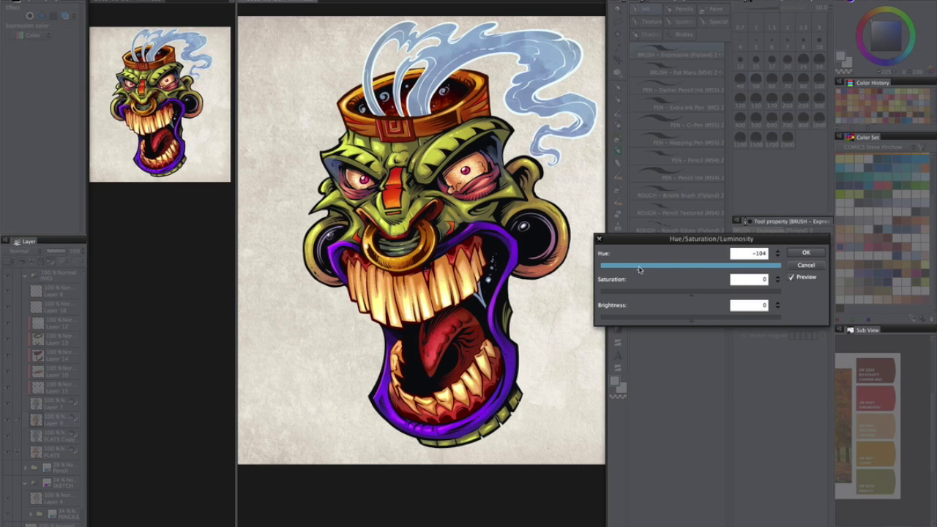
drag(691, 293, 686, 322)
drag(667, 270, 646, 271)
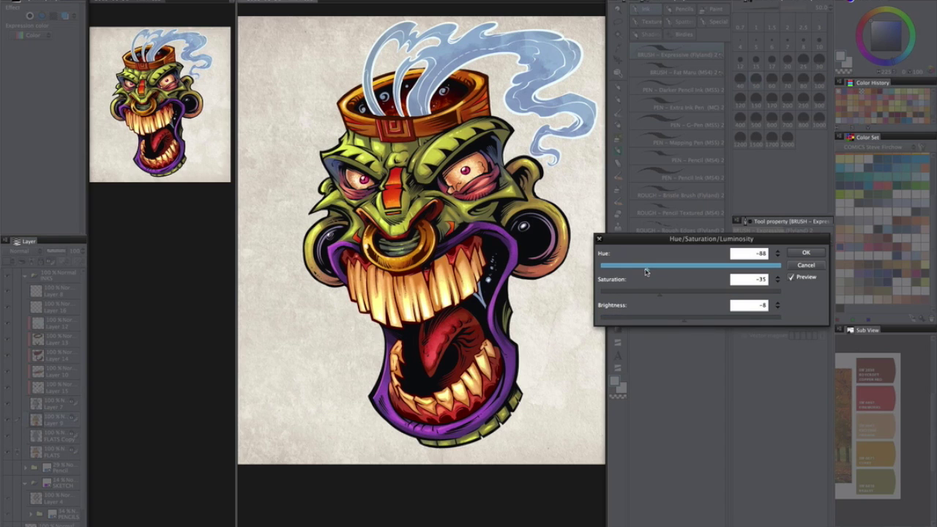
Step: Examine the purple lips against the rest of the head at different zoom levels
key(super+minus)
key(super+minus)
key(super+minus)
key(super+plus)
key(super+plus)
key(super+plus)
key(super+minus)
key(super+minus)
key(super+minus)
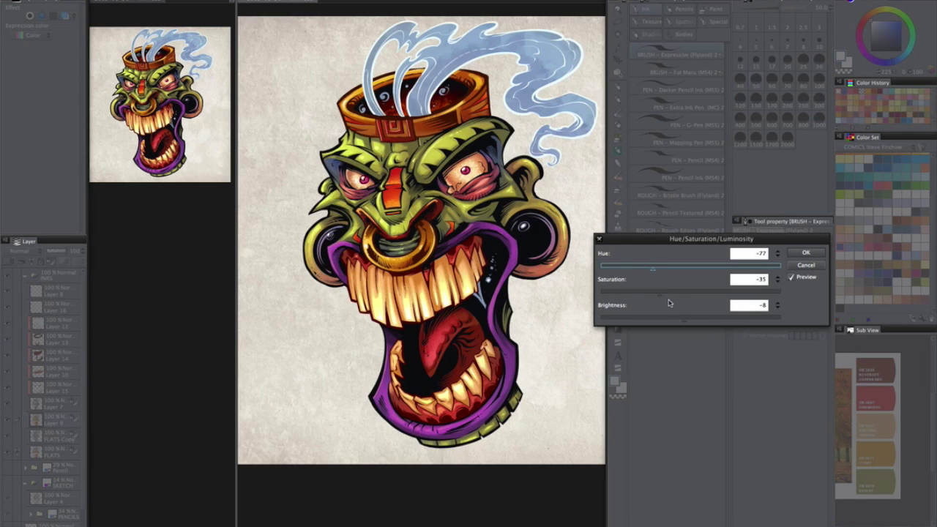
Step: Compare the lips with and without the preview, then apply hue -82 and saturation -38
click(791, 277)
click(792, 278)
click(791, 278)
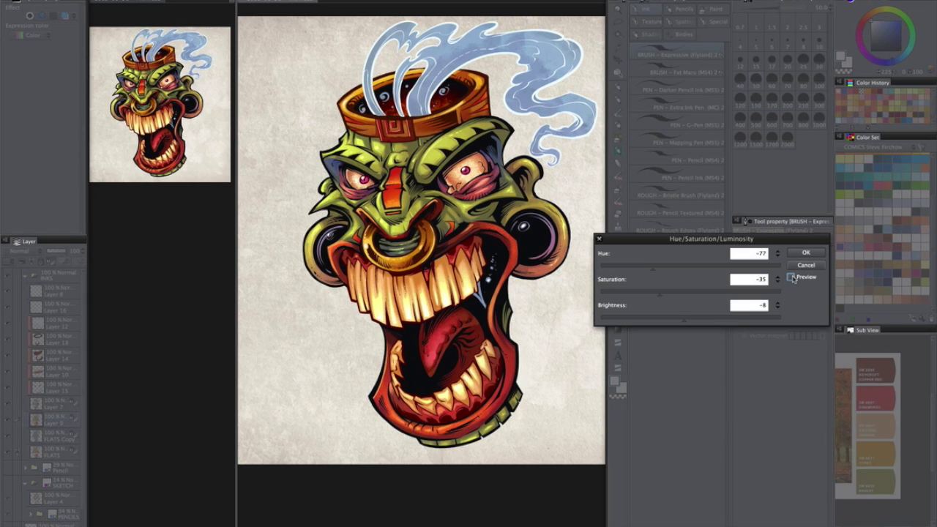
click(792, 278)
drag(660, 297, 649, 270)
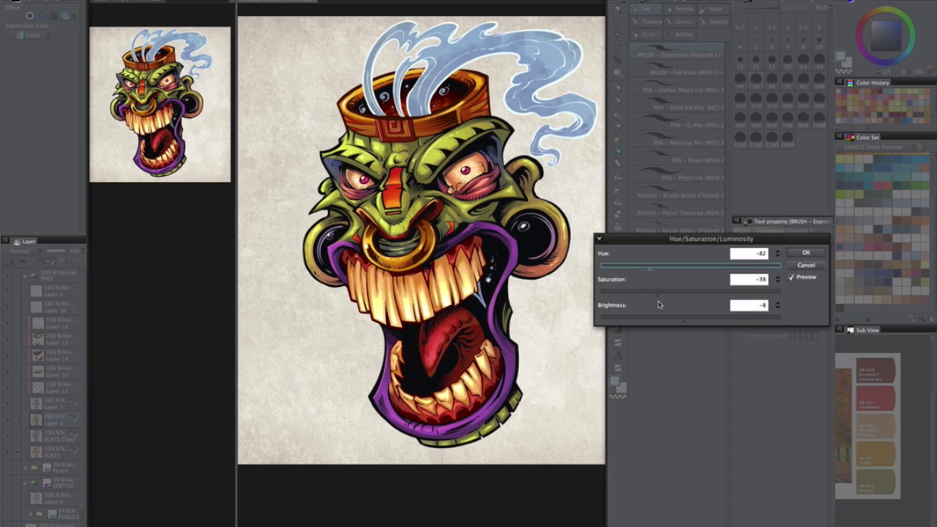
click(806, 252)
Step: Select the green skin of the head and try shifting its hue to -33 with Hue/Saturation/Luminosity
key(w)
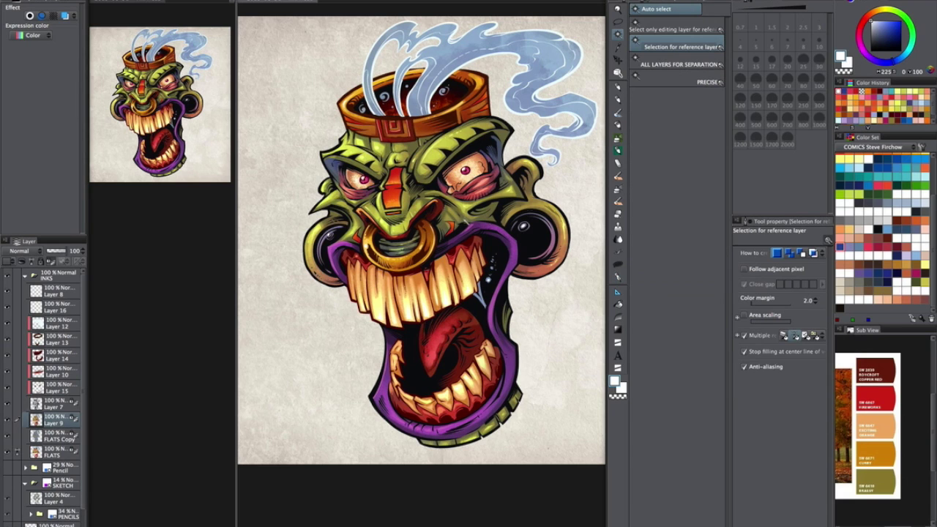
key(ctrl+u)
click(682, 271)
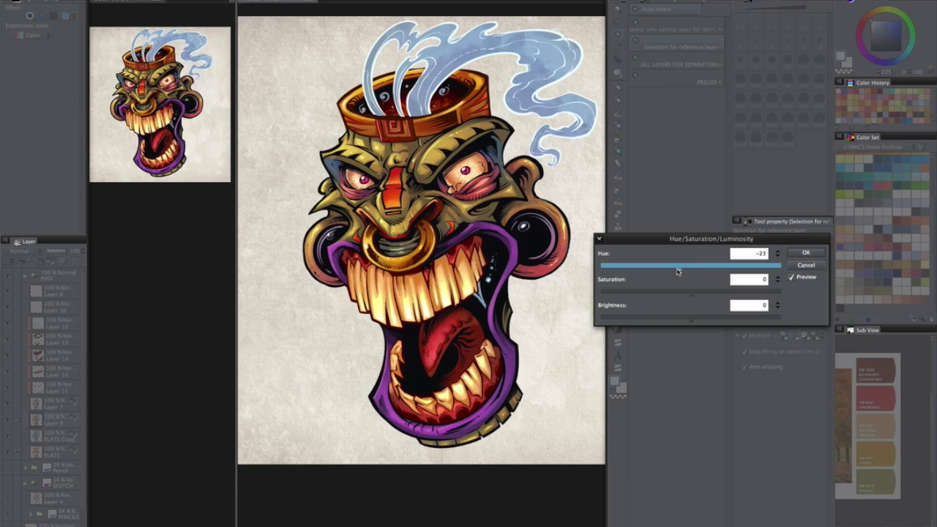
drag(678, 271, 676, 270)
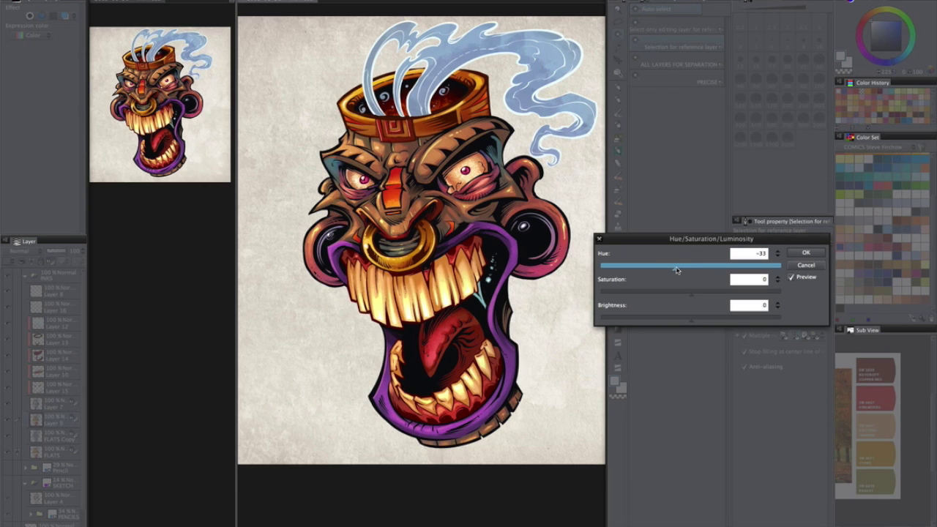
key(ctrl+minus)
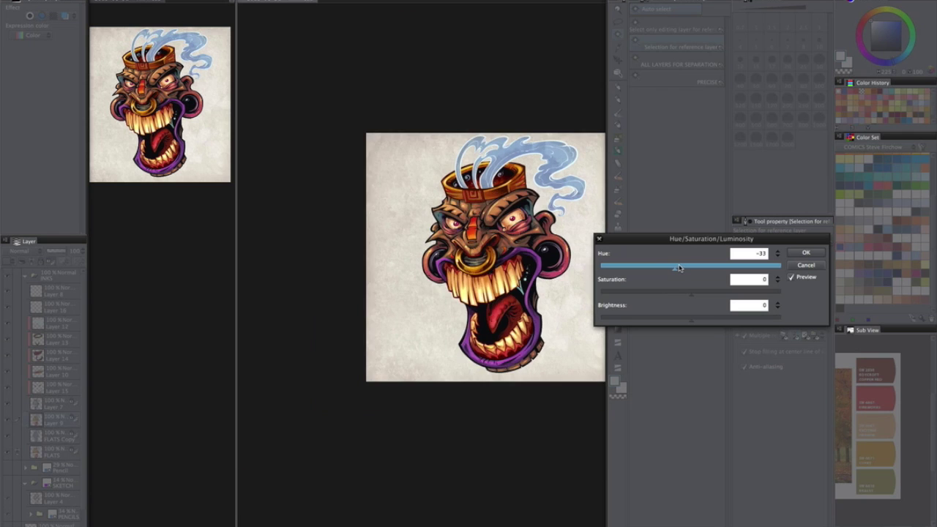
click(791, 277)
key(ctrl+plus)
Step: Set the skin's hue to 20 and saturation to 5, compare the preview and apply the adjustment
click(706, 270)
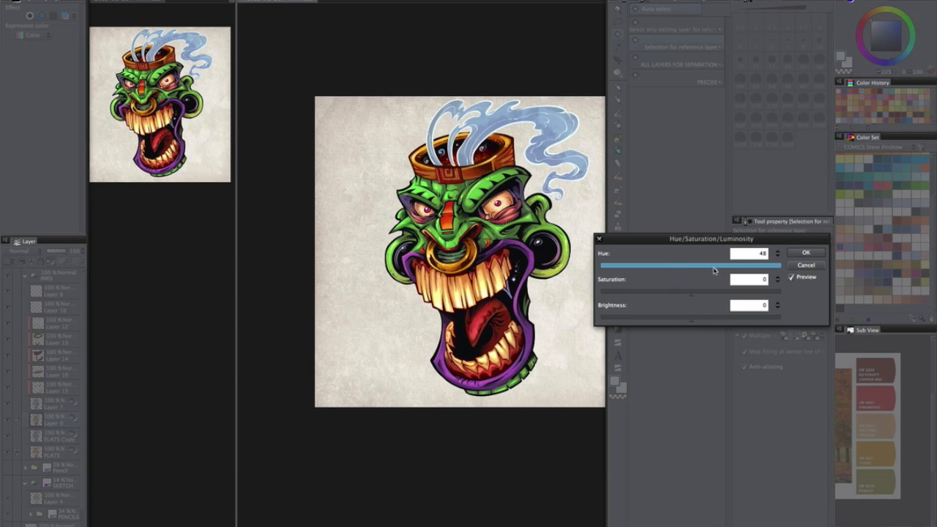
drag(707, 271, 705, 270)
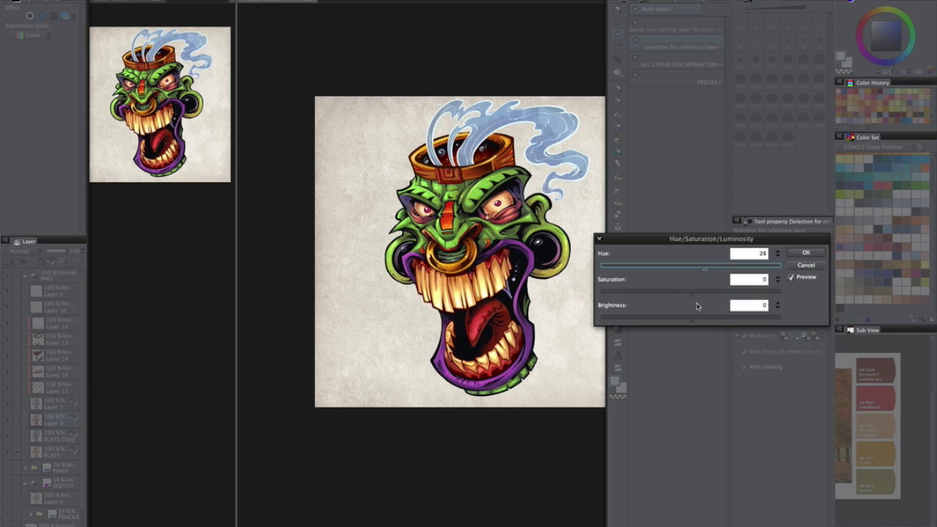
key(ctrl+minus)
key(ctrl+plus)
key(ctrl+plus)
click(696, 295)
drag(705, 271, 703, 271)
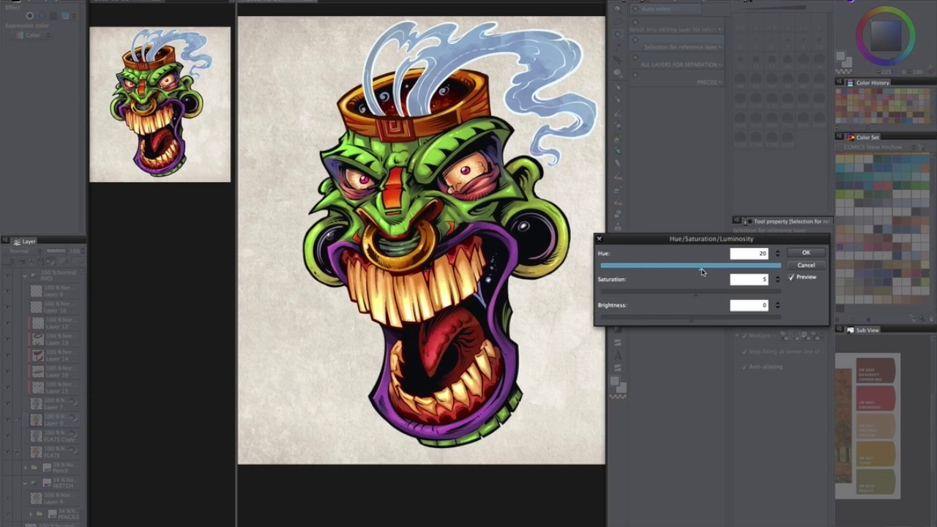
click(790, 278)
click(790, 278)
click(804, 254)
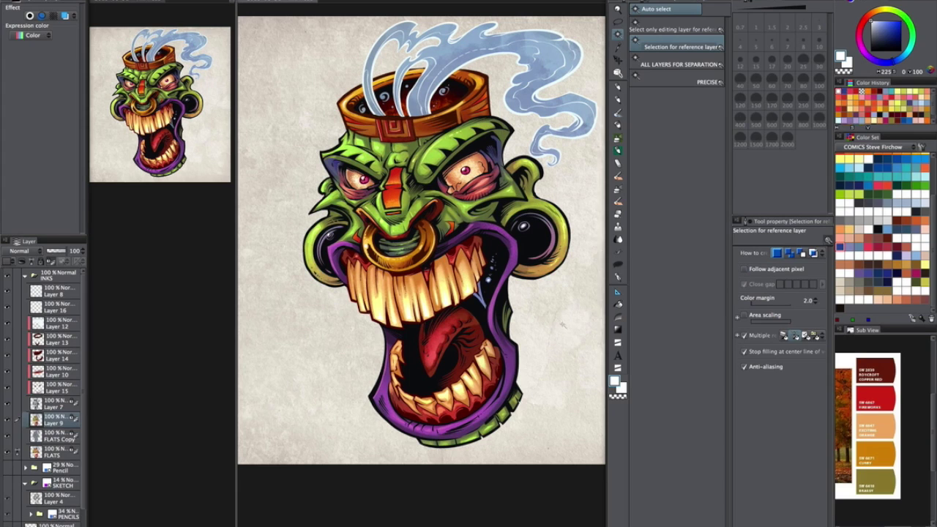
Step: Apply another Hue/Saturation/Luminosity adjustment to the green skin with saturation 4
key(ctrl+minus)
key(ctrl+u)
click(694, 293)
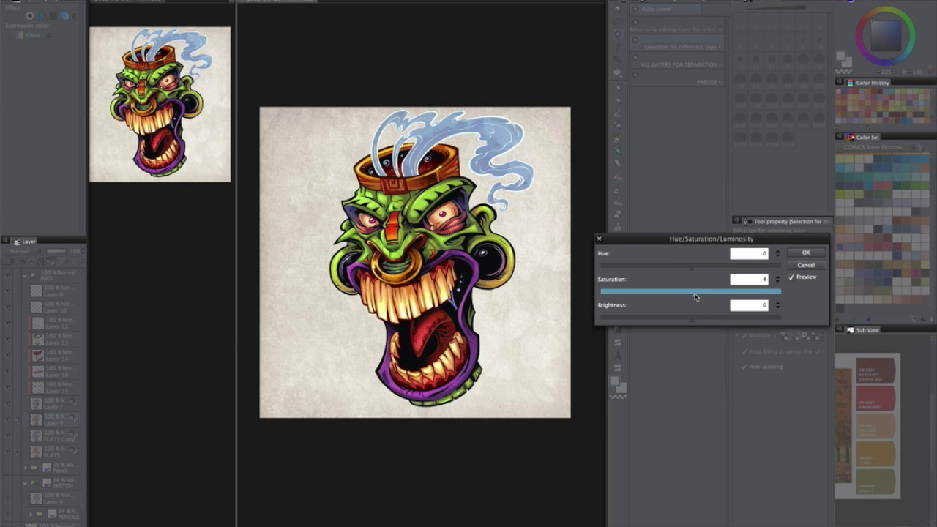
click(806, 253)
scroll(510, 327, down, 4)
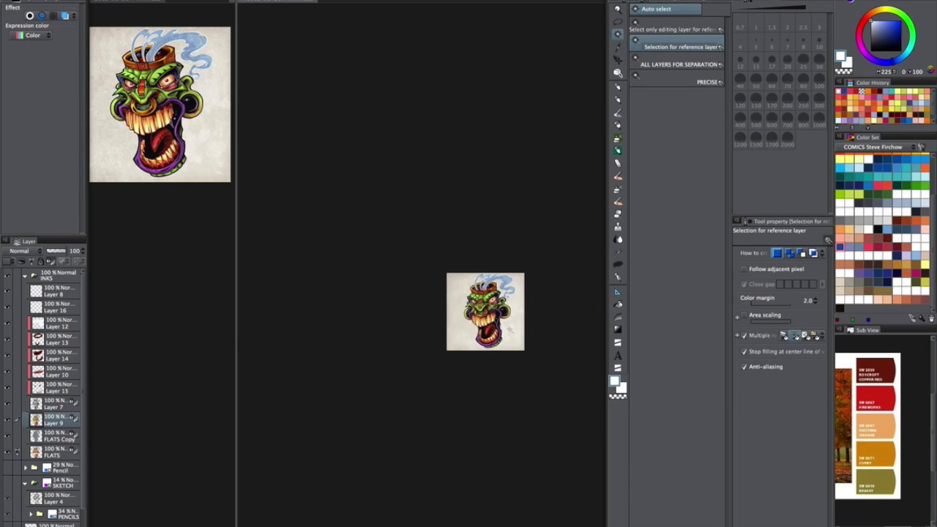
scroll(513, 322, up, 6)
mouse_move(529, 316)
mouse_down()
mouse_move(526, 328)
mouse_move(514, 306)
mouse_up()
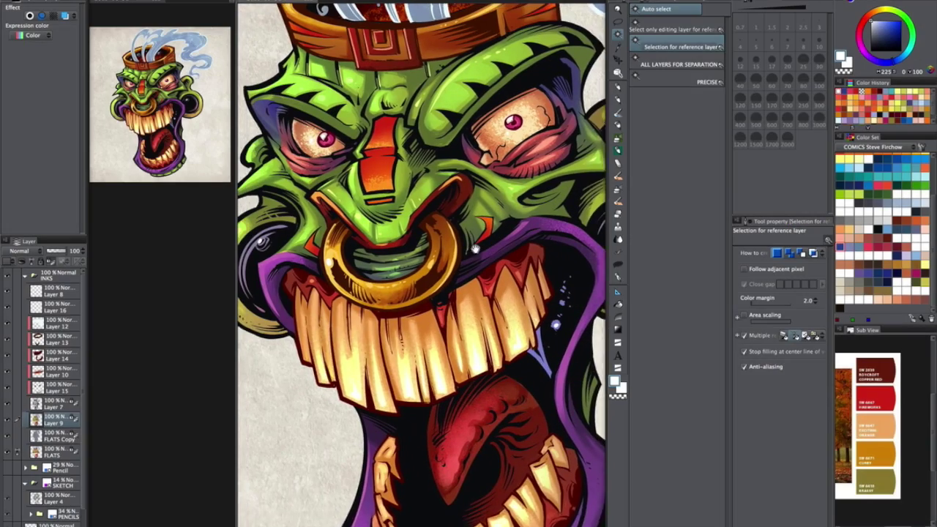
Step: Outline the nose area with the lasso and select its green skin with Selection for reference layer
drag(475, 249, 484, 264)
key(m)
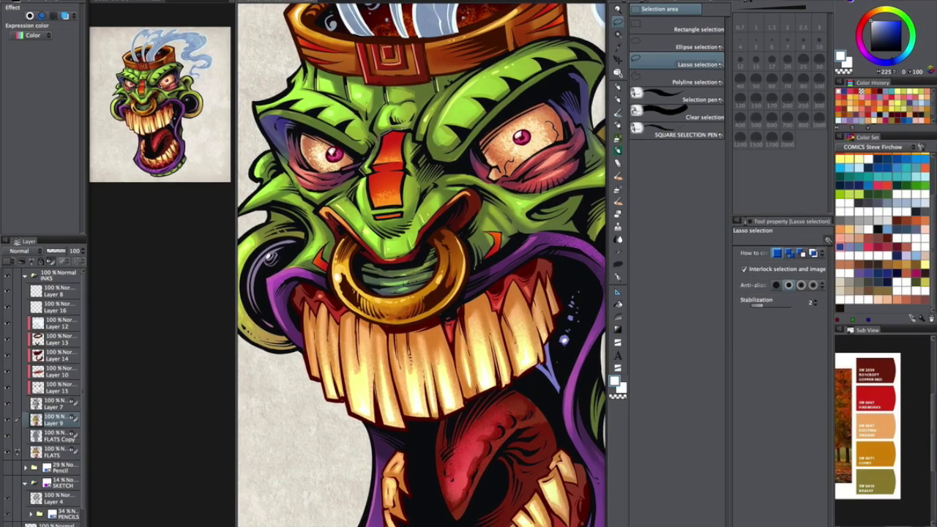
mouse_move(421, 162)
mouse_down()
mouse_move(467, 170)
mouse_move(438, 175)
mouse_move(481, 199)
mouse_move(418, 254)
mouse_move(384, 262)
mouse_move(353, 234)
mouse_up()
drag(350, 192, 368, 168)
scroll(511, 209, down, 1)
key(w)
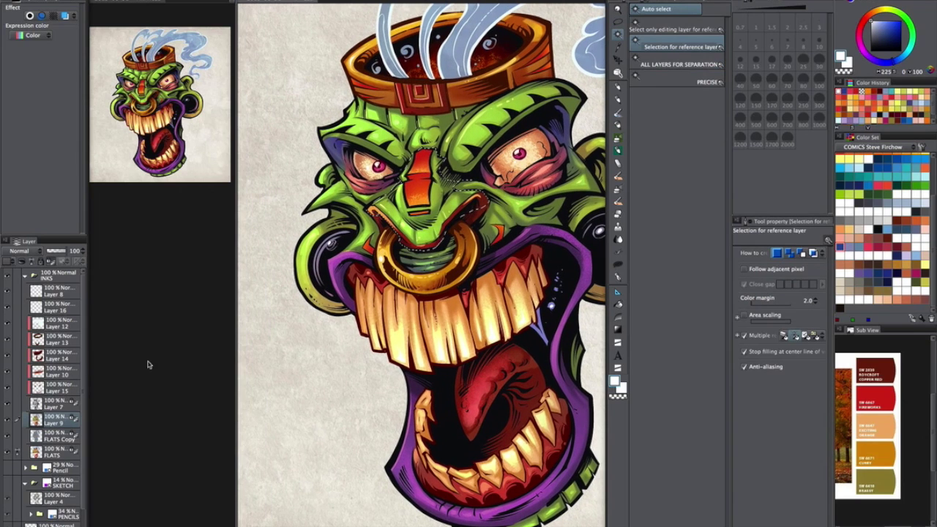
Step: Undo a darker blue tint on the selected nose and brush on a paler greyish blue with EFFECT - COLOR Change
key(b)
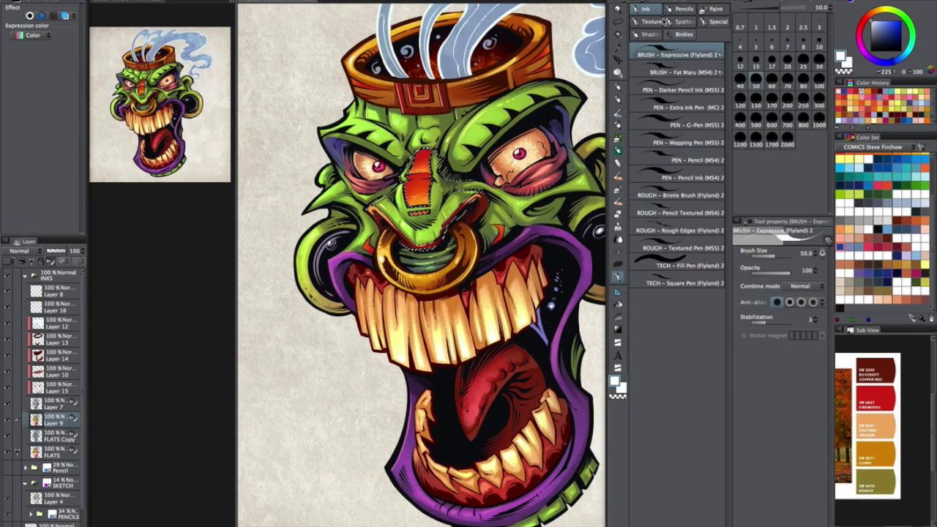
click(715, 8)
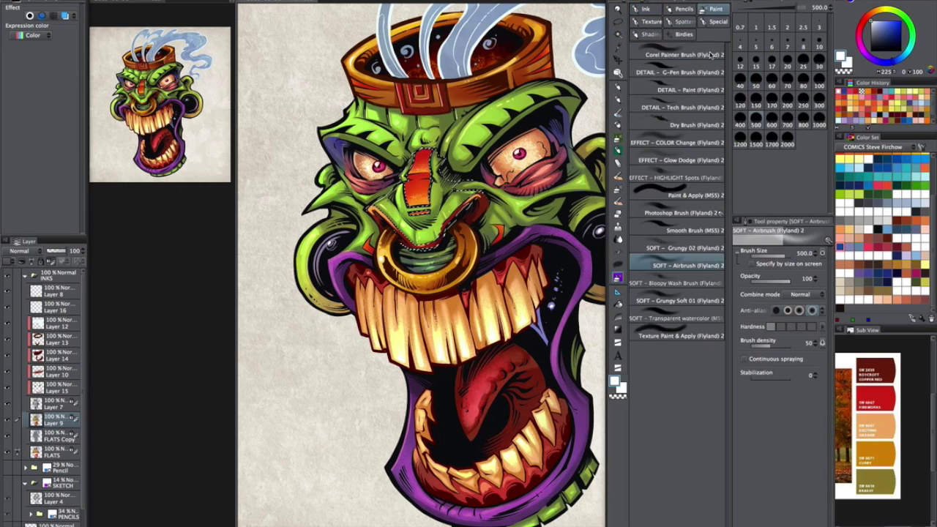
click(691, 143)
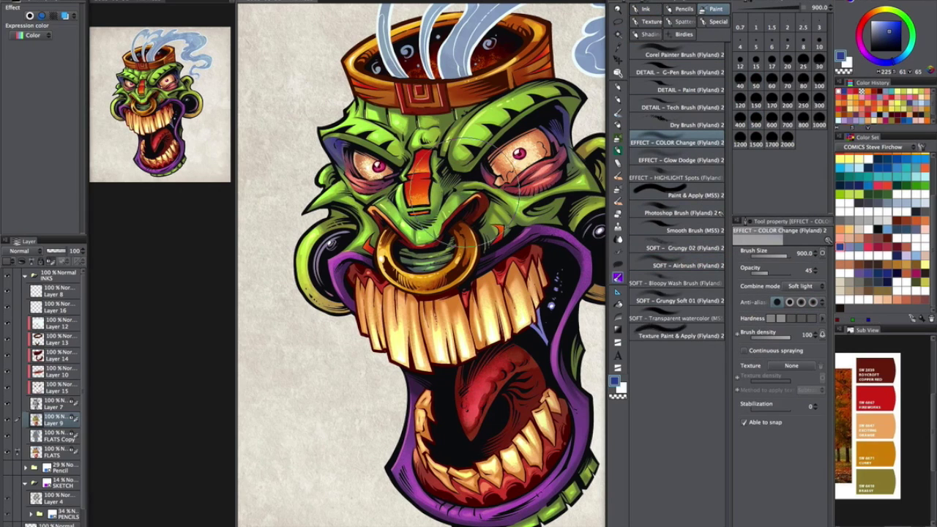
scroll(505, 341, down, 2)
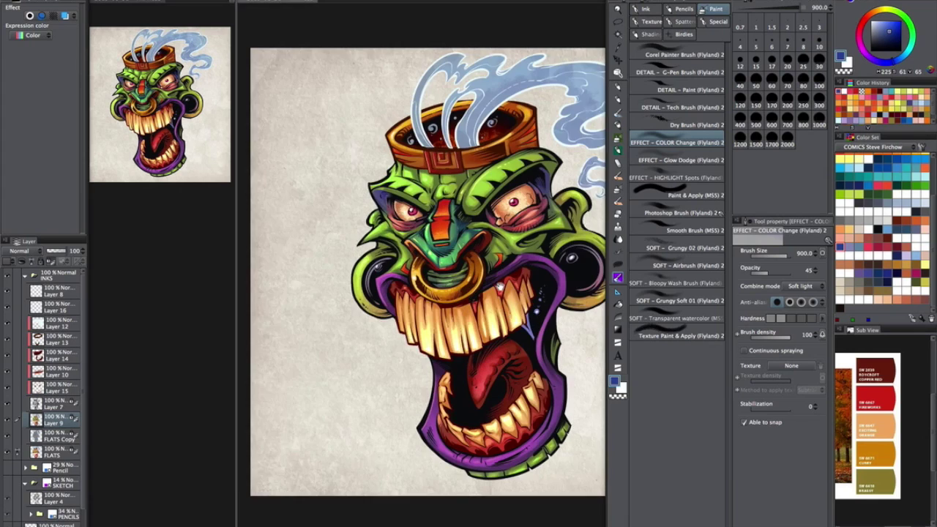
scroll(487, 348, down, 1)
key(ctrl+z)
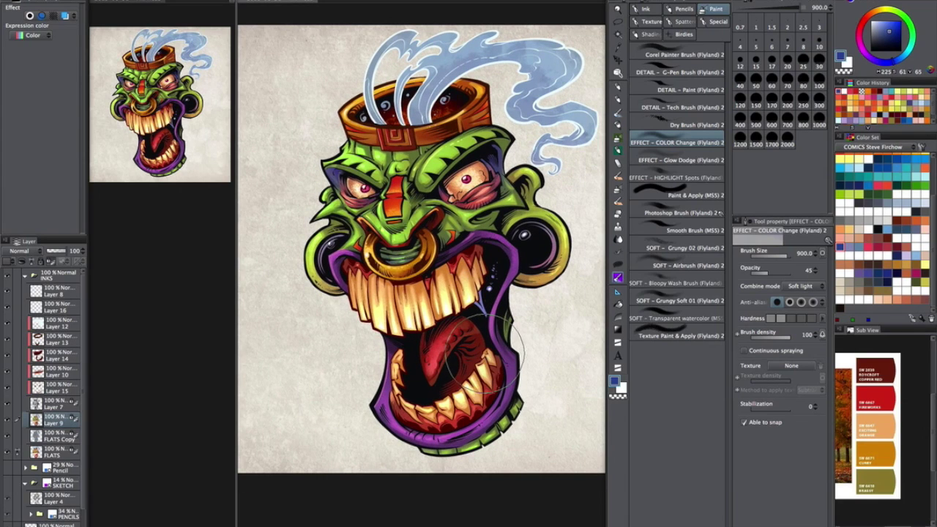
click(849, 248)
drag(410, 209, 369, 227)
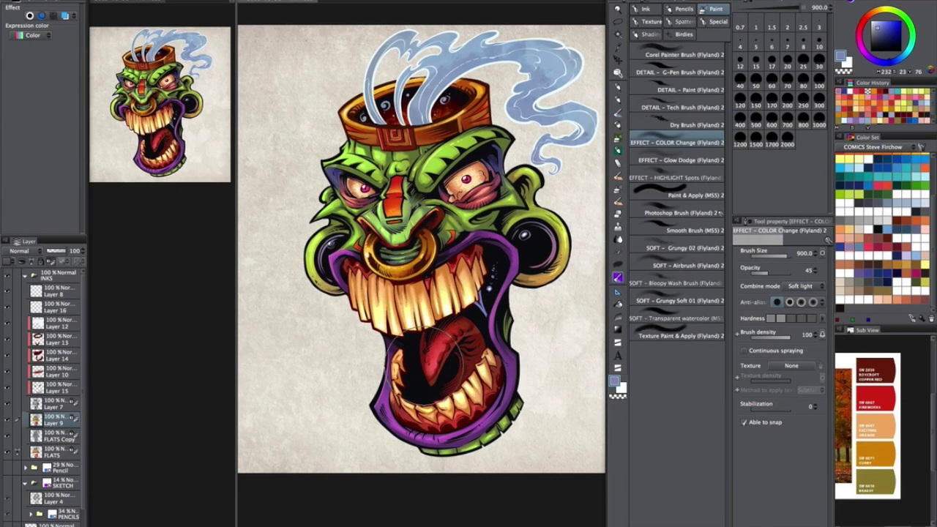
Step: Recolor the nose with Hue/Saturation/Luminosity at hue 93, saturation -6 and brightness 5
key(ctrl+u)
mouse_move(692, 272)
mouse_down()
mouse_move(682, 271)
mouse_move(706, 270)
mouse_up()
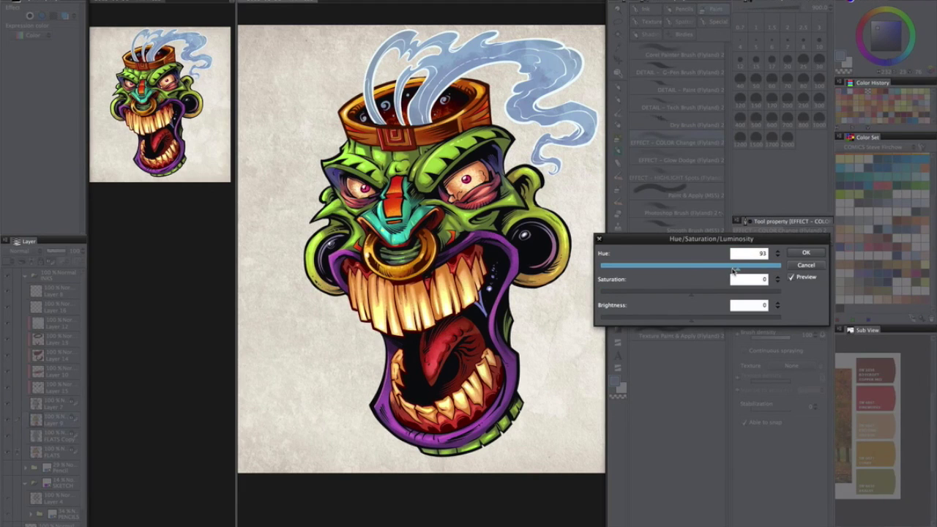
drag(691, 293, 696, 323)
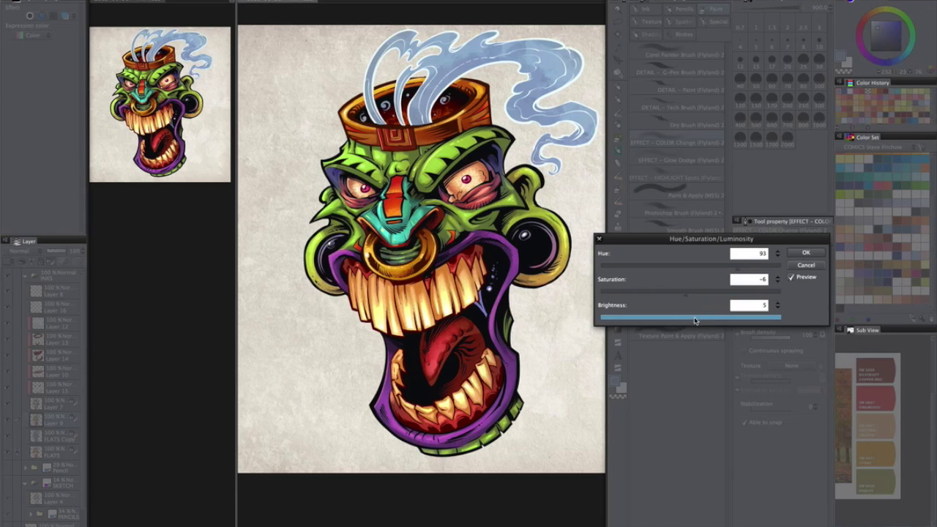
click(806, 253)
Step: Brighten the nose slightly with Level Correction by lowering the white input level
scroll(553, 342, down, 5)
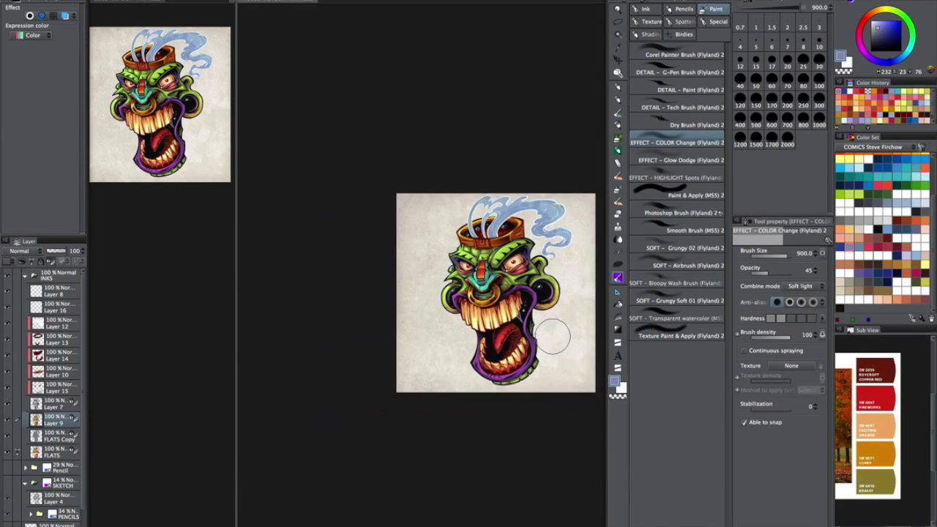
scroll(553, 343, up, 5)
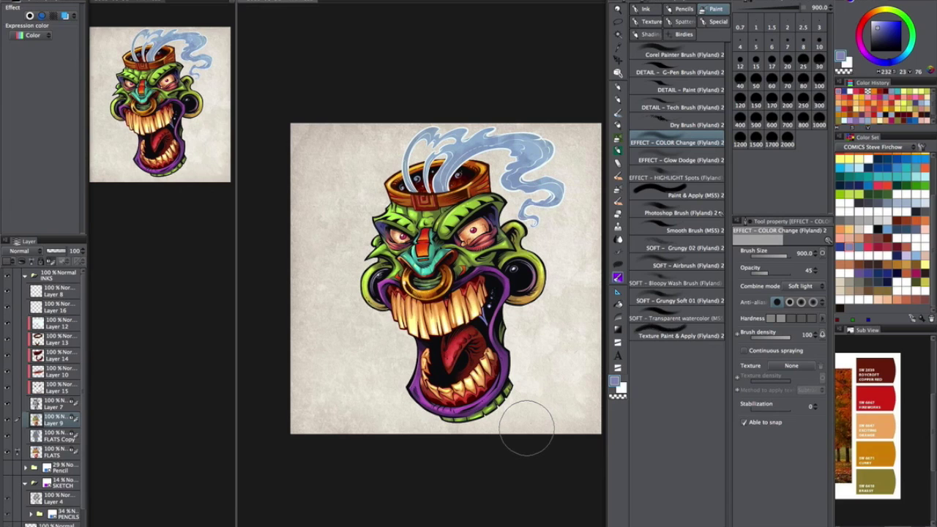
scroll(527, 427, up, 3)
key(ctrl+l)
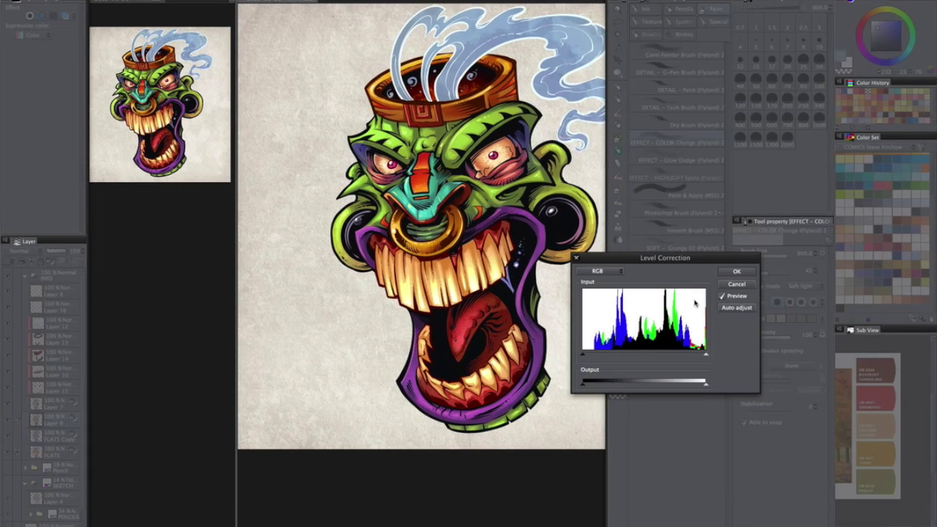
drag(707, 356, 704, 357)
click(734, 273)
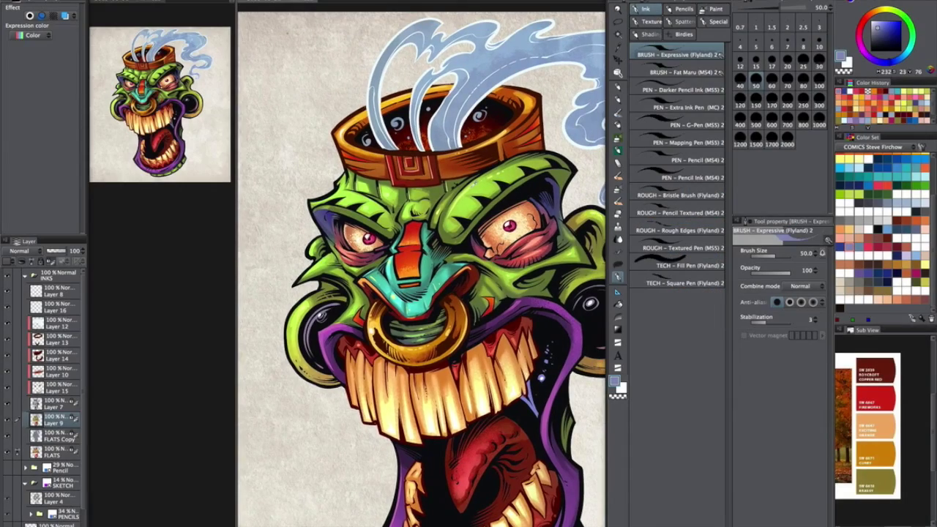
Step: Sample light greens from the brows and dab small highlight spots on them with the BRUSH - Expressive
alt+click(474, 183)
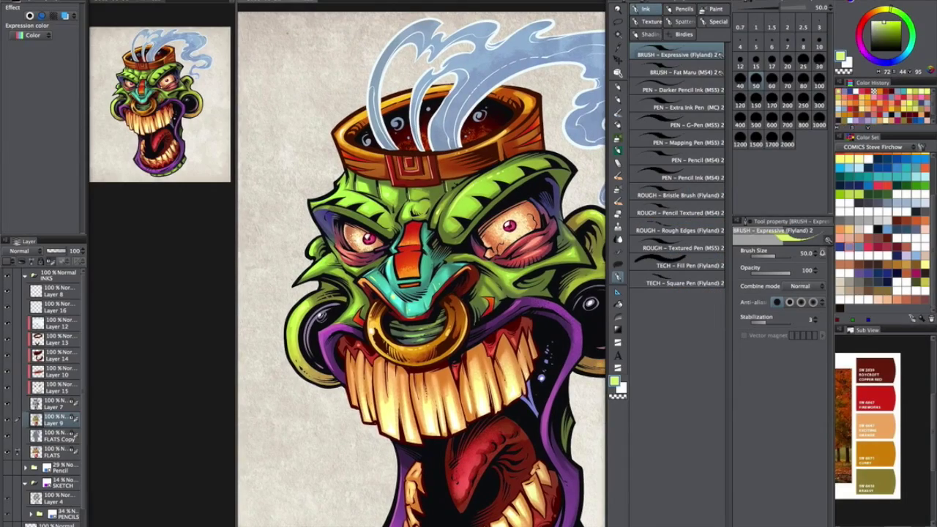
scroll(481, 189, up, 1)
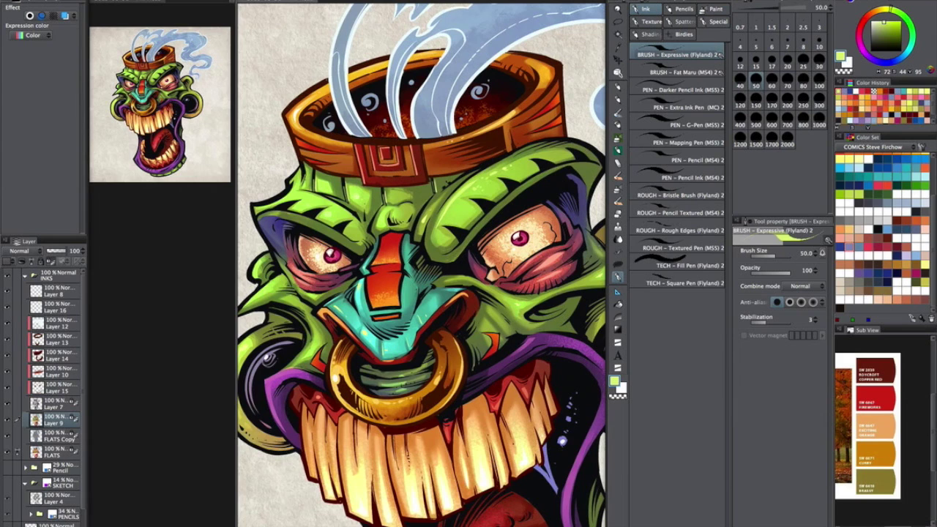
alt+click(480, 188)
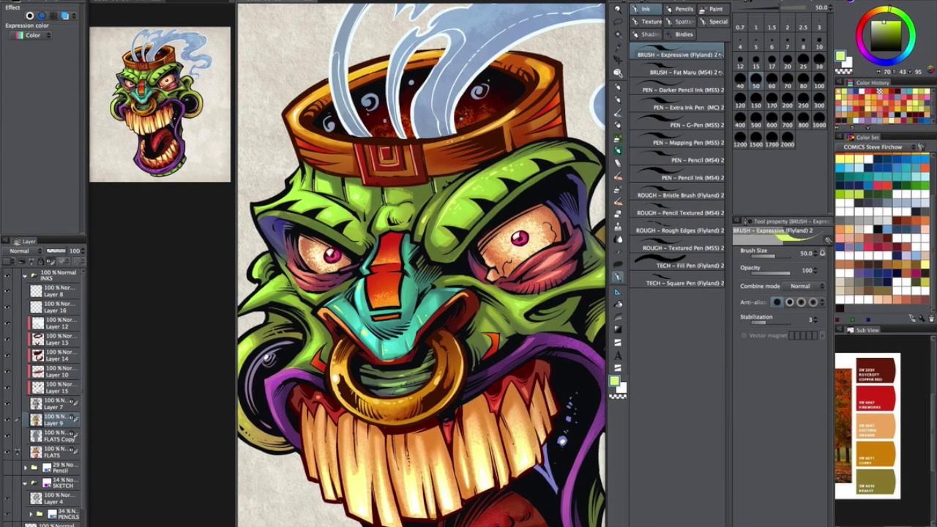
drag(477, 192, 514, 158)
alt+click(368, 177)
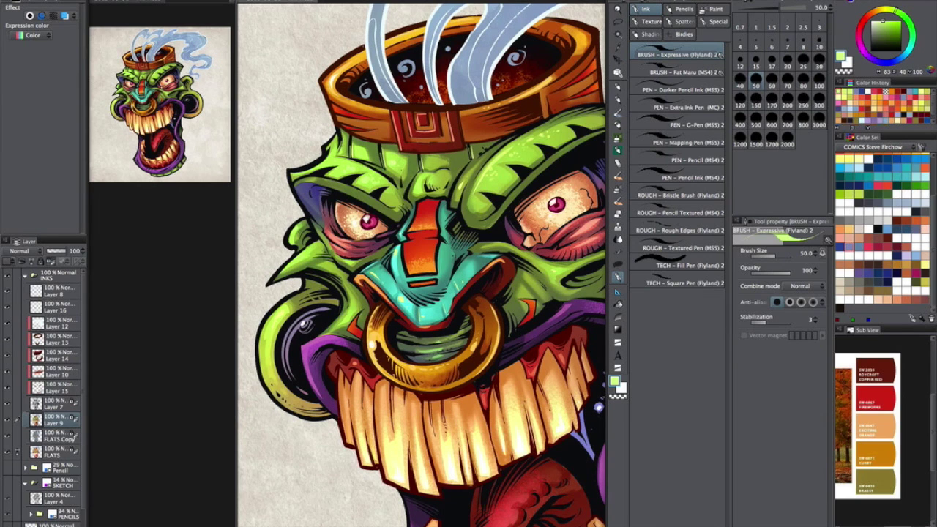
Step: Sample the lip's purple, pick a lighter pink and add small highlights along the lower lip
scroll(404, 173, down, 5)
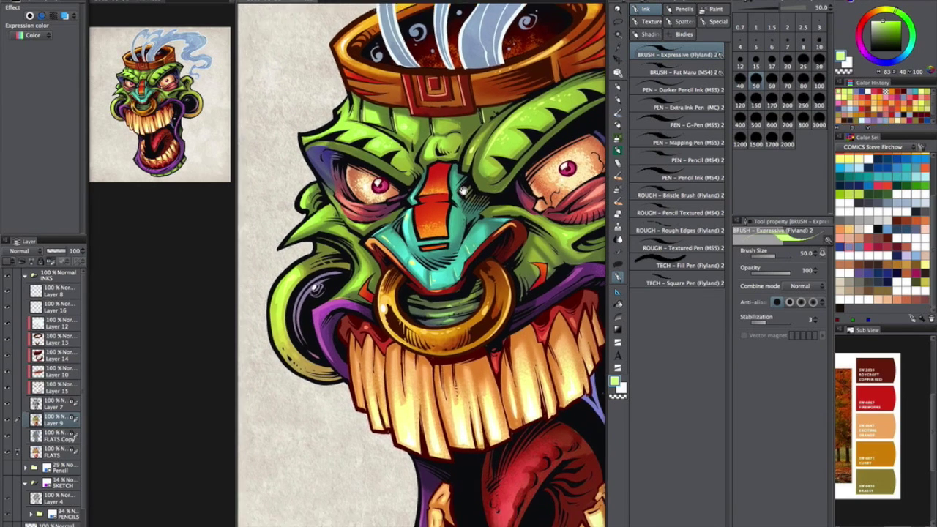
scroll(507, 264, down, 5)
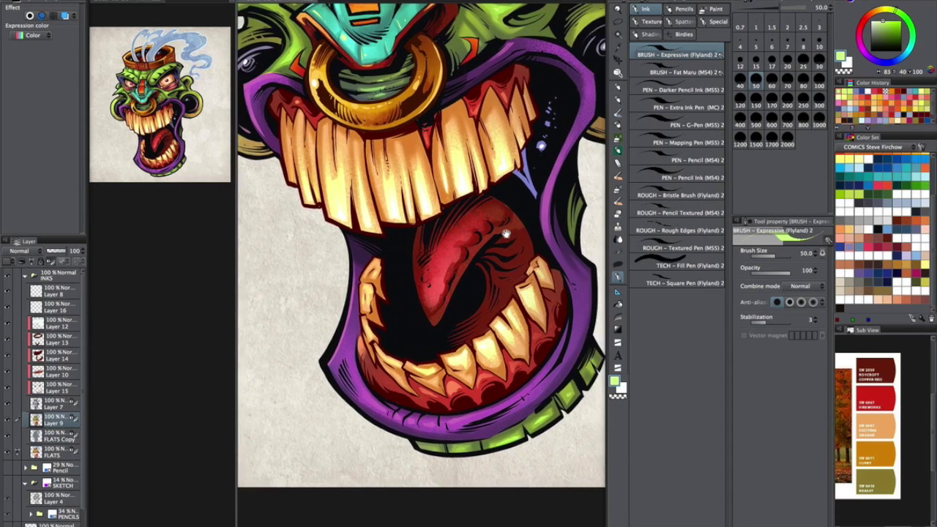
alt+click(420, 422)
click(879, 23)
drag(539, 283, 551, 248)
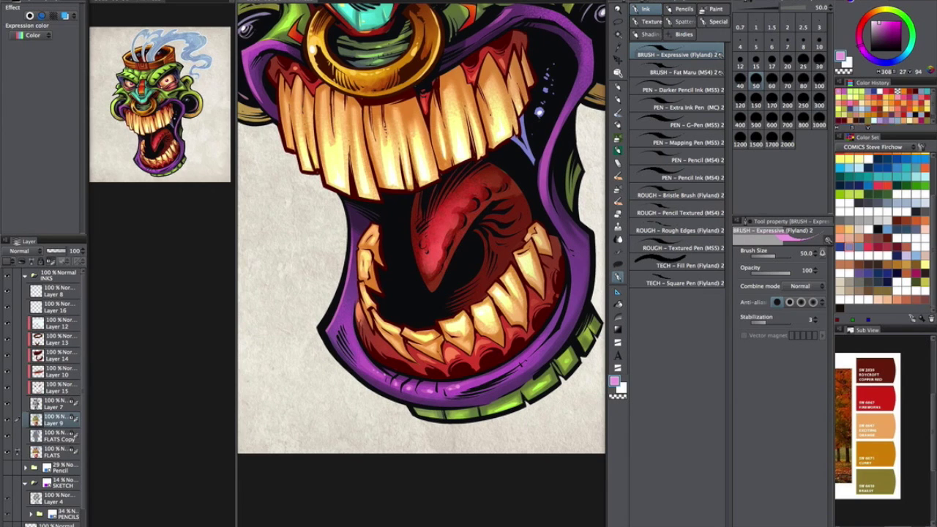
Step: Add a new layer above Layer 16 and select the black triangles on both brows
drag(539, 112, 393, 342)
key(m)
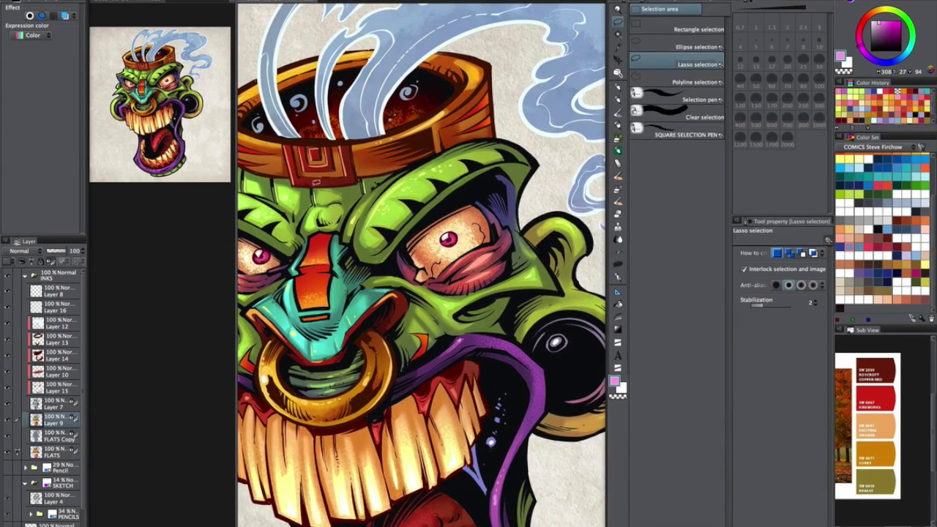
click(58, 311)
key(Tab)
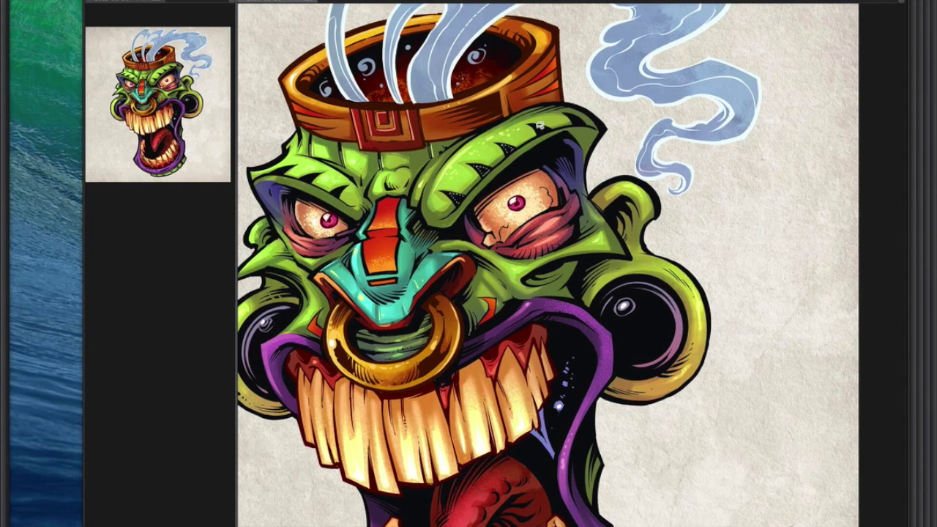
drag(577, 119, 643, 105)
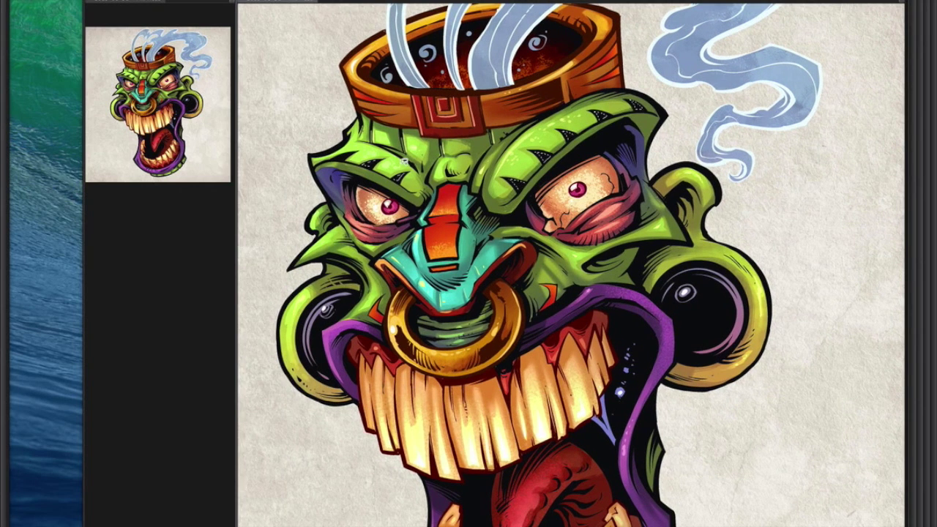
drag(338, 156, 347, 156)
drag(517, 234, 483, 265)
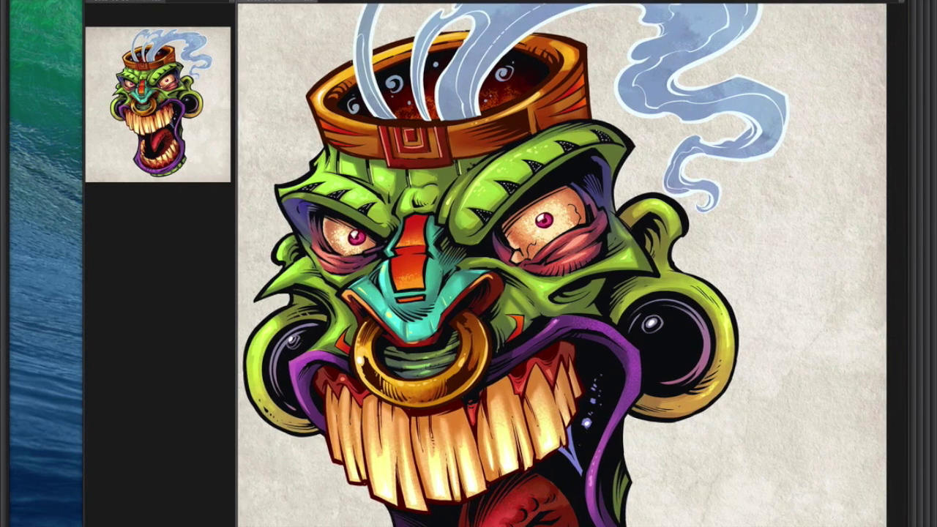
Step: Shade the selected brow triangles in teal with the Dot Shading texture brush
key(Tab)
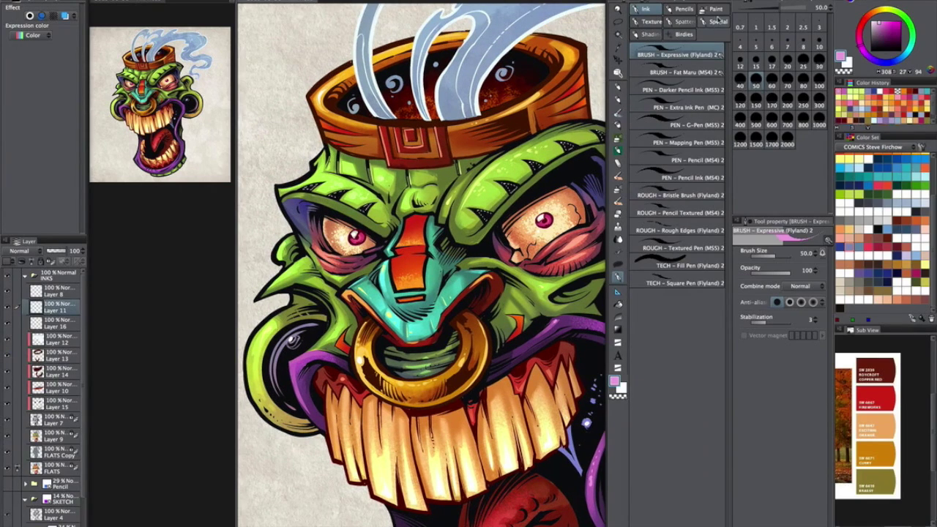
click(713, 10)
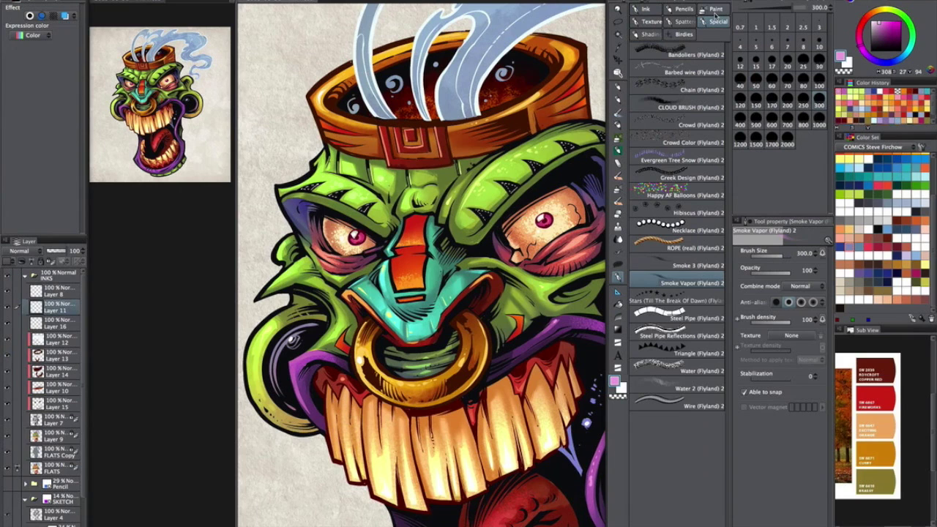
click(652, 21)
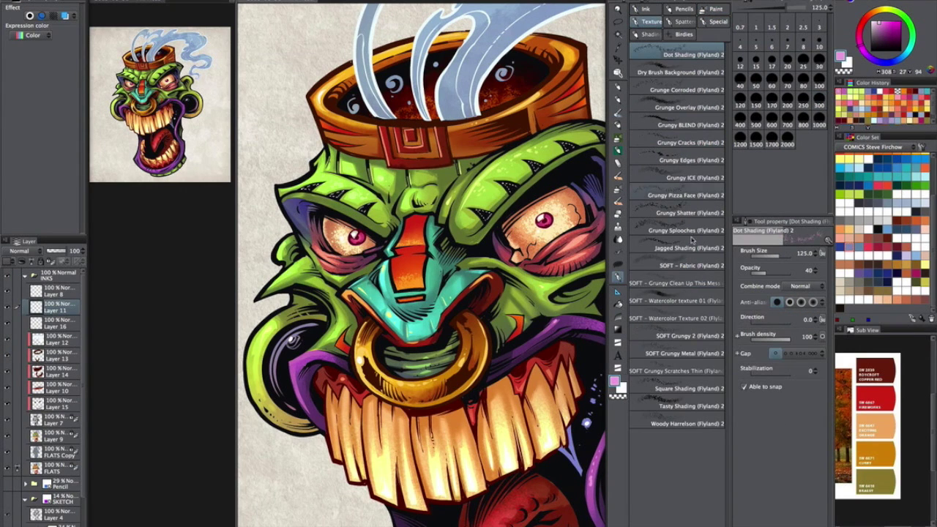
click(879, 176)
drag(435, 274, 461, 281)
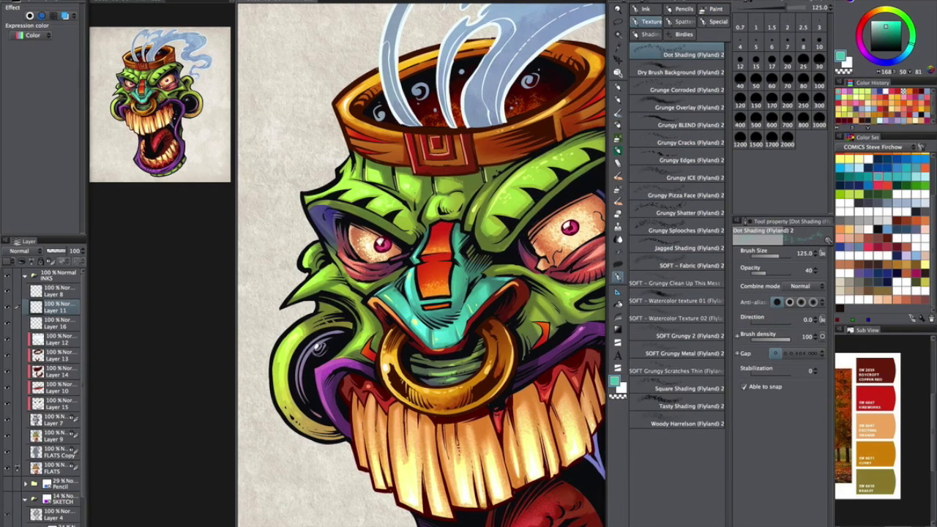
Step: Examine the illustration with the panels hidden, from close-up on the face to the whole canvas
key(Tab)
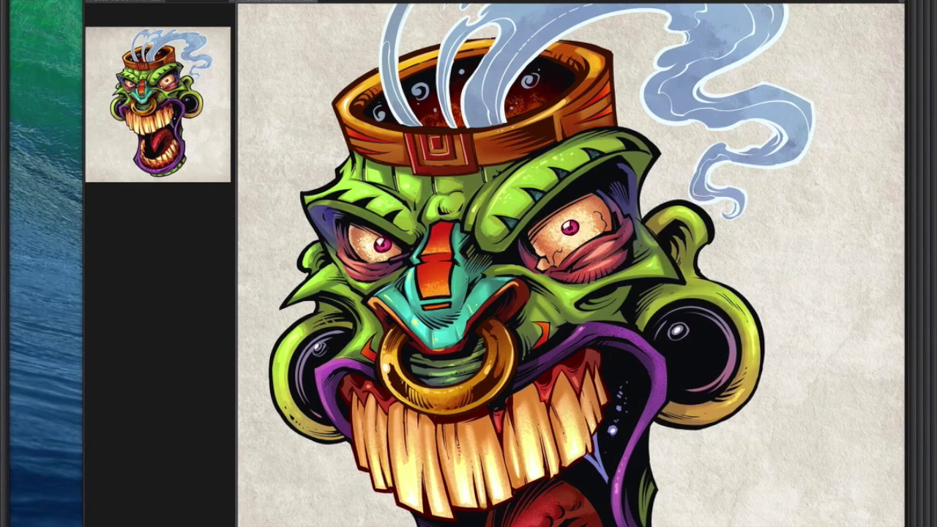
drag(512, 293, 553, 267)
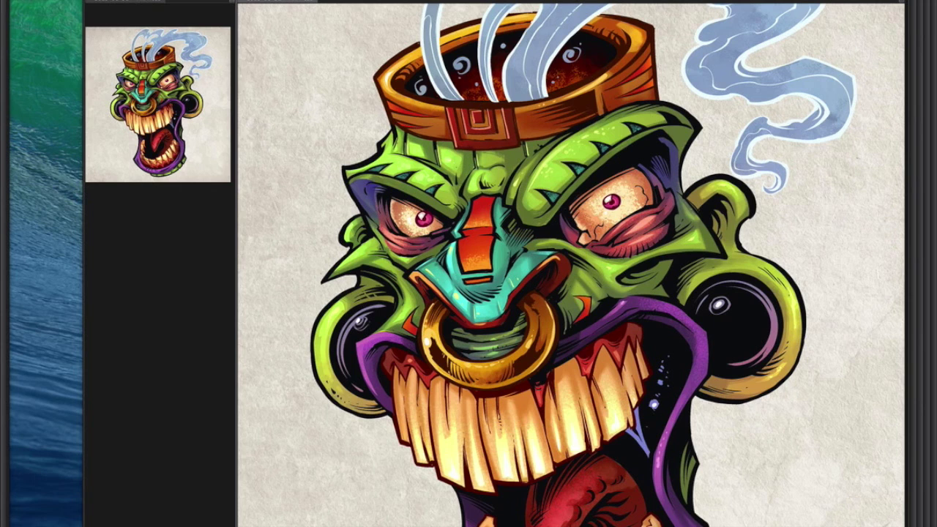
drag(605, 191, 578, 221)
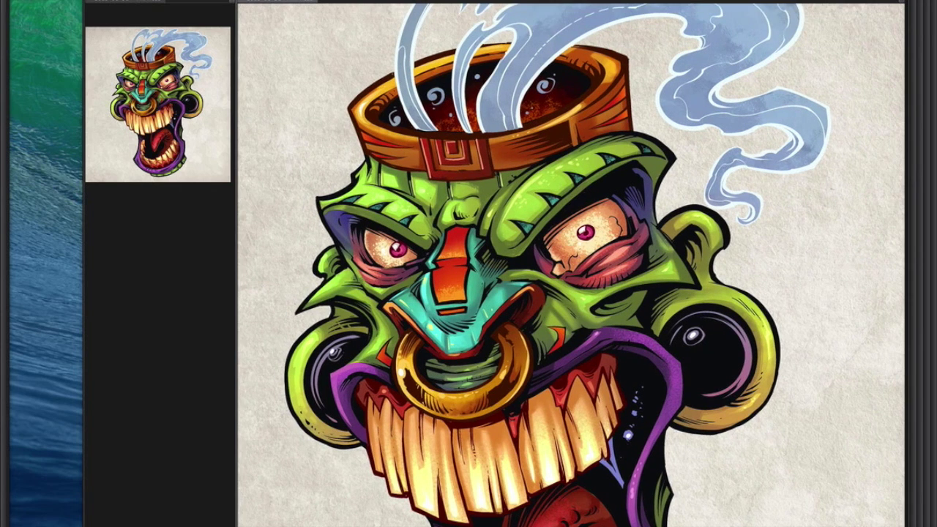
scroll(644, 293, down, 6)
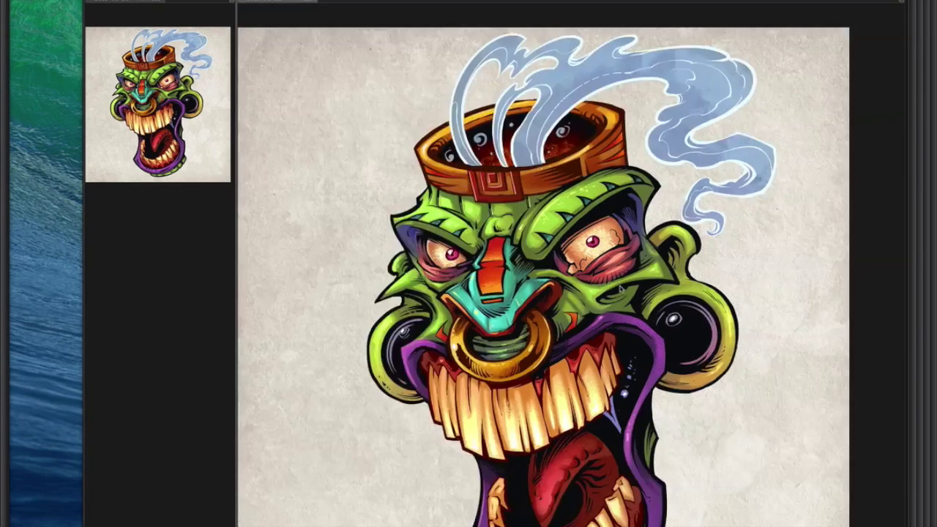
scroll(645, 296, up, 5)
drag(618, 272, 580, 268)
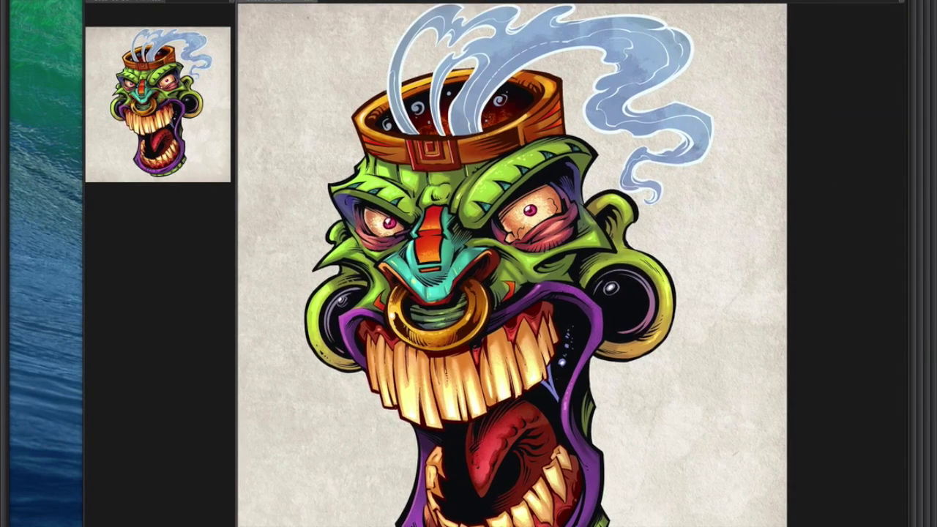
drag(648, 300, 679, 292)
scroll(611, 345, down, 5)
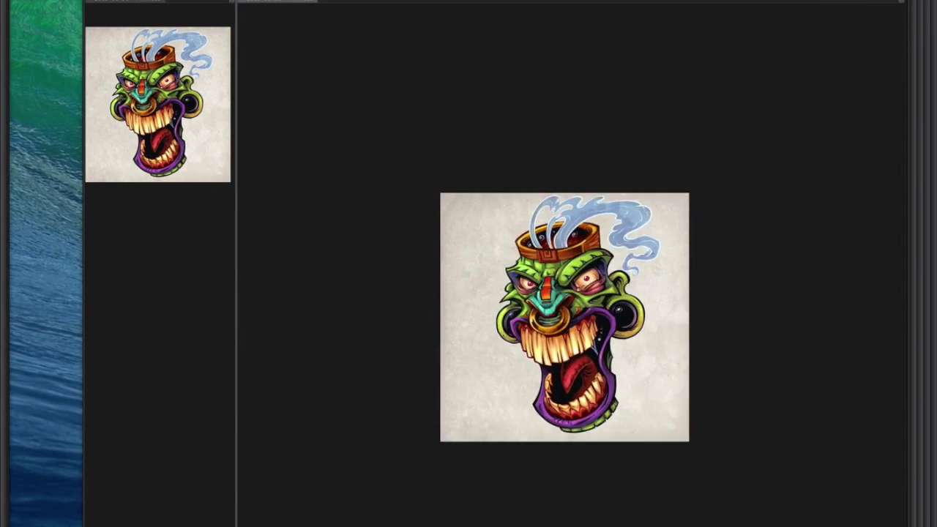
Step: Lasso the black centres of both ear plugs and choose the Grunge Overlay texture brush
scroll(610, 345, up, 5)
drag(616, 320, 572, 249)
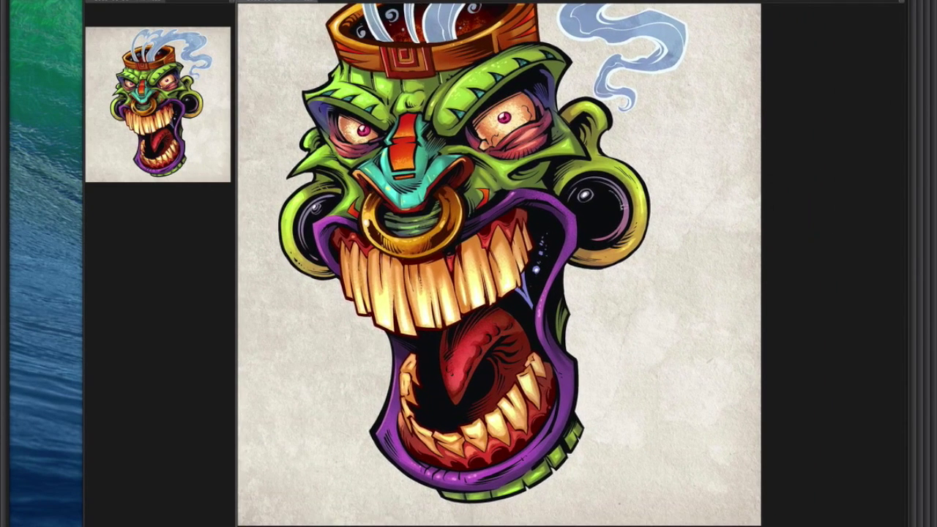
mouse_move(584, 233)
mouse_down()
mouse_move(583, 207)
mouse_move(601, 190)
mouse_move(607, 235)
mouse_up()
drag(607, 234, 598, 230)
mouse_move(594, 184)
mouse_down()
mouse_move(568, 197)
mouse_move(587, 203)
mouse_up()
drag(311, 196, 363, 186)
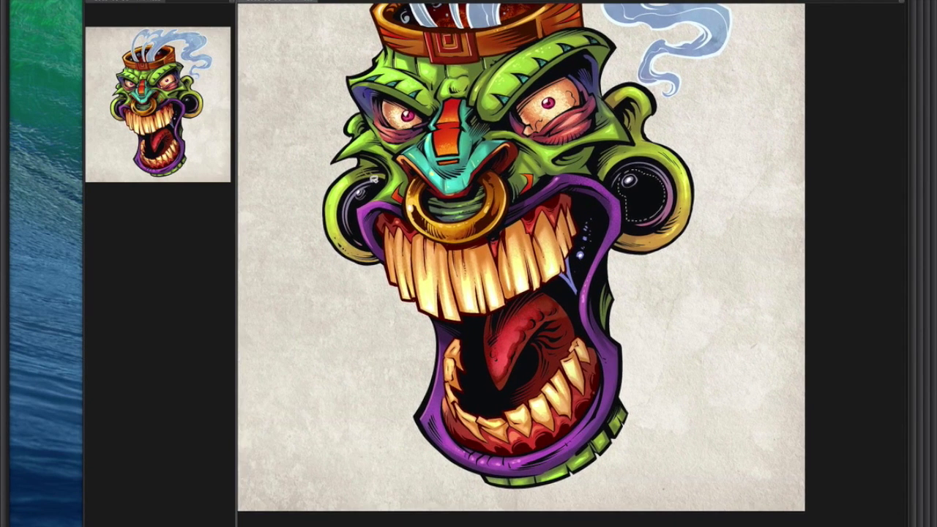
mouse_move(373, 191)
mouse_down()
mouse_move(351, 221)
mouse_move(362, 244)
mouse_move(342, 200)
mouse_move(374, 186)
mouse_up()
drag(435, 206, 428, 270)
key(Tab)
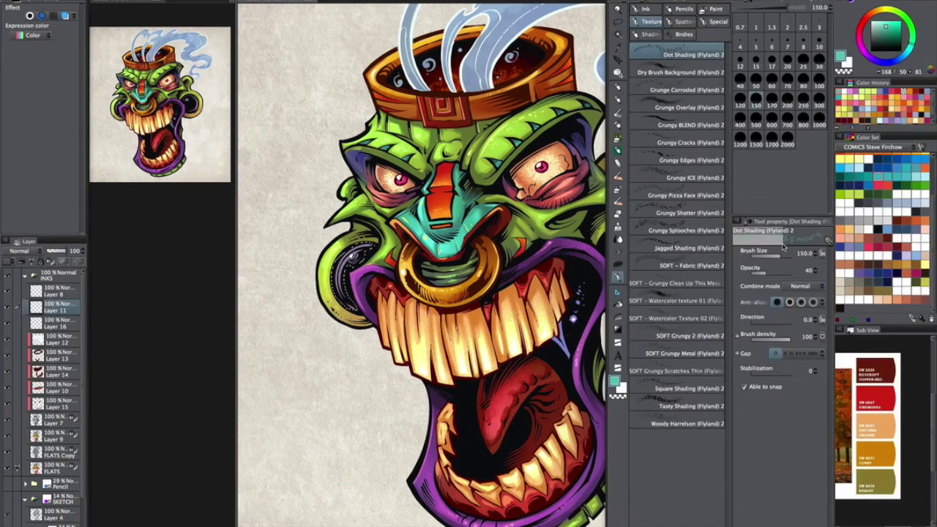
click(688, 106)
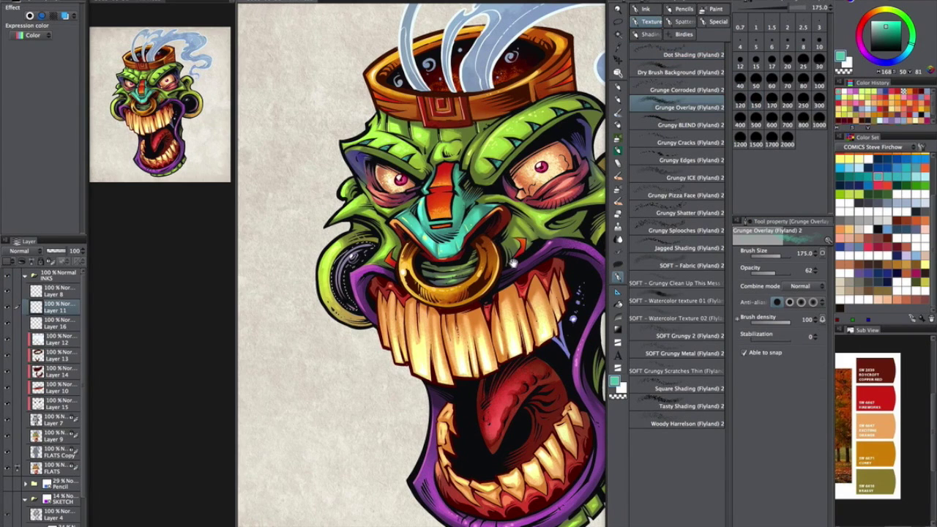
drag(512, 264, 540, 213)
mouse_move(391, 191)
mouse_down()
mouse_move(366, 222)
mouse_move(382, 211)
mouse_up()
mouse_move(450, 282)
mouse_down()
mouse_move(365, 288)
mouse_move(345, 302)
mouse_up()
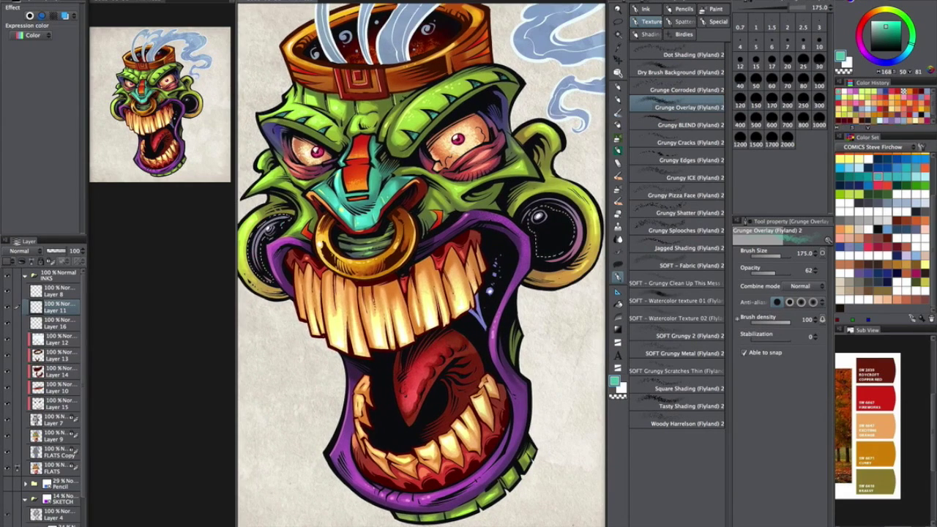
drag(467, 232, 517, 215)
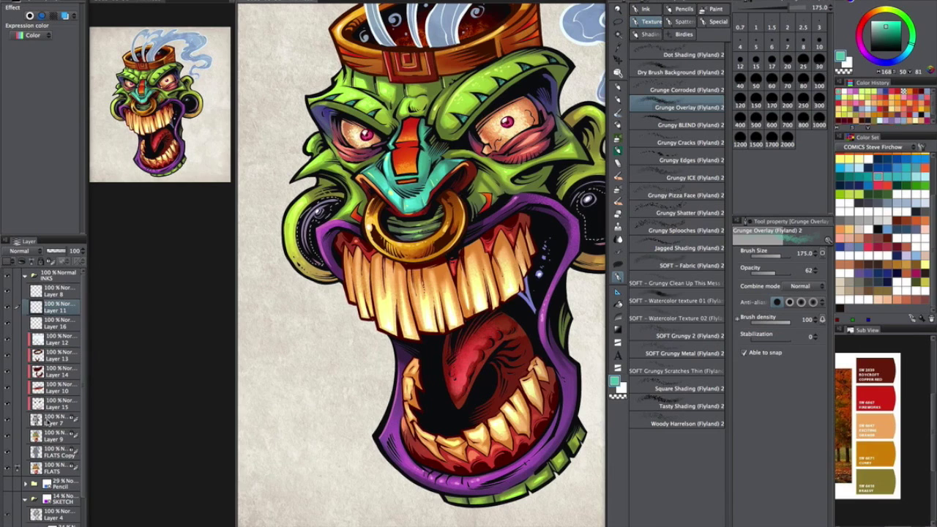
Step: Add a new layer directly above Layer 7 and clear the ear plug selection
click(41, 437)
click(41, 422)
click(52, 526)
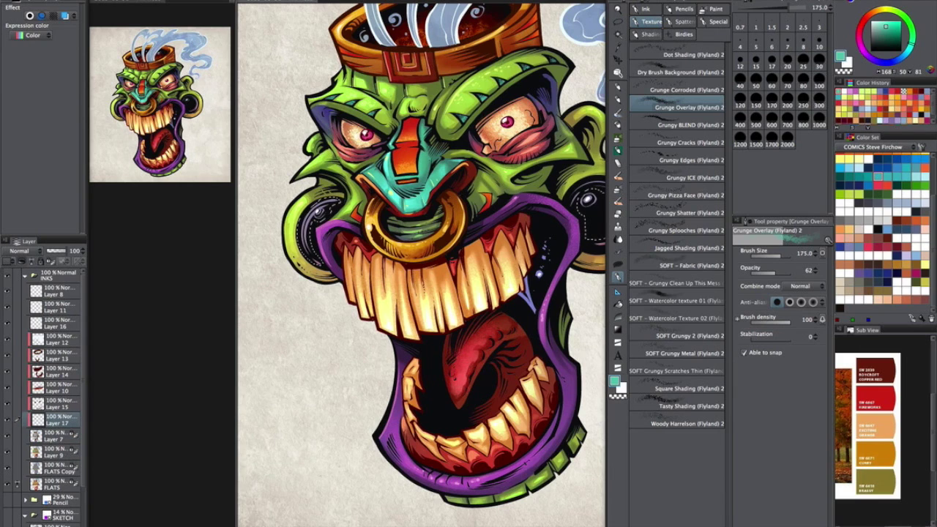
key(super+d)
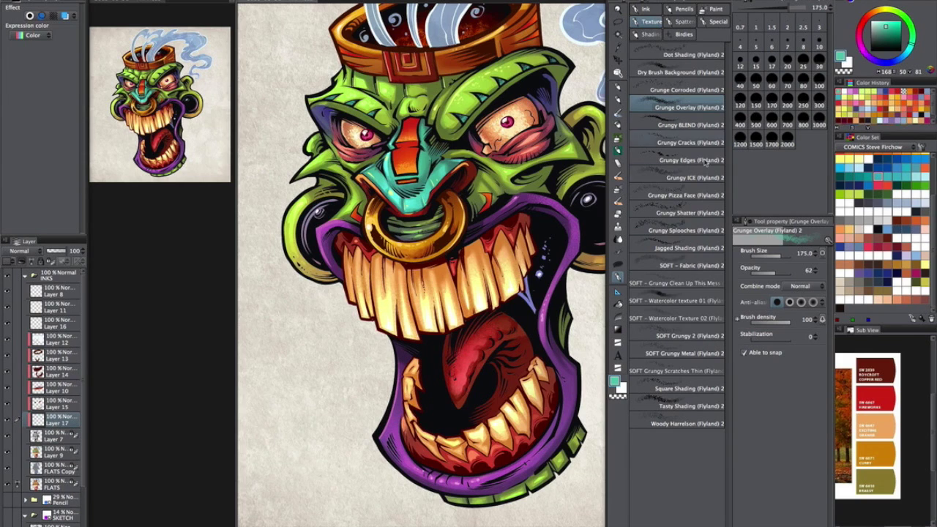
Step: Choose the SOFT - Airbrush paint brush and set its size to 350
click(714, 8)
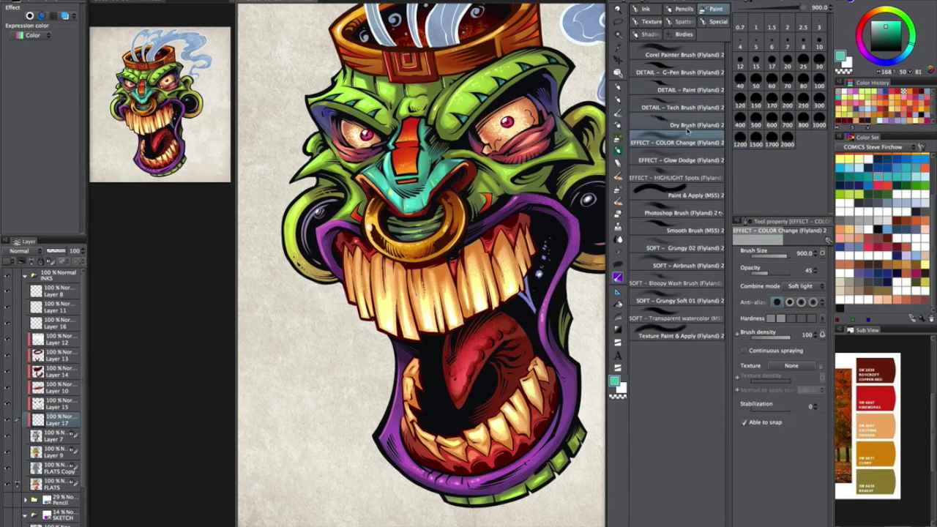
click(679, 158)
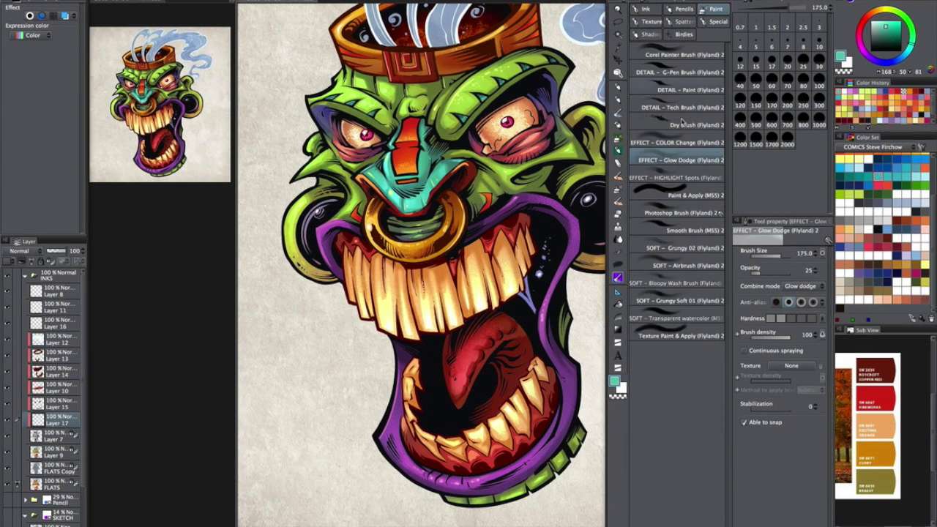
click(688, 265)
key(bracketleft)
key(bracketleft)
key(bracketleft)
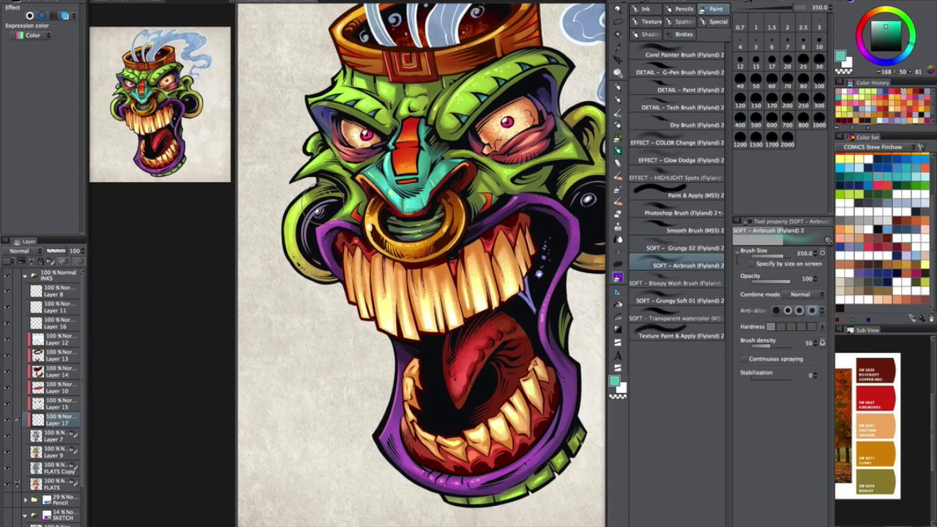
Step: Try a teal airbrush glow on the ear plug beside the smaller eye
drag(322, 204, 306, 228)
drag(404, 267, 408, 281)
key(super+z)
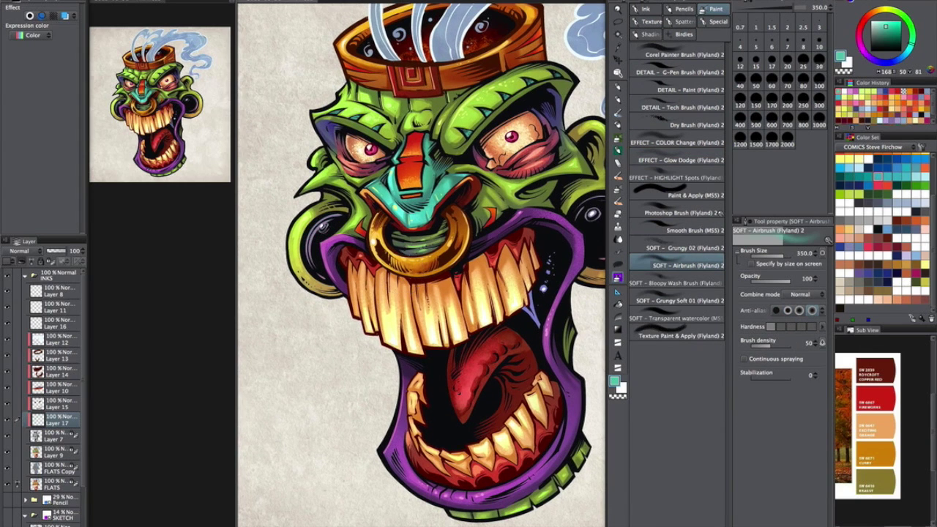
Step: Sample the greyish purple of the ear plug and airbrush soft glows on both plugs, reducing the brush size to 200
alt+click(324, 222)
mouse_move(313, 246)
mouse_down()
mouse_move(337, 220)
mouse_move(323, 242)
mouse_up()
key(bracketleft)
key(bracketleft)
drag(423, 250, 360, 249)
key(bracketleft)
drag(538, 215, 544, 216)
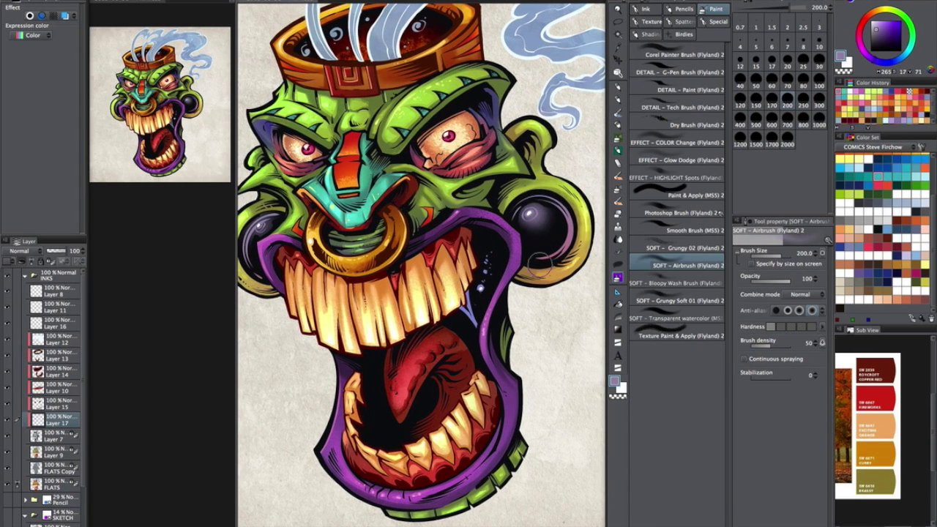
Step: Examine the glowing ear plugs against the whole illustration, both zoomed out and closer in
scroll(553, 293, down, 3)
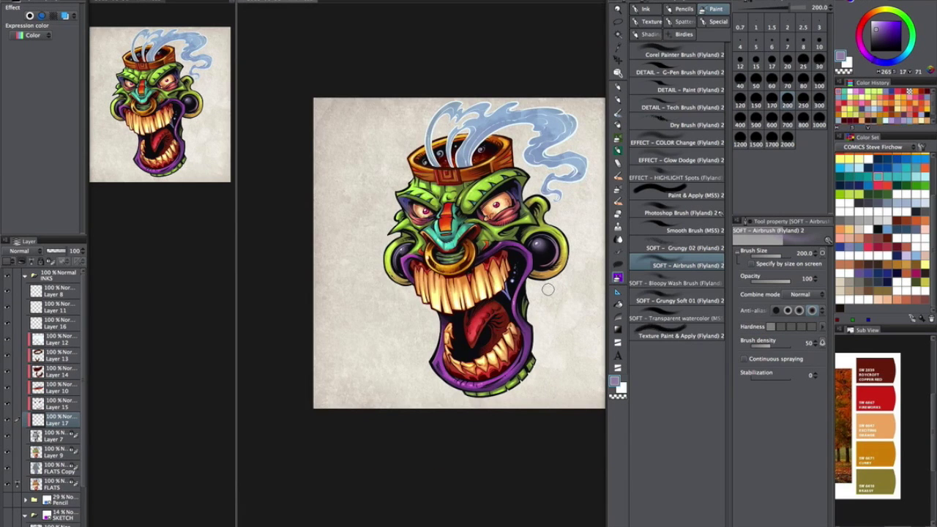
scroll(548, 289, up, 2)
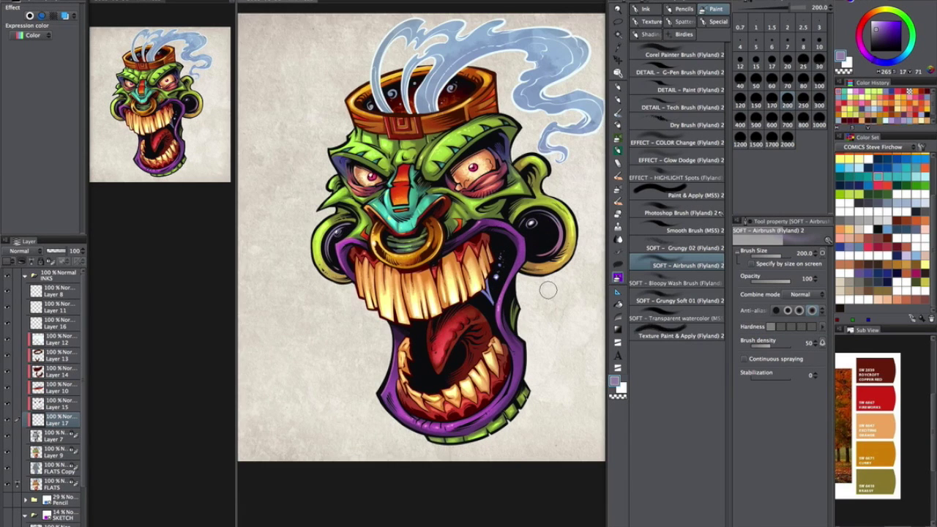
drag(544, 290, 504, 323)
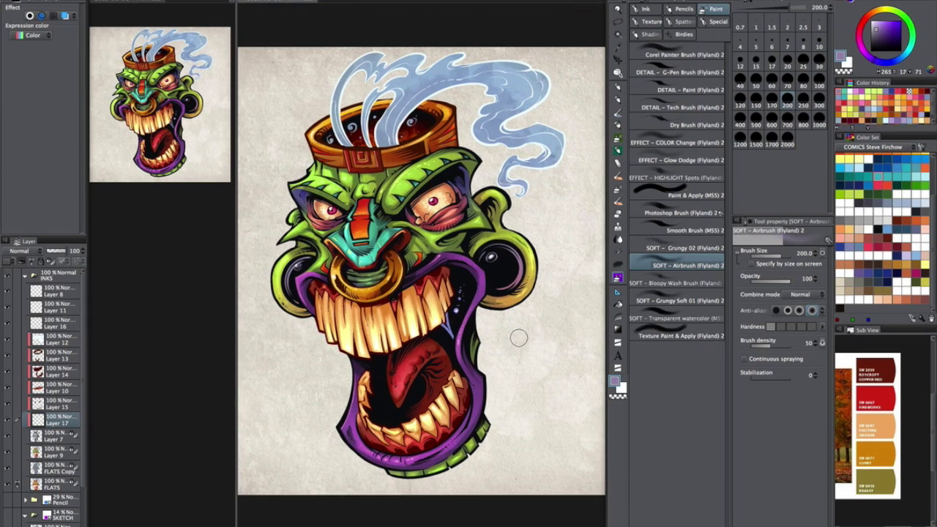
scroll(517, 342, down, 2)
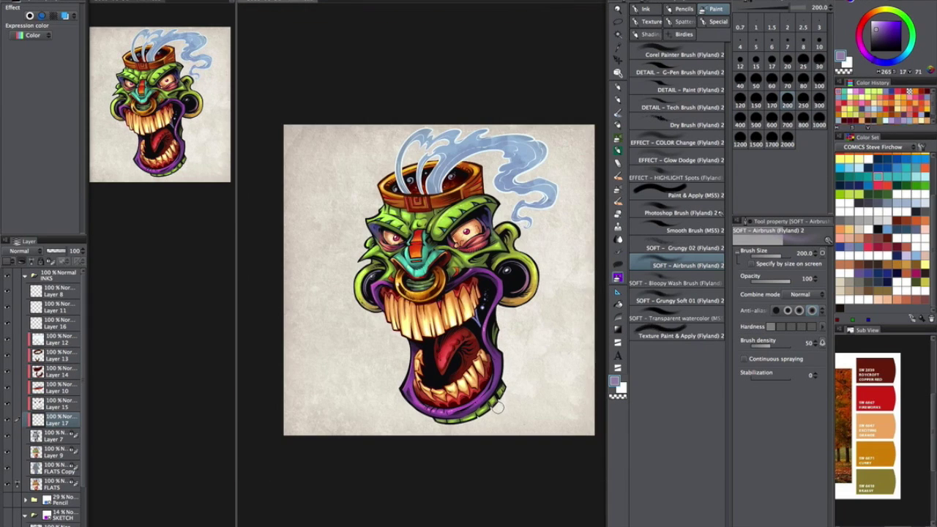
scroll(498, 408, down, 1)
scroll(498, 408, up, 3)
drag(532, 300, 520, 284)
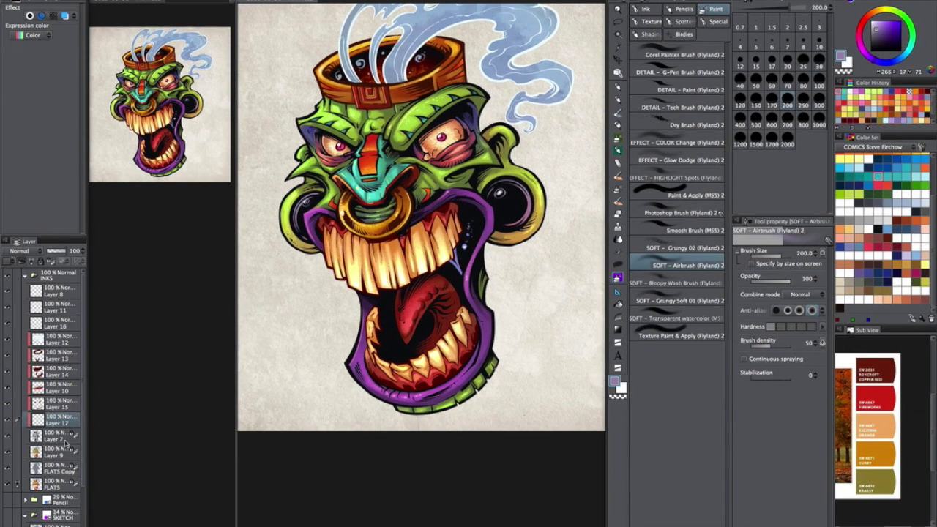
Step: Try inverting the colors of Layer 9
key(w)
click(304, 412)
key(ctrl+i)
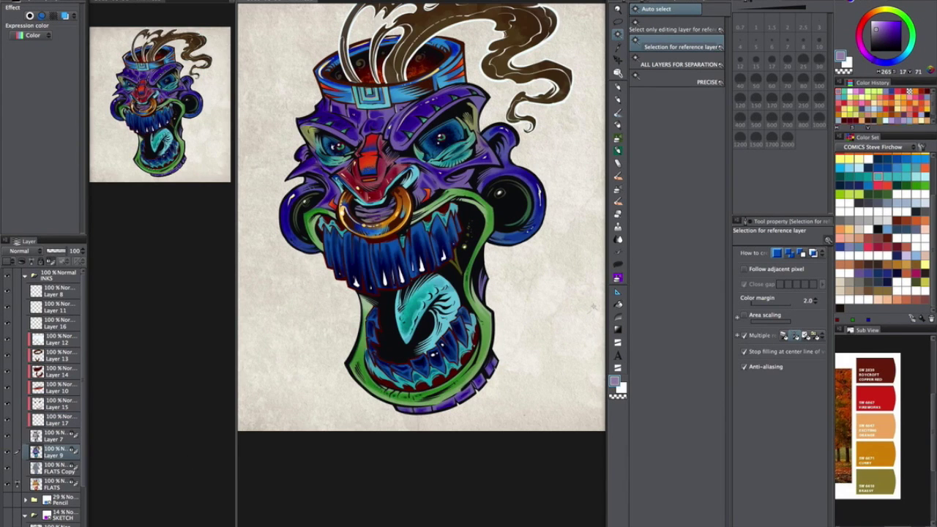
key(ctrl+z)
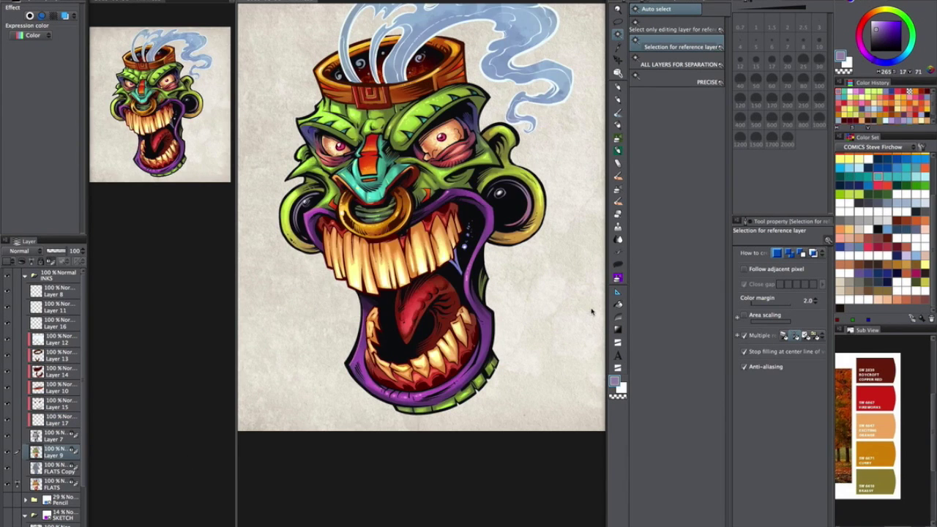
Step: Lower the saturation of Layer 9 slightly with the Hue/Saturation/Luminosity adjustment
key(ctrl+u)
drag(691, 295, 681, 297)
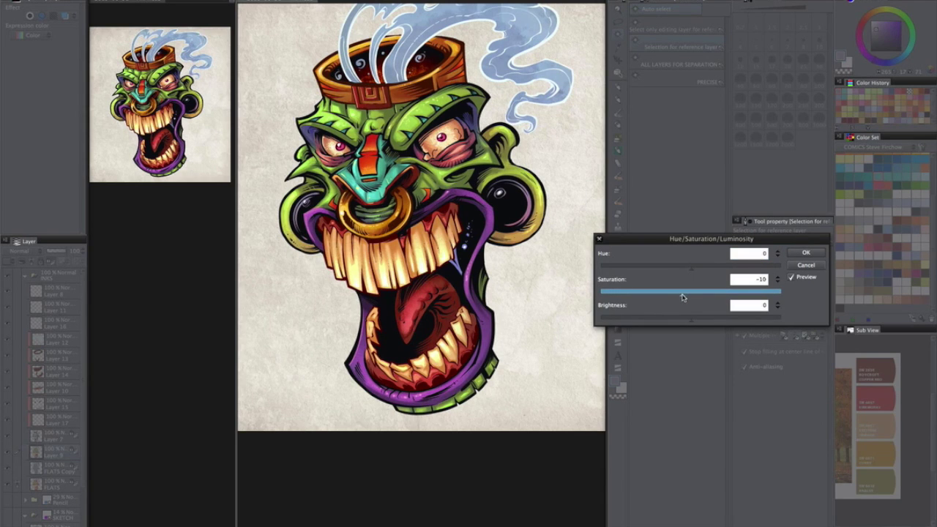
drag(681, 297, 680, 297)
drag(680, 297, 686, 297)
click(793, 255)
Step: Choose the EFFECT - HIGHLIGHT Spots brush and enlarge it to size 700
key(b)
click(696, 178)
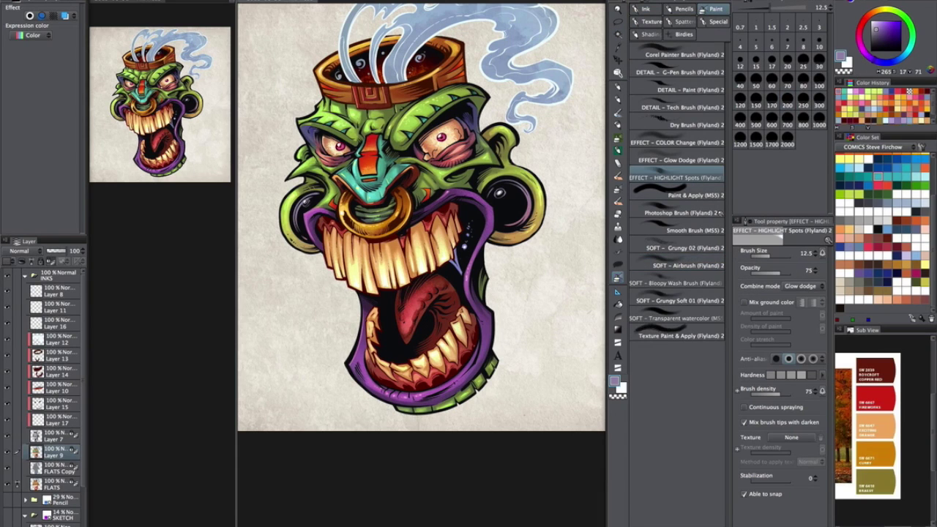
key(bracketright)
key(bracketright)
key(bracketright)
key(bracketright)
key(bracketright)
key(bracketright)
key(bracketright)
key(bracketright)
key(bracketright)
key(bracketright)
key(bracketright)
key(bracketright)
key(bracketright)
key(bracketright)
key(bracketright)
key(bracketright)
key(bracketright)
key(bracketright)
key(bracketright)
key(bracketright)
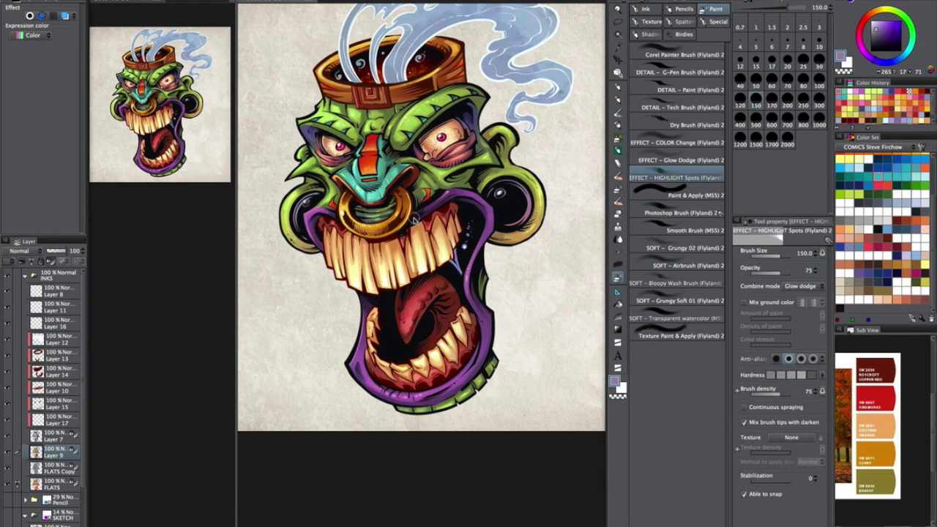
scroll(526, 315, down, 1)
scroll(520, 317, up, 1)
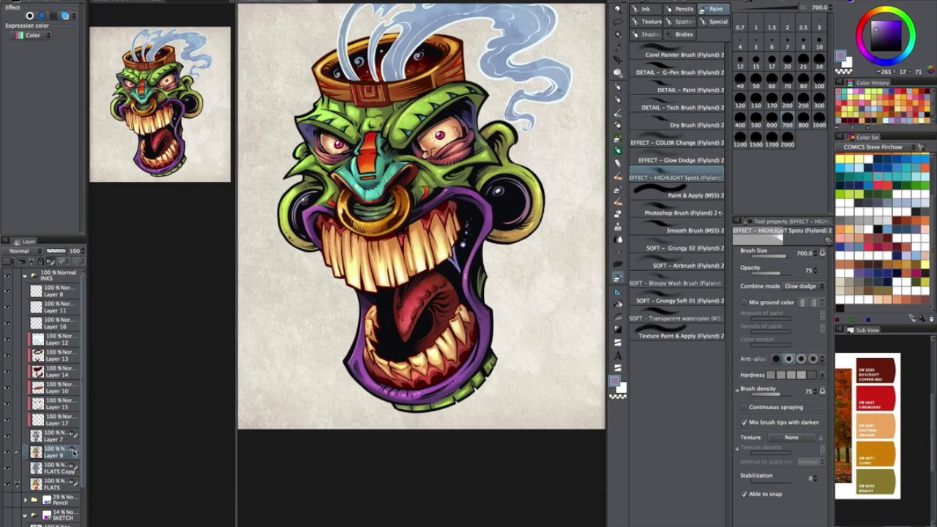
Step: Adjust the RGB input levels of Layer 9 with Level Correction
key(ctrl+l)
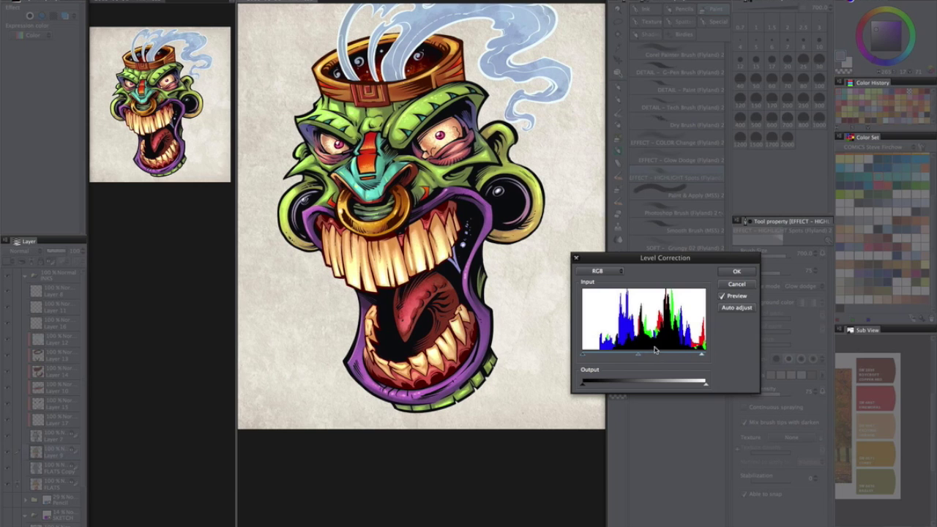
click(736, 272)
scroll(557, 366, down, 2)
drag(552, 337, 509, 280)
Step: Warm the shutterstock paper background layer with Color Balance, setting the Half tone levels to 39, 0 and -16
drag(83, 410, 83, 462)
click(51, 521)
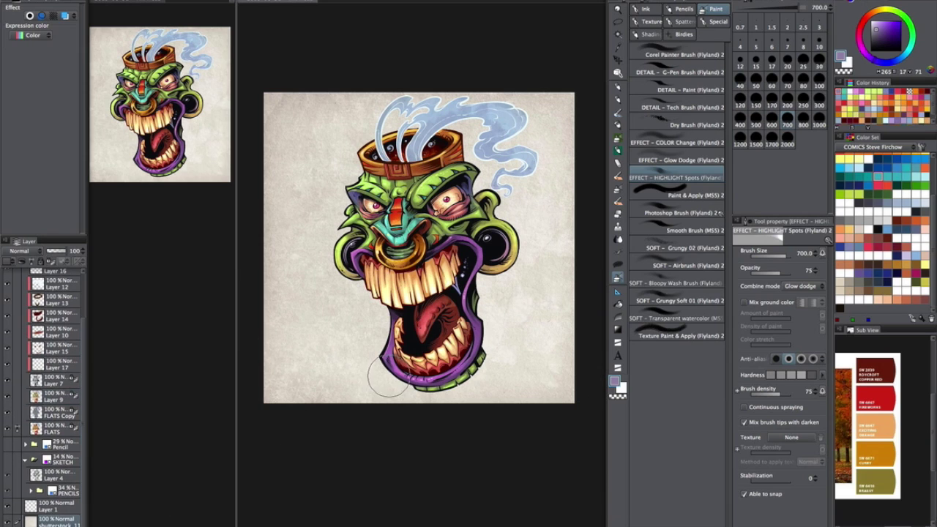
key(ctrl+b)
drag(601, 296, 577, 329)
click(642, 357)
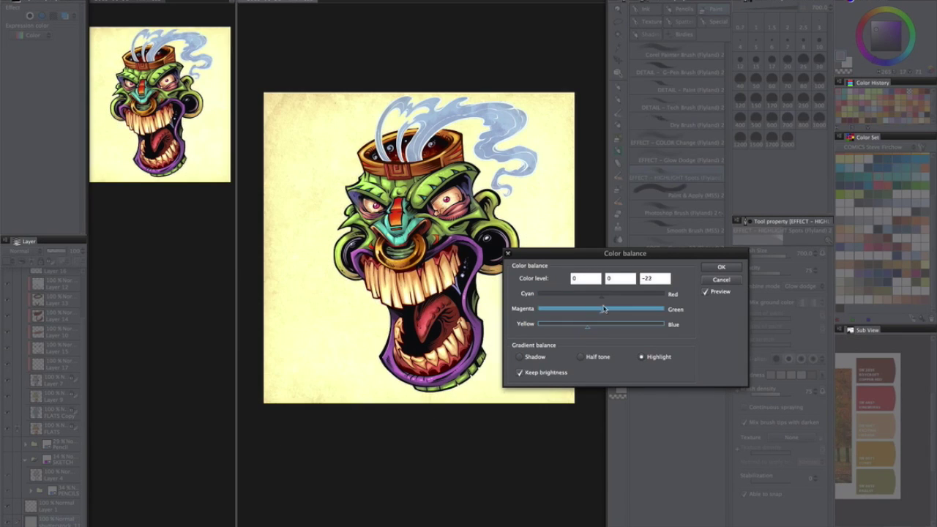
click(608, 308)
click(581, 357)
click(611, 294)
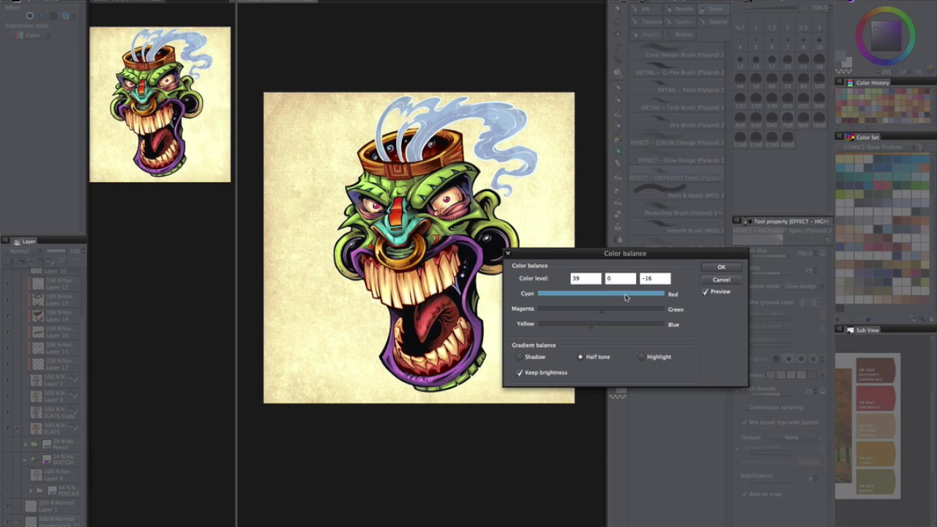
click(721, 267)
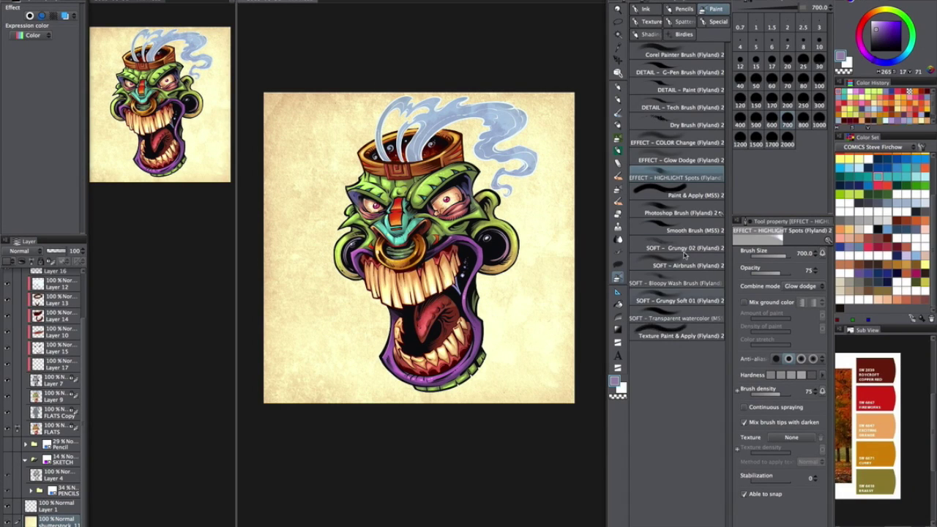
Step: Try a reddish-brown stroke near the lower edge of the paper with the STIPPLING - Dense brush
click(686, 23)
click(680, 247)
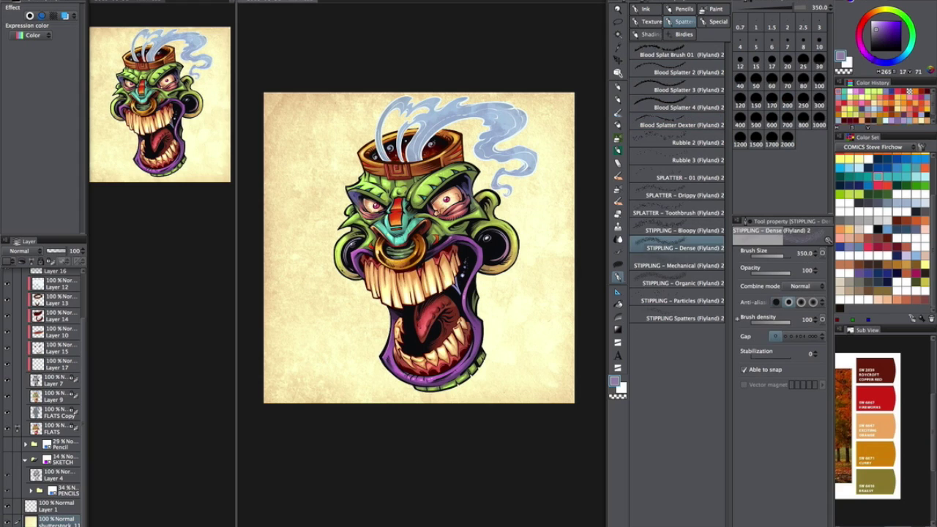
click(874, 373)
drag(568, 351, 526, 396)
key(super+z)
Step: Try the dense stippling stroke again on the paper with a larger brush size
key(bracketright)
key(bracketright)
key(bracketright)
key(bracketright)
key(bracketright)
key(bracketright)
key(bracketright)
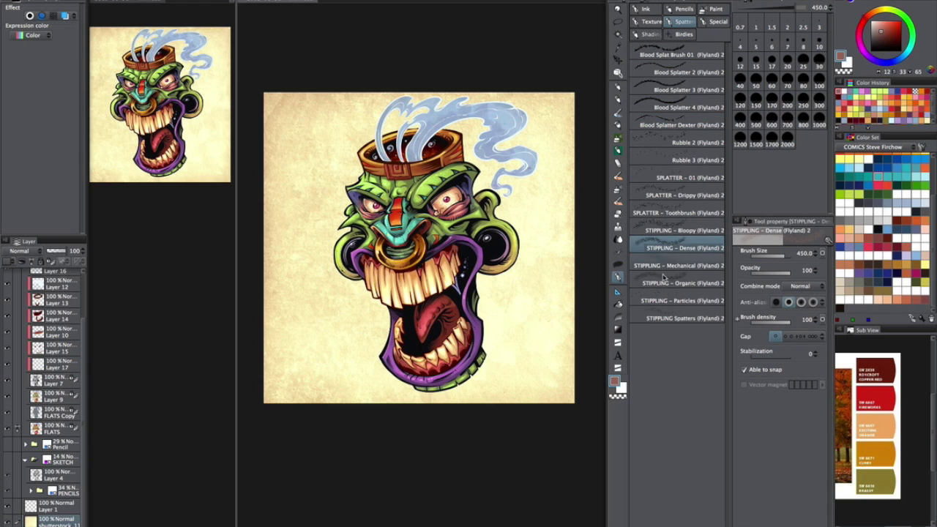
key(bracketright)
mouse_move(571, 325)
mouse_down()
mouse_move(560, 365)
mouse_move(535, 396)
mouse_up()
key(super+z)
Step: Try a rope stroke beside the head with the ROPE (real) special brush at size 350
click(713, 22)
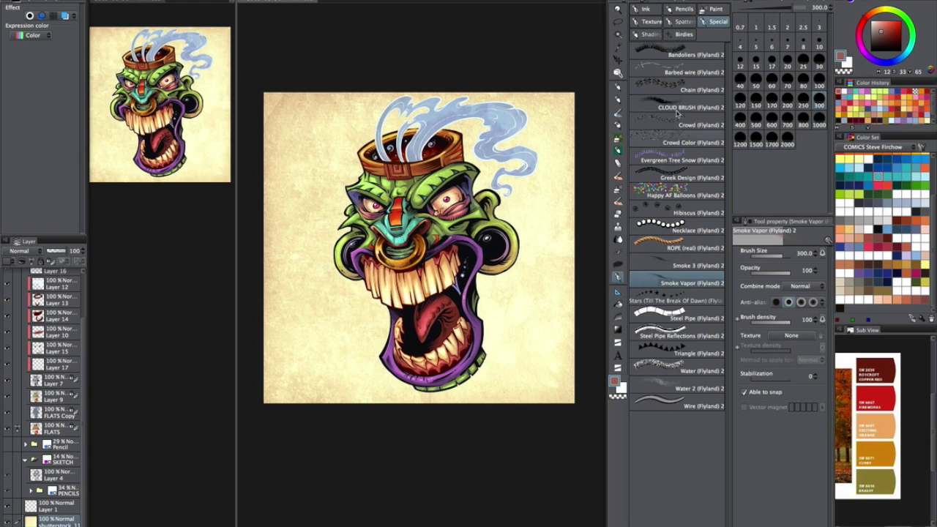
click(667, 246)
key(bracketright)
key(bracketright)
key(bracketright)
key(bracketright)
drag(578, 179, 485, 402)
key(super+z)
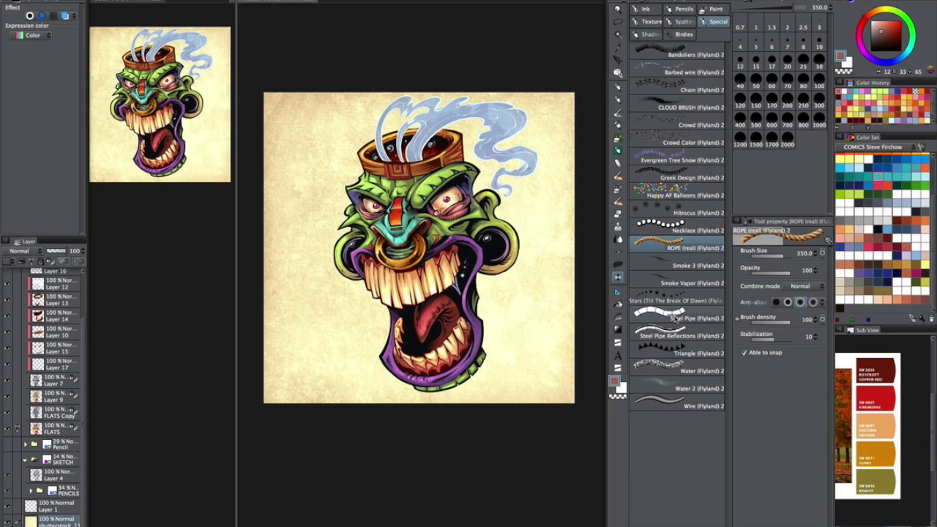
Step: Try test strokes on the paper with the Steel Pipe Reflections and Water special brushes
click(681, 335)
drag(566, 231, 540, 414)
key(super+z)
click(679, 370)
drag(545, 311, 513, 373)
key(super+z)
Step: Choose the Rubble 2 spatter brush, switch to white and scatter specks over the paper around the head, enlarging the brush to 400
click(684, 34)
click(710, 10)
click(683, 21)
click(695, 142)
drag(553, 327, 546, 376)
key(super+z)
click(844, 91)
click(788, 101)
click(819, 105)
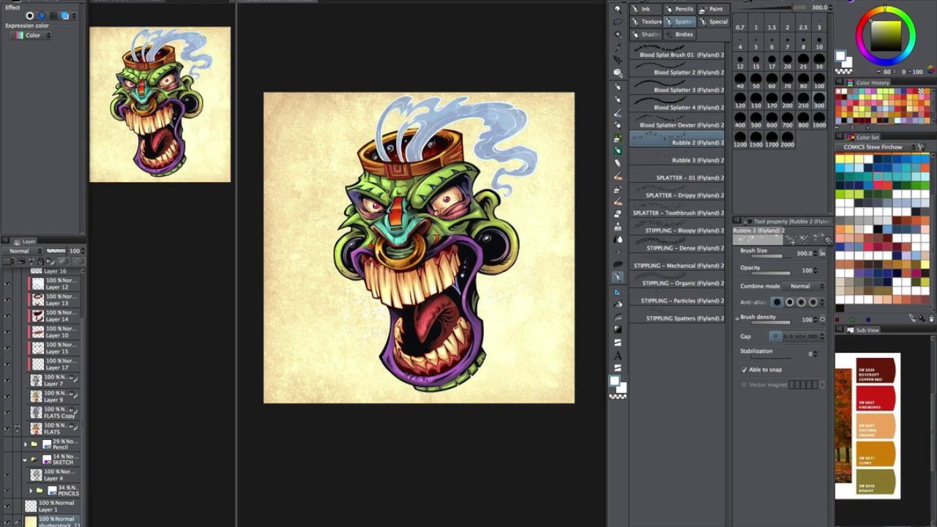
key(])
drag(519, 235, 526, 248)
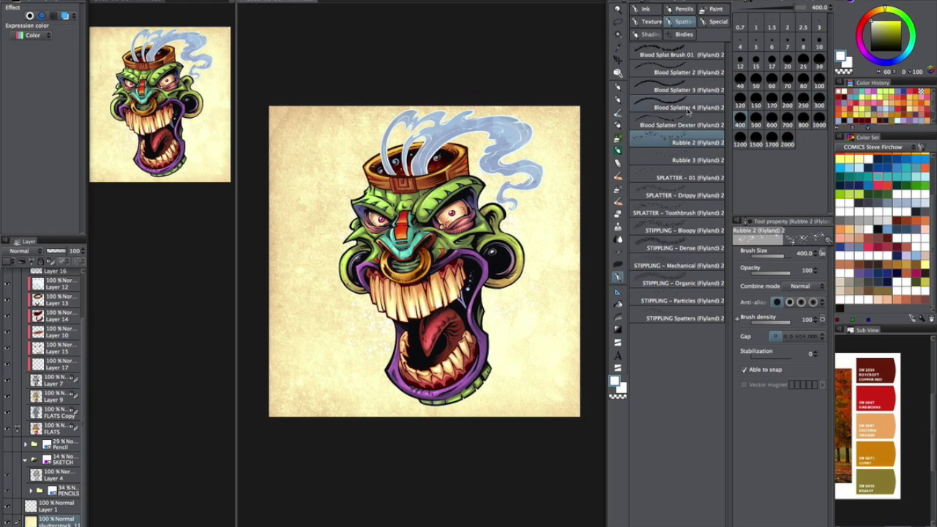
Step: Choose the Blood Splatter 3 spatter brush, try a white stroke along the paper's right edge and undo it
click(685, 107)
click(682, 90)
drag(578, 182, 563, 270)
key(ctrl+z)
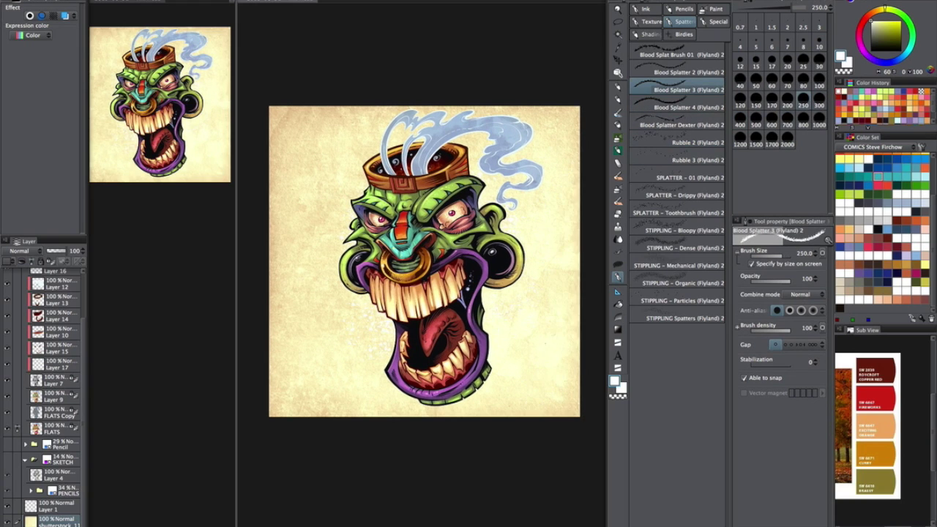
Step: Sample the paper color, shift it to a darker tan, and try a size 400 splatter along the paper's lower-right edges before undoing it
alt+click(313, 392)
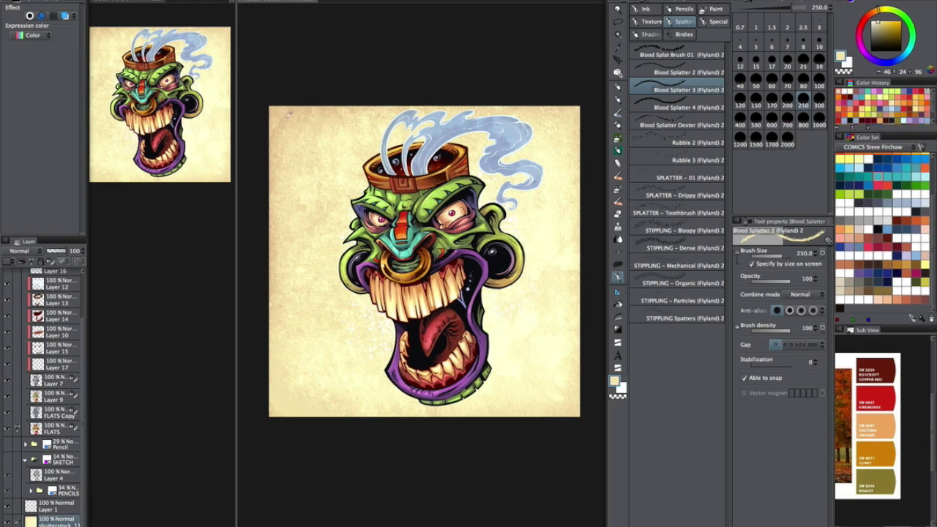
click(875, 11)
drag(880, 22, 882, 27)
click(740, 118)
mouse_move(579, 227)
mouse_down()
mouse_move(573, 402)
mouse_move(491, 416)
mouse_up()
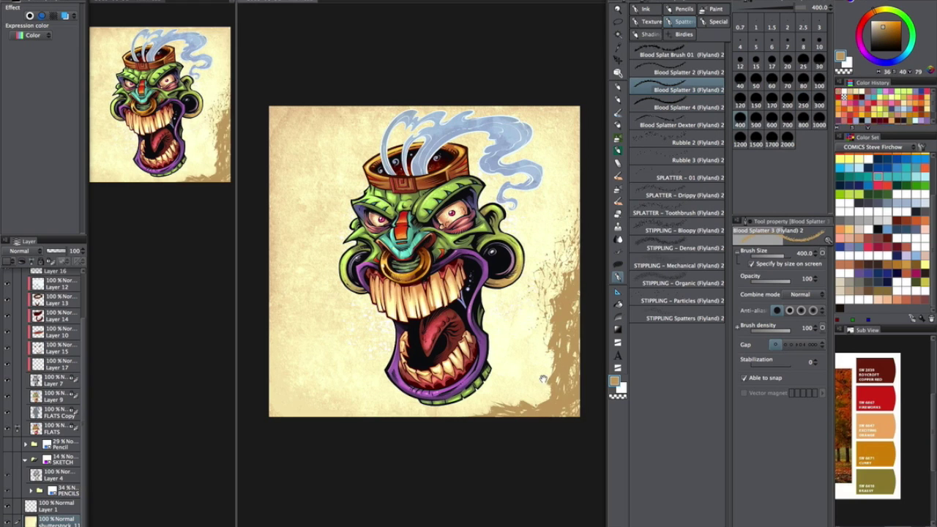
drag(551, 390, 539, 375)
key(ctrl+z)
Step: Enlarge the splatter brush to 450 and paint tan splatter along the paper's right edge, lower-left corner and upper-left area
key(bracketright)
drag(567, 234, 512, 402)
mouse_move(344, 401)
mouse_down()
mouse_move(265, 312)
mouse_move(259, 226)
mouse_up()
drag(272, 292, 330, 319)
drag(323, 238, 365, 125)
drag(366, 219, 333, 224)
Step: Sample lighter paper tones, lower the brush opacity to 31 and soften the tan splatter down the paper's left side
alt+click(331, 172)
drag(331, 132, 294, 238)
drag(789, 279, 758, 280)
drag(293, 264, 352, 421)
mouse_move(298, 315)
mouse_down()
mouse_move(322, 396)
mouse_move(350, 422)
mouse_up()
mouse_move(293, 333)
mouse_down()
mouse_move(324, 401)
mouse_move(347, 422)
mouse_up()
drag(289, 369, 306, 416)
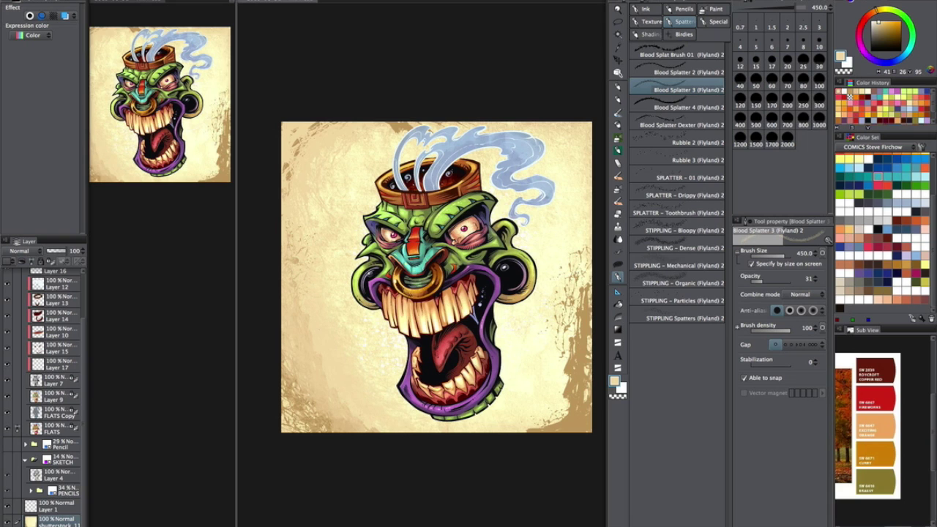
drag(379, 350, 378, 325)
alt+click(366, 322)
drag(294, 256, 296, 396)
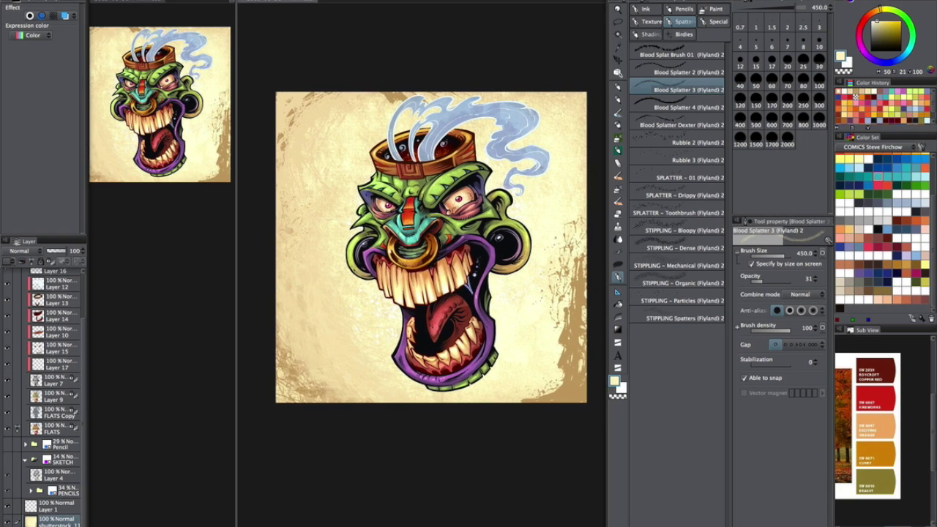
Step: Sample the light paper color beside the head and blend it over the dark splatter along the right edge and lower-right corner
alt+click(560, 281)
drag(585, 262, 545, 401)
drag(583, 299, 575, 374)
mouse_move(582, 277)
mouse_down()
mouse_move(560, 396)
mouse_move(535, 401)
mouse_up()
drag(576, 297, 551, 289)
drag(562, 265, 554, 350)
drag(540, 390, 506, 396)
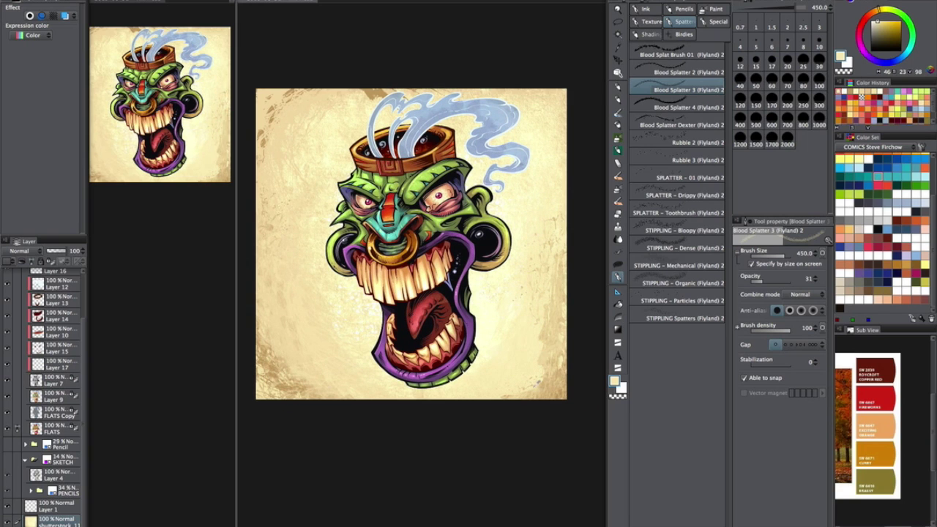
Step: Sample paper tones and splatter them along the lower-right, top and upper-right edges, continuing into the upper-left corner
alt+click(560, 360)
drag(560, 344, 452, 421)
drag(553, 374, 546, 103)
alt+click(545, 101)
mouse_move(322, 106)
mouse_down()
mouse_move(457, 94)
mouse_move(552, 183)
mouse_up()
drag(549, 121, 555, 292)
drag(538, 117, 506, 101)
drag(326, 99, 291, 123)
drag(296, 176, 333, 181)
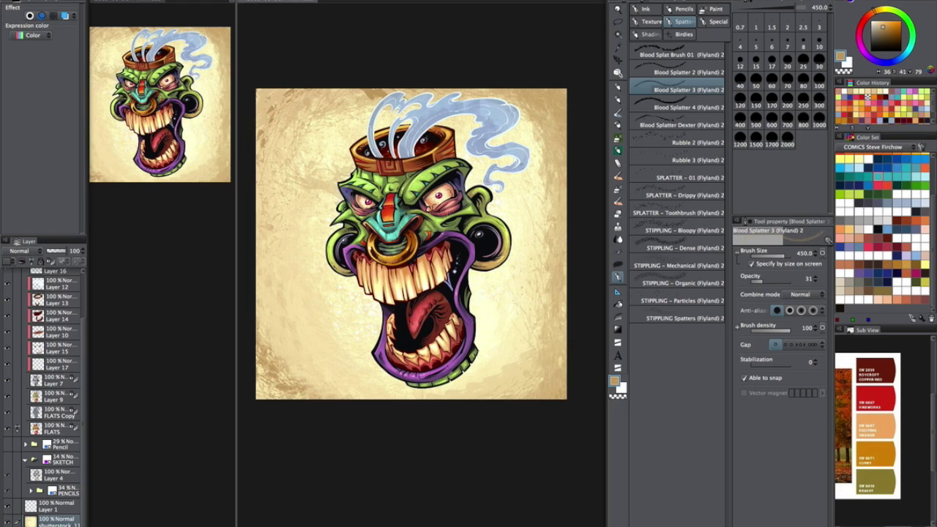
Step: Undo the last splatter stroke, rework the upper-left corner, then sample a lighter paper tone and soften the top edge
key(super+z)
drag(284, 95, 268, 167)
drag(293, 220, 317, 221)
drag(306, 95, 285, 104)
alt+click(373, 124)
drag(380, 102, 468, 95)
drag(410, 95, 348, 101)
drag(483, 95, 352, 106)
mouse_move(417, 96)
mouse_down()
mouse_move(358, 108)
mouse_move(458, 93)
mouse_up()
Step: Choose the BRUSH - Expressive ink brush and sample the orange-brown of the head's wooden rim as the drawing color
key(super+minus)
drag(439, 249, 467, 256)
scroll(521, 315, up, 3)
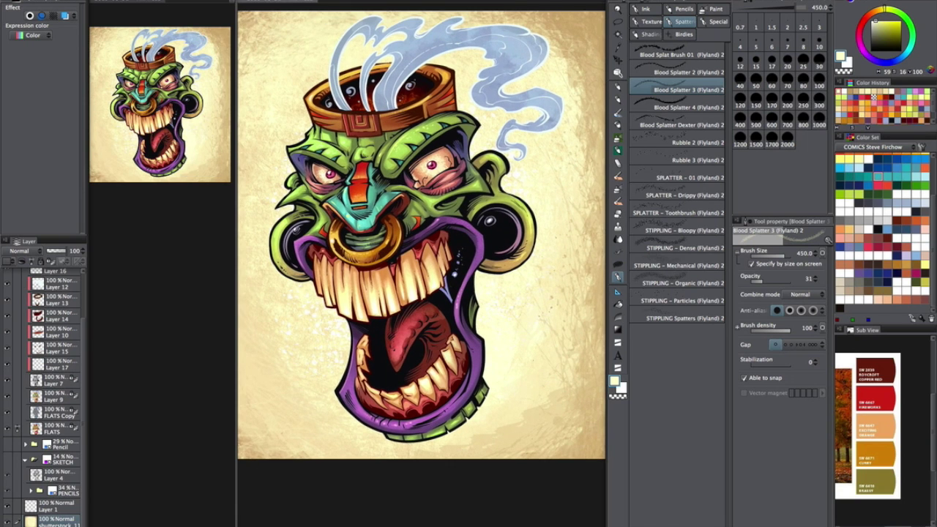
drag(546, 348, 529, 298)
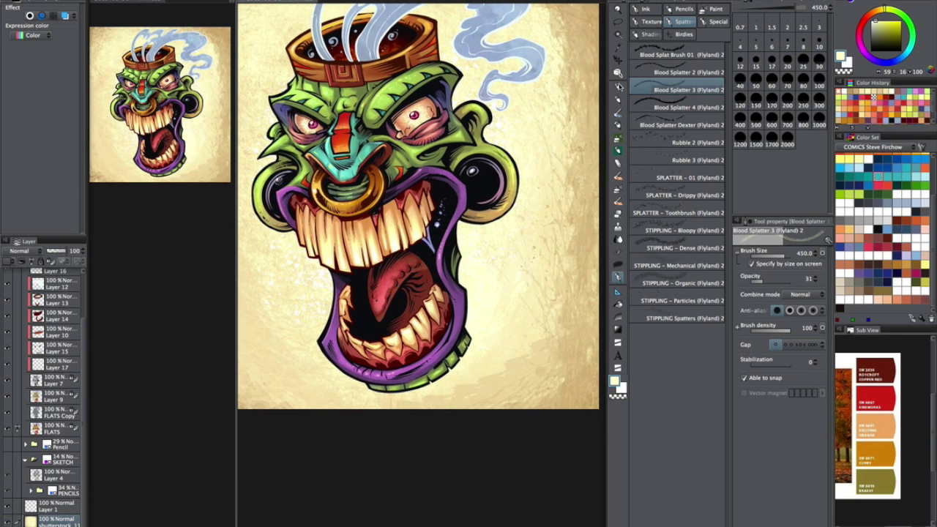
click(644, 9)
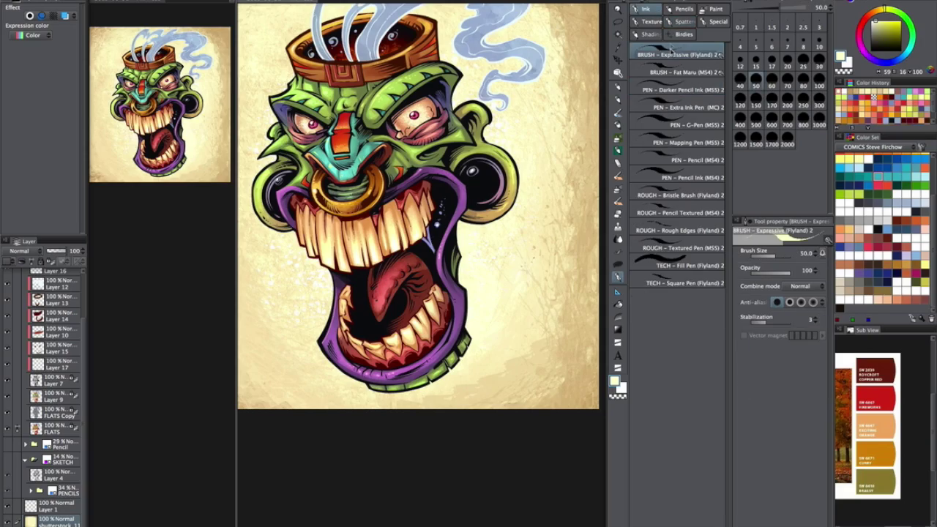
alt+click(581, 28)
drag(552, 74, 607, 153)
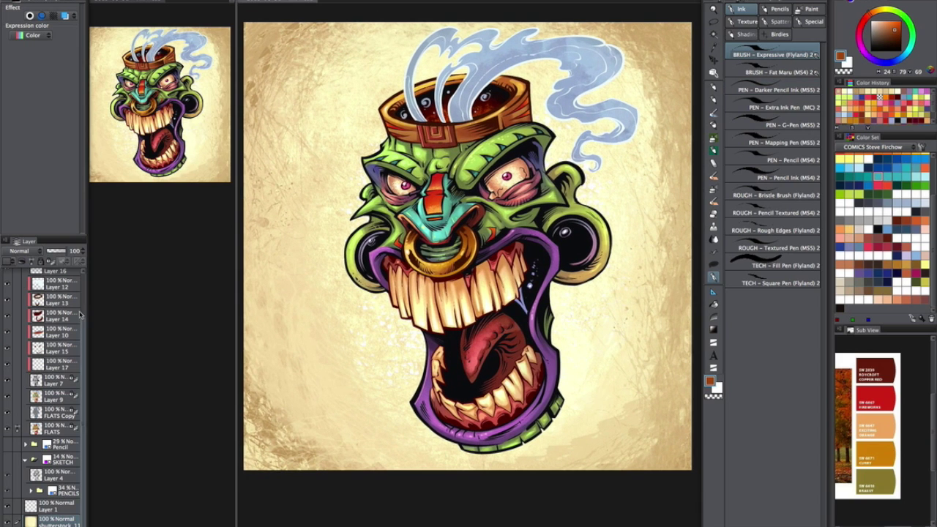
Step: Add a new layer directly above Layer 8 in the INKS folder
scroll(44, 395, up, 3)
click(59, 290)
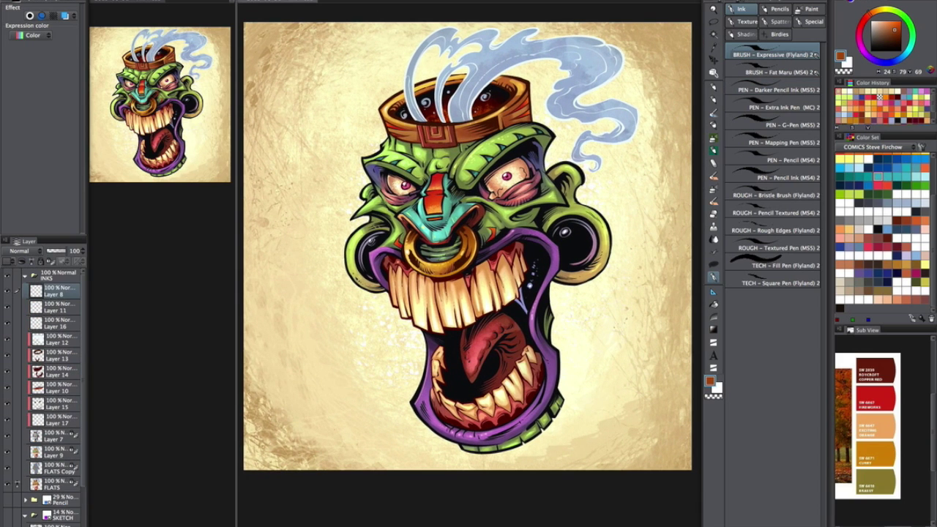
drag(468, 264, 455, 240)
key(ctrl+shift+n)
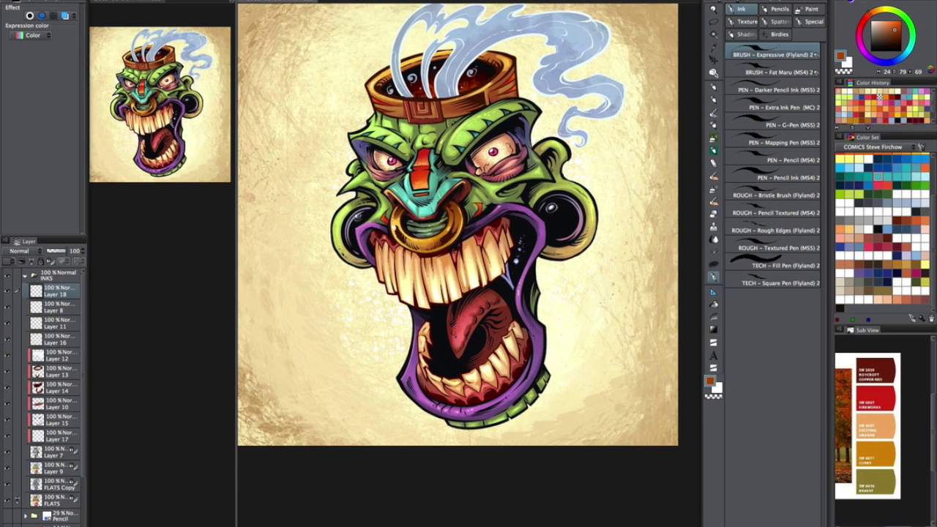
Step: Hand-letter the artist's signature in orange-brown on the paper beside the jaw, then scale it down and reposition it
drag(561, 328, 565, 340)
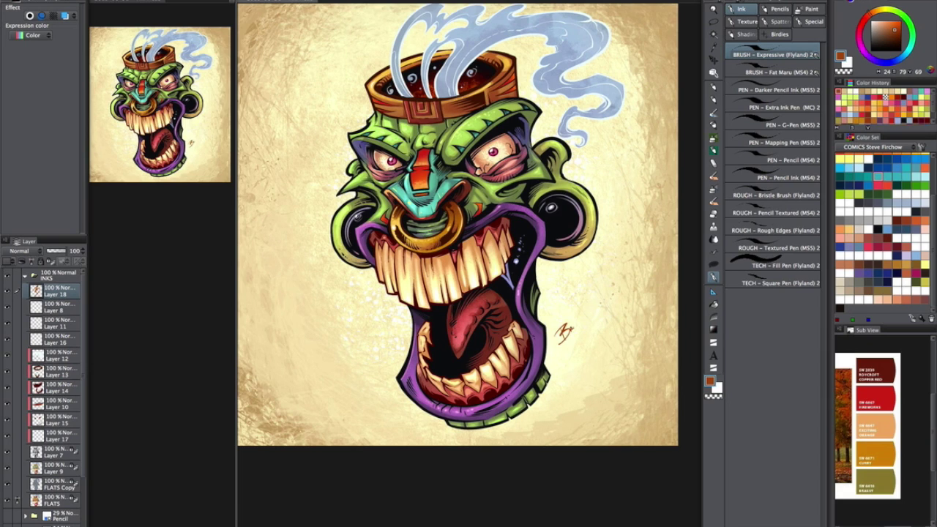
drag(572, 296, 587, 350)
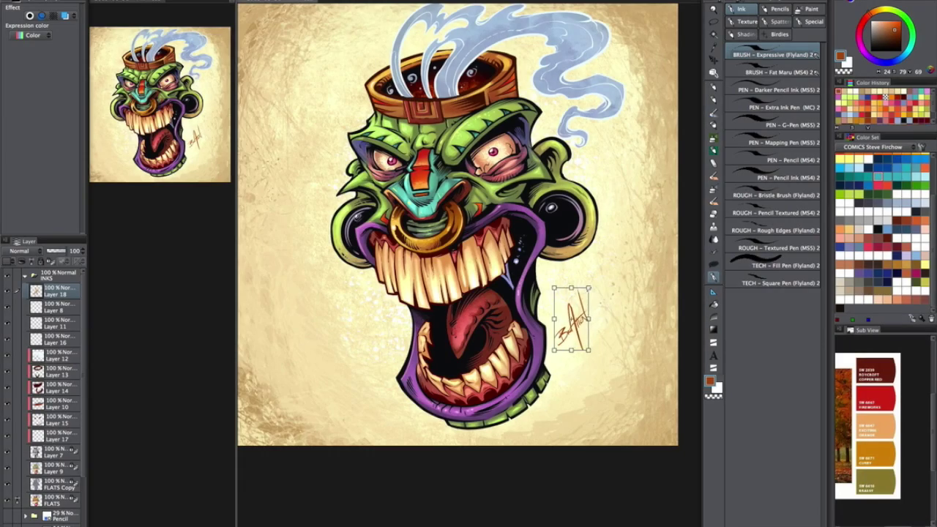
mouse_move(588, 288)
mouse_down()
mouse_move(576, 327)
mouse_move(612, 338)
mouse_up()
key(Return)
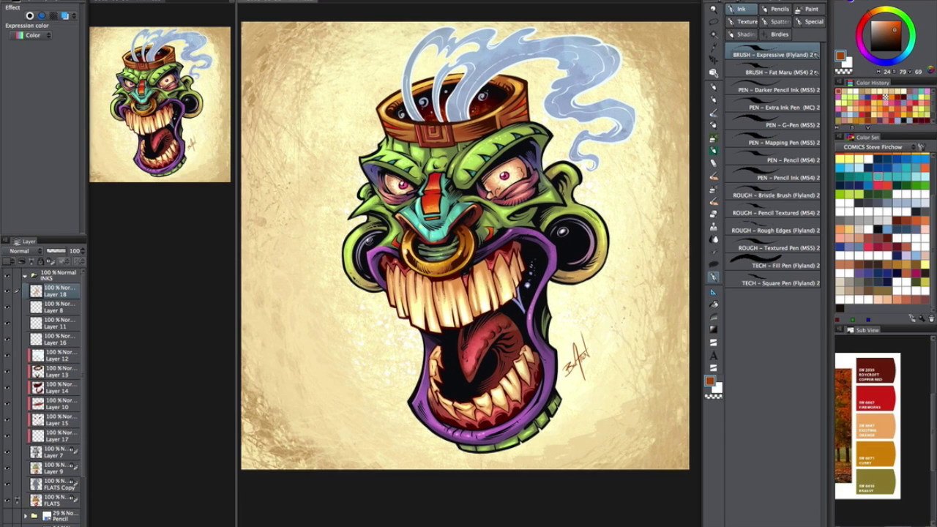